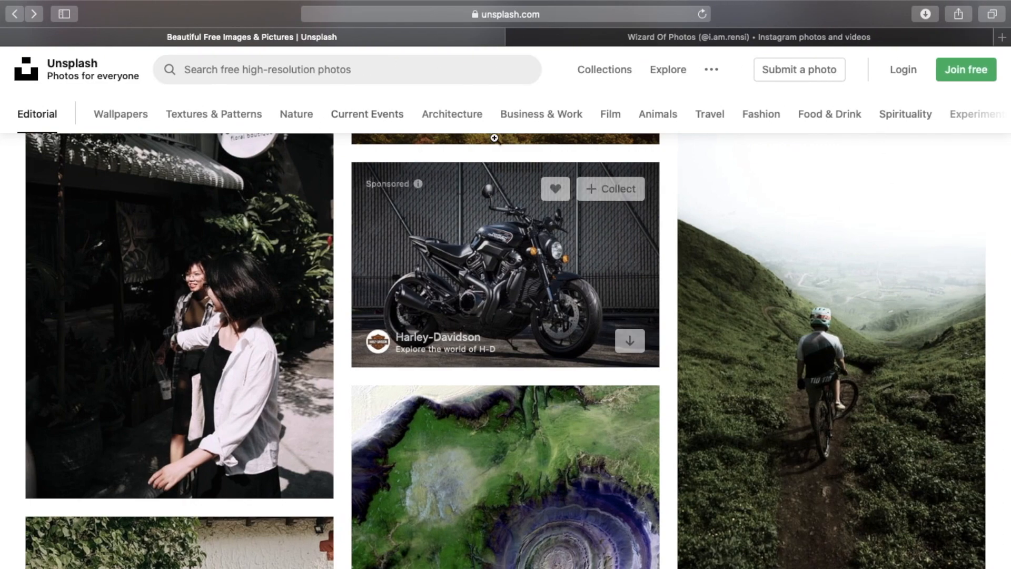
Compare the mountain-biker photo on Unsplash with the animal composites on the Instagram profile
{"action": "left_click", "coordinate": [825, 382]}
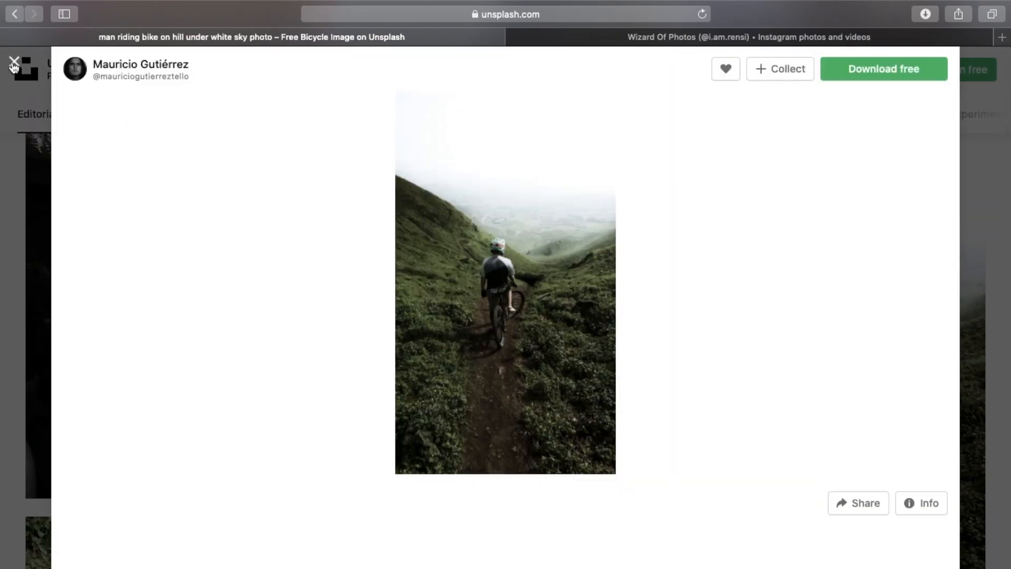
{"action": "left_click", "coordinate": [14, 64]}
{"action": "left_click", "coordinate": [624, 40]}
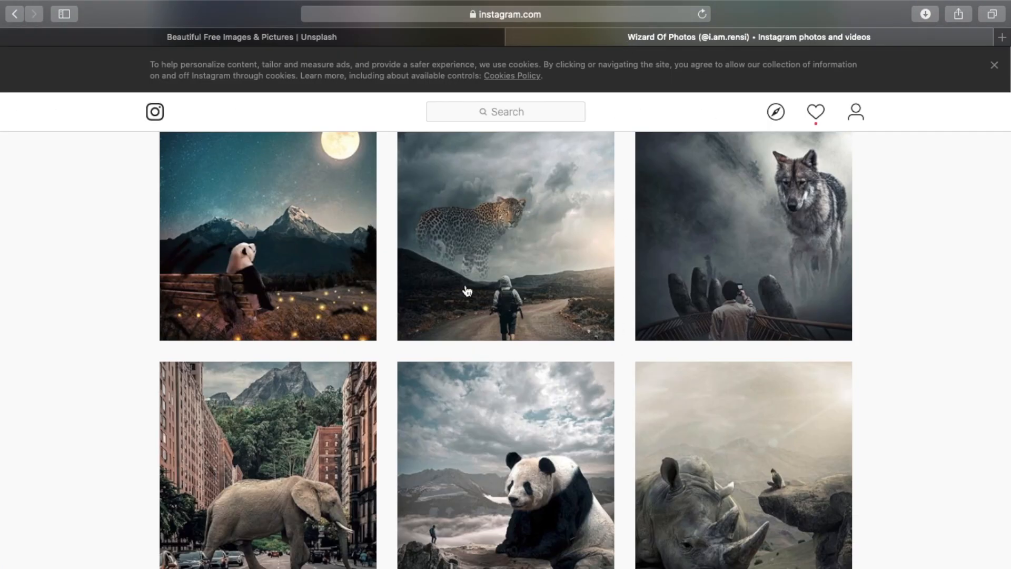
{"action": "left_click", "coordinate": [758, 397]}
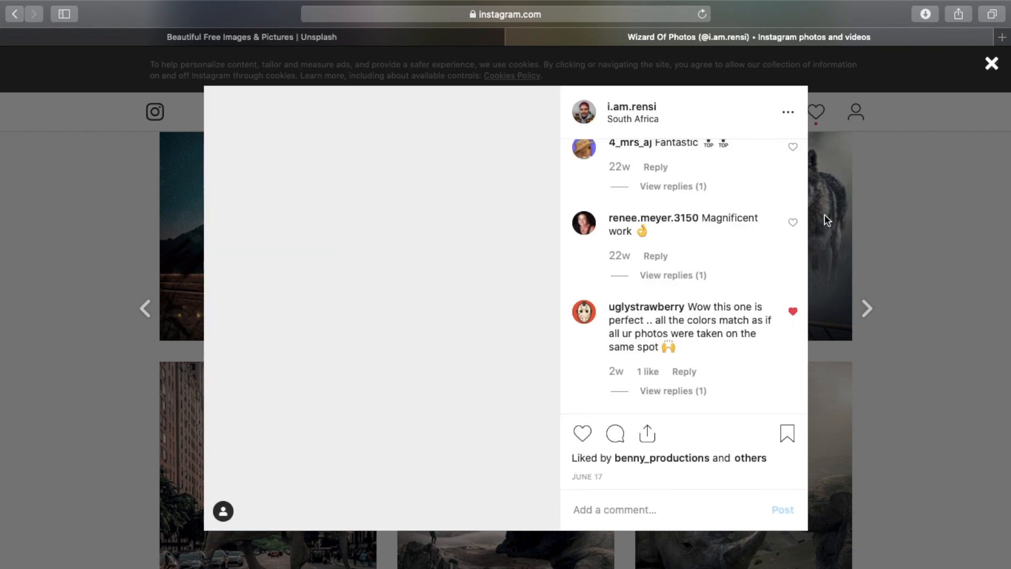
{"action": "left_click", "coordinate": [990, 66]}
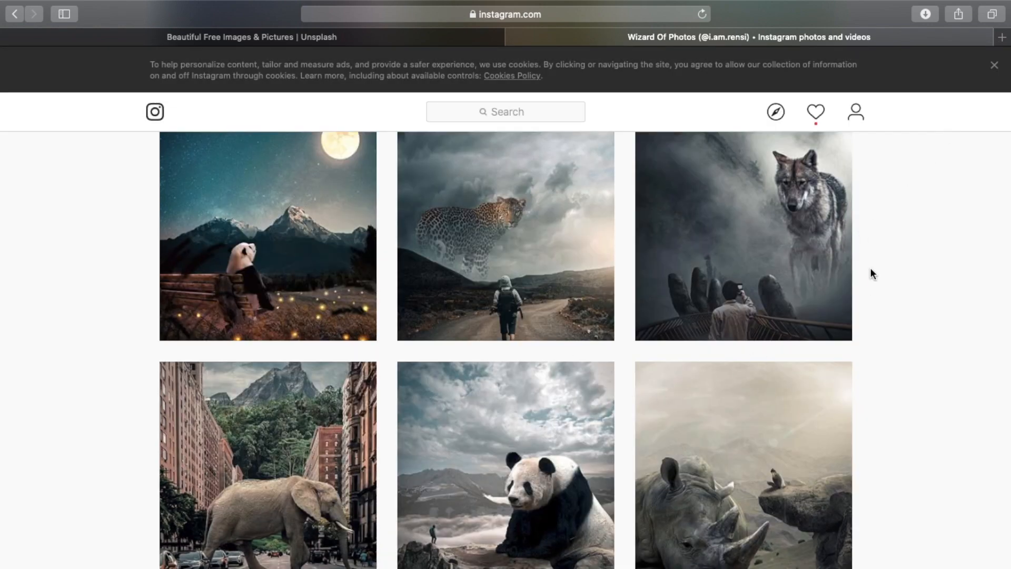
{"action": "scroll", "coordinate": [895, 295], "scroll_direction": "up", "scroll_amount": 4}
{"action": "mouse_move", "coordinate": [1004, 322]}
{"action": "left_mouse_down"}
{"action": "mouse_move", "coordinate": [1003, 83]}
{"action": "mouse_move", "coordinate": [1004, 342]}
{"action": "left_mouse_up"}
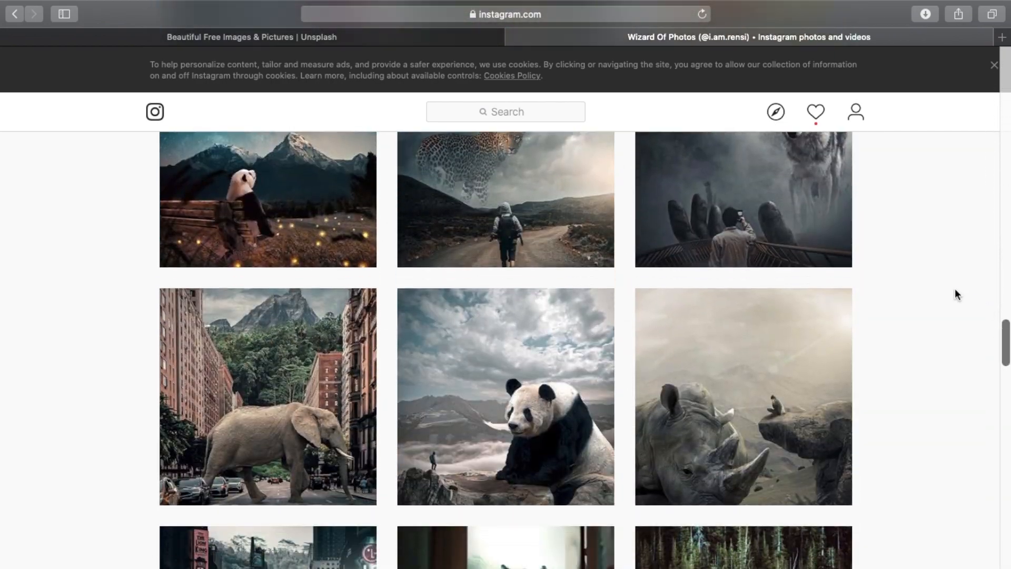
{"action": "left_click", "coordinate": [451, 35]}
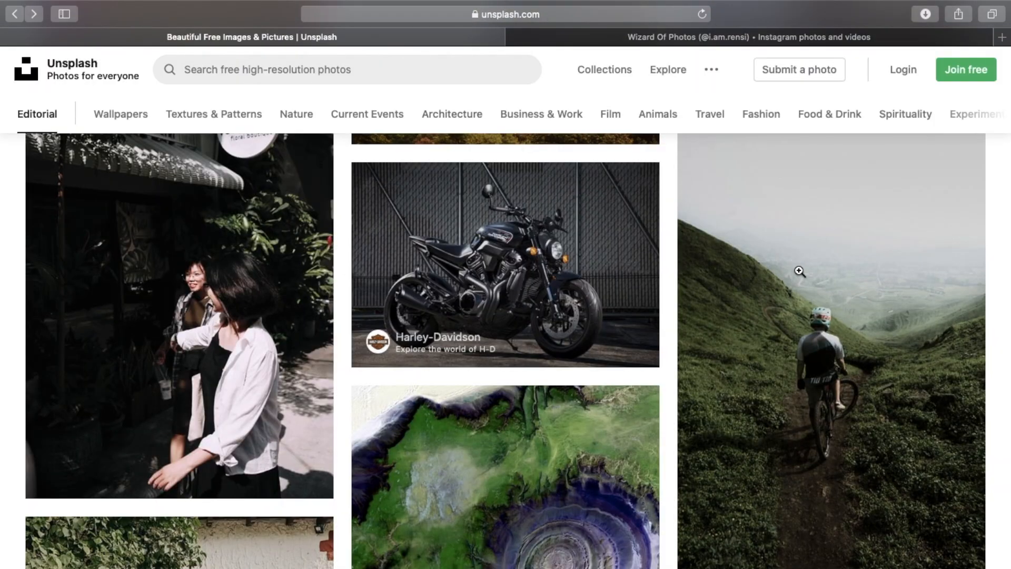
{"action": "left_click", "coordinate": [549, 36]}
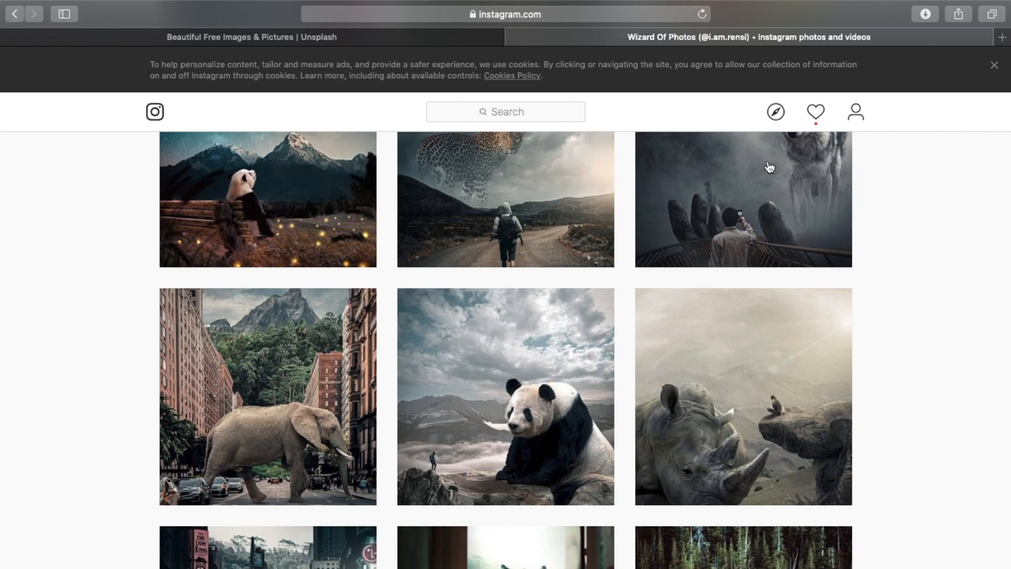
Search Unsplash for "animal" and browse the results as far as the raccoon on the lawn
{"action": "left_click", "coordinate": [474, 38]}
{"action": "left_click", "coordinate": [439, 77]}
{"action": "type", "text": "animal"}
{"action": "key", "text": "Return"}
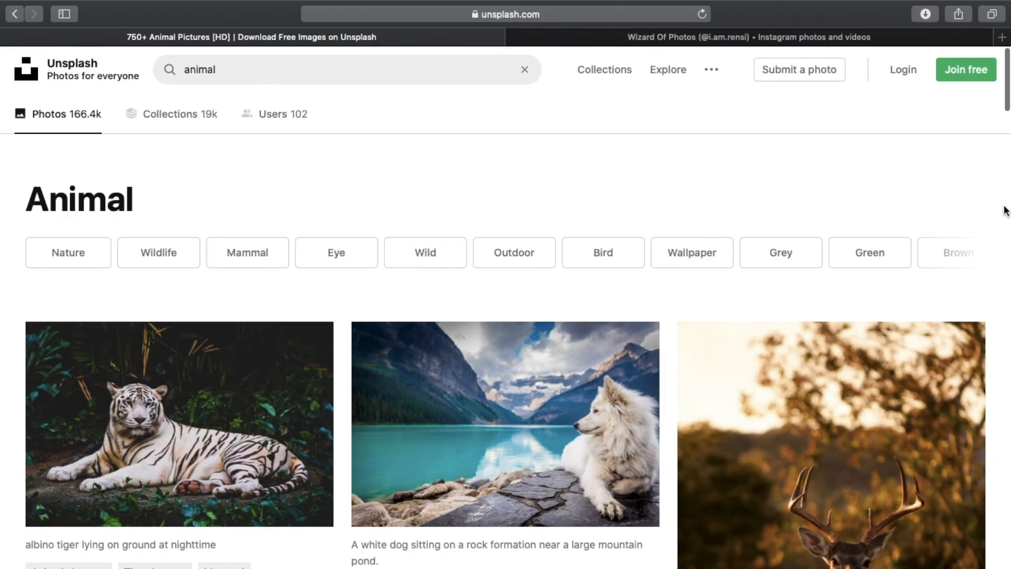
{"action": "left_click_drag", "start_coordinate": [1008, 96], "coordinate": [1004, 147]}
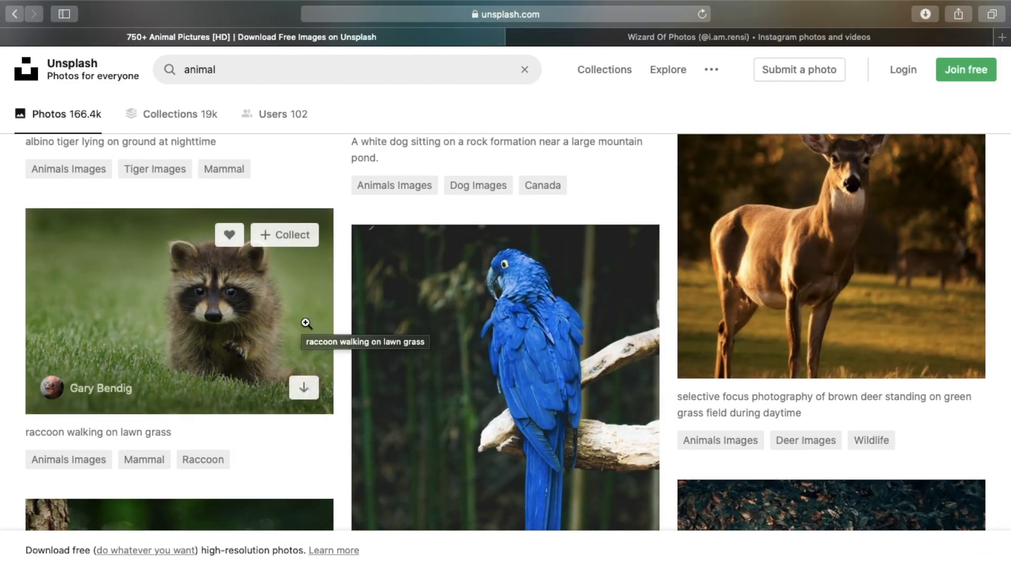
Switch to Affinity Photo and paste the mountain-biker photo from the Downloads folder into the blank 2000 × 2500 px document
{"action": "key", "text": "ctrl+Left"}
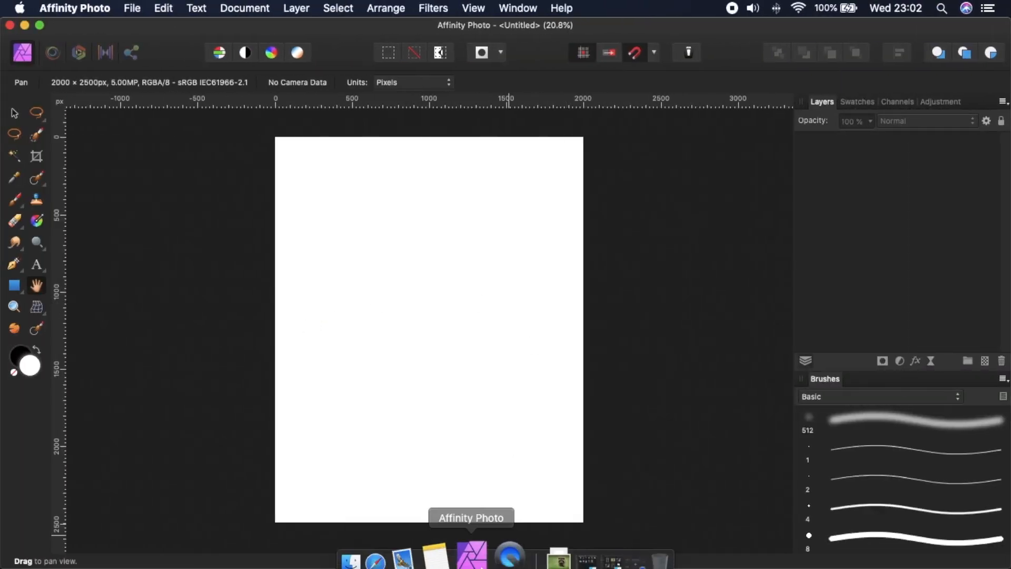
{"action": "left_click", "coordinate": [533, 547]}
{"action": "left_click", "coordinate": [581, 149]}
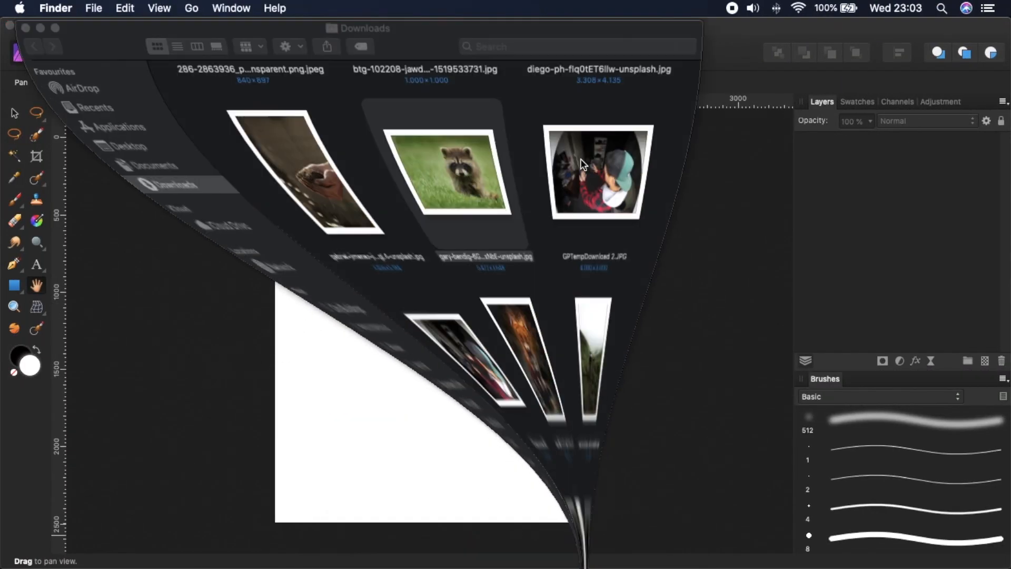
{"action": "left_click", "coordinate": [611, 382]}
{"action": "key", "text": "super+c"}
{"action": "left_click", "coordinate": [728, 373]}
{"action": "key", "text": "super+v"}
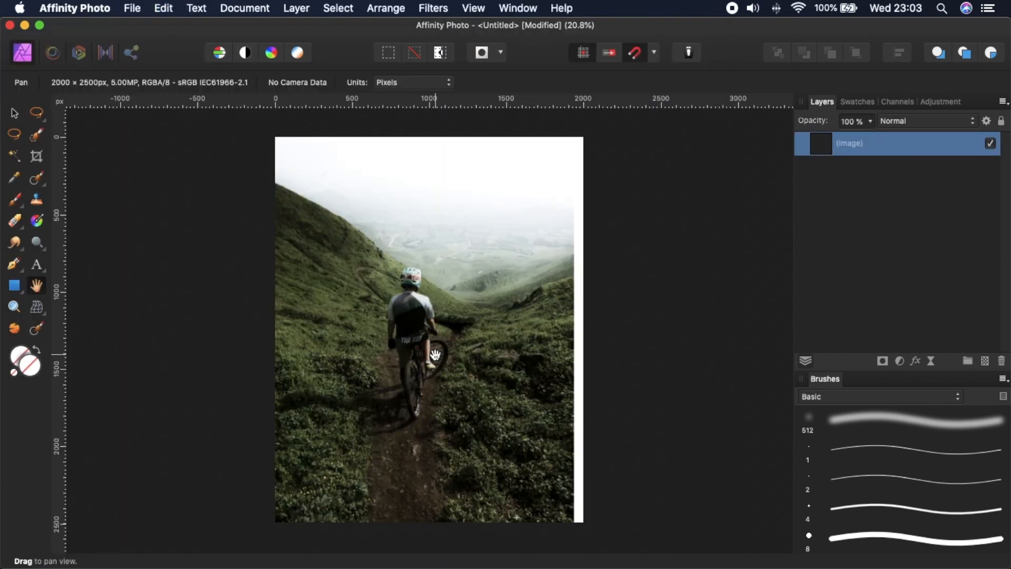
Shift the mountain-biker photo downward and enlarge it to 102% so that it fills the whole canvas
{"action": "left_click_drag", "start_coordinate": [477, 292], "coordinate": [481, 394]}
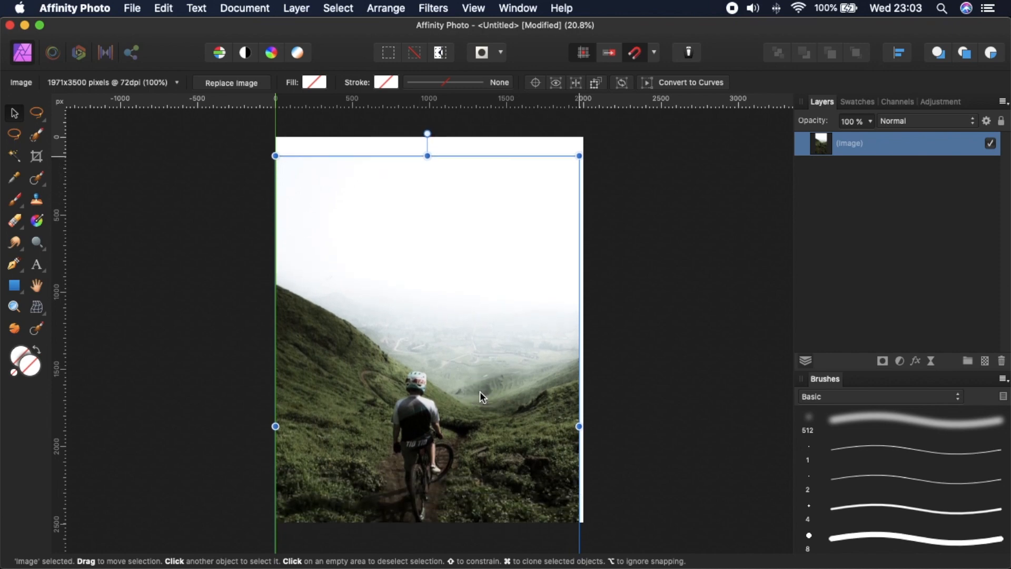
{"action": "left_click_drag", "start_coordinate": [580, 156], "coordinate": [584, 149]}
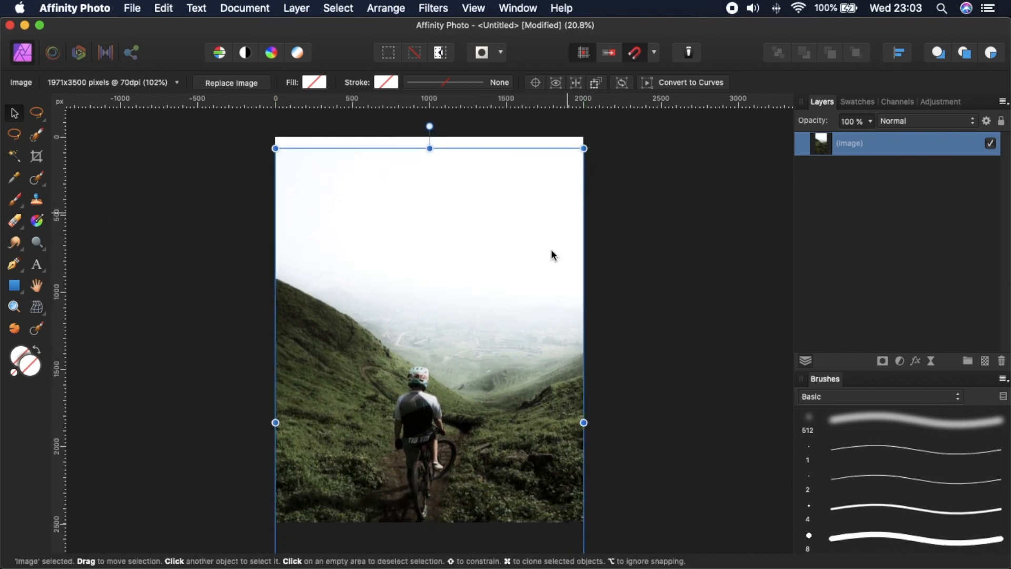
{"action": "left_click_drag", "start_coordinate": [526, 310], "coordinate": [526, 298]}
{"action": "key", "text": "super+d"}
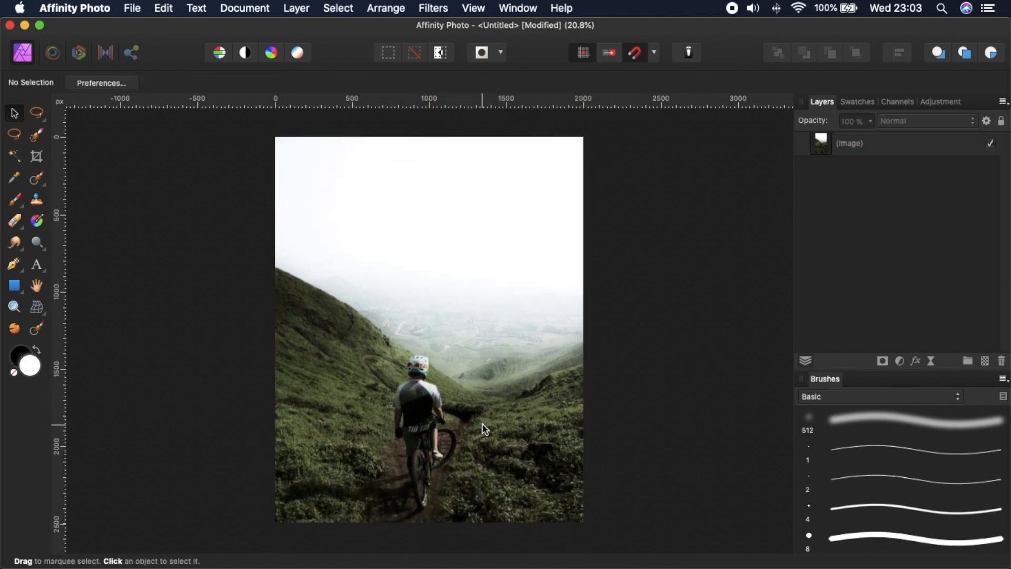
Copy the raccoon photo from the Downloads folder and paste it above the mountain-biker layer
{"action": "mouse_move", "coordinate": [470, 567]}
{"action": "left_click", "coordinate": [547, 552]}
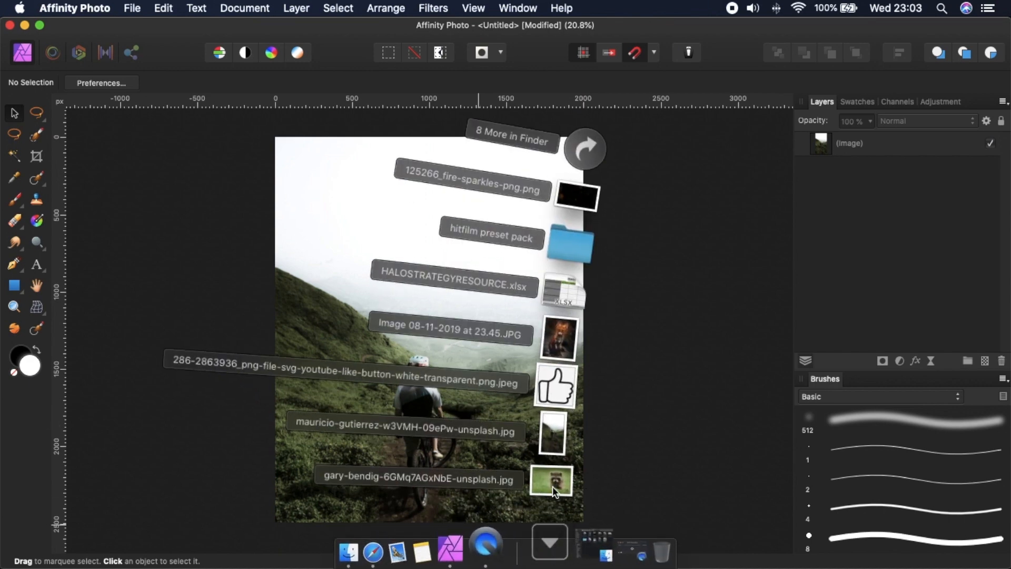
{"action": "left_click", "coordinate": [605, 157]}
{"action": "left_click", "coordinate": [435, 200]}
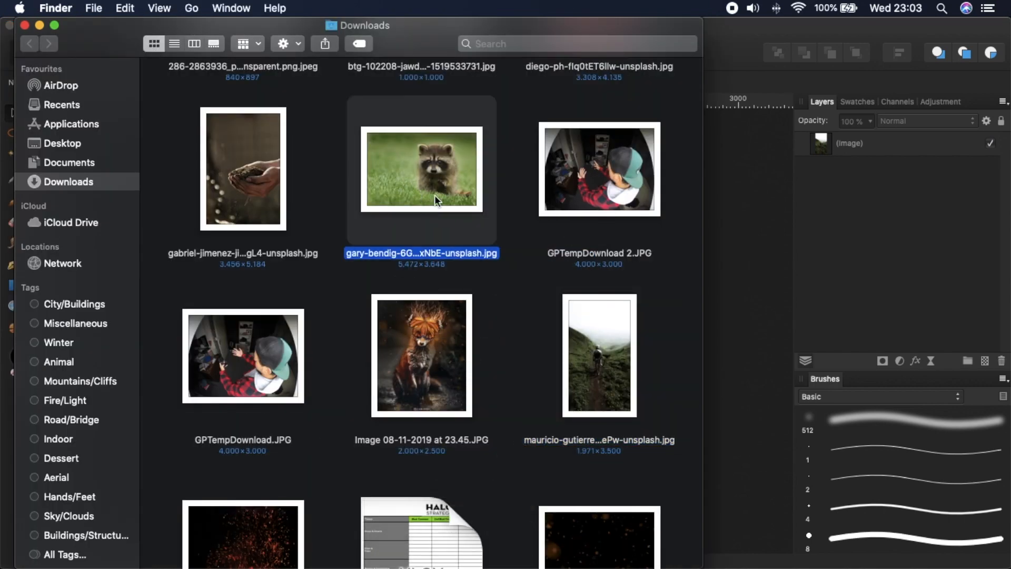
{"action": "left_click", "coordinate": [741, 287]}
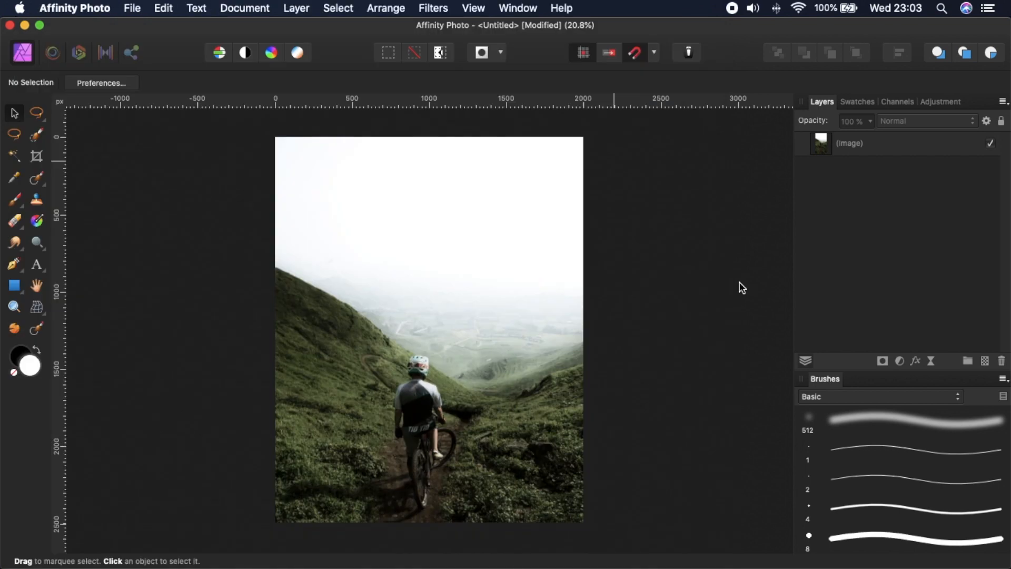
{"action": "key", "text": "super+v"}
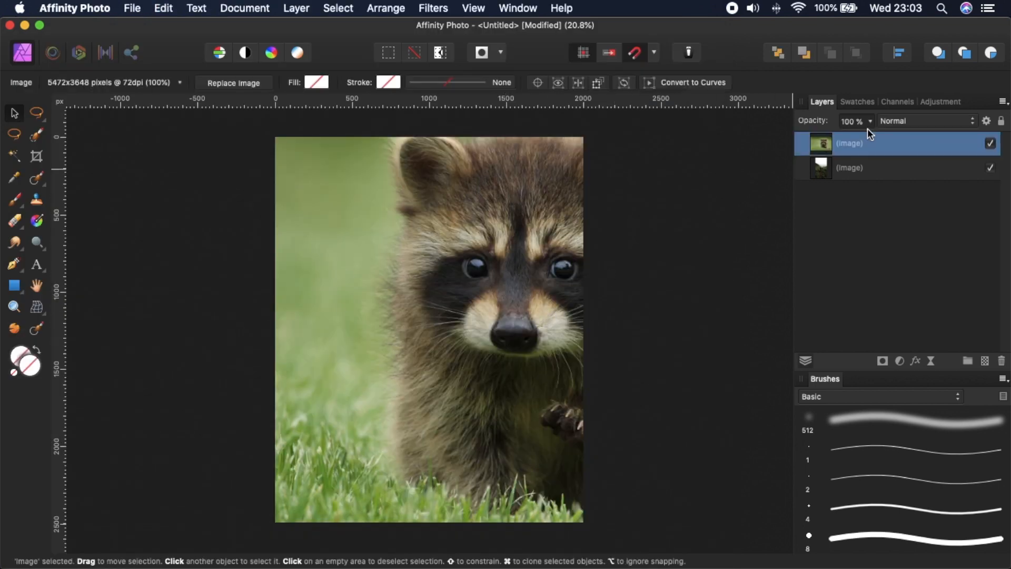
Scale the raccoon photo down to 40% and place it over the sky in the upper part of the canvas
{"action": "key", "text": "h"}
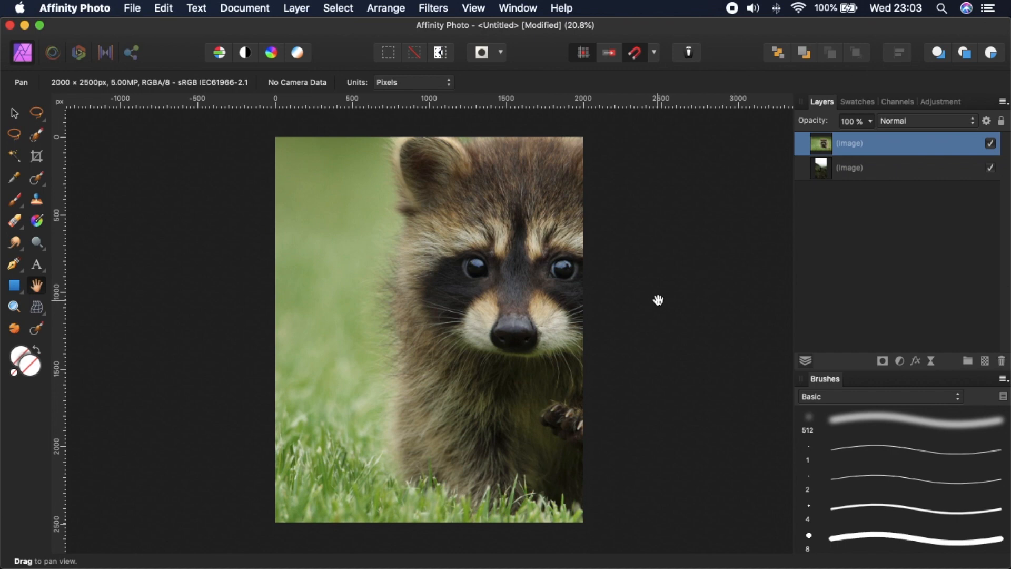
{"action": "key", "text": "v"}
{"action": "key", "text": "super+minus"}
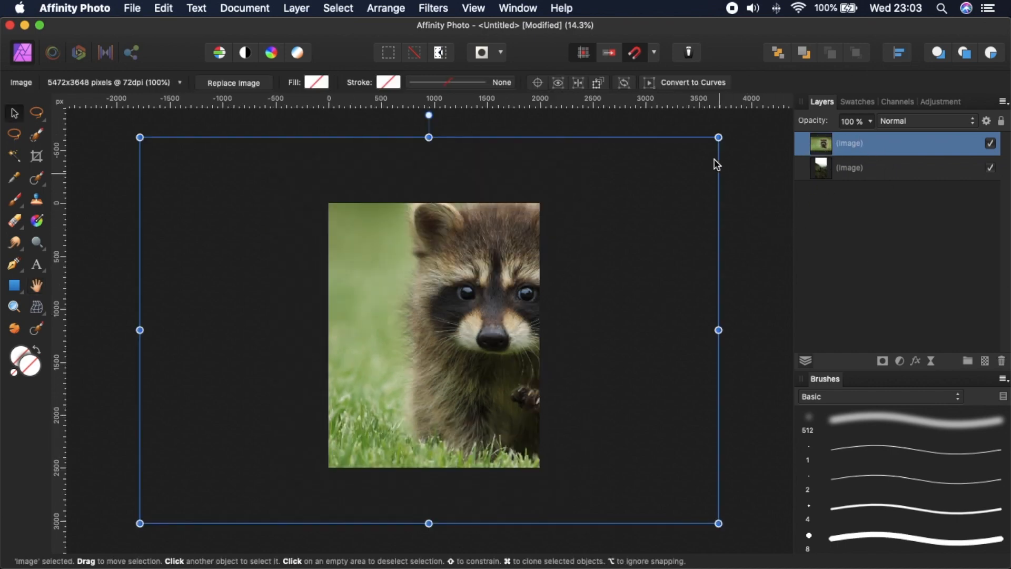
{"action": "left_click_drag", "start_coordinate": [719, 138], "coordinate": [589, 309]}
{"action": "left_click_drag", "start_coordinate": [491, 342], "coordinate": [515, 295]}
Lower the raccoon layer's opacity to 43%, enlarge it to 46% and centre it horizontally over the valley
{"action": "left_click_drag", "start_coordinate": [813, 120], "coordinate": [766, 120]}
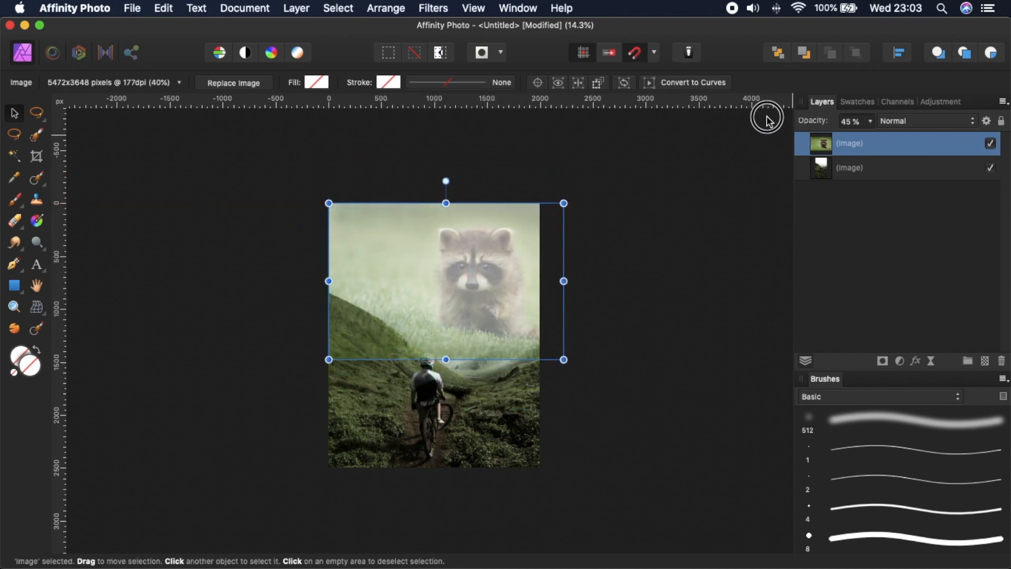
{"action": "mouse_move", "coordinate": [438, 282]}
{"action": "left_mouse_down"}
{"action": "mouse_move", "coordinate": [440, 237]}
{"action": "mouse_move", "coordinate": [440, 282]}
{"action": "left_mouse_up"}
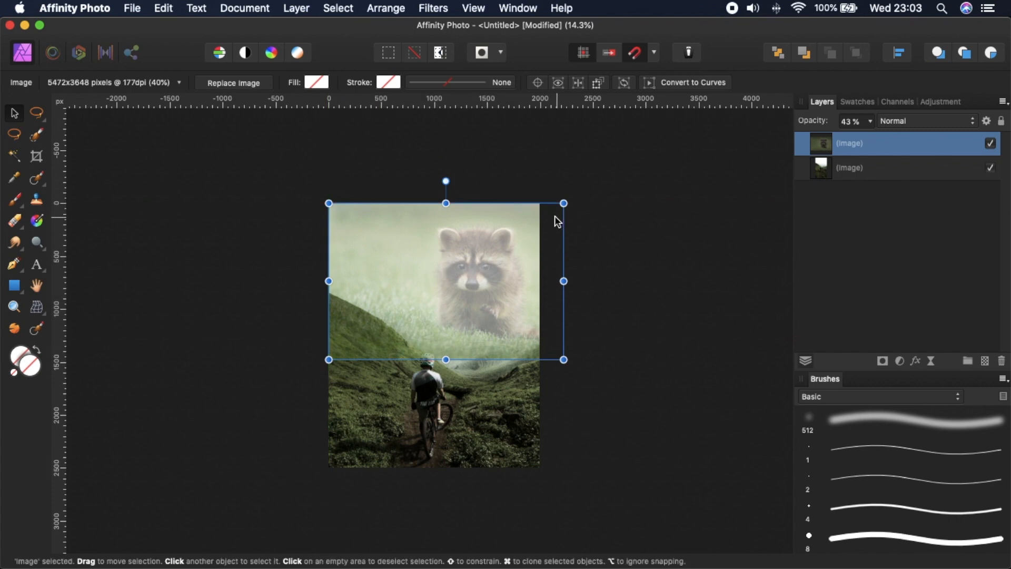
{"action": "left_click_drag", "start_coordinate": [564, 203], "coordinate": [576, 185]}
{"action": "left_click_drag", "start_coordinate": [530, 251], "coordinate": [522, 251]}
{"action": "key", "text": "super+0"}
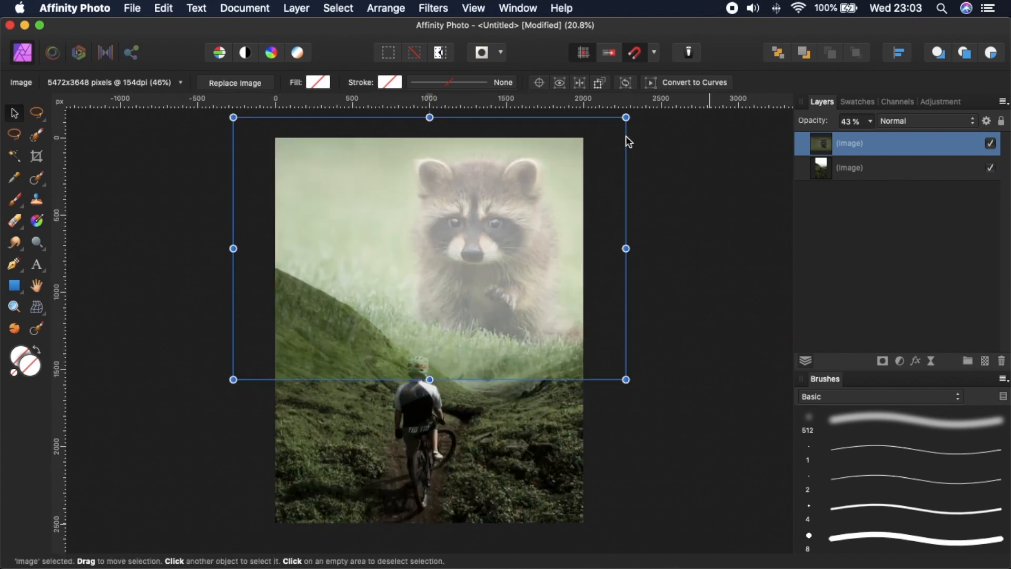
{"action": "left_click", "coordinate": [703, 323]}
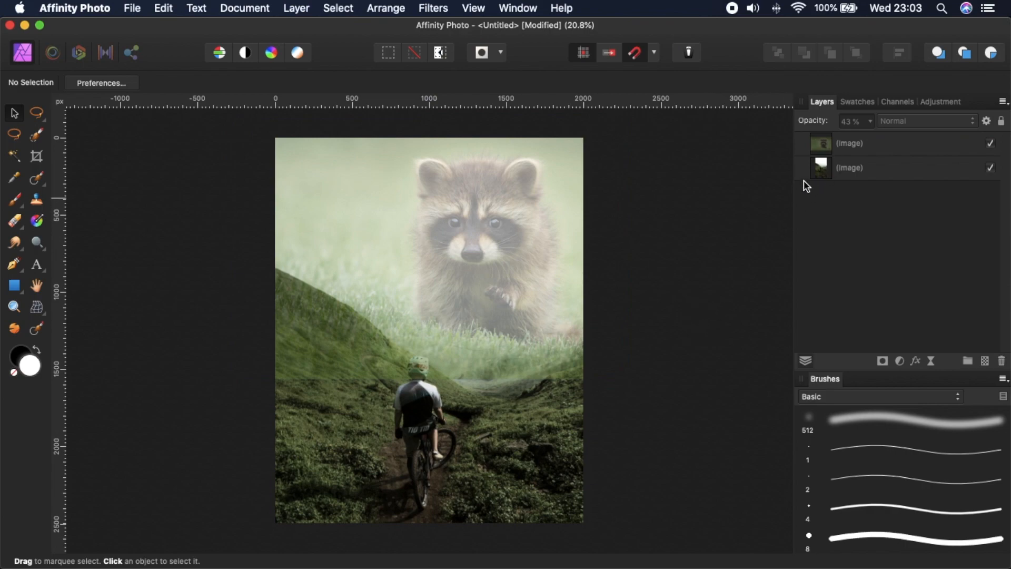
Restore the raccoon layer to 100% opacity
{"action": "left_click", "coordinate": [846, 149]}
{"action": "left_click_drag", "start_coordinate": [829, 124], "coordinate": [887, 120]}
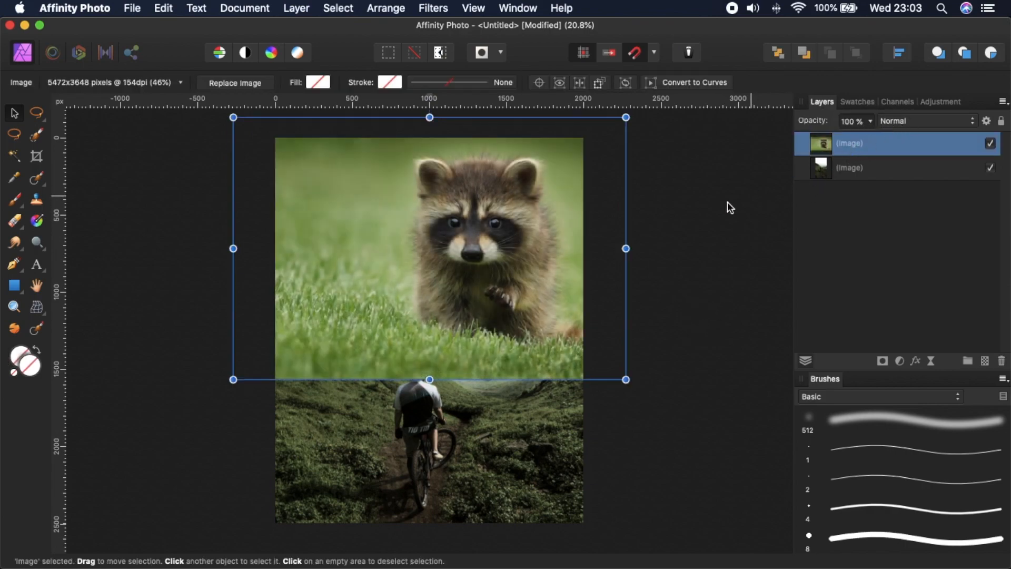
{"action": "key", "text": "super+plus"}
{"action": "key", "text": "super+plus"}
{"action": "key", "text": "space"}
{"action": "left_click_drag", "start_coordinate": [590, 189], "coordinate": [552, 479]}
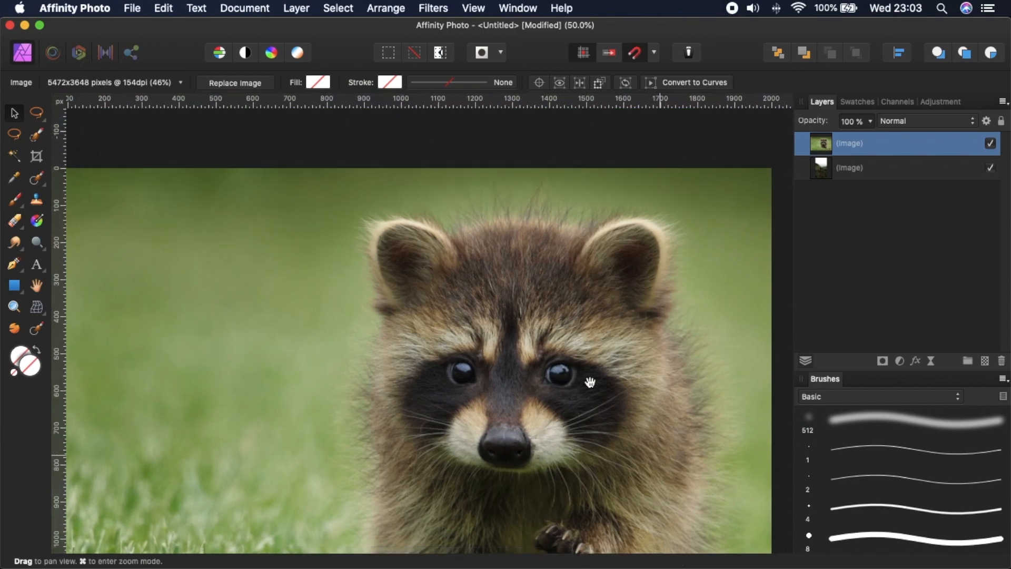
{"action": "scroll", "coordinate": [412, 197], "scroll_direction": "down", "scroll_amount": 4}
{"action": "key", "text": "2"}
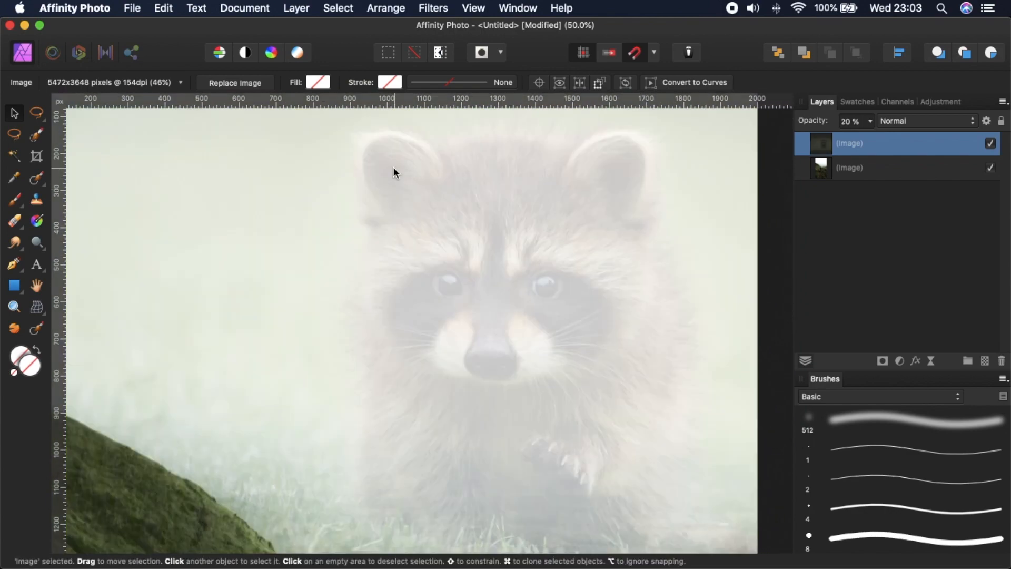
{"action": "key", "text": "0"}
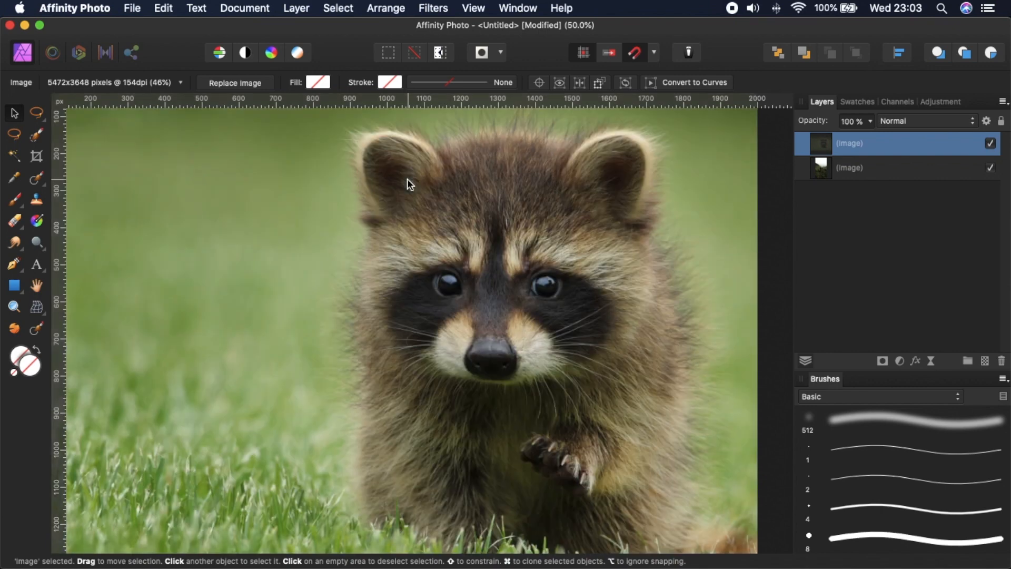
Select the raccoon's head, ears and left side of the body down to the grass with the Selection Brush
{"action": "key", "text": "w"}
{"action": "mouse_move", "coordinate": [384, 158]}
{"action": "left_mouse_down"}
{"action": "mouse_move", "coordinate": [406, 184]}
{"action": "mouse_move", "coordinate": [413, 395]}
{"action": "mouse_move", "coordinate": [409, 219]}
{"action": "left_mouse_up"}
{"action": "key", "text": "space"}
{"action": "left_click_drag", "start_coordinate": [532, 240], "coordinate": [449, 269]}
{"action": "mouse_move", "coordinate": [397, 211]}
{"action": "left_mouse_down"}
{"action": "mouse_move", "coordinate": [421, 202]}
{"action": "mouse_move", "coordinate": [472, 208]}
{"action": "mouse_move", "coordinate": [498, 228]}
{"action": "mouse_move", "coordinate": [529, 220]}
{"action": "mouse_move", "coordinate": [525, 200]}
{"action": "mouse_move", "coordinate": [521, 236]}
{"action": "mouse_move", "coordinate": [532, 189]}
{"action": "mouse_move", "coordinate": [524, 223]}
{"action": "mouse_move", "coordinate": [541, 204]}
{"action": "mouse_move", "coordinate": [523, 277]}
{"action": "mouse_move", "coordinate": [527, 337]}
{"action": "mouse_move", "coordinate": [519, 258]}
{"action": "mouse_move", "coordinate": [535, 223]}
{"action": "mouse_move", "coordinate": [544, 309]}
{"action": "mouse_move", "coordinate": [525, 393]}
{"action": "mouse_move", "coordinate": [527, 488]}
{"action": "mouse_move", "coordinate": [509, 370]}
{"action": "mouse_move", "coordinate": [510, 293]}
{"action": "left_mouse_up"}
{"action": "scroll", "coordinate": [523, 275], "scroll_direction": "down", "scroll_amount": 3}
{"action": "scroll", "coordinate": [494, 268], "scroll_direction": "down", "scroll_amount": 2}
{"action": "mouse_move", "coordinate": [480, 248]}
{"action": "left_mouse_down"}
{"action": "mouse_move", "coordinate": [425, 334]}
{"action": "mouse_move", "coordinate": [318, 311]}
{"action": "mouse_move", "coordinate": [305, 392]}
{"action": "mouse_move", "coordinate": [316, 355]}
{"action": "left_mouse_up"}
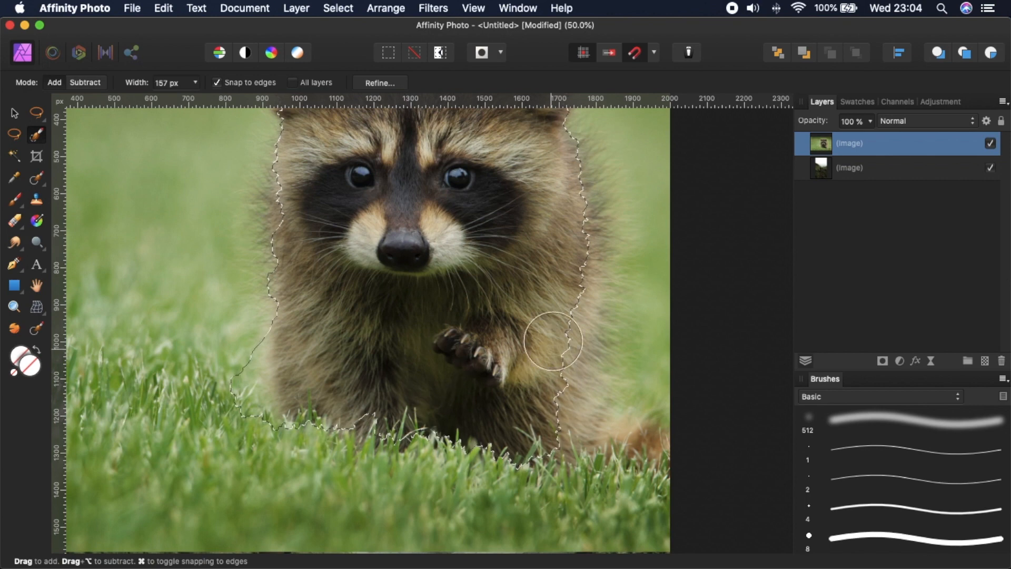
Extend the brush selection over the raccoon's right flank and tail, using a 157 px brush with edge snapping
{"action": "left_click_drag", "start_coordinate": [570, 302], "coordinate": [555, 417]}
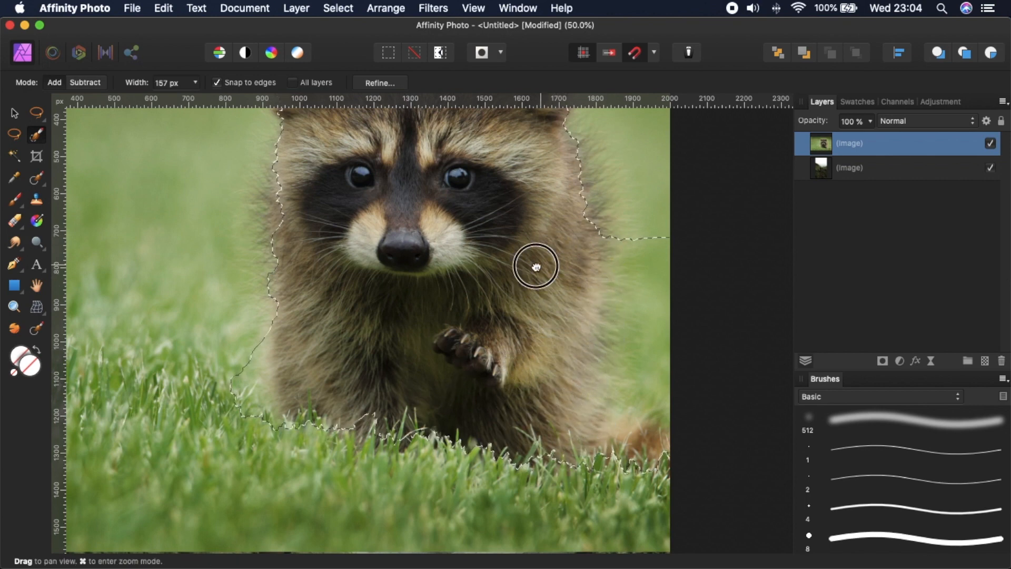
{"action": "left_click_drag", "start_coordinate": [541, 264], "coordinate": [530, 384]}
{"action": "left_click_drag", "start_coordinate": [642, 337], "coordinate": [650, 476]}
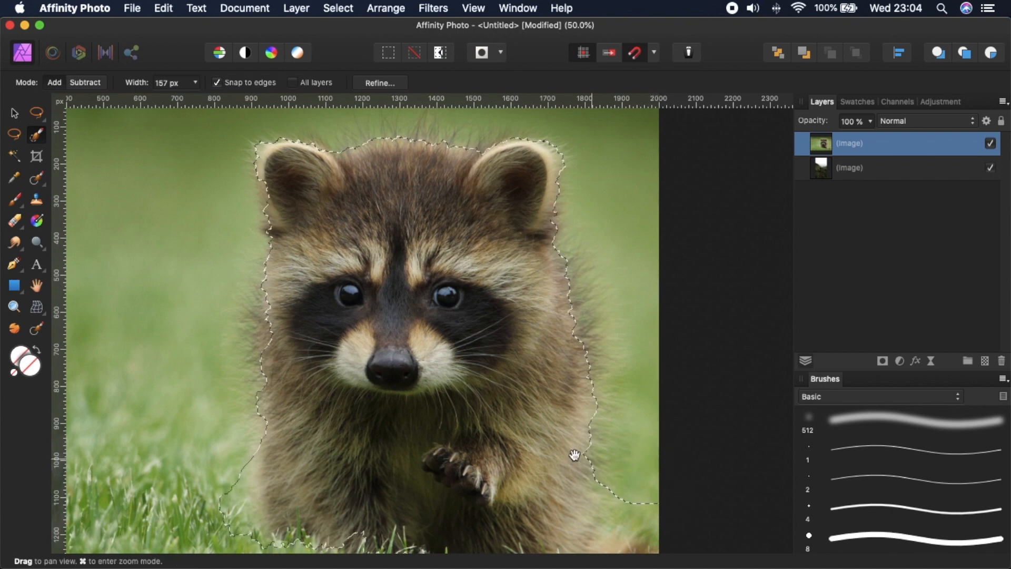
{"action": "left_click_drag", "start_coordinate": [398, 413], "coordinate": [465, 381]}
{"action": "left_click_drag", "start_coordinate": [360, 296], "coordinate": [383, 311]}
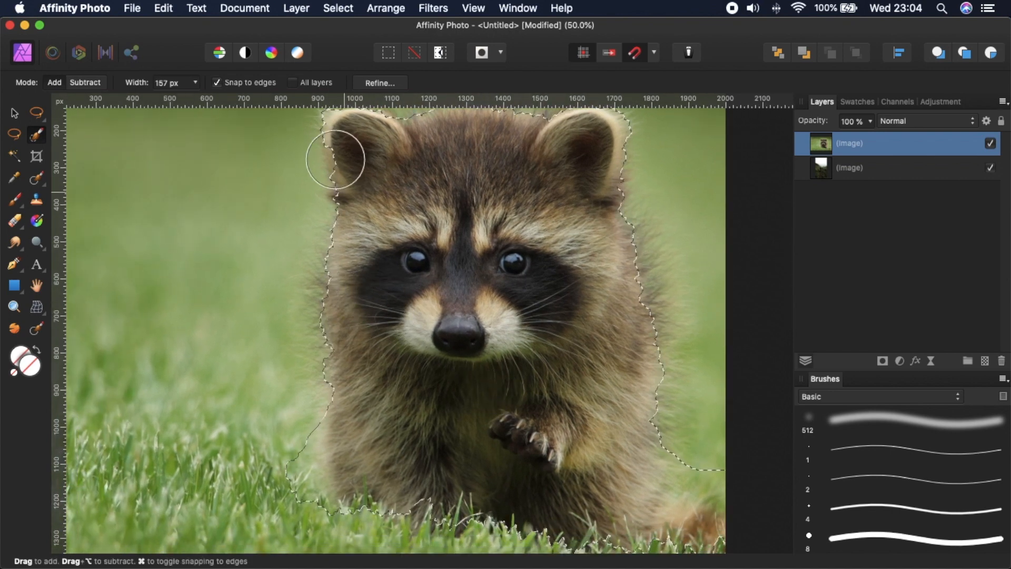
{"action": "left_click_drag", "start_coordinate": [375, 194], "coordinate": [371, 222]}
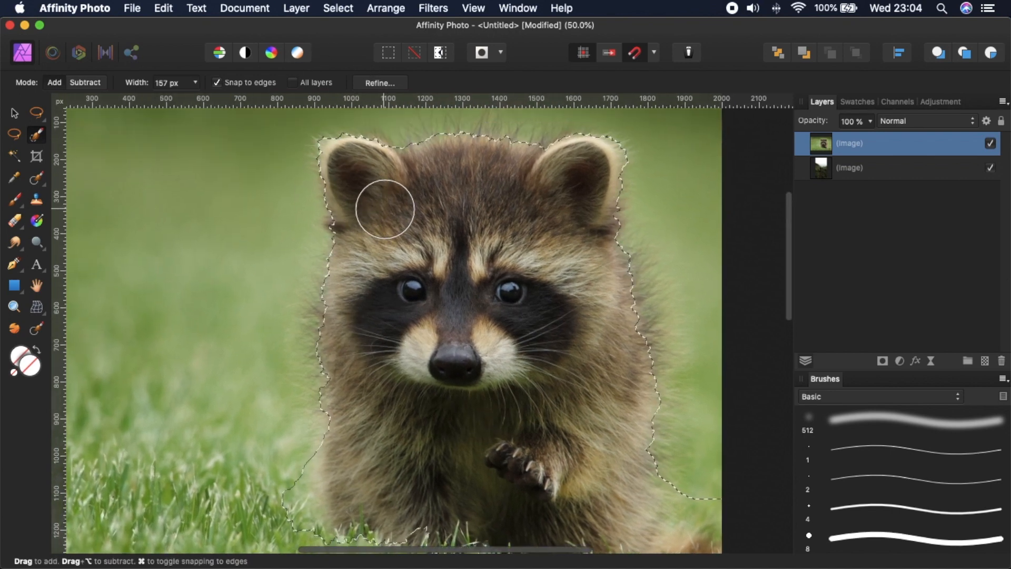
Start refining the selection and brush the matte over the fur on top of the raccoon's head and around the right ear at 76 px
{"action": "left_click", "coordinate": [380, 83]}
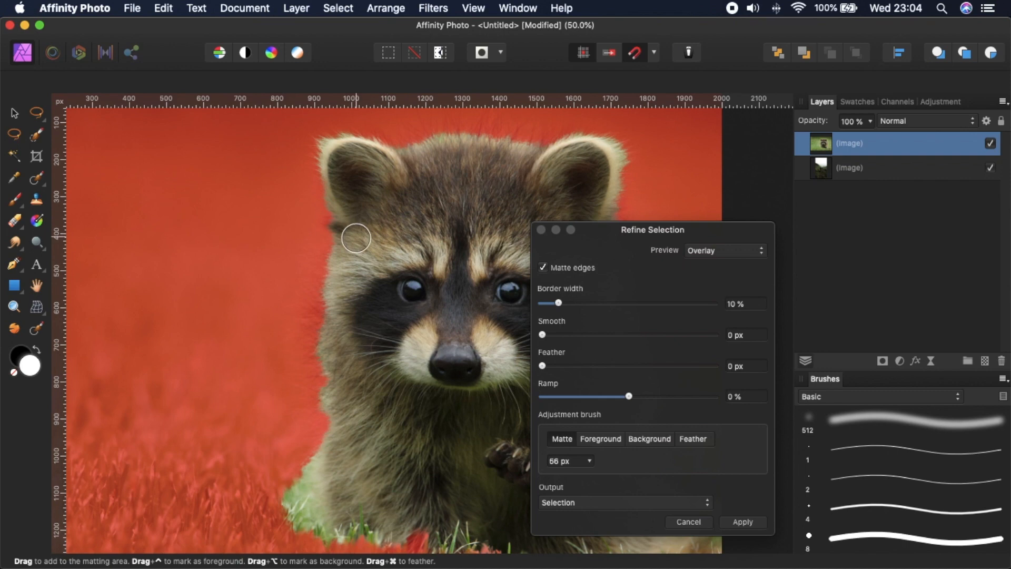
{"action": "mouse_move", "coordinate": [352, 176]}
{"action": "left_mouse_down"}
{"action": "mouse_move", "coordinate": [346, 277]}
{"action": "mouse_move", "coordinate": [343, 262]}
{"action": "mouse_move", "coordinate": [293, 275]}
{"action": "mouse_move", "coordinate": [259, 262]}
{"action": "mouse_move", "coordinate": [323, 246]}
{"action": "mouse_move", "coordinate": [402, 263]}
{"action": "left_mouse_up"}
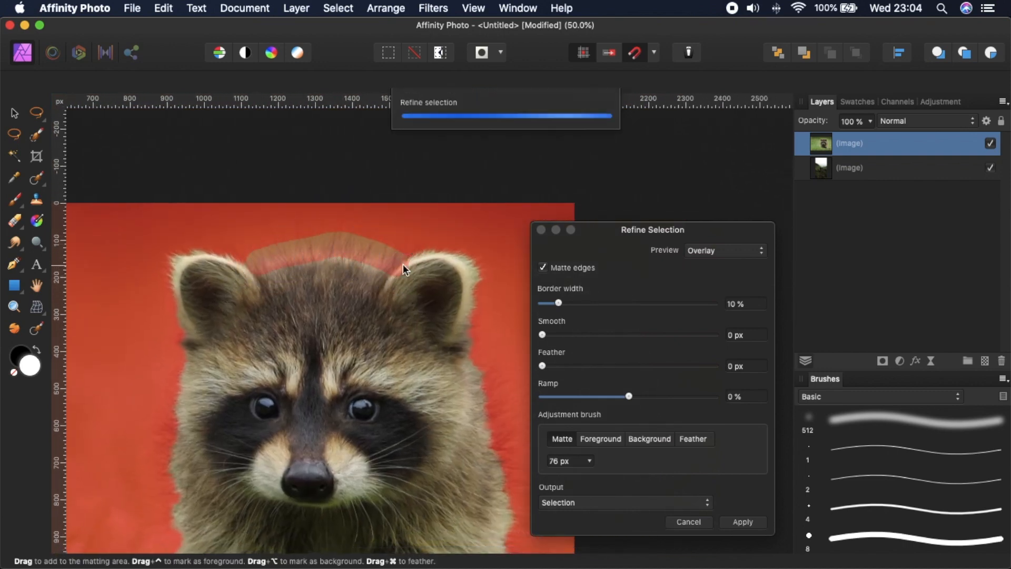
{"action": "left_click_drag", "start_coordinate": [430, 309], "coordinate": [402, 247]}
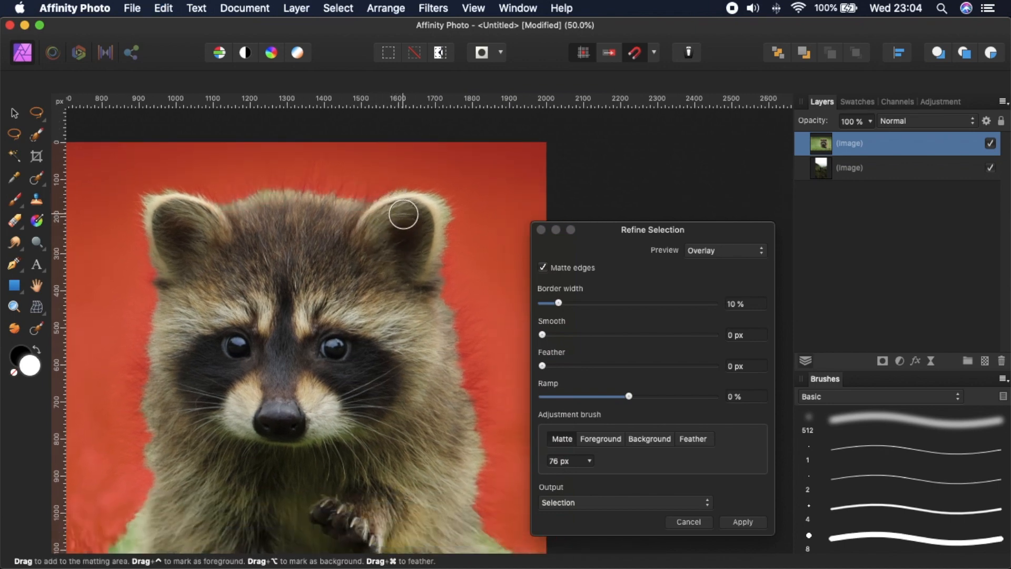
{"action": "mouse_move", "coordinate": [385, 199]}
{"action": "left_mouse_down"}
{"action": "mouse_move", "coordinate": [442, 192]}
{"action": "mouse_move", "coordinate": [456, 235]}
{"action": "mouse_move", "coordinate": [444, 292]}
{"action": "left_mouse_up"}
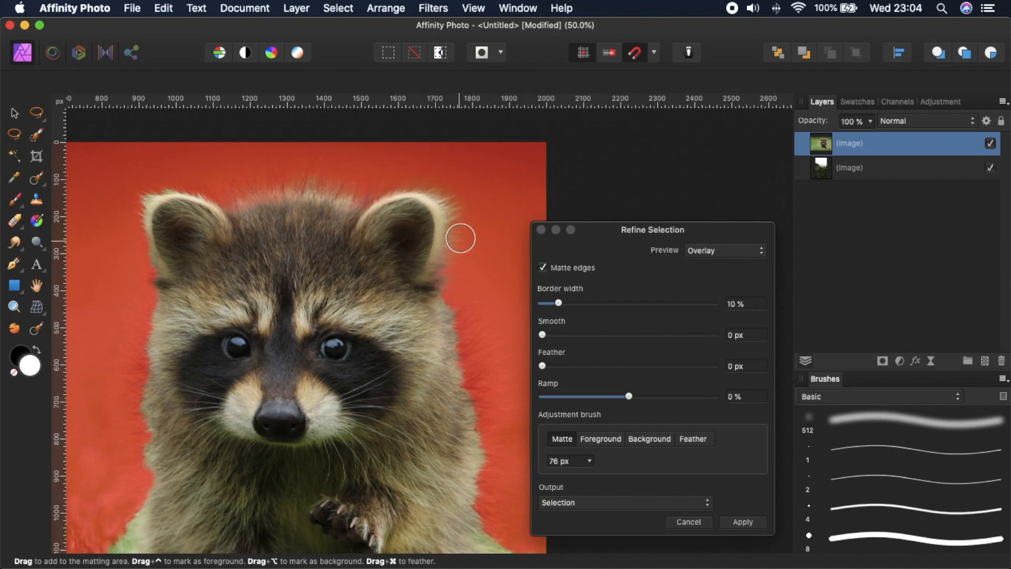
{"action": "left_click_drag", "start_coordinate": [461, 239], "coordinate": [440, 216]}
{"action": "mouse_move", "coordinate": [420, 181]}
{"action": "left_mouse_down"}
{"action": "mouse_move", "coordinate": [457, 331]}
{"action": "mouse_move", "coordinate": [438, 216]}
{"action": "left_mouse_up"}
Brush the matte along the fur edges of the raccoon's right and left flanks and apply the refinement with output as Selection
{"action": "left_click_drag", "start_coordinate": [456, 356], "coordinate": [480, 332]}
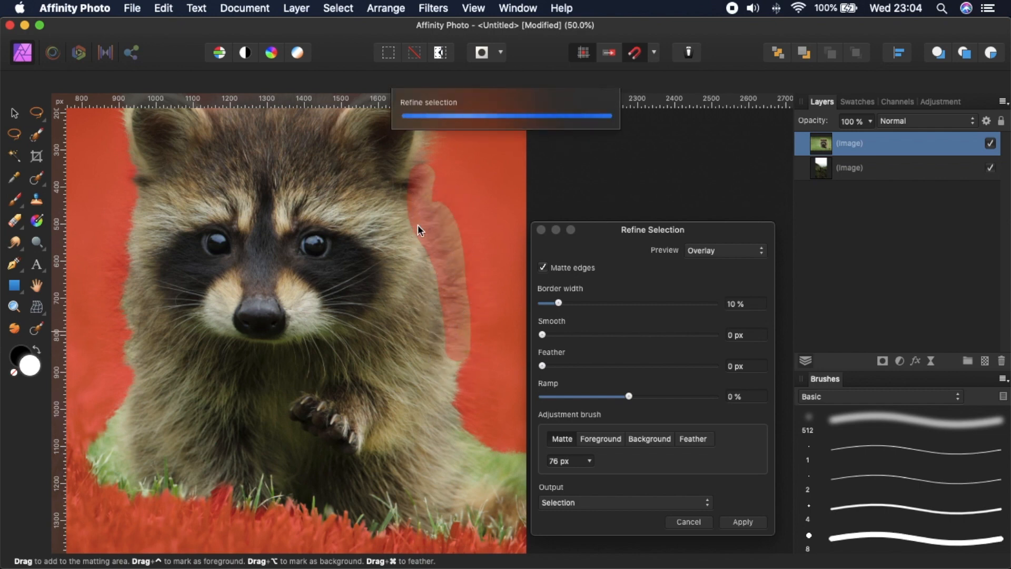
{"action": "scroll", "coordinate": [440, 323], "scroll_direction": "down", "scroll_amount": 5}
{"action": "left_click_drag", "start_coordinate": [437, 277], "coordinate": [454, 354]}
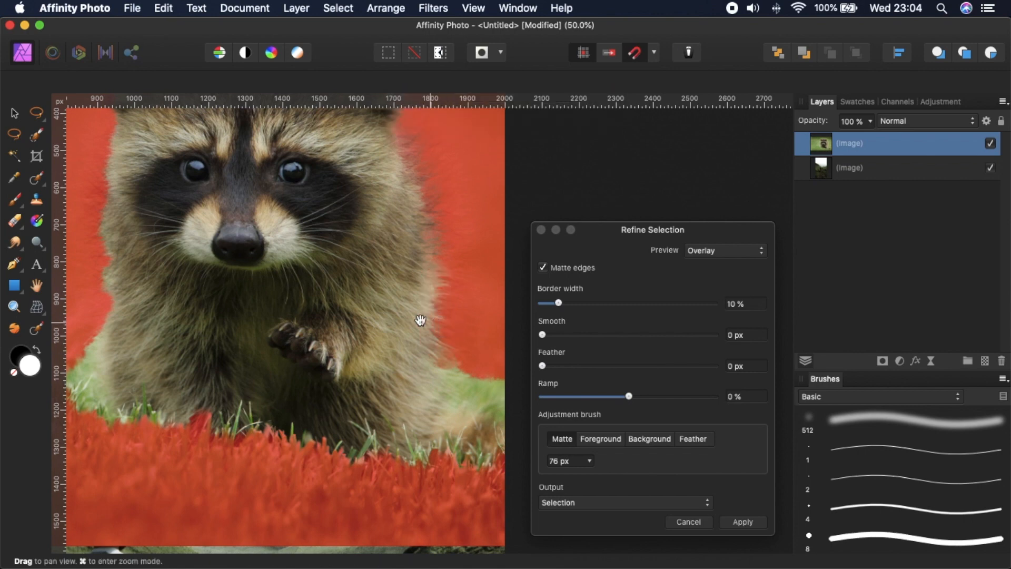
{"action": "scroll", "coordinate": [420, 319], "scroll_direction": "left", "scroll_amount": 5}
{"action": "scroll", "coordinate": [420, 319], "scroll_direction": "up", "scroll_amount": 4}
{"action": "mouse_move", "coordinate": [258, 191]}
{"action": "left_mouse_down"}
{"action": "mouse_move", "coordinate": [243, 301]}
{"action": "mouse_move", "coordinate": [256, 310]}
{"action": "mouse_move", "coordinate": [245, 351]}
{"action": "left_mouse_up"}
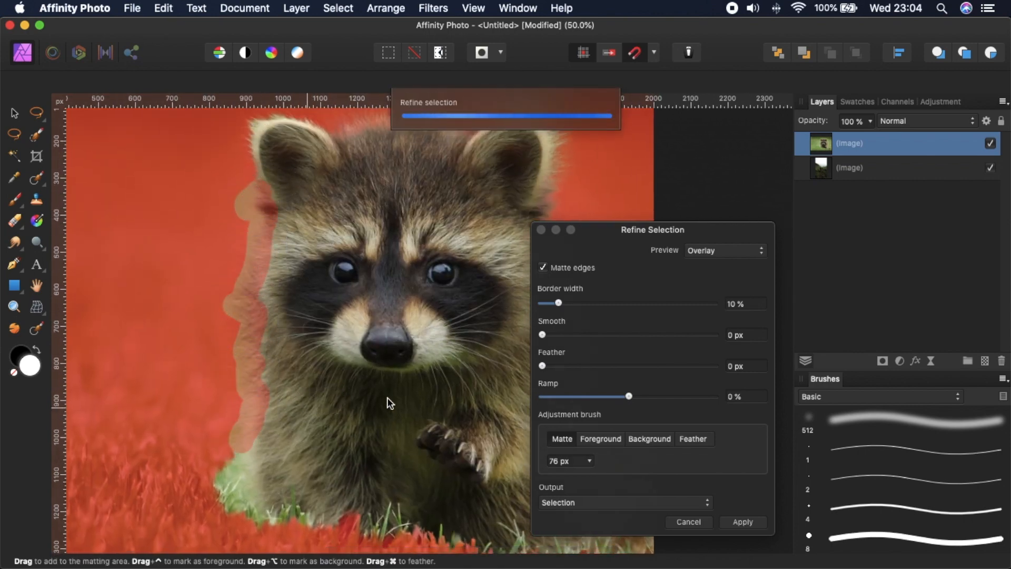
{"action": "key", "text": "super+z"}
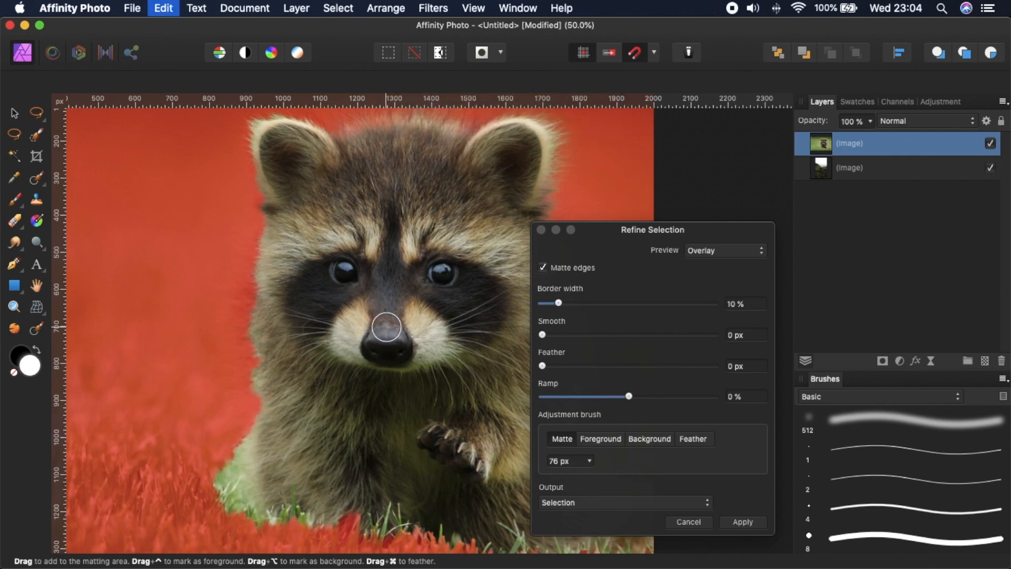
{"action": "left_click_drag", "start_coordinate": [392, 295], "coordinate": [427, 300]}
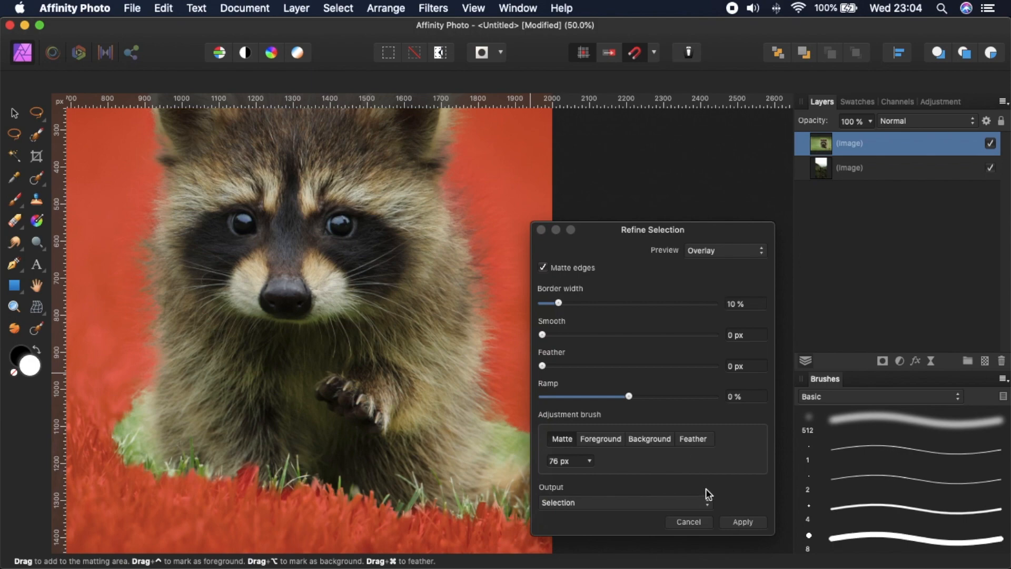
{"action": "left_click", "coordinate": [742, 521]}
Mask the raccoon layer with the refined selection to hide its background, and deselect
{"action": "scroll", "coordinate": [571, 402], "scroll_direction": "up", "scroll_amount": 5}
{"action": "scroll", "coordinate": [571, 402], "scroll_direction": "left", "scroll_amount": 3}
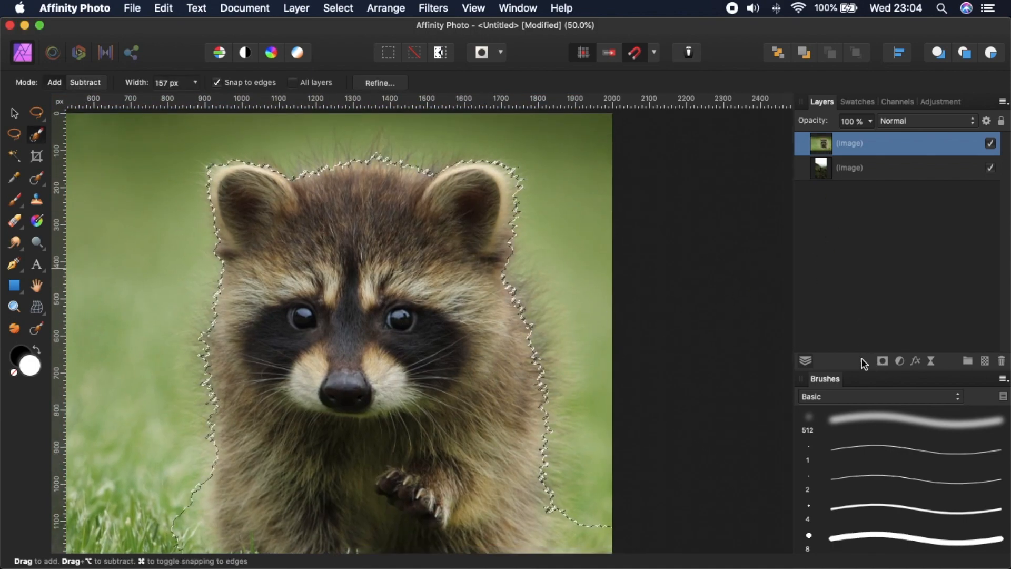
{"action": "scroll", "coordinate": [676, 265], "scroll_direction": "down", "scroll_amount": 5}
{"action": "scroll", "coordinate": [675, 265], "scroll_direction": "left", "scroll_amount": 3}
{"action": "scroll", "coordinate": [659, 384], "scroll_direction": "up", "scroll_amount": 3}
{"action": "scroll", "coordinate": [659, 384], "scroll_direction": "right", "scroll_amount": 2}
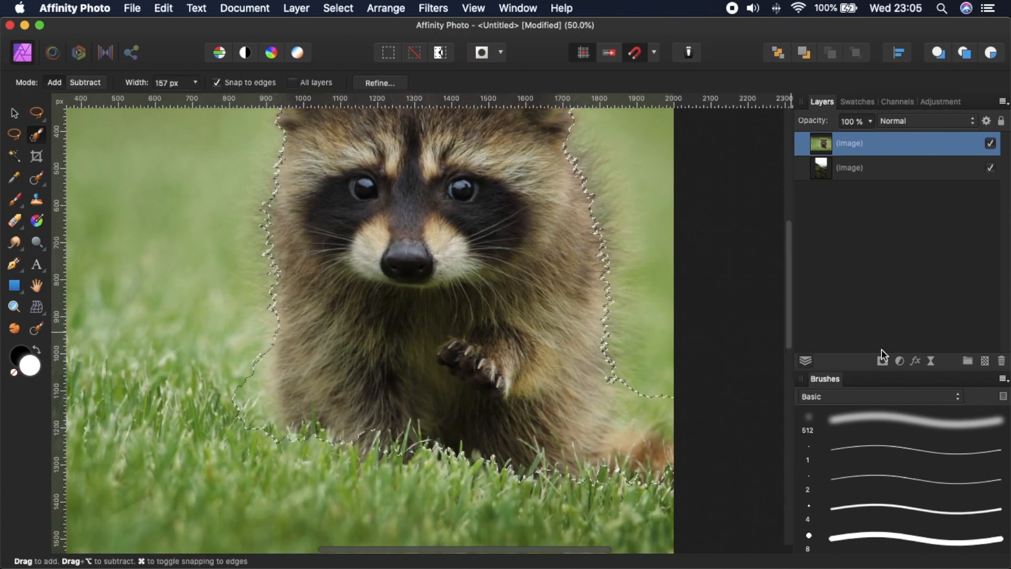
{"action": "left_click", "coordinate": [883, 360]}
{"action": "scroll", "coordinate": [684, 355], "scroll_direction": "up", "scroll_amount": 3}
{"action": "scroll", "coordinate": [685, 355], "scroll_direction": "right", "scroll_amount": 1}
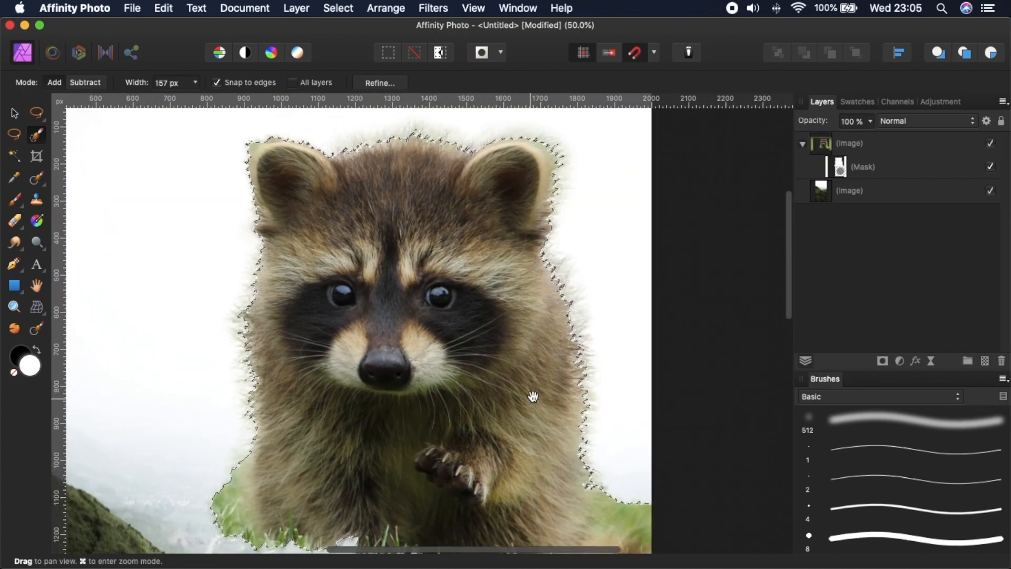
{"action": "key", "text": "super+d"}
Examine the cut-out's fur edges around the head, ears and right flank at 100% zoom
{"action": "scroll", "coordinate": [568, 351], "scroll_direction": "up", "scroll_amount": 3}
{"action": "scroll", "coordinate": [569, 351], "scroll_direction": "left", "scroll_amount": 2}
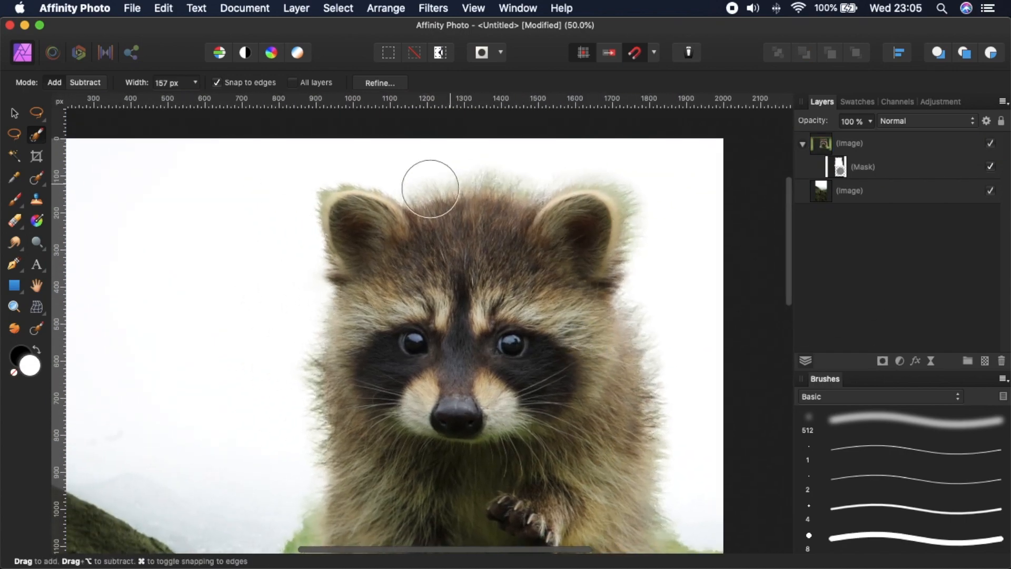
{"action": "left_click_drag", "start_coordinate": [634, 335], "coordinate": [584, 284]}
{"action": "key", "text": "super+equal"}
{"action": "key", "text": "super+equal"}
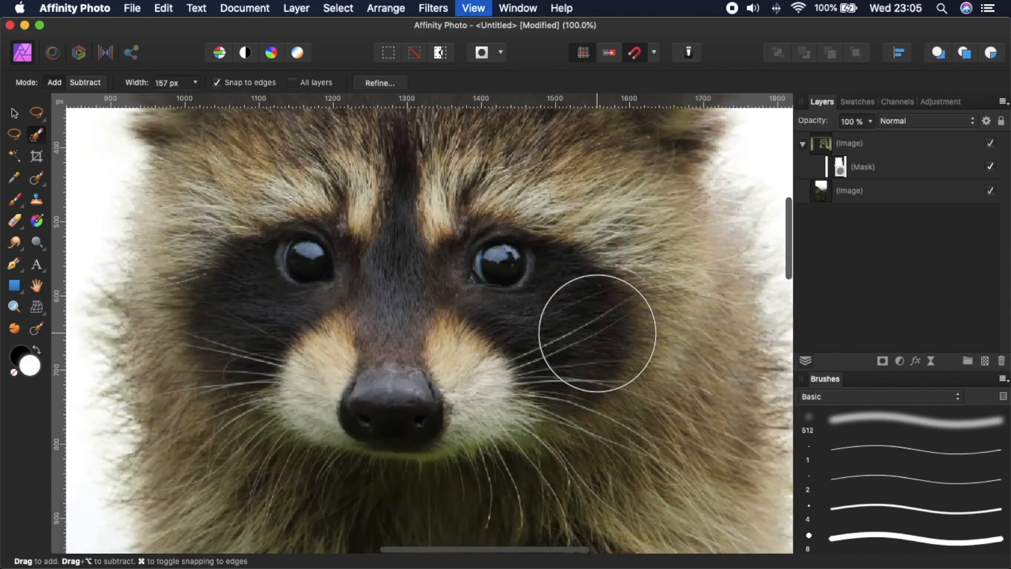
{"action": "scroll", "coordinate": [411, 221], "scroll_direction": "up", "scroll_amount": 5}
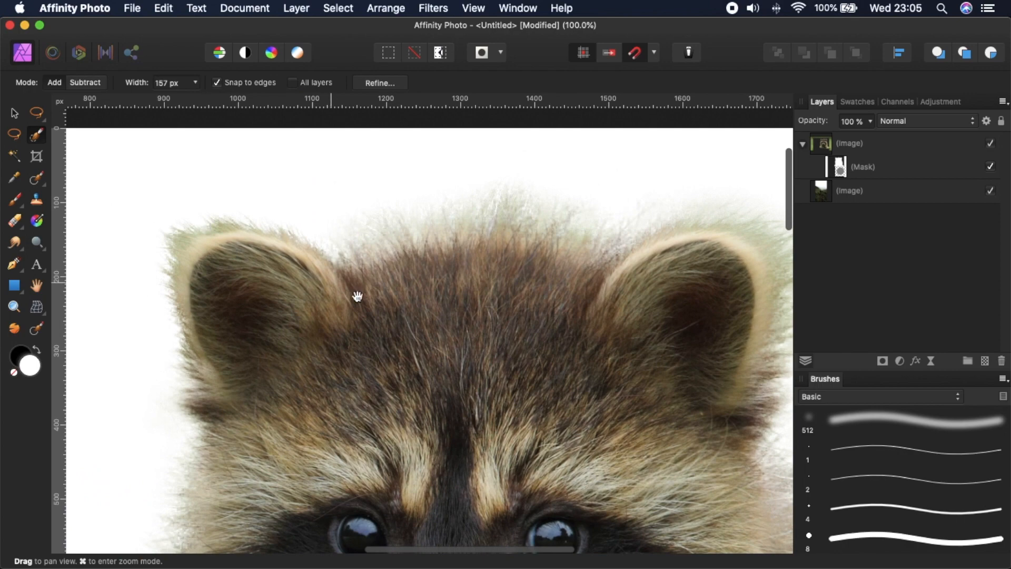
{"action": "scroll", "coordinate": [326, 279], "scroll_direction": "right", "scroll_amount": 10}
{"action": "scroll", "coordinate": [350, 300], "scroll_direction": "down", "scroll_amount": 8}
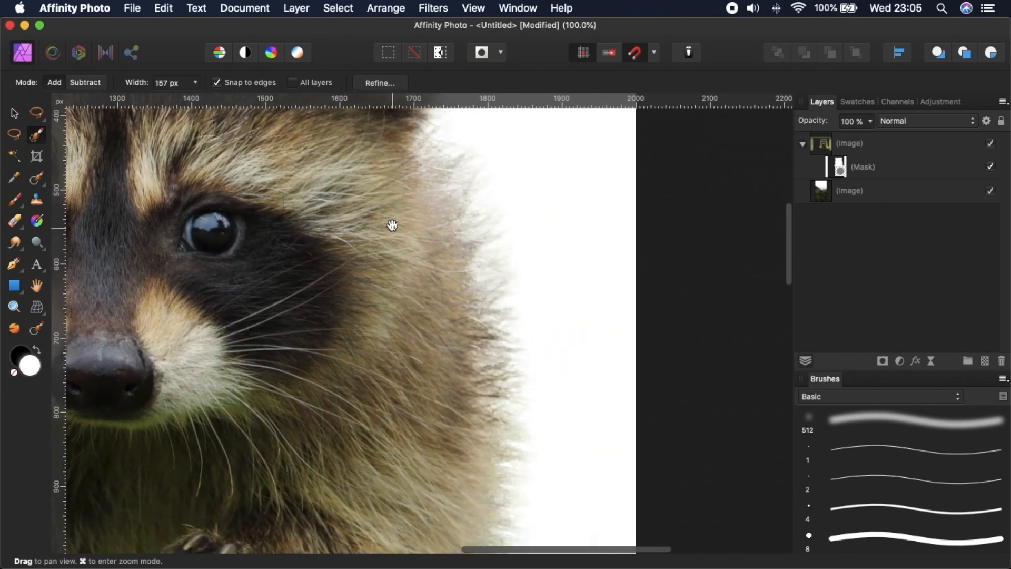
{"action": "key", "text": "super+minus"}
{"action": "mouse_move", "coordinate": [405, 352]}
{"action": "left_mouse_down"}
{"action": "mouse_move", "coordinate": [519, 316]}
{"action": "mouse_move", "coordinate": [520, 349]}
{"action": "left_mouse_up"}
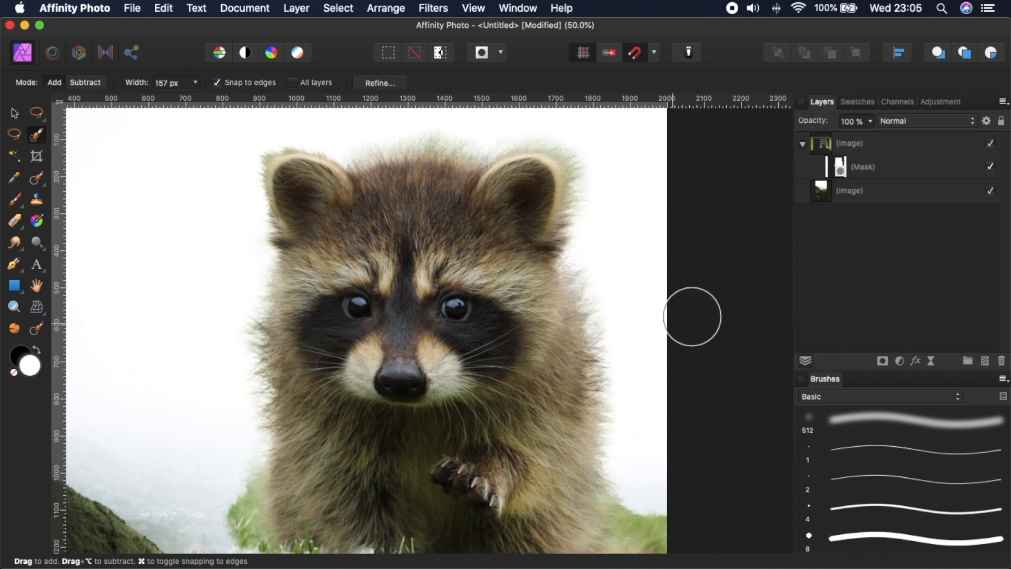
View the raccoon's mask on its own to inspect the fur transitions along its edges, and return to the normal image view
{"action": "left_click", "coordinate": [840, 172], "text": "alt"}
{"action": "left_click_drag", "start_coordinate": [491, 357], "coordinate": [411, 377]}
{"action": "key", "text": "super+plus"}
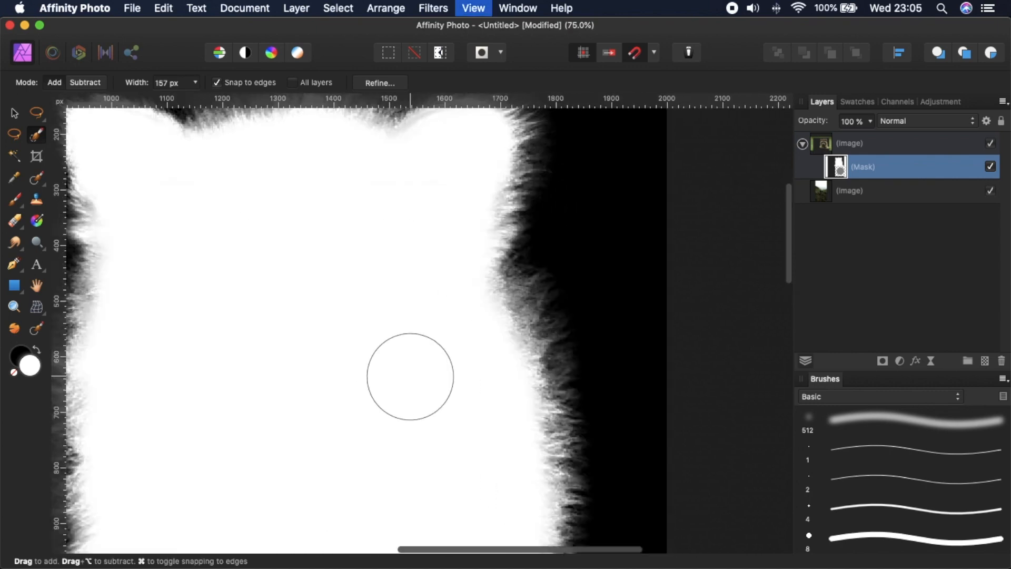
{"action": "left_click_drag", "start_coordinate": [575, 186], "coordinate": [531, 108]}
{"action": "left_click_drag", "start_coordinate": [464, 263], "coordinate": [427, 194]}
{"action": "left_click_drag", "start_coordinate": [461, 414], "coordinate": [511, 402]}
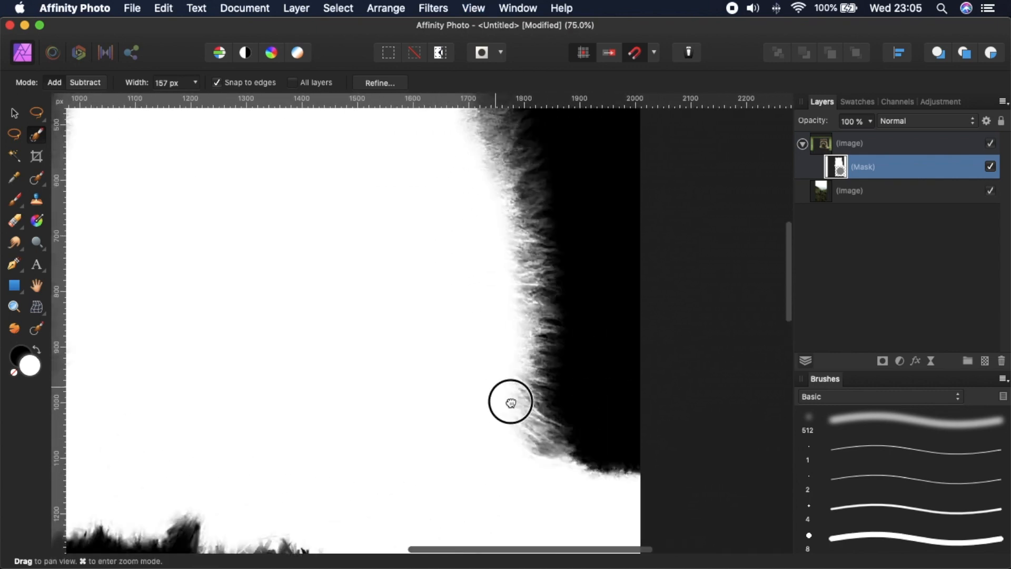
{"action": "left_click_drag", "start_coordinate": [444, 301], "coordinate": [538, 428]}
{"action": "mouse_move", "coordinate": [400, 360]}
{"action": "left_mouse_down"}
{"action": "mouse_move", "coordinate": [428, 373]}
{"action": "mouse_move", "coordinate": [477, 423]}
{"action": "mouse_move", "coordinate": [458, 348]}
{"action": "mouse_move", "coordinate": [492, 278]}
{"action": "mouse_move", "coordinate": [330, 429]}
{"action": "left_mouse_up"}
{"action": "left_click", "coordinate": [860, 139]}
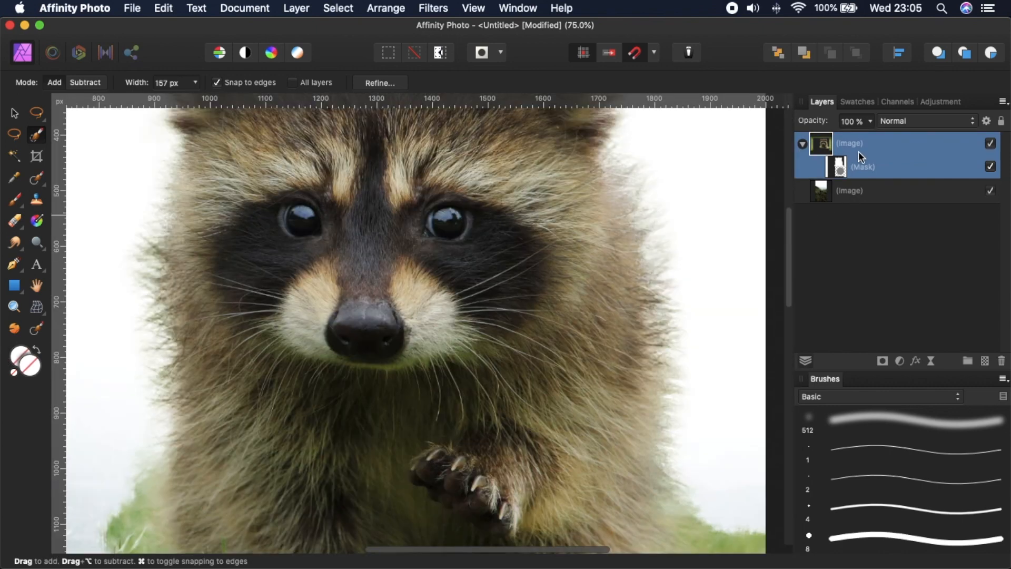
{"action": "key", "text": "super+minus"}
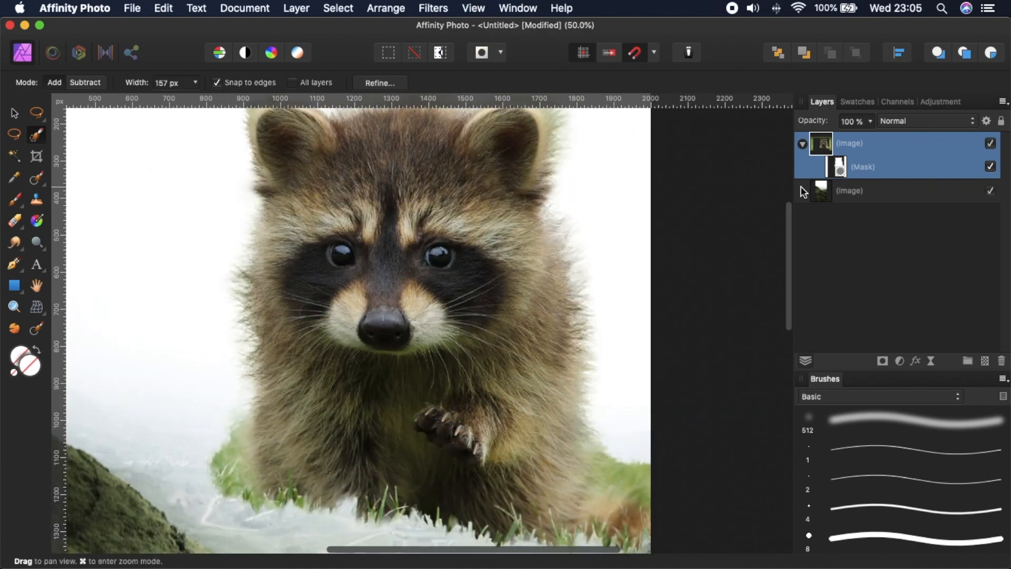
Choose the 82 px brush from the Fur Brushes category and get ready to paint on the raccoon's mask with the Paint Brush
{"action": "left_click", "coordinate": [896, 398]}
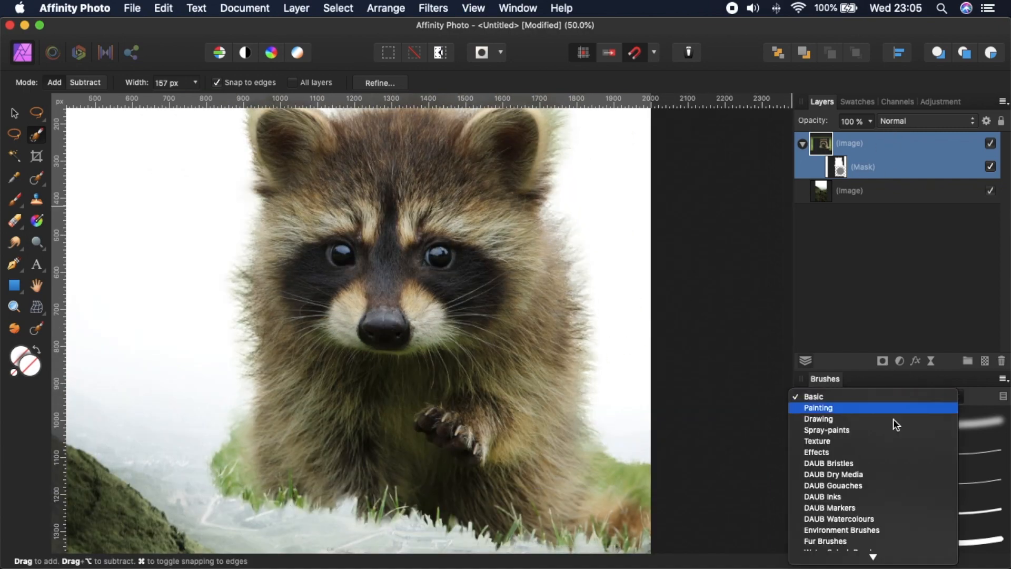
{"action": "left_click", "coordinate": [870, 489]}
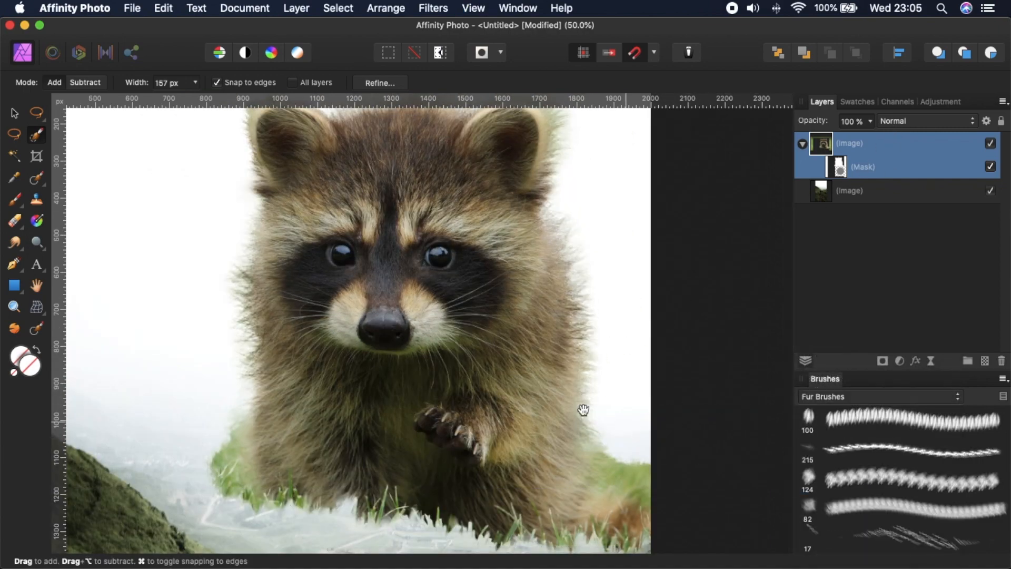
{"action": "scroll", "coordinate": [623, 420], "scroll_direction": "left", "scroll_amount": 3}
{"action": "scroll", "coordinate": [914, 500], "scroll_direction": "down", "scroll_amount": 3}
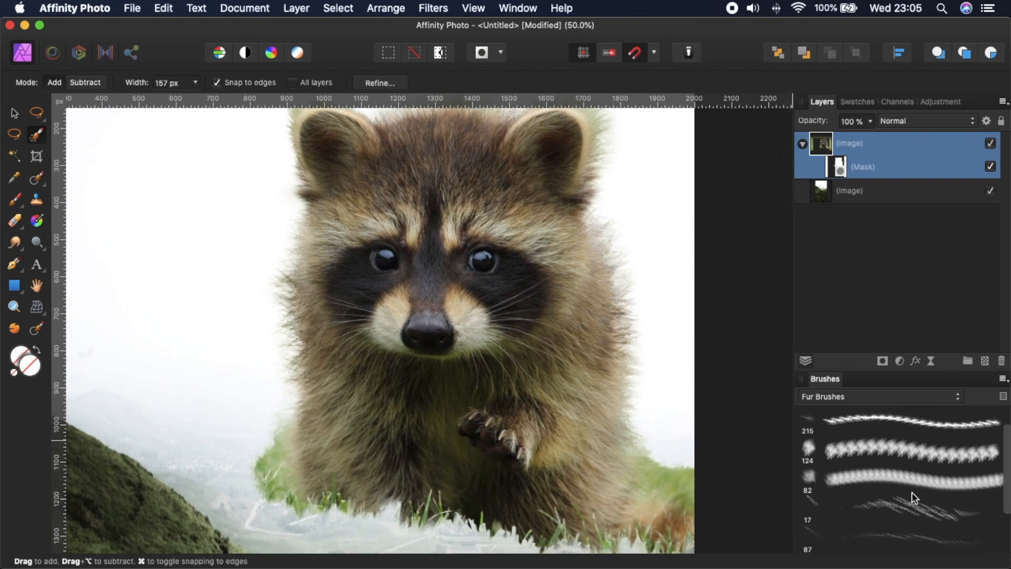
{"action": "left_click", "coordinate": [908, 466]}
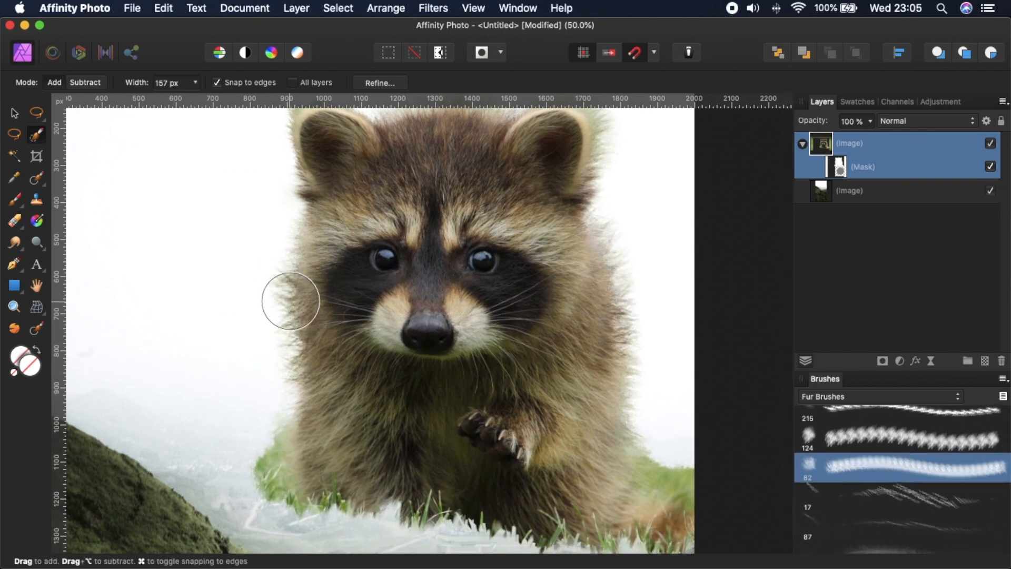
{"action": "left_click", "coordinate": [836, 174]}
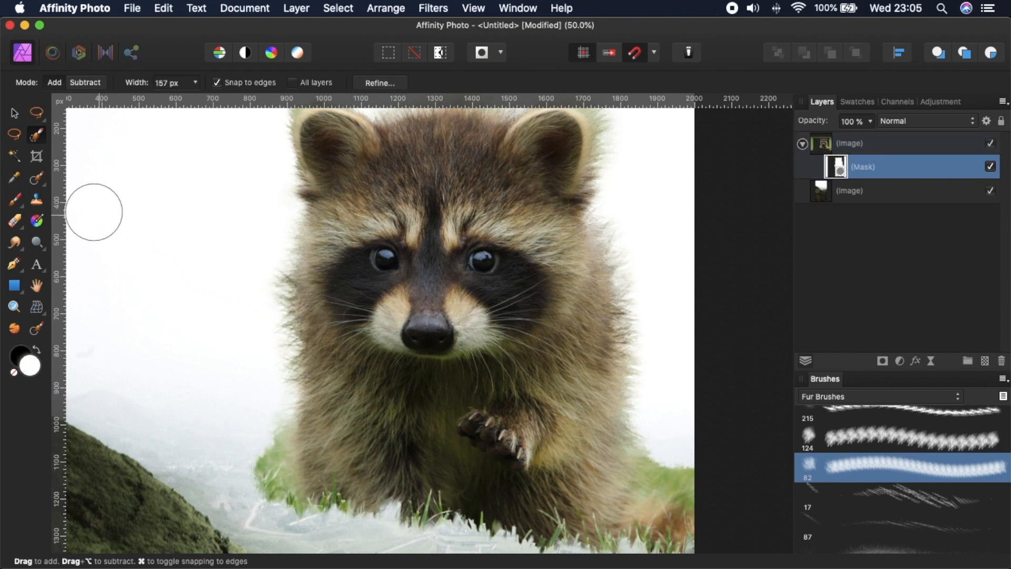
{"action": "key", "text": "b"}
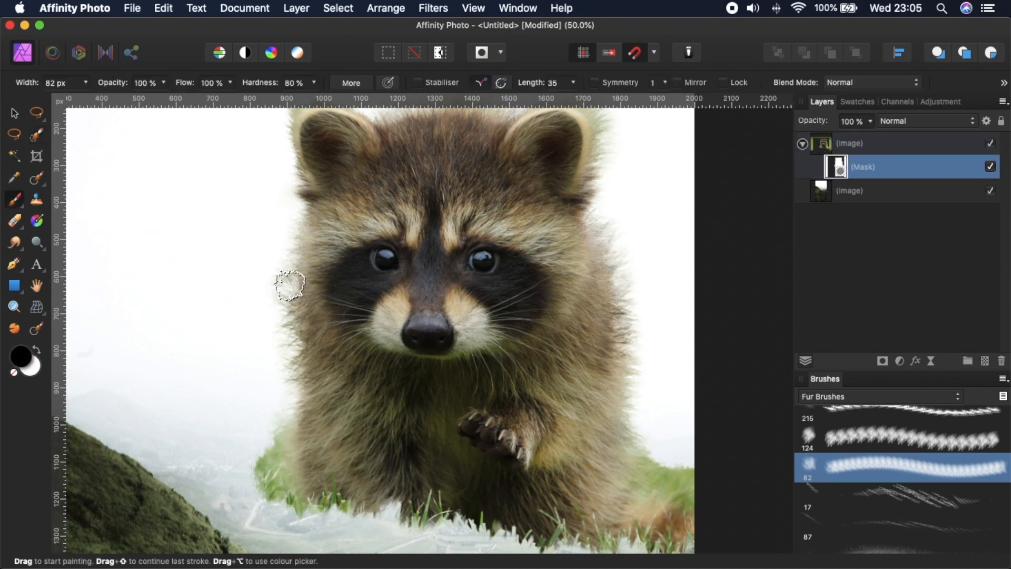
Dab black on the raccoon's mask with the 82 px fur brush to remove the green fringe around the right ear
{"action": "key", "text": "super+minus"}
{"action": "key", "text": "super+equal"}
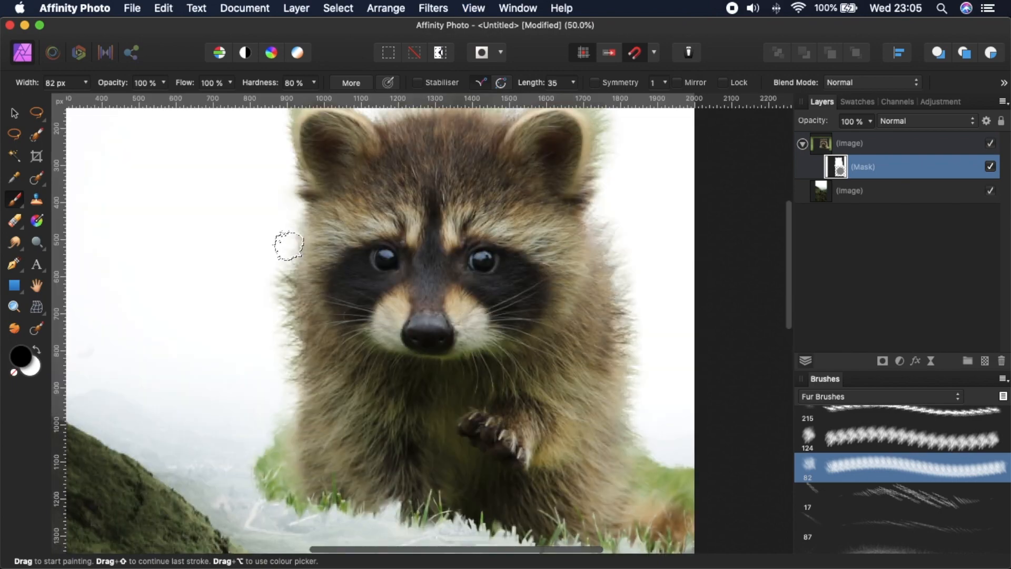
{"action": "key", "text": "super+equal"}
{"action": "key", "text": "space"}
{"action": "scroll", "coordinate": [337, 297], "scroll_direction": "up", "scroll_amount": 10}
{"action": "scroll", "coordinate": [336, 297], "scroll_direction": "left", "scroll_amount": 3}
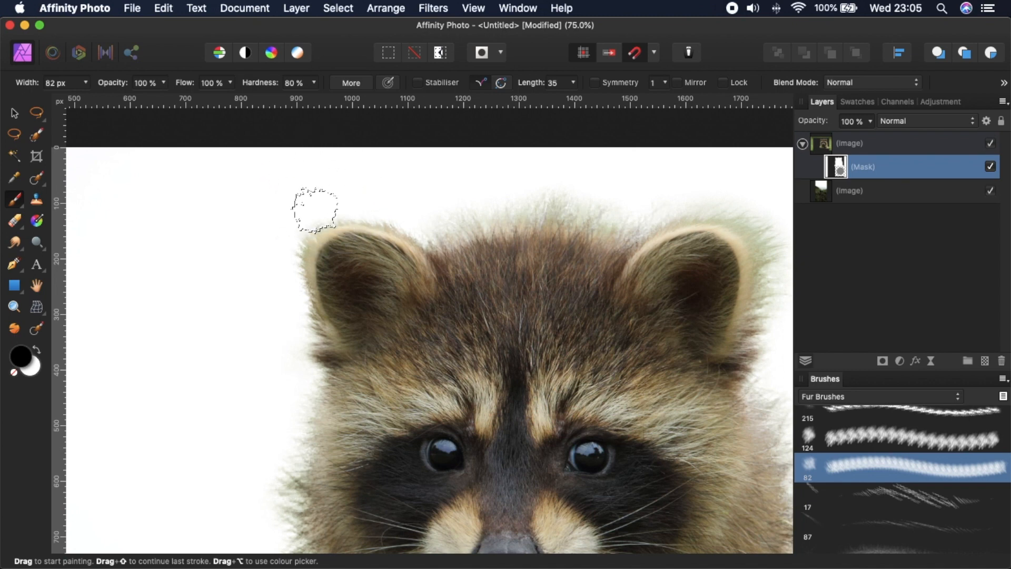
{"action": "key", "text": "x"}
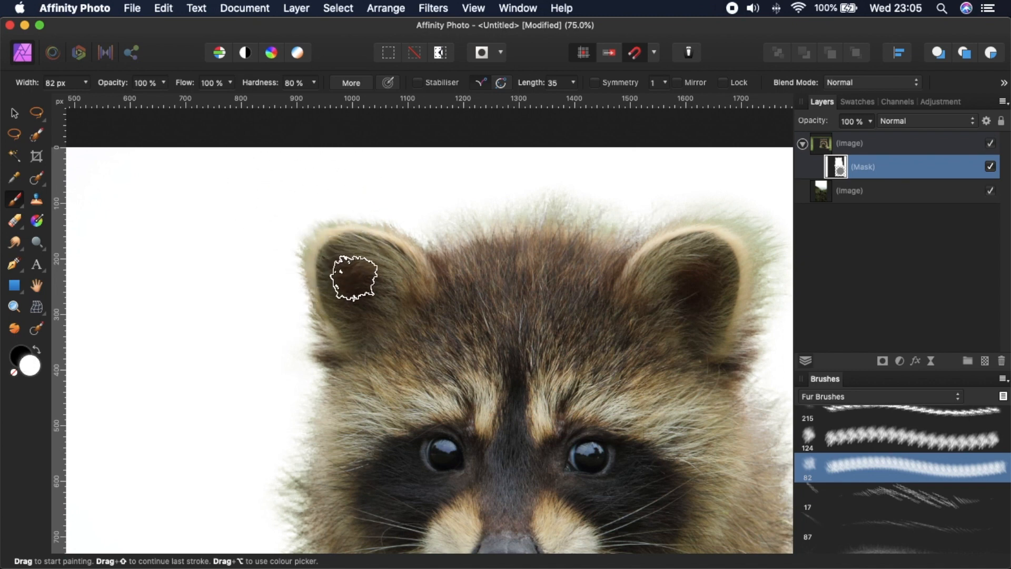
{"action": "left_click_drag", "start_coordinate": [453, 302], "coordinate": [278, 260]}
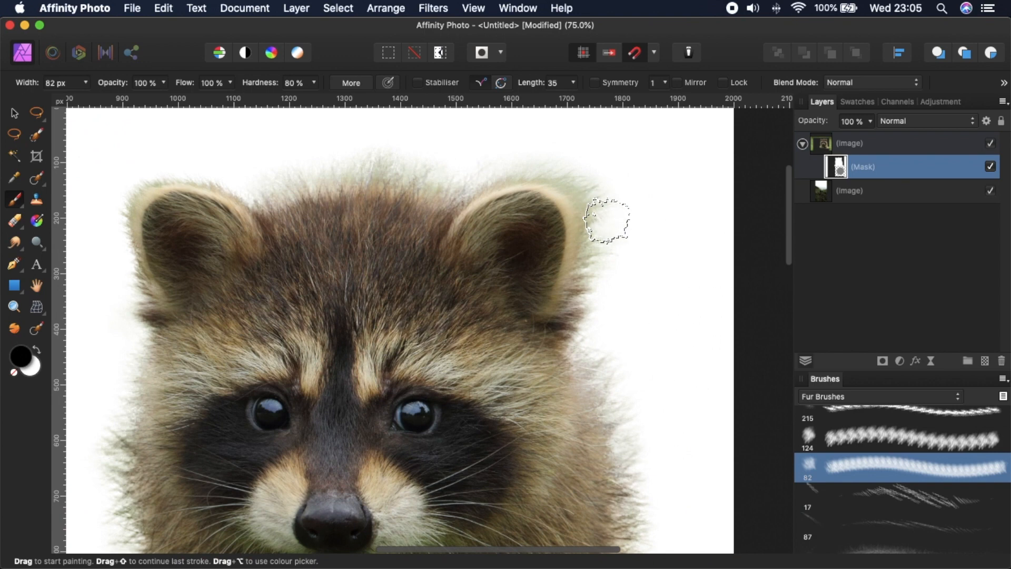
{"action": "key", "text": "x"}
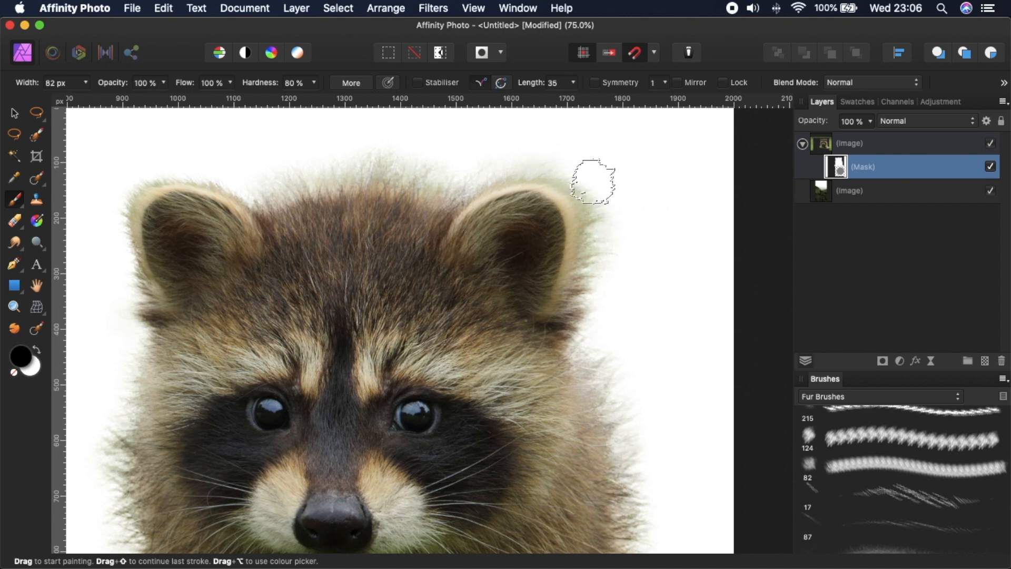
{"action": "left_click", "coordinate": [640, 208]}
{"action": "left_click", "coordinate": [578, 174]}
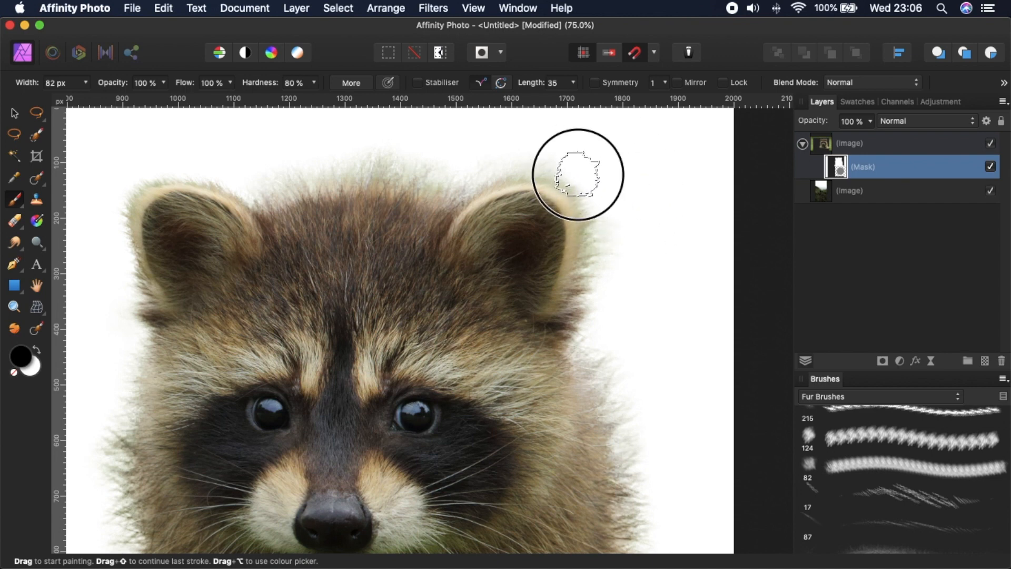
{"action": "left_click", "coordinate": [578, 180]}
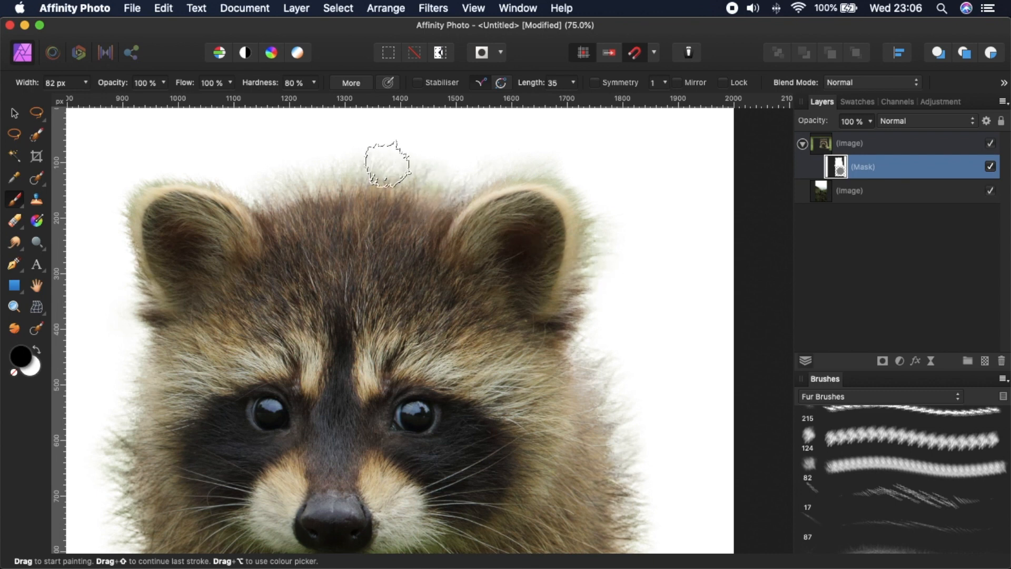
Enlarge the fur brush to 143.4 px and paint black on the raccoon's mask to remove the green background along the right flank above the tail
{"action": "key", "text": "bracketright"}
{"action": "key", "text": "bracketright"}
{"action": "key", "text": "bracketright"}
{"action": "left_click_drag", "start_coordinate": [384, 139], "coordinate": [402, 99]}
{"action": "mouse_move", "coordinate": [519, 406]}
{"action": "left_mouse_down"}
{"action": "mouse_move", "coordinate": [458, 210]}
{"action": "mouse_move", "coordinate": [452, 285]}
{"action": "mouse_move", "coordinate": [449, 244]}
{"action": "left_mouse_up"}
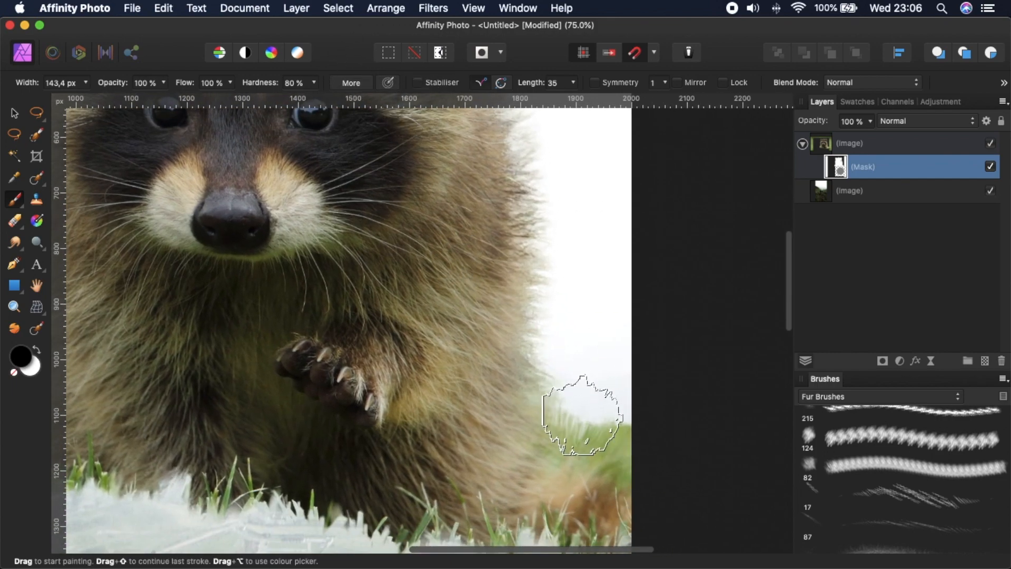
{"action": "mouse_move", "coordinate": [574, 429]}
{"action": "left_mouse_down"}
{"action": "mouse_move", "coordinate": [588, 406]}
{"action": "mouse_move", "coordinate": [570, 440]}
{"action": "mouse_move", "coordinate": [632, 395]}
{"action": "mouse_move", "coordinate": [619, 428]}
{"action": "mouse_move", "coordinate": [634, 431]}
{"action": "mouse_move", "coordinate": [642, 454]}
{"action": "mouse_move", "coordinate": [668, 429]}
{"action": "left_mouse_up"}
{"action": "left_click_drag", "start_coordinate": [591, 390], "coordinate": [605, 327]}
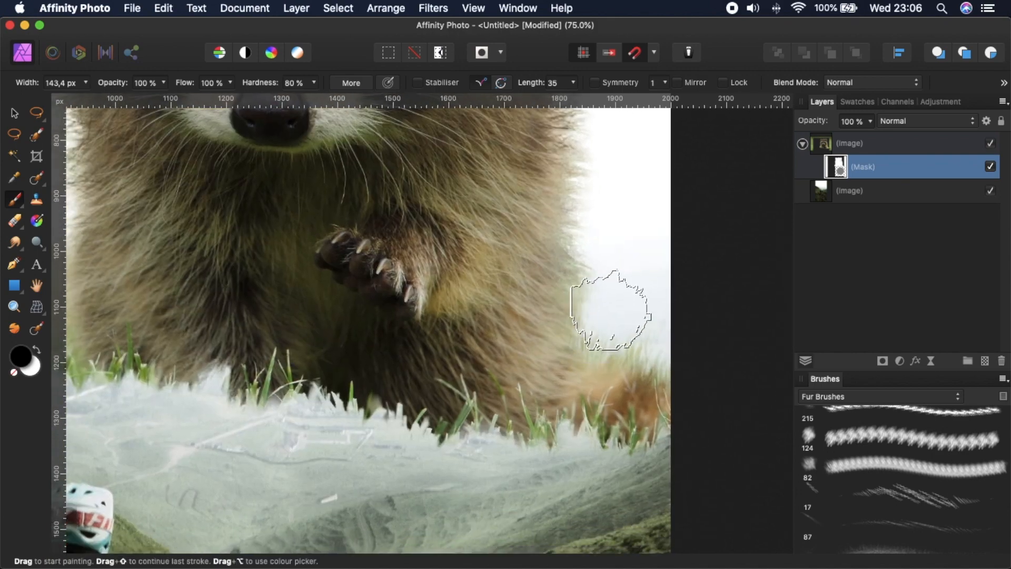
{"action": "left_click", "coordinate": [610, 272]}
Paint black on the mask to remove the green patch beside the raccoon's lower left flank
{"action": "left_click", "coordinate": [380, 327]}
{"action": "mouse_move", "coordinate": [99, 283]}
{"action": "left_mouse_down"}
{"action": "mouse_move", "coordinate": [283, 420]}
{"action": "mouse_move", "coordinate": [266, 405]}
{"action": "mouse_move", "coordinate": [349, 365]}
{"action": "left_mouse_up"}
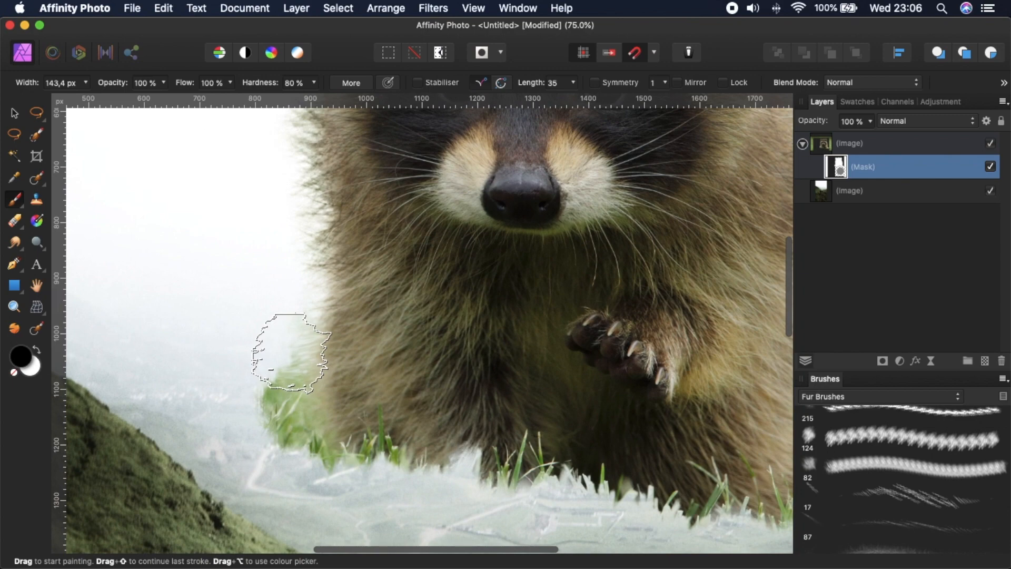
{"action": "mouse_move", "coordinate": [284, 347]}
{"action": "left_mouse_down"}
{"action": "mouse_move", "coordinate": [237, 336]}
{"action": "mouse_move", "coordinate": [279, 377]}
{"action": "mouse_move", "coordinate": [217, 350]}
{"action": "mouse_move", "coordinate": [270, 400]}
{"action": "mouse_move", "coordinate": [194, 406]}
{"action": "mouse_move", "coordinate": [288, 397]}
{"action": "left_mouse_up"}
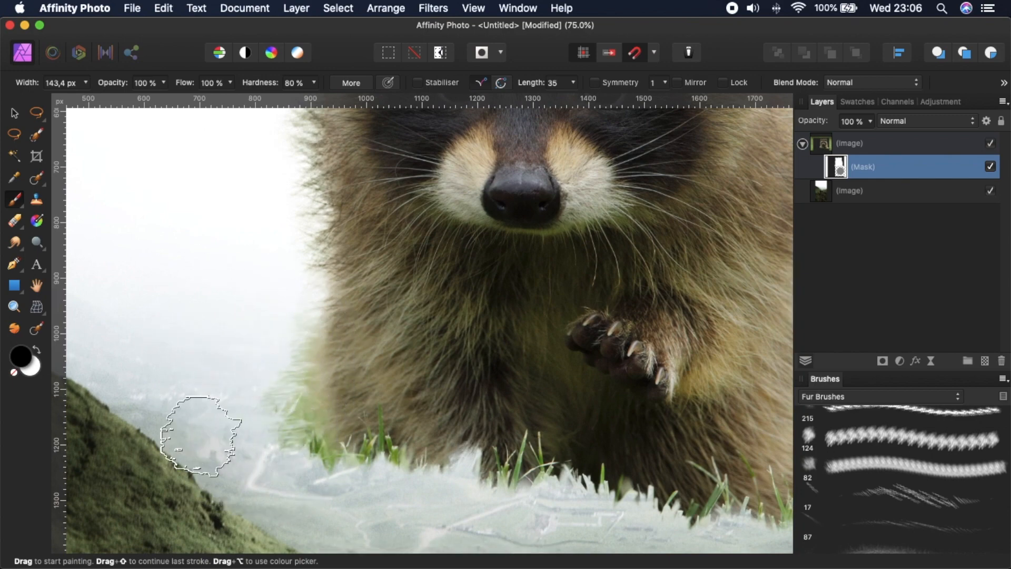
Move the raccoon image with its mask down until its base reaches the biker's helmet
{"action": "key", "text": "super+0"}
{"action": "left_click", "coordinate": [895, 147]}
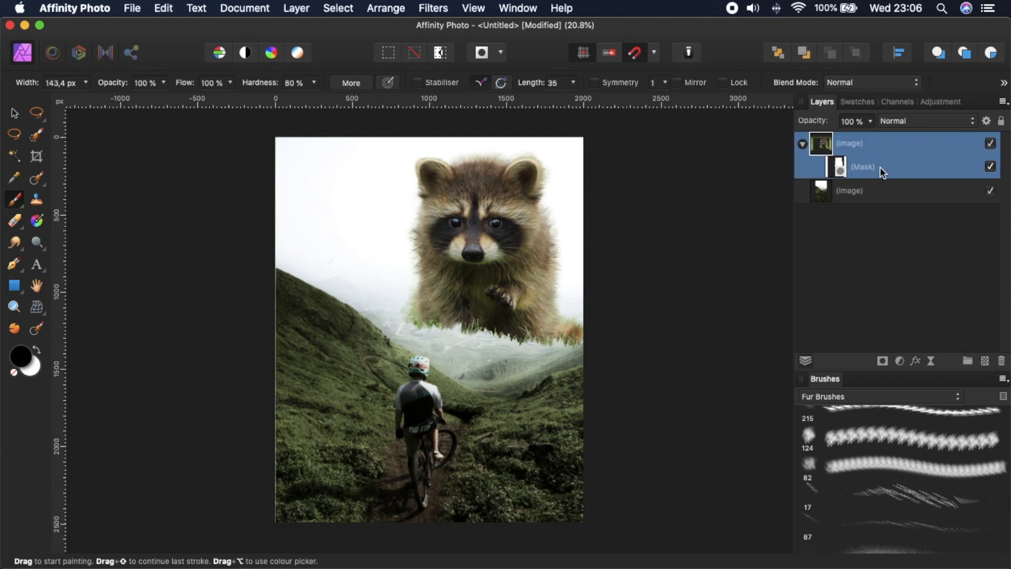
{"action": "left_click", "coordinate": [853, 192]}
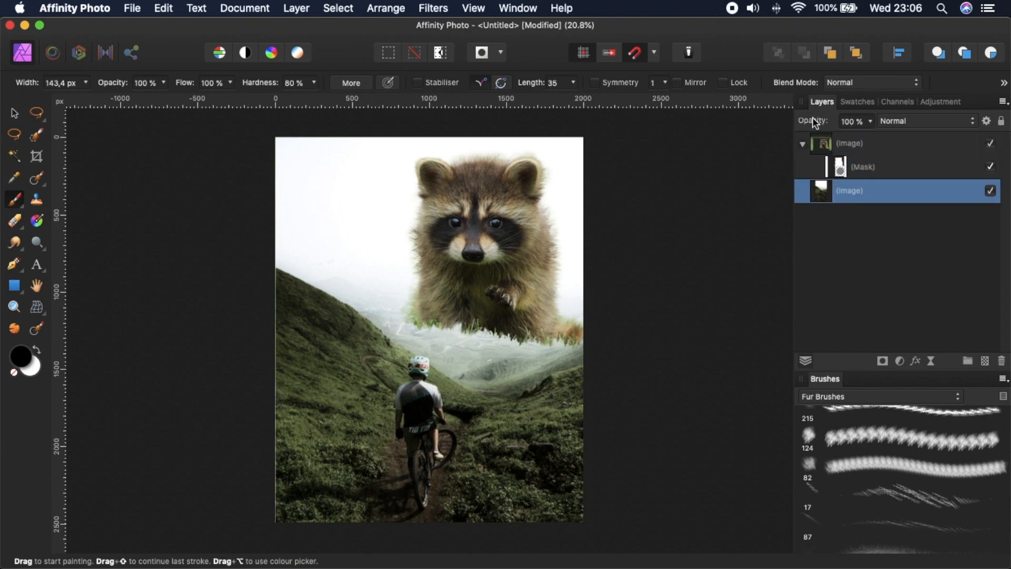
{"action": "left_click", "coordinate": [858, 169]}
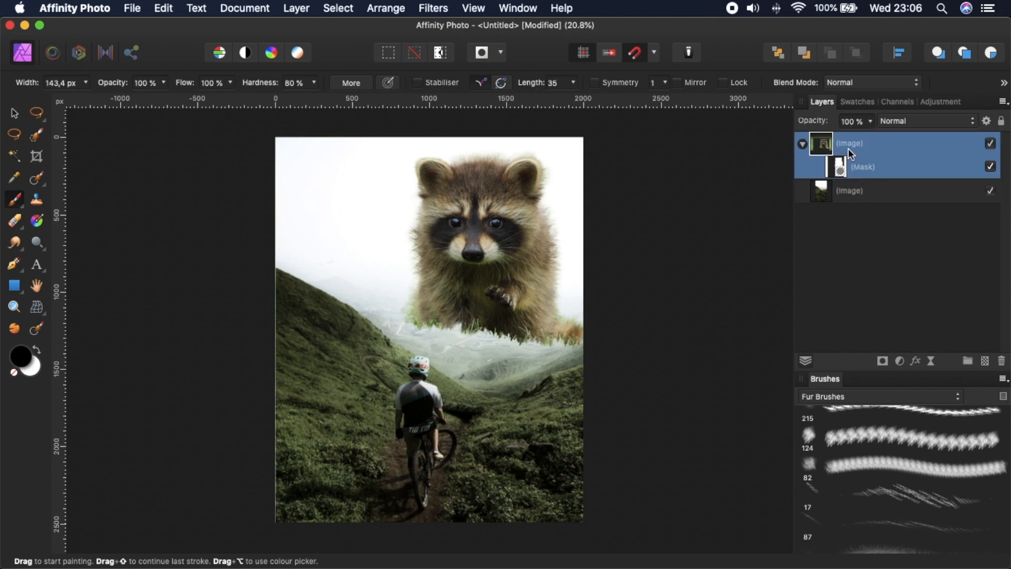
{"action": "key", "text": "v"}
{"action": "left_click_drag", "start_coordinate": [505, 264], "coordinate": [523, 290]}
Make a rectangular selection across the full canvas width covering the unmasked green strip above the raccoon's head
{"action": "key", "text": "m"}
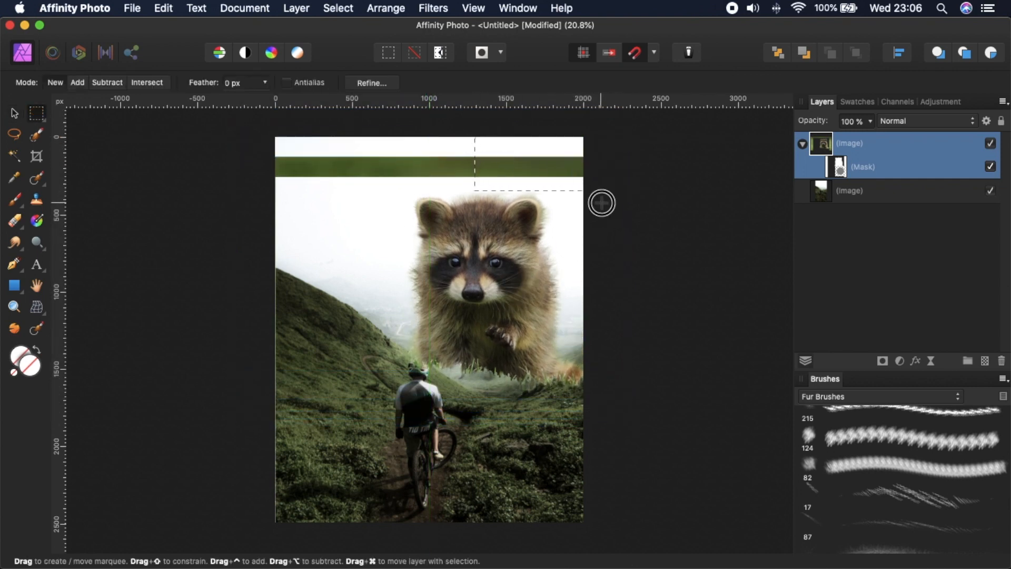
{"action": "left_click_drag", "start_coordinate": [140, 70], "coordinate": [138, 70]}
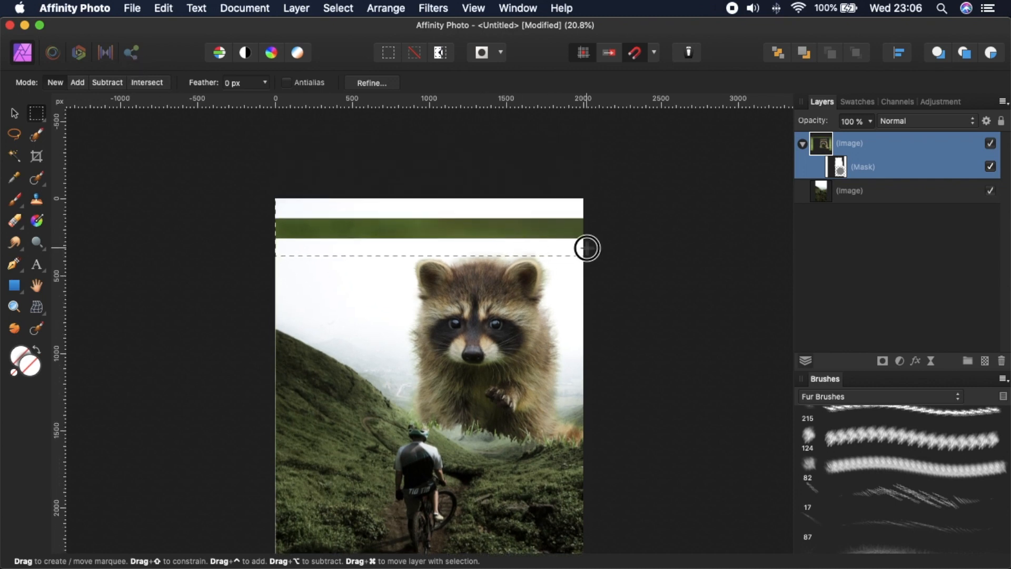
{"action": "left_click_drag", "start_coordinate": [592, 244], "coordinate": [592, 244]}
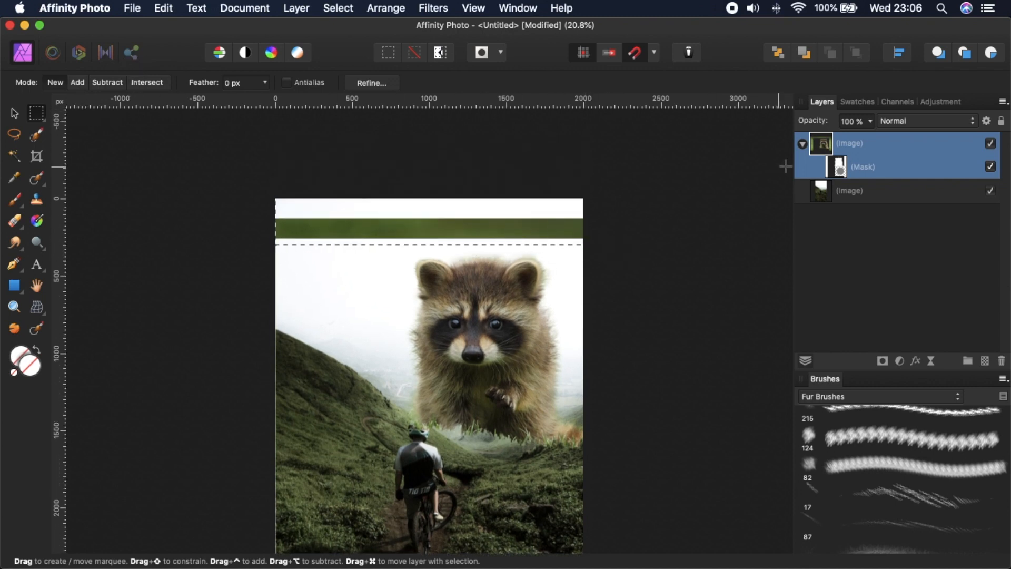
Fill the selected strip of the raccoon's mask with the Secondary Colour and clear the selection
{"action": "left_click", "coordinate": [841, 172]}
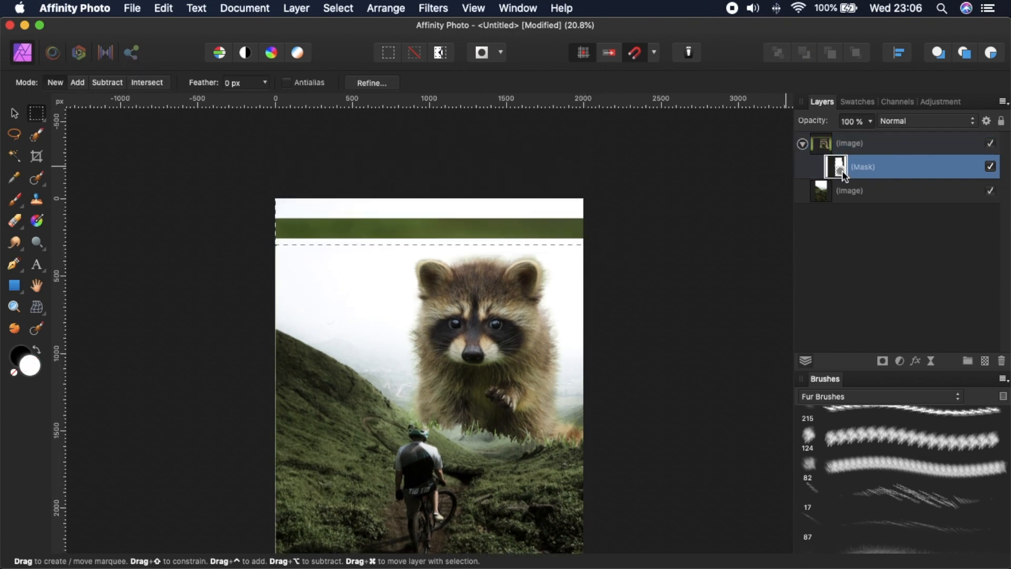
{"action": "key", "text": "shift+F5"}
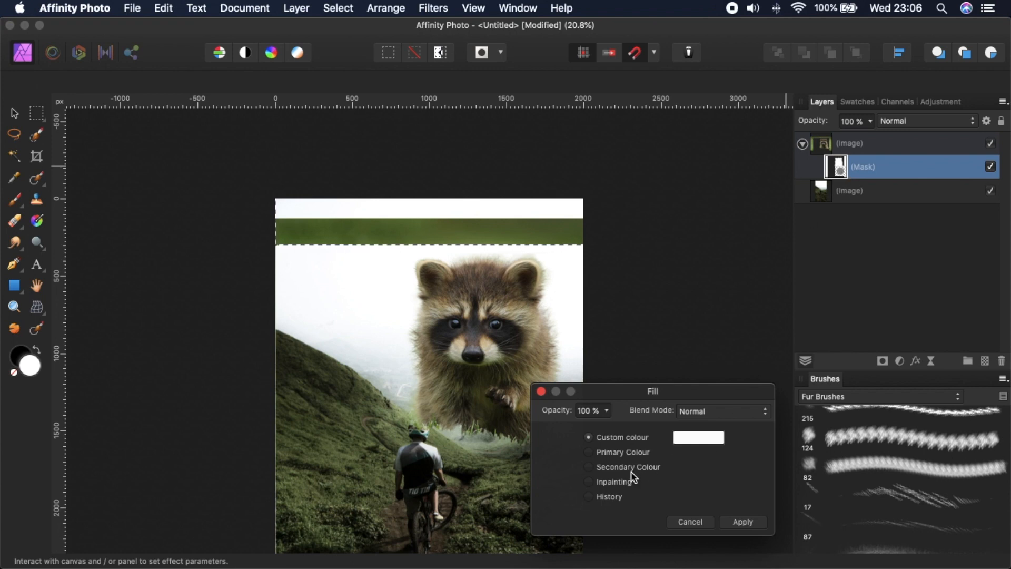
{"action": "left_click", "coordinate": [589, 467]}
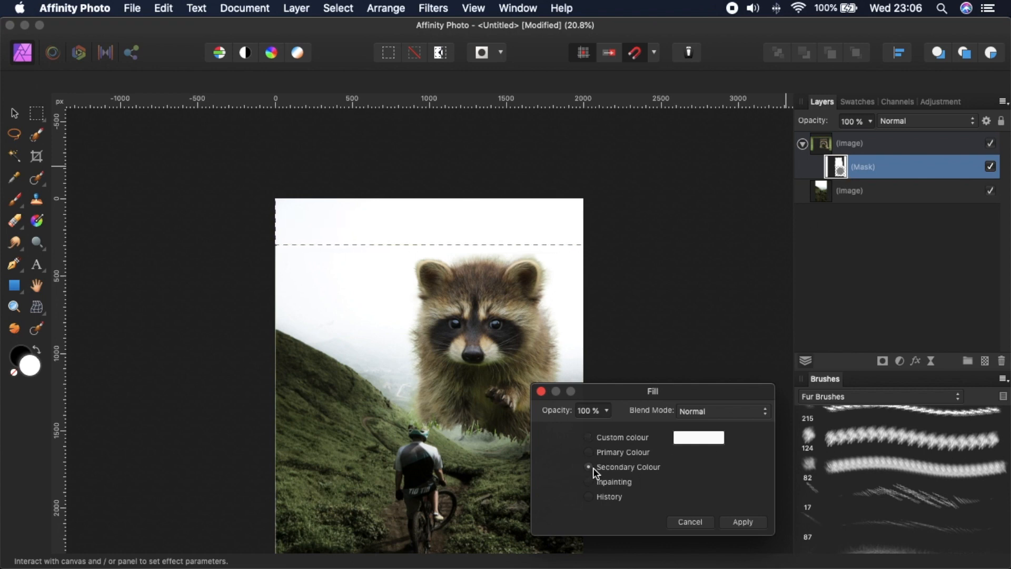
{"action": "left_click", "coordinate": [742, 522]}
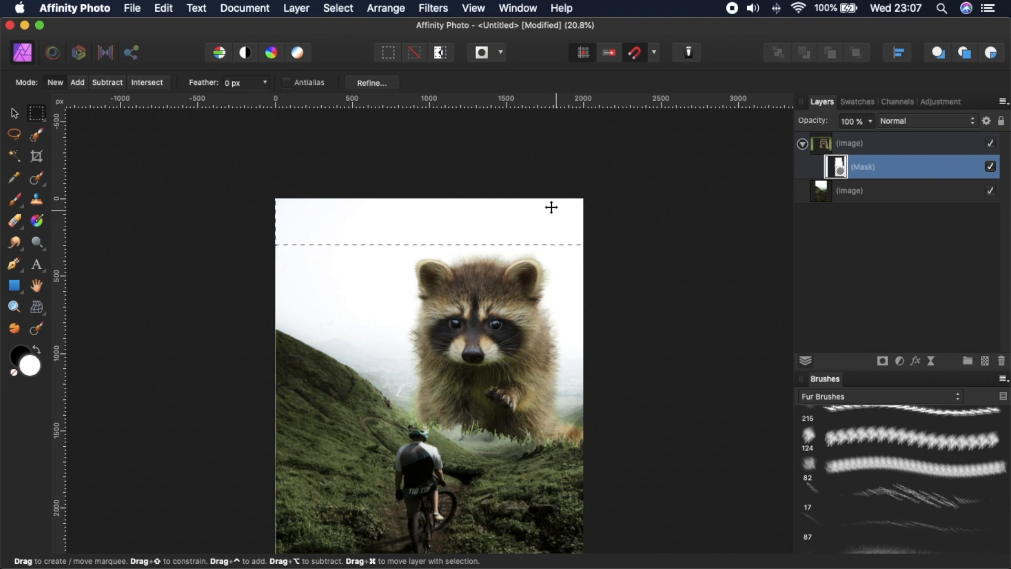
{"action": "scroll", "coordinate": [662, 339], "scroll_direction": "down", "scroll_amount": 3}
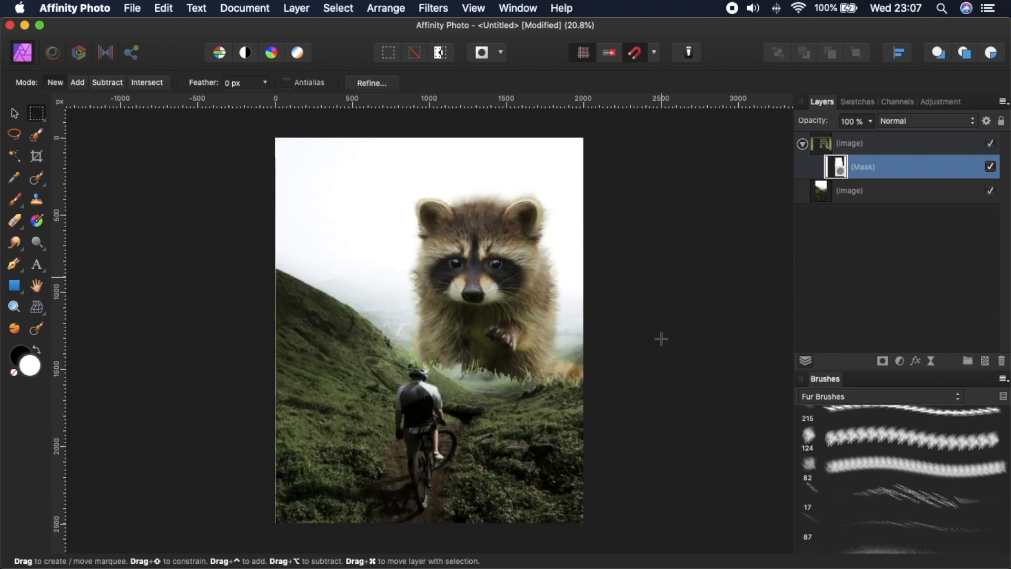
Move the raccoon image back up until its grassy base sits just above the biker's helmet
{"action": "left_click", "coordinate": [840, 147]}
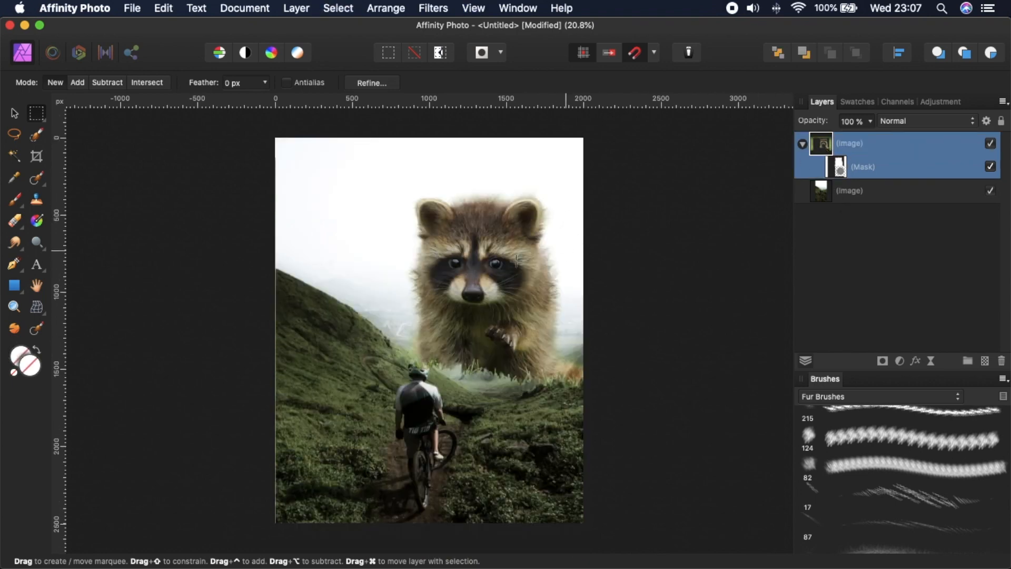
{"action": "key", "text": "v"}
{"action": "left_click_drag", "start_coordinate": [479, 294], "coordinate": [482, 269]}
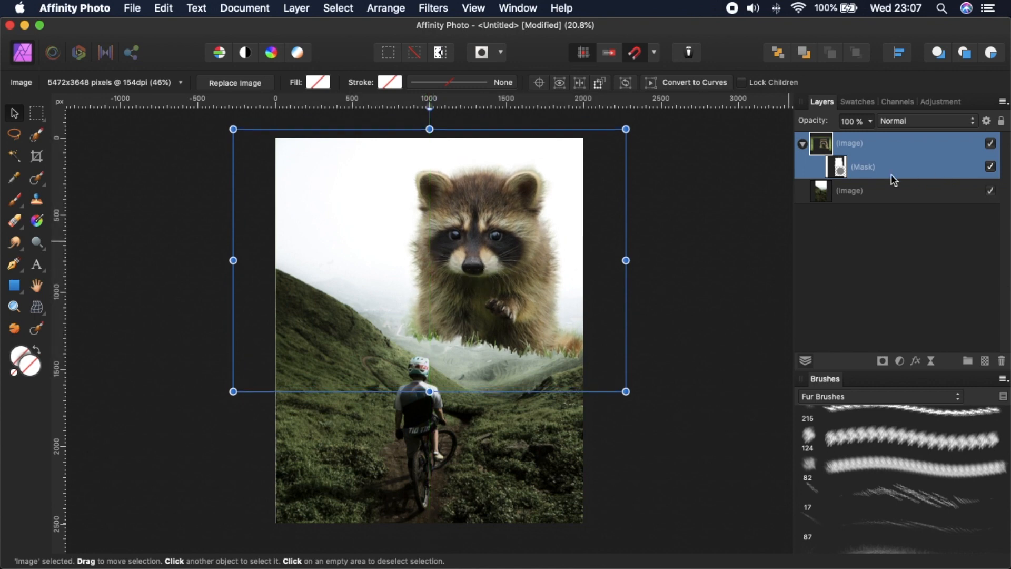
Add a Levels adjustment nested inside the raccoon image layer and set its Output Black Level to 73%
{"action": "left_click", "coordinate": [899, 362]}
{"action": "left_click", "coordinate": [880, 363]}
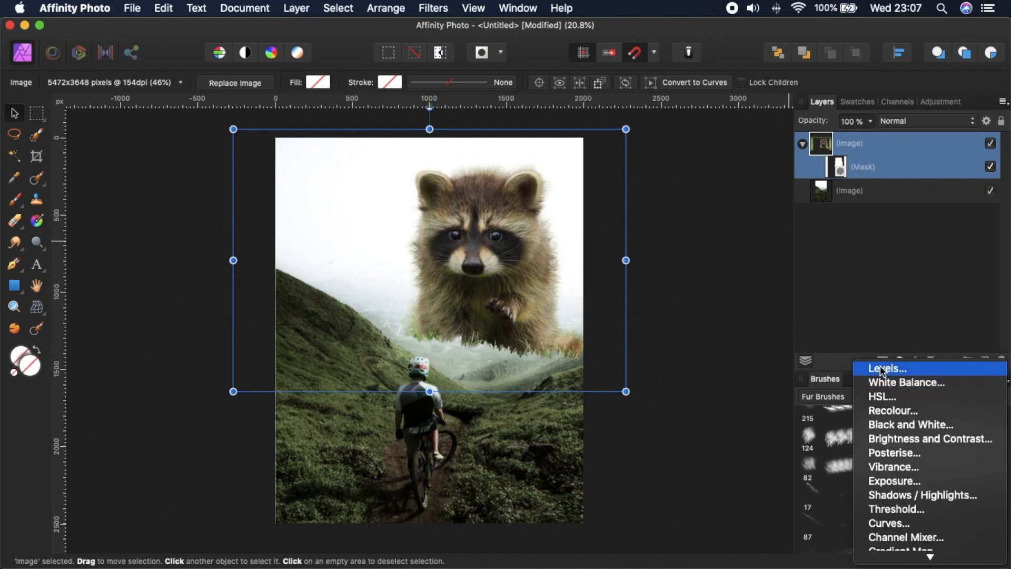
{"action": "left_click_drag", "start_coordinate": [826, 141], "coordinate": [861, 194]}
{"action": "left_click_drag", "start_coordinate": [386, 239], "coordinate": [256, 255]}
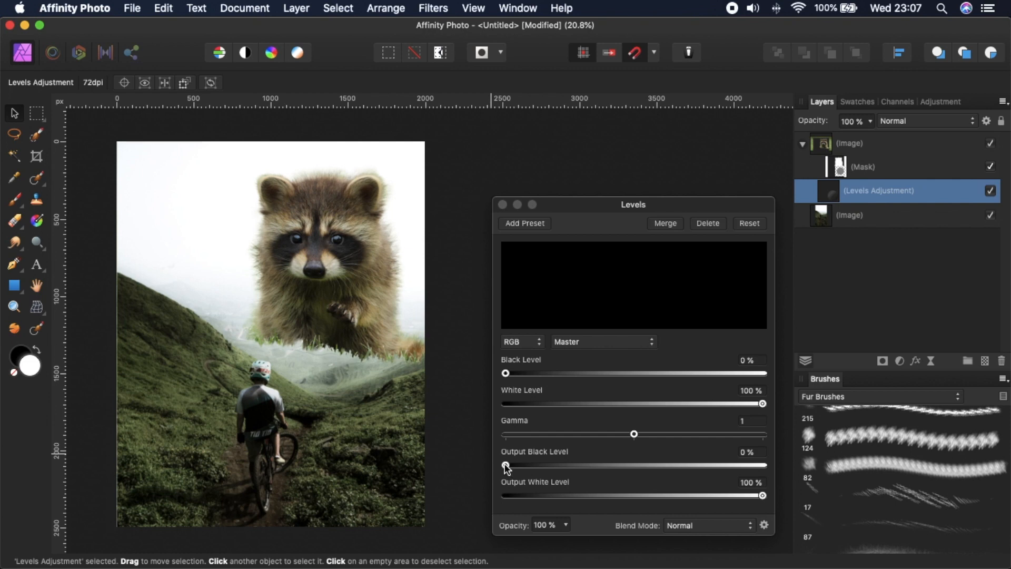
{"action": "left_click_drag", "start_coordinate": [506, 466], "coordinate": [701, 466]}
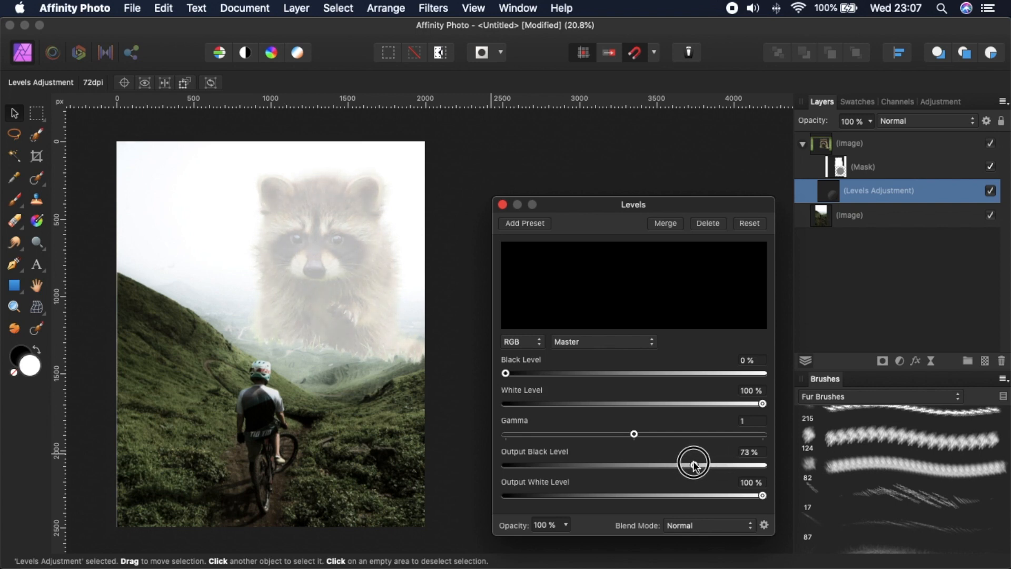
{"action": "left_click", "coordinate": [502, 205]}
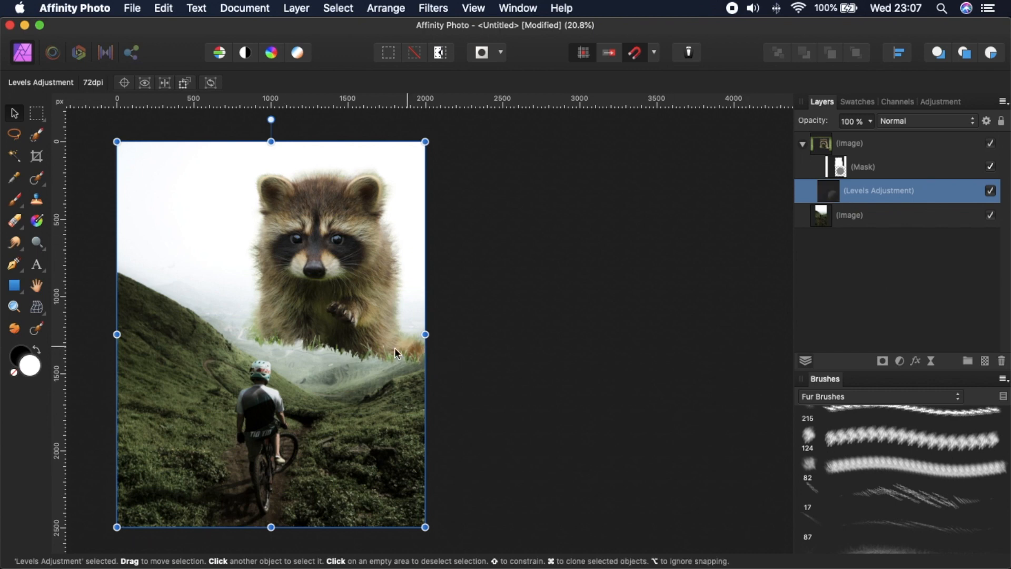
Draw a linear gradient on the Levels adjustment from just below the raccoon's base up to its chest
{"action": "left_click", "coordinate": [36, 220]}
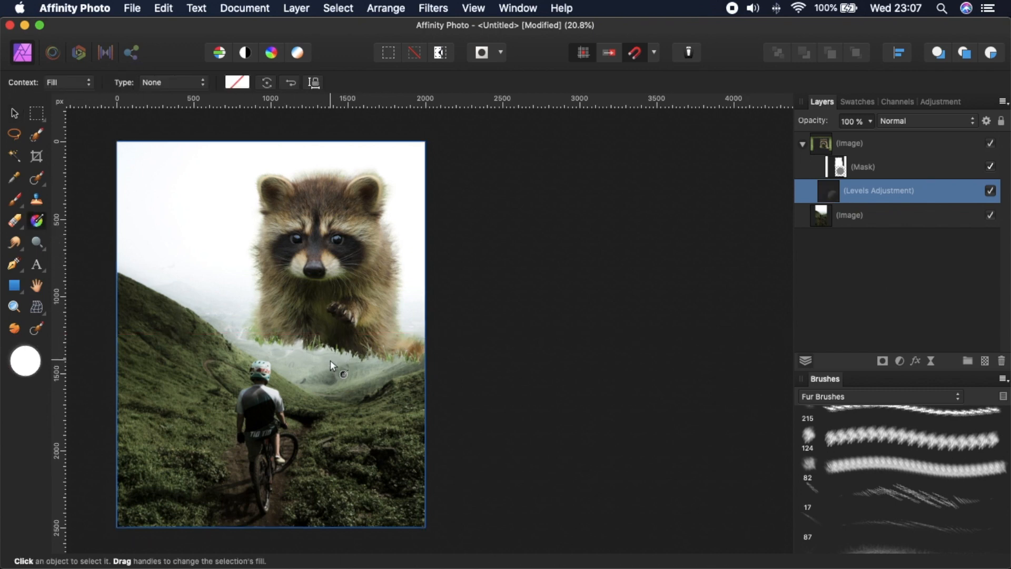
{"action": "left_click_drag", "start_coordinate": [323, 368], "coordinate": [332, 298]}
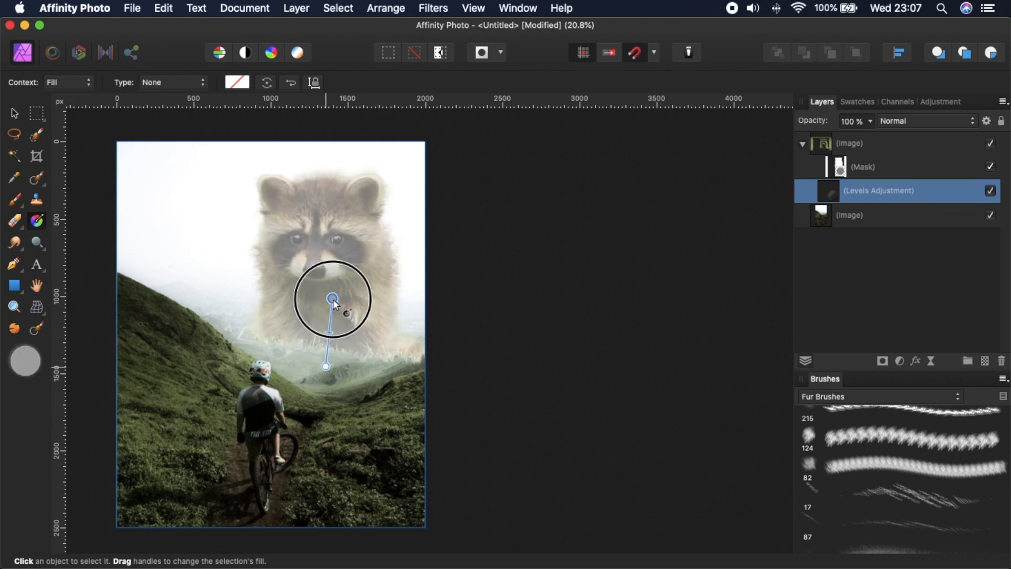
{"action": "left_click", "coordinate": [326, 368]}
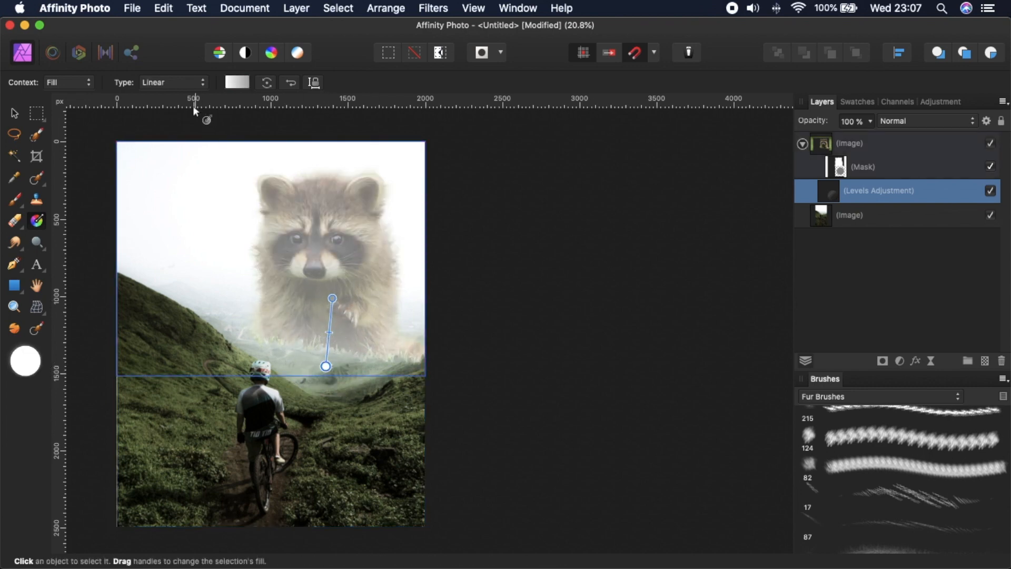
Change the grey end stop of the Levels adjustment's gradient to black, keeping the start stop white
{"action": "left_click", "coordinate": [237, 83]}
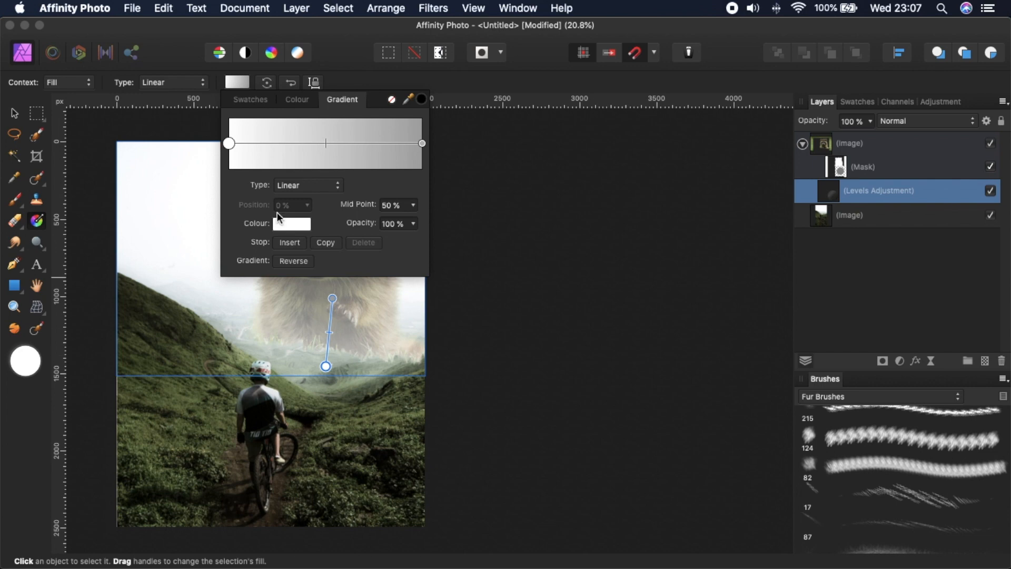
{"action": "left_click", "coordinate": [293, 225]}
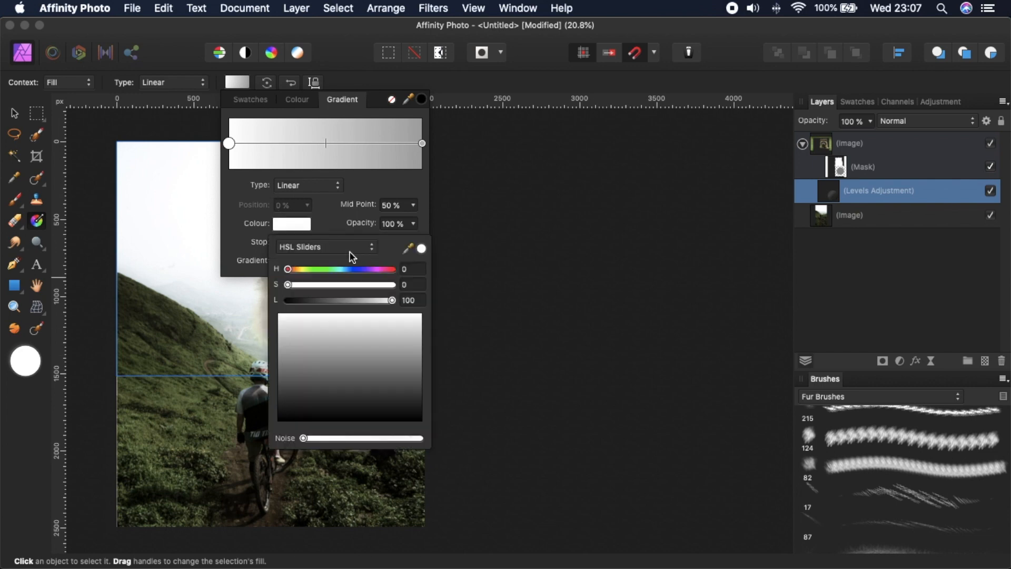
{"action": "left_click_drag", "start_coordinate": [329, 340], "coordinate": [255, 440]}
{"action": "left_click_drag", "start_coordinate": [304, 344], "coordinate": [204, 258]}
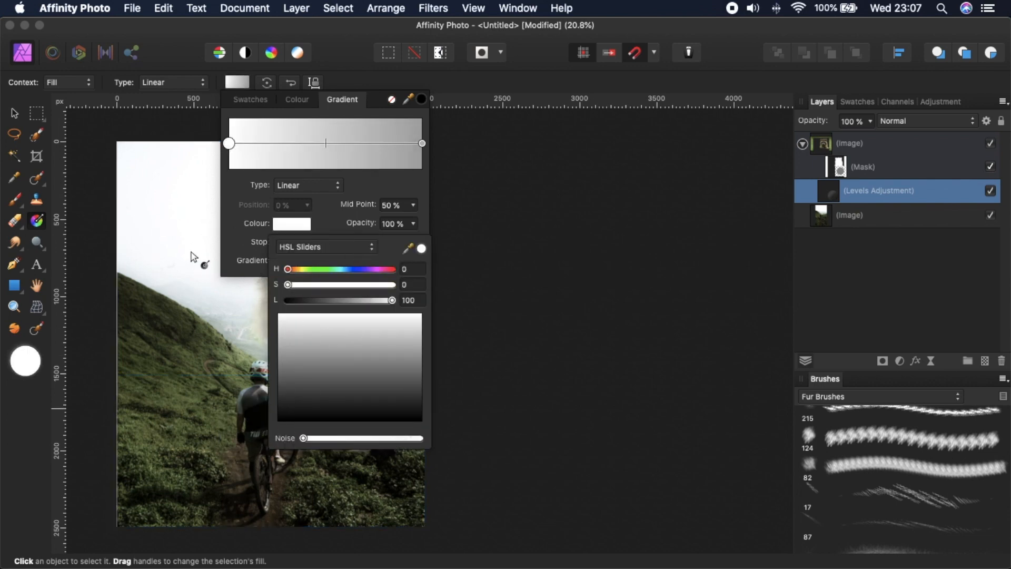
{"action": "left_click", "coordinate": [421, 143]}
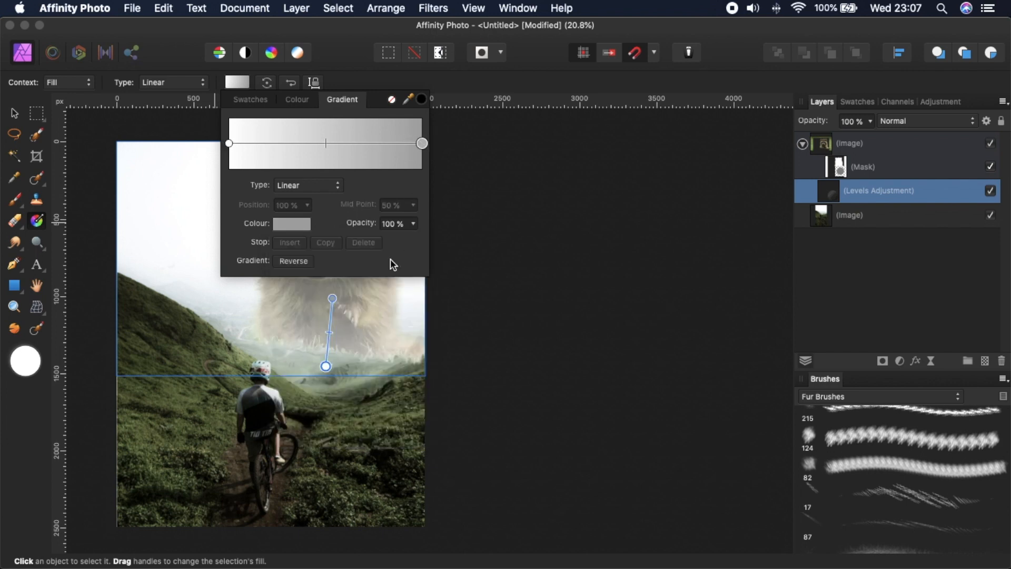
{"action": "left_click", "coordinate": [288, 225]}
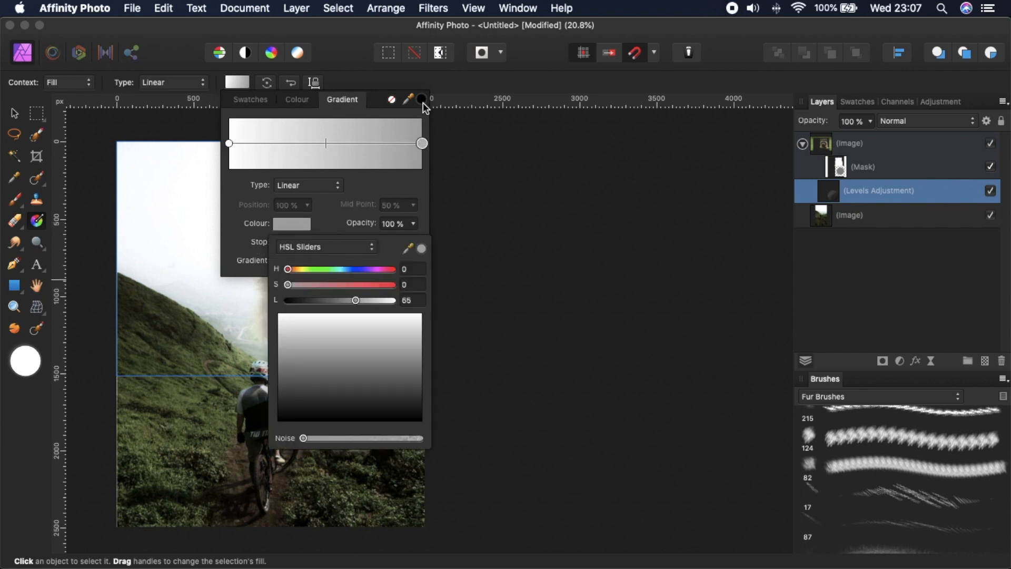
{"action": "left_click", "coordinate": [421, 100]}
{"action": "left_click", "coordinate": [357, 57]}
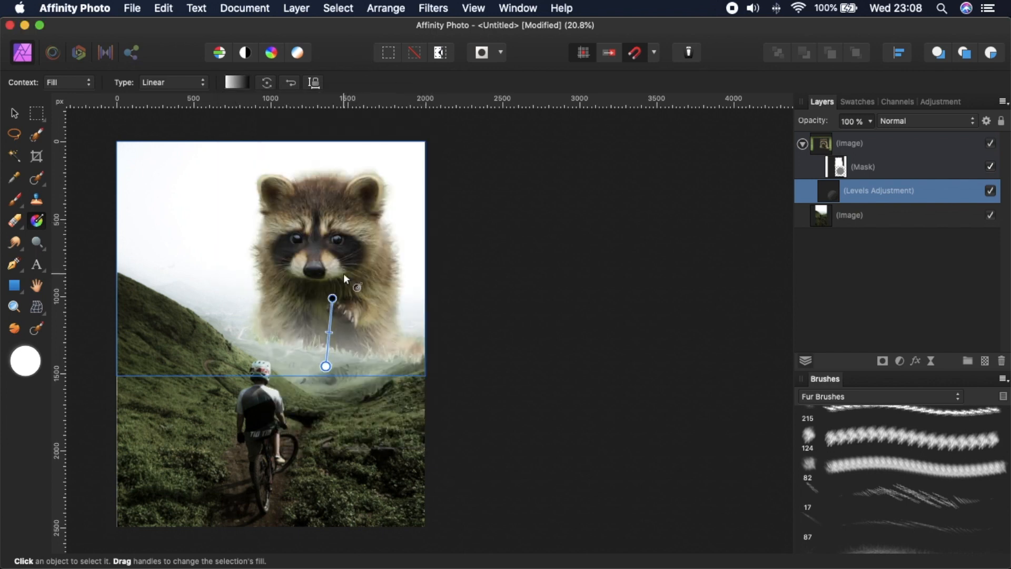
Reposition the gradient so the haze fades from the raccoon's lower body up to its muzzle, and deselect the adjustment
{"action": "left_click_drag", "start_coordinate": [327, 366], "coordinate": [330, 345]}
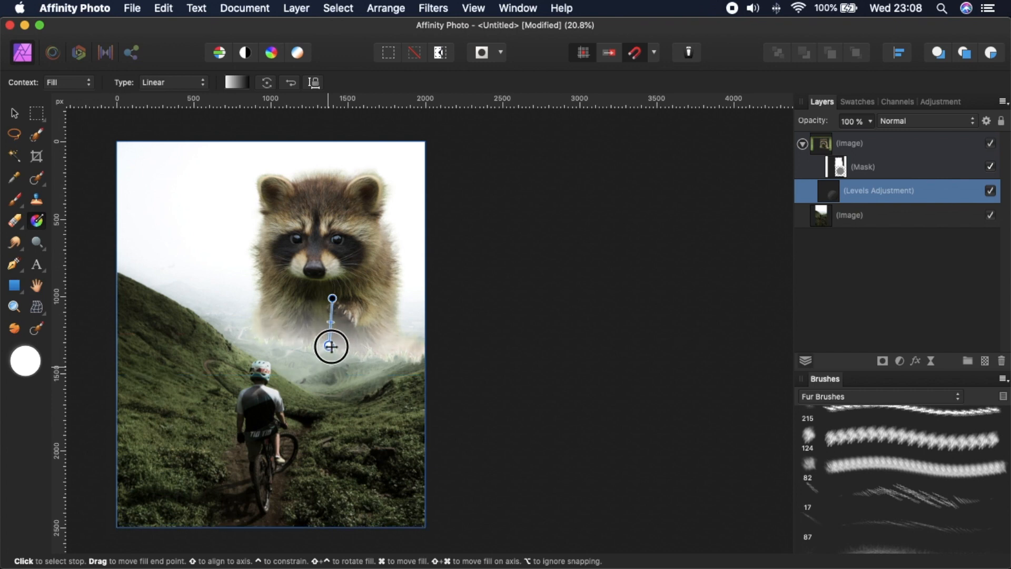
{"action": "left_click_drag", "start_coordinate": [332, 298], "coordinate": [336, 265]}
{"action": "left_click_drag", "start_coordinate": [328, 343], "coordinate": [333, 340]}
{"action": "left_click", "coordinate": [901, 273]}
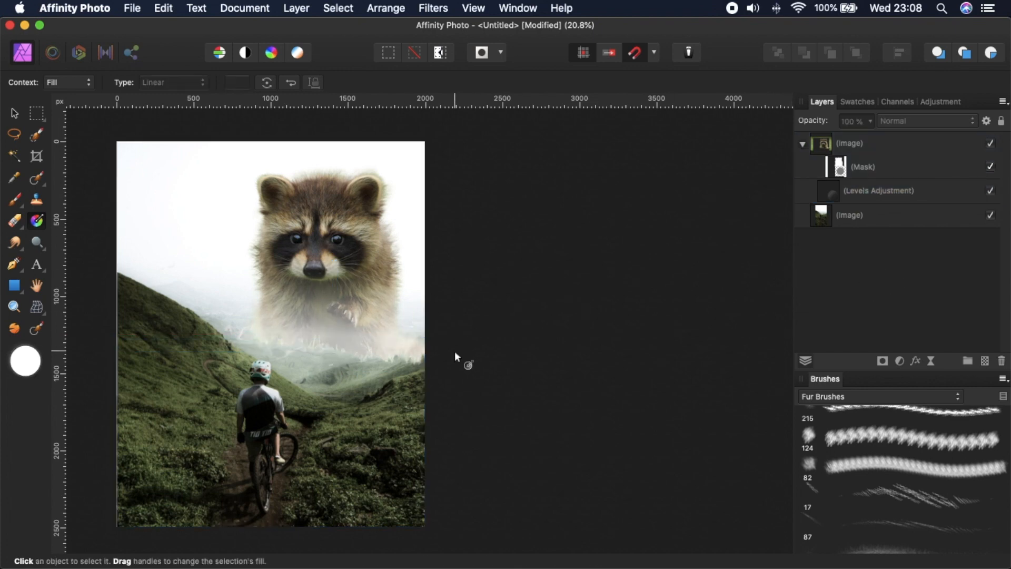
Make black the active colour and select the raccoon layer's mask for retouching around the animal's grassy base
{"action": "key", "text": "x"}
{"action": "key", "text": "super+0"}
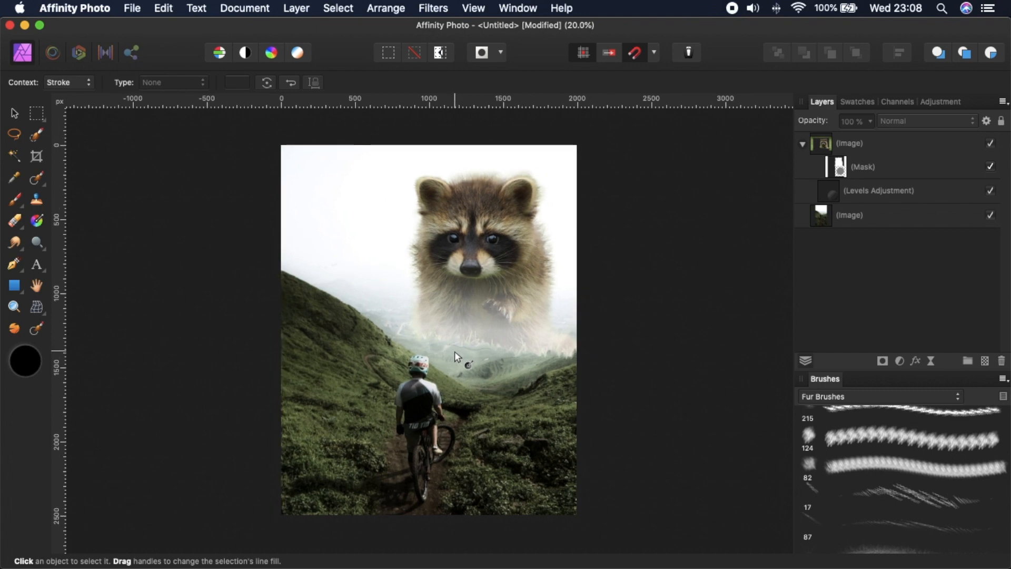
{"action": "key", "text": "super+equal"}
{"action": "key", "text": "super+equal"}
{"action": "key", "text": "super+equal"}
{"action": "key", "text": "space"}
{"action": "left_click_drag", "start_coordinate": [530, 265], "coordinate": [269, 218]}
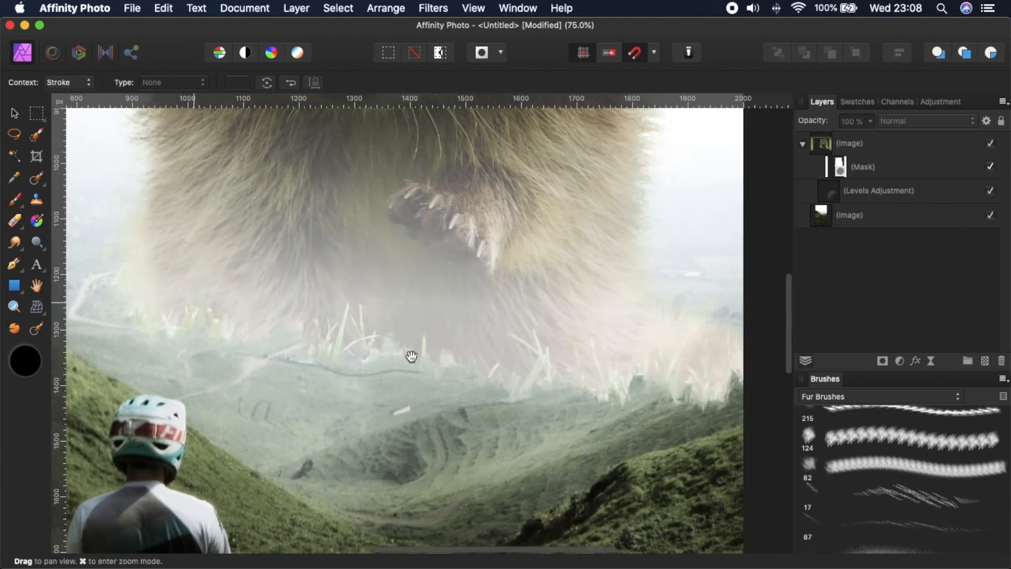
{"action": "left_click_drag", "start_coordinate": [411, 357], "coordinate": [368, 380]}
{"action": "left_click", "coordinate": [870, 168]}
{"action": "key", "text": "space"}
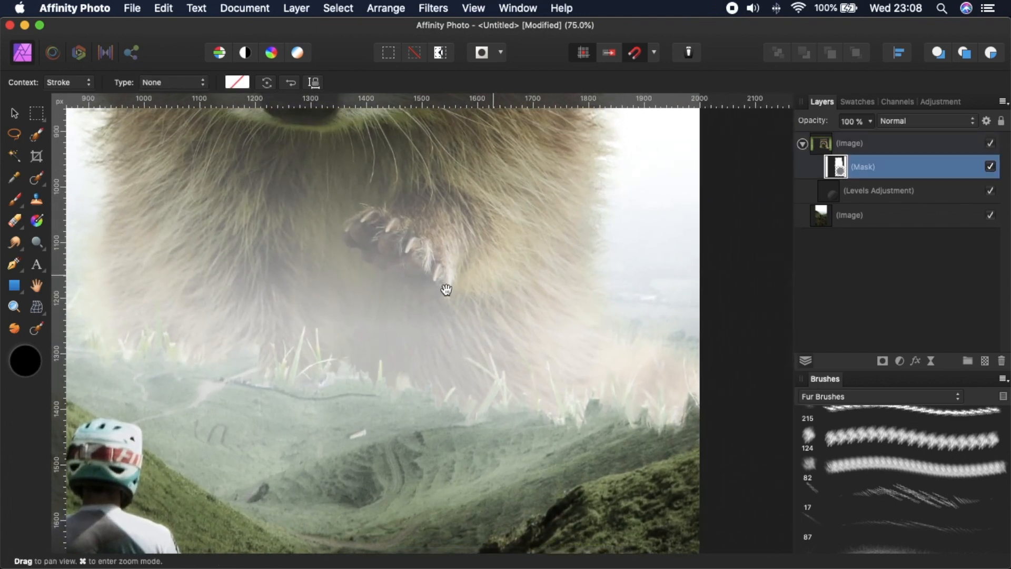
{"action": "scroll", "coordinate": [341, 375], "scroll_direction": "left", "scroll_amount": 7}
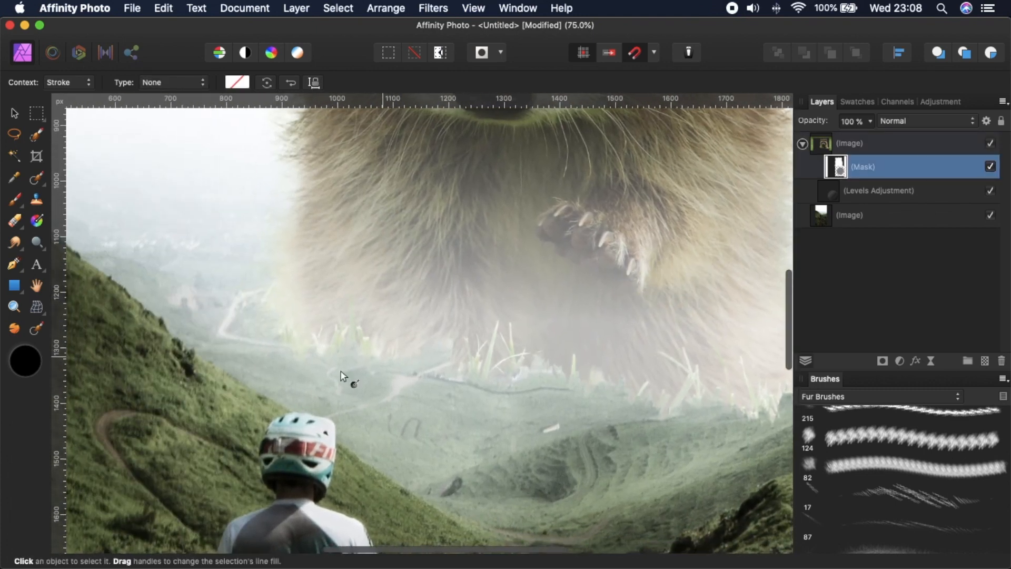
Set up the Paint Brush with the soft 512 brush from the Basic category at a width of 314.4 px
{"action": "left_click", "coordinate": [15, 201]}
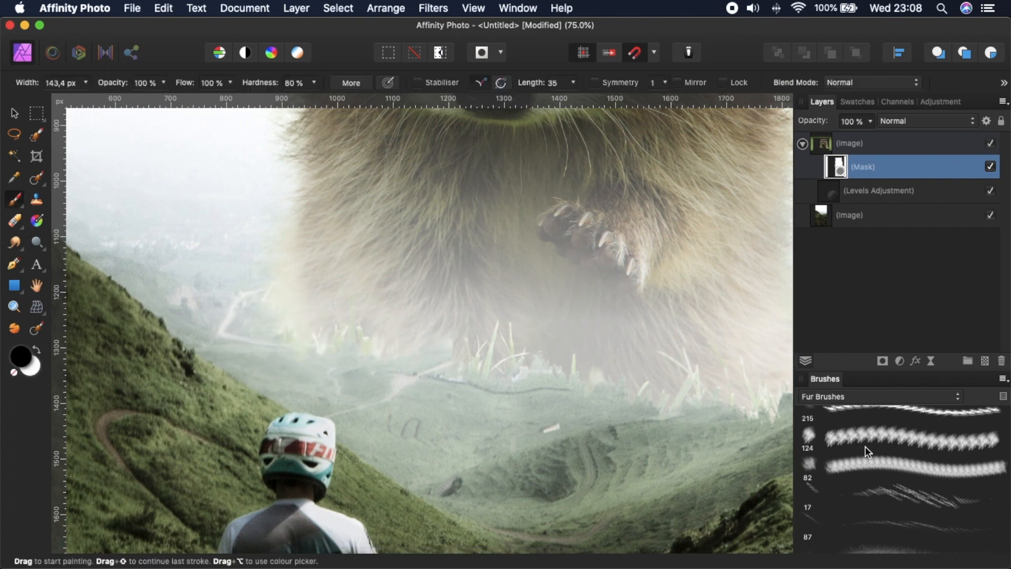
{"action": "scroll", "coordinate": [867, 452], "scroll_direction": "up", "scroll_amount": 2}
{"action": "left_click", "coordinate": [863, 397]}
{"action": "left_click", "coordinate": [824, 252]}
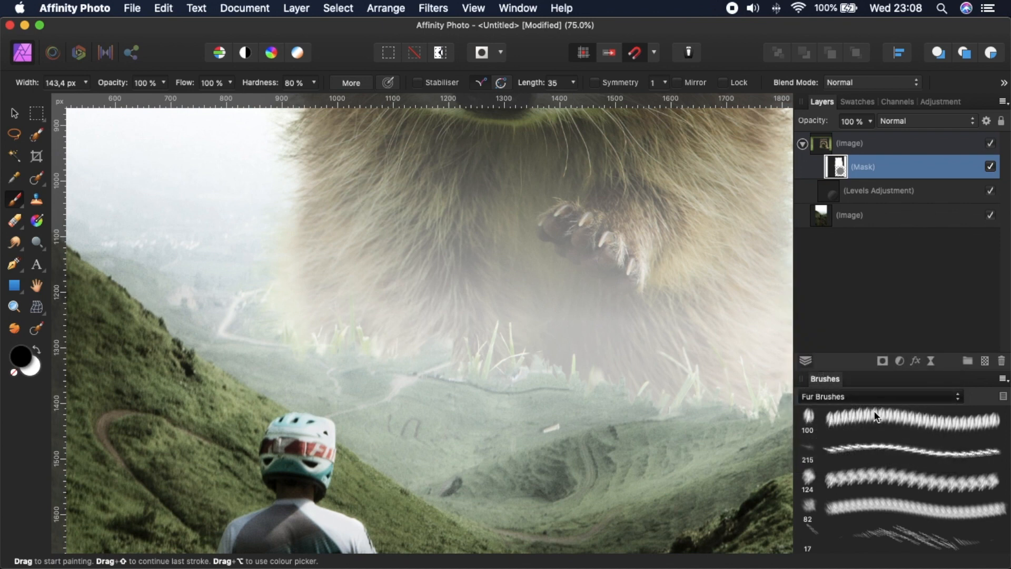
{"action": "left_click", "coordinate": [878, 418]}
{"action": "key", "text": "bracketleft"}
{"action": "key", "text": "bracketleft"}
{"action": "key", "text": "bracketleft"}
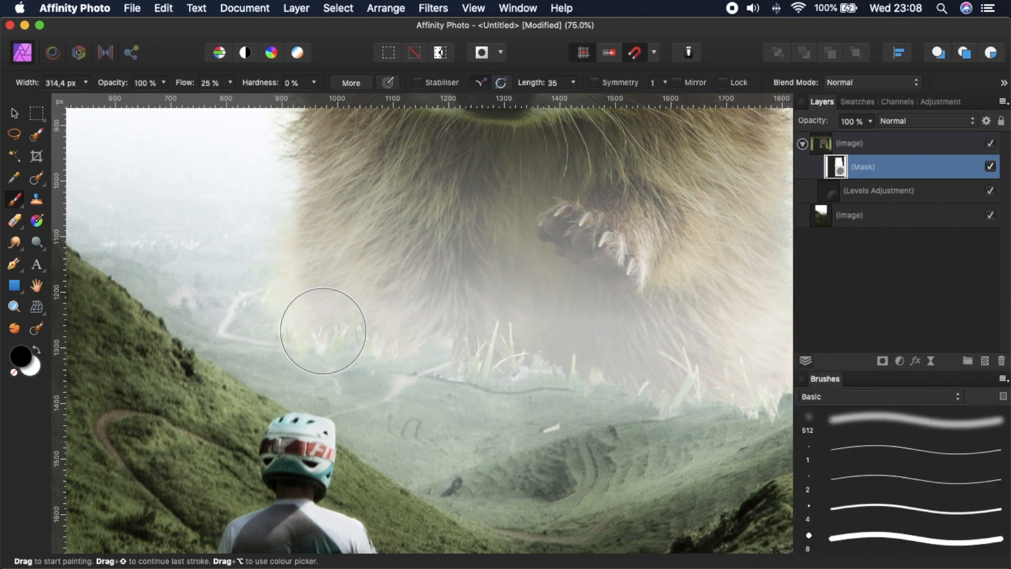
{"action": "scroll", "coordinate": [243, 316], "scroll_direction": "up", "scroll_amount": 1}
{"action": "scroll", "coordinate": [244, 316], "scroll_direction": "right", "scroll_amount": 2}
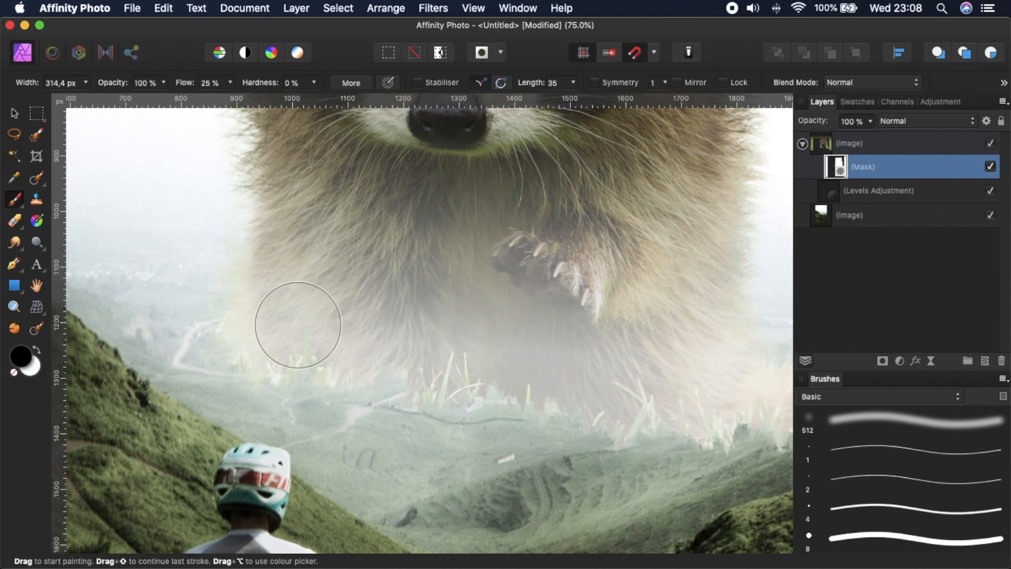
Set the brush opacity to 24% and paint black on the mask along the raccoon's base to fade out the grass edge
{"action": "mouse_move", "coordinate": [213, 337]}
{"action": "left_mouse_down"}
{"action": "mouse_move", "coordinate": [204, 331]}
{"action": "mouse_move", "coordinate": [271, 378]}
{"action": "mouse_move", "coordinate": [473, 429]}
{"action": "left_mouse_up"}
{"action": "left_click_drag", "start_coordinate": [124, 88], "coordinate": [47, 89]}
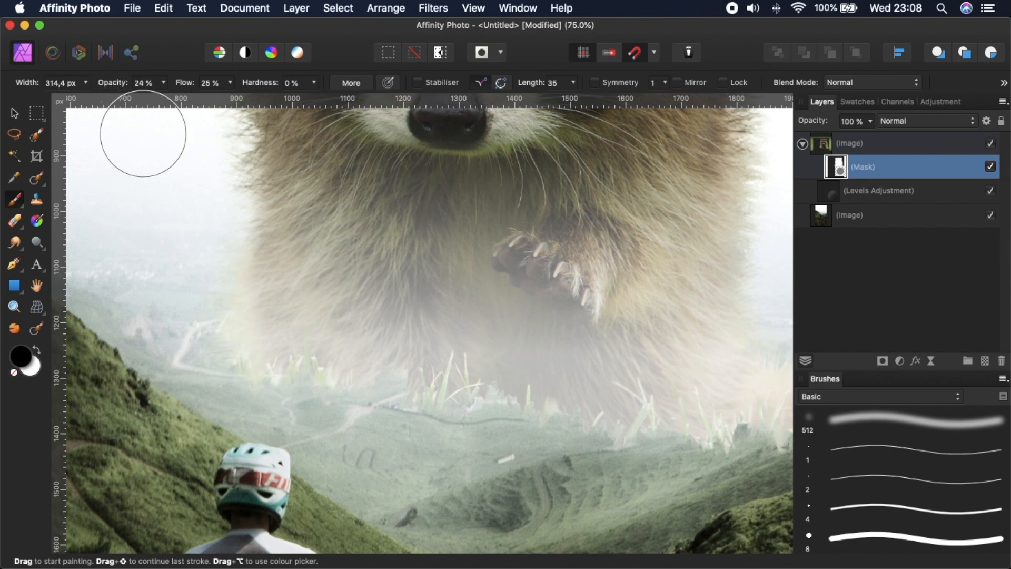
{"action": "mouse_move", "coordinate": [248, 345]}
{"action": "left_mouse_down"}
{"action": "mouse_move", "coordinate": [340, 380]}
{"action": "mouse_move", "coordinate": [544, 406]}
{"action": "mouse_move", "coordinate": [483, 379]}
{"action": "mouse_move", "coordinate": [429, 400]}
{"action": "mouse_move", "coordinate": [545, 410]}
{"action": "mouse_move", "coordinate": [517, 409]}
{"action": "left_mouse_up"}
{"action": "key", "text": "space"}
{"action": "left_click_drag", "start_coordinate": [704, 437], "coordinate": [539, 427]}
{"action": "mouse_move", "coordinate": [540, 427]}
{"action": "left_mouse_down"}
{"action": "mouse_move", "coordinate": [477, 425]}
{"action": "mouse_move", "coordinate": [491, 430]}
{"action": "mouse_move", "coordinate": [453, 412]}
{"action": "mouse_move", "coordinate": [542, 475]}
{"action": "mouse_move", "coordinate": [492, 429]}
{"action": "mouse_move", "coordinate": [395, 406]}
{"action": "mouse_move", "coordinate": [466, 422]}
{"action": "mouse_move", "coordinate": [361, 425]}
{"action": "mouse_move", "coordinate": [425, 413]}
{"action": "mouse_move", "coordinate": [339, 384]}
{"action": "mouse_move", "coordinate": [258, 372]}
{"action": "mouse_move", "coordinate": [389, 401]}
{"action": "mouse_move", "coordinate": [237, 388]}
{"action": "left_mouse_up"}
{"action": "key", "text": "space"}
{"action": "left_click_drag", "start_coordinate": [370, 419], "coordinate": [250, 407]}
{"action": "key", "text": "super+0"}
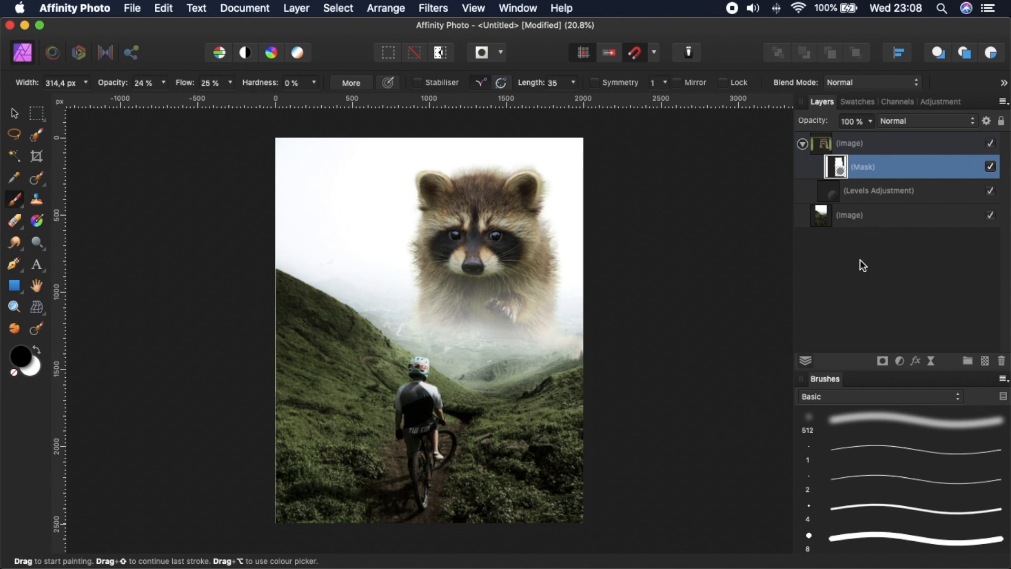
Collapse the raccoon layer and add an empty pixel layer directly above the valley background image
{"action": "scroll", "coordinate": [548, 397], "scroll_direction": "up", "scroll_amount": 3}
{"action": "scroll", "coordinate": [586, 368], "scroll_direction": "down", "scroll_amount": 3}
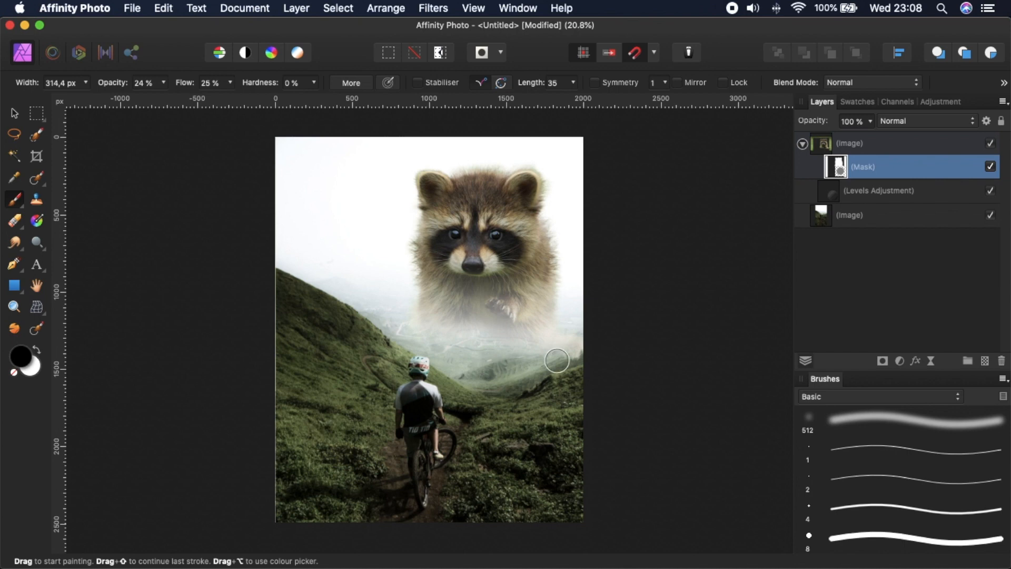
{"action": "left_click", "coordinate": [852, 142]}
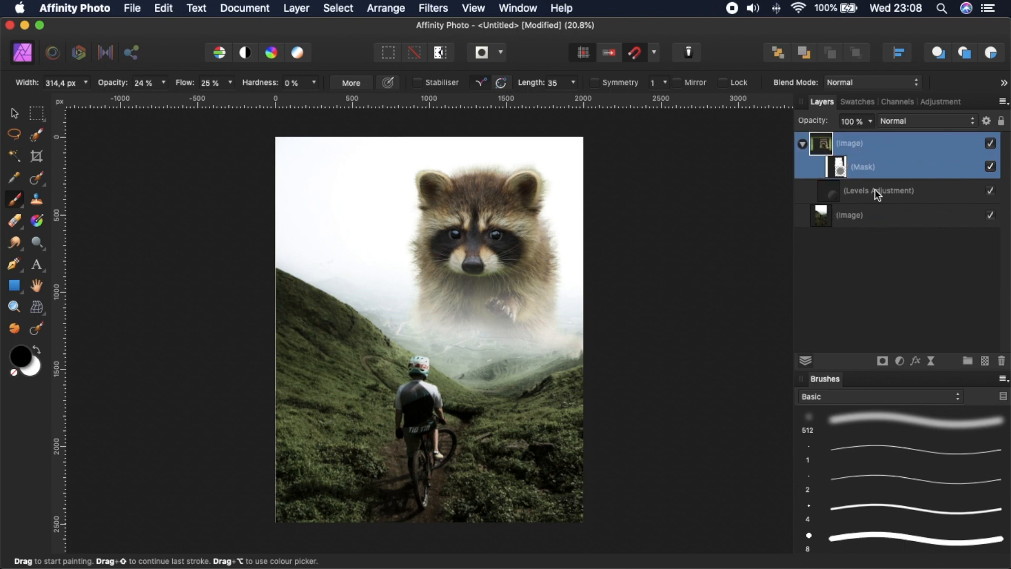
{"action": "left_click", "coordinate": [802, 144]}
{"action": "left_click", "coordinate": [871, 173]}
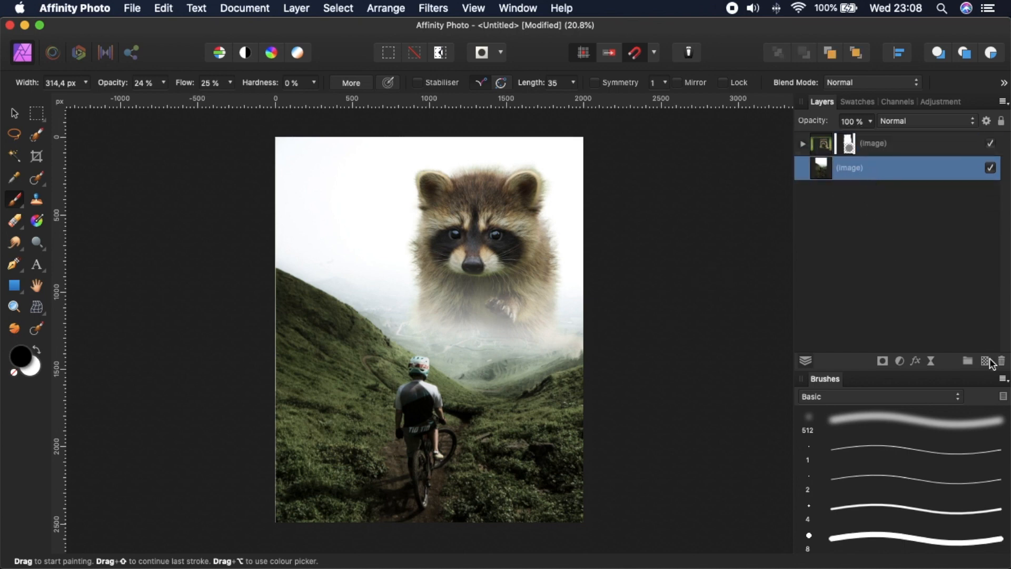
{"action": "left_click", "coordinate": [984, 362]}
Sample a dark green from the hillside as the brush colour and fine-tune it in the colour chooser
{"action": "key", "text": "super+plus"}
{"action": "key", "text": "super+plus"}
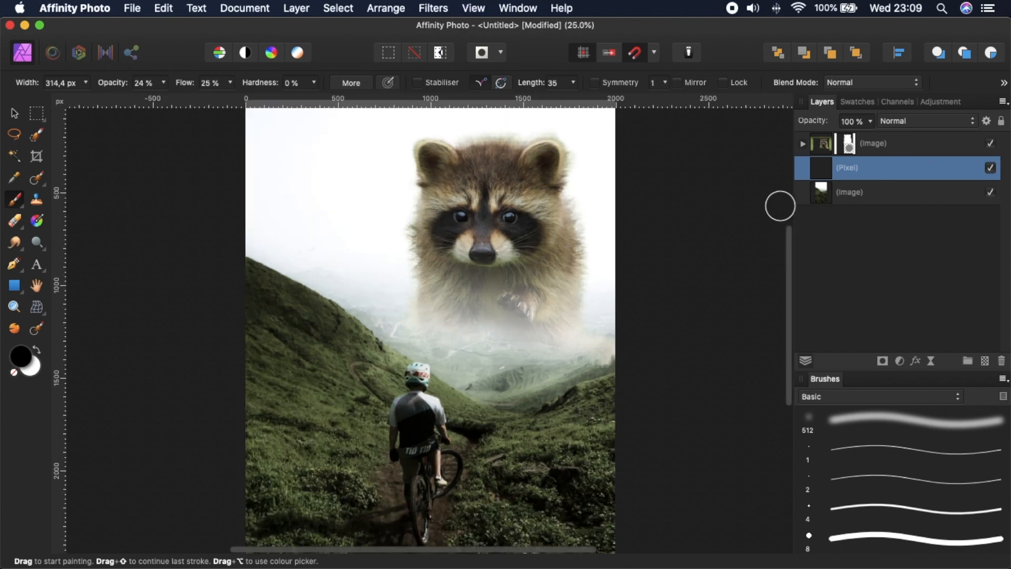
{"action": "key", "text": "space"}
{"action": "left_click_drag", "start_coordinate": [574, 347], "coordinate": [520, 345]}
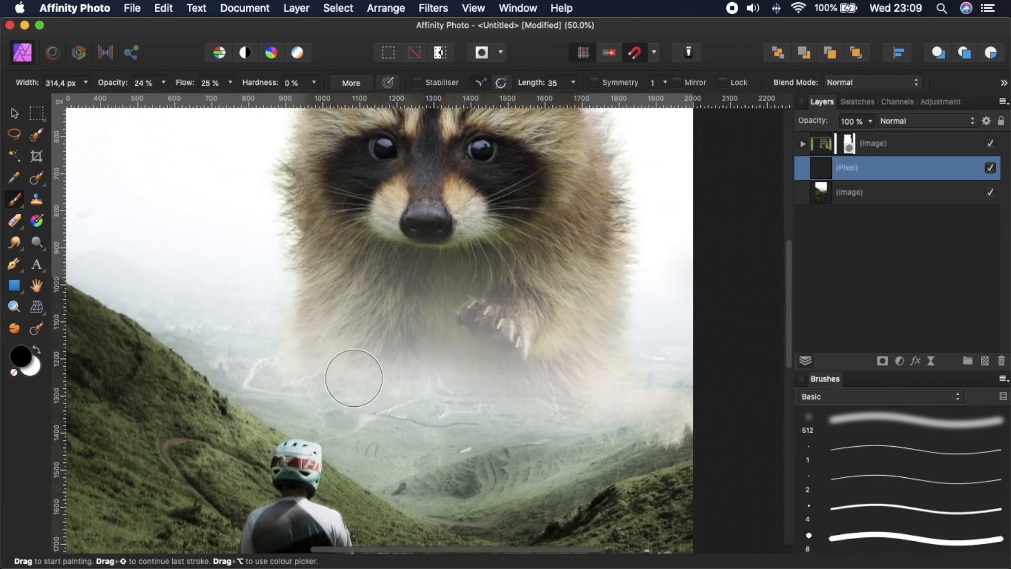
{"action": "mouse_move", "coordinate": [470, 454]}
{"action": "left_mouse_down"}
{"action": "mouse_move", "coordinate": [463, 469]}
{"action": "mouse_move", "coordinate": [476, 492]}
{"action": "mouse_move", "coordinate": [110, 371]}
{"action": "mouse_move", "coordinate": [79, 368]}
{"action": "mouse_move", "coordinate": [79, 378]}
{"action": "left_mouse_up"}
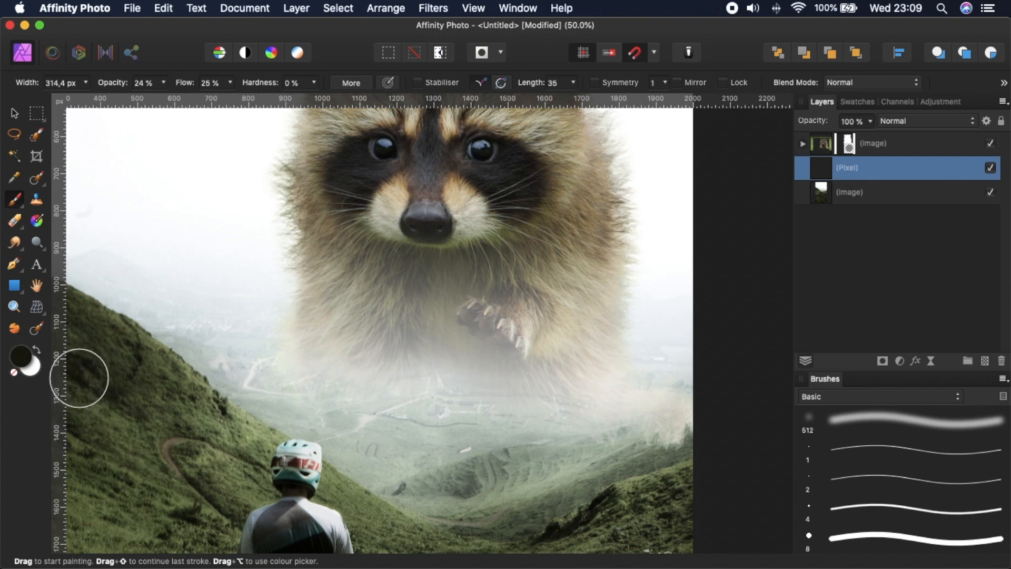
{"action": "double_click", "coordinate": [20, 358]}
{"action": "left_click_drag", "start_coordinate": [167, 312], "coordinate": [164, 311]}
{"action": "left_click", "coordinate": [146, 264]}
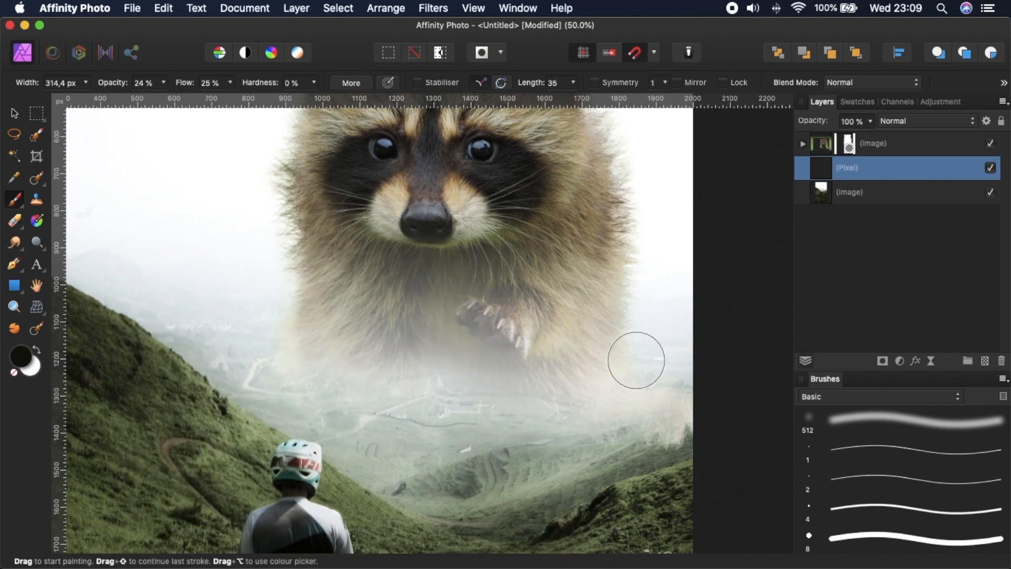
Set the pixel layer's blend mode to Darken and the brush width to 397.3 px
{"action": "left_click", "coordinate": [883, 124]}
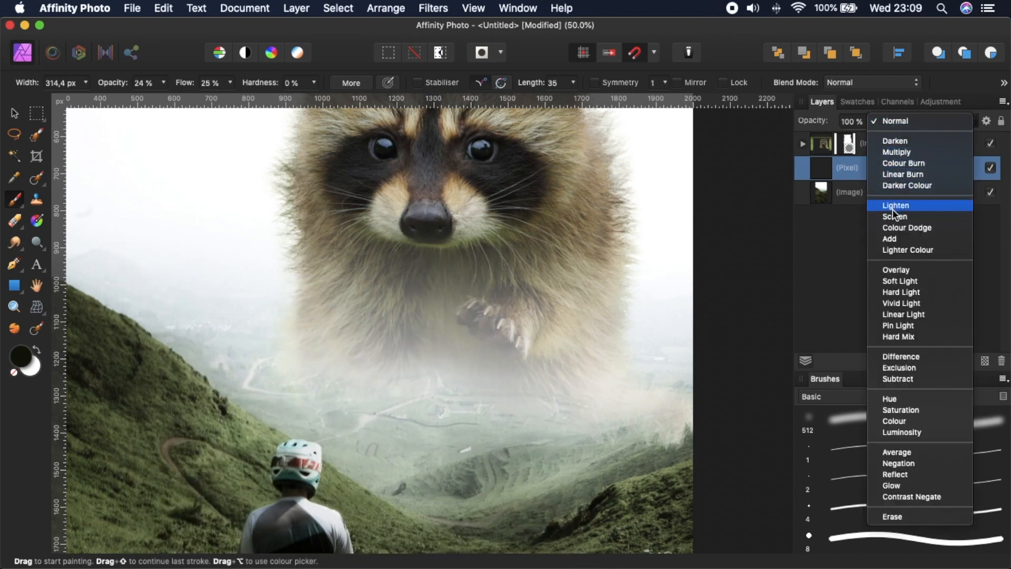
{"action": "left_click", "coordinate": [889, 141]}
{"action": "key", "text": "bracketright"}
{"action": "key", "text": "bracketright"}
{"action": "key", "text": "bracketright"}
{"action": "key", "text": "bracketright"}
{"action": "key", "text": "bracketright"}
{"action": "key", "text": "bracketright"}
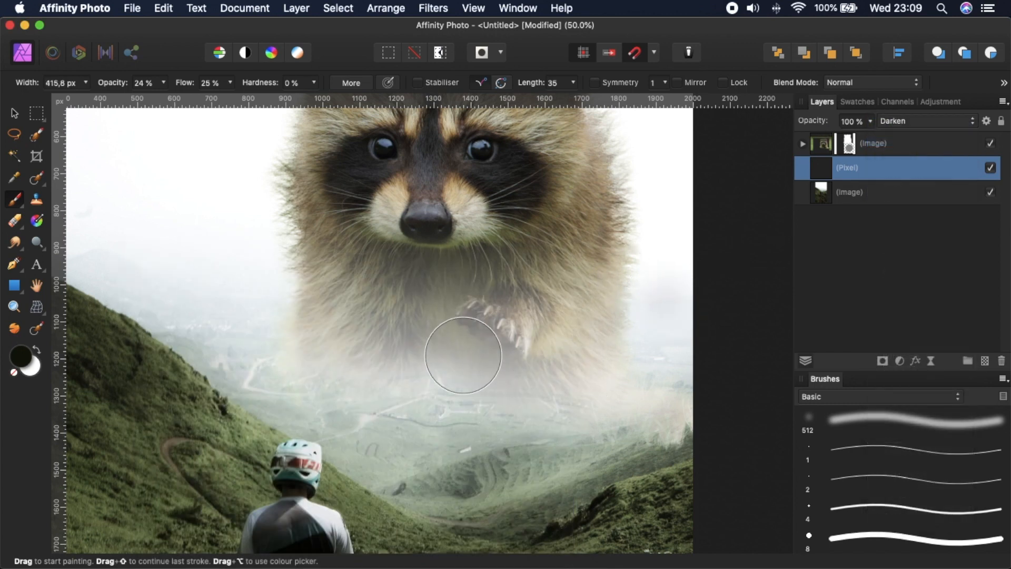
{"action": "key", "text": "bracketleft"}
{"action": "key", "text": "bracketleft"}
{"action": "key", "text": "bracketleft"}
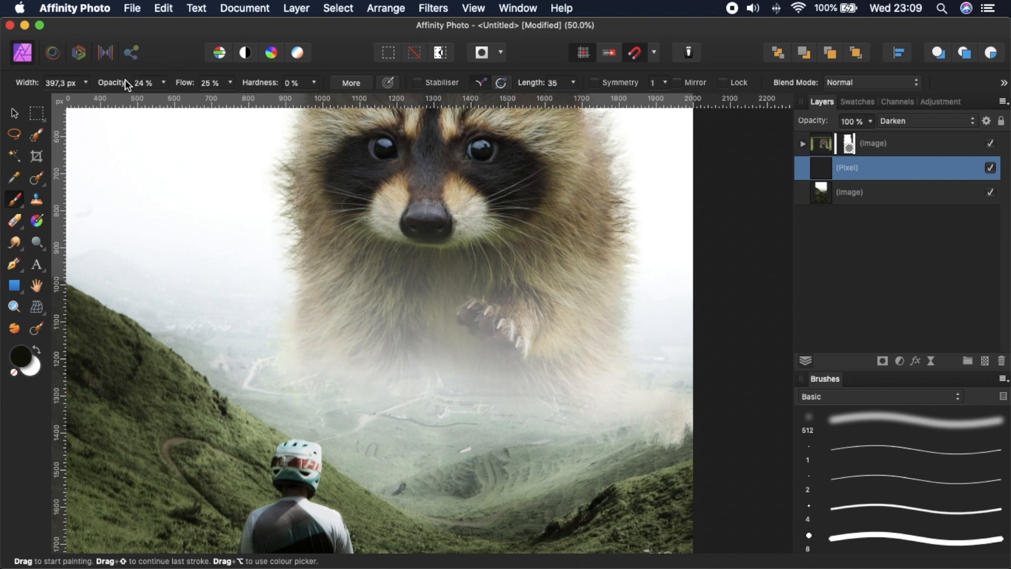
Paint a soft dark shadow across the valley beneath the raccoon and set the pixel layer's opacity to 50%
{"action": "mouse_move", "coordinate": [539, 390]}
{"action": "left_mouse_down"}
{"action": "mouse_move", "coordinate": [461, 363]}
{"action": "mouse_move", "coordinate": [328, 385]}
{"action": "mouse_move", "coordinate": [293, 438]}
{"action": "mouse_move", "coordinate": [306, 409]}
{"action": "mouse_move", "coordinate": [354, 380]}
{"action": "mouse_move", "coordinate": [349, 455]}
{"action": "mouse_move", "coordinate": [380, 395]}
{"action": "mouse_move", "coordinate": [439, 470]}
{"action": "mouse_move", "coordinate": [429, 408]}
{"action": "mouse_move", "coordinate": [500, 407]}
{"action": "mouse_move", "coordinate": [411, 379]}
{"action": "mouse_move", "coordinate": [588, 399]}
{"action": "left_mouse_up"}
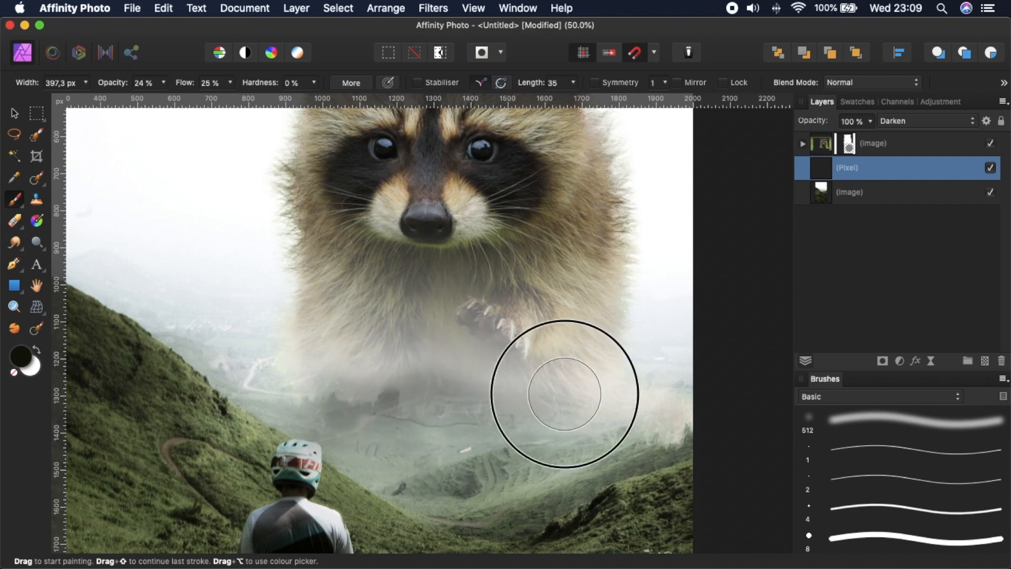
{"action": "mouse_move", "coordinate": [354, 353]}
{"action": "left_mouse_down"}
{"action": "mouse_move", "coordinate": [282, 411]}
{"action": "mouse_move", "coordinate": [313, 375]}
{"action": "mouse_move", "coordinate": [492, 405]}
{"action": "mouse_move", "coordinate": [472, 390]}
{"action": "mouse_move", "coordinate": [533, 422]}
{"action": "mouse_move", "coordinate": [581, 395]}
{"action": "mouse_move", "coordinate": [585, 407]}
{"action": "mouse_move", "coordinate": [408, 432]}
{"action": "mouse_move", "coordinate": [435, 407]}
{"action": "mouse_move", "coordinate": [324, 491]}
{"action": "mouse_move", "coordinate": [580, 403]}
{"action": "mouse_move", "coordinate": [445, 494]}
{"action": "mouse_move", "coordinate": [566, 433]}
{"action": "mouse_move", "coordinate": [452, 510]}
{"action": "mouse_move", "coordinate": [465, 425]}
{"action": "mouse_move", "coordinate": [401, 460]}
{"action": "mouse_move", "coordinate": [389, 404]}
{"action": "mouse_move", "coordinate": [344, 383]}
{"action": "mouse_move", "coordinate": [314, 423]}
{"action": "mouse_move", "coordinate": [312, 382]}
{"action": "mouse_move", "coordinate": [570, 410]}
{"action": "mouse_move", "coordinate": [571, 396]}
{"action": "mouse_move", "coordinate": [343, 406]}
{"action": "mouse_move", "coordinate": [377, 380]}
{"action": "mouse_move", "coordinate": [322, 386]}
{"action": "mouse_move", "coordinate": [367, 439]}
{"action": "mouse_move", "coordinate": [401, 417]}
{"action": "mouse_move", "coordinate": [499, 457]}
{"action": "mouse_move", "coordinate": [542, 385]}
{"action": "mouse_move", "coordinate": [618, 460]}
{"action": "mouse_move", "coordinate": [576, 473]}
{"action": "mouse_move", "coordinate": [582, 381]}
{"action": "mouse_move", "coordinate": [610, 375]}
{"action": "mouse_move", "coordinate": [438, 399]}
{"action": "mouse_move", "coordinate": [503, 372]}
{"action": "mouse_move", "coordinate": [483, 361]}
{"action": "mouse_move", "coordinate": [307, 370]}
{"action": "mouse_move", "coordinate": [270, 411]}
{"action": "left_mouse_up"}
{"action": "key", "text": "super+0"}
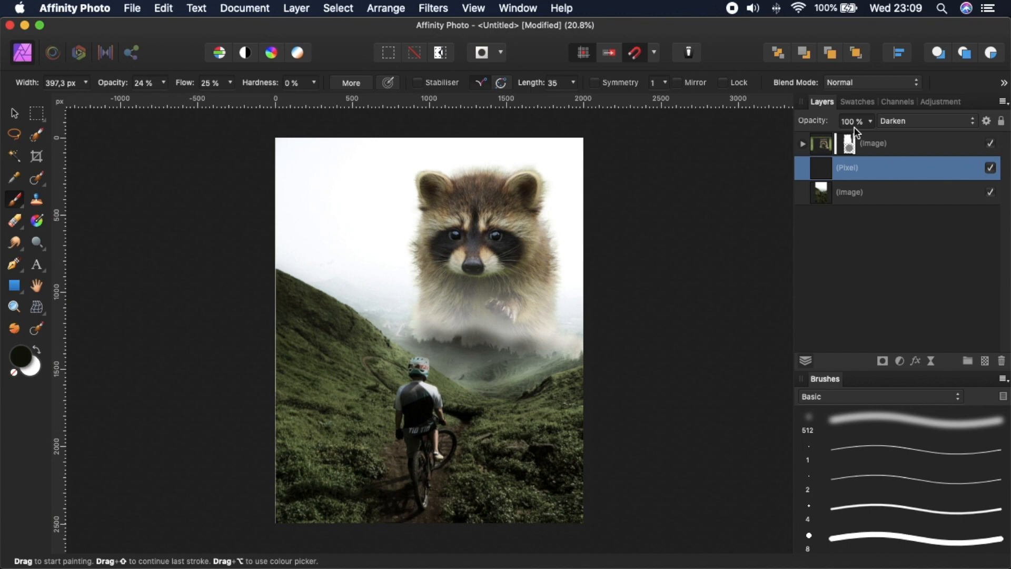
{"action": "left_click_drag", "start_coordinate": [820, 122], "coordinate": [778, 134]}
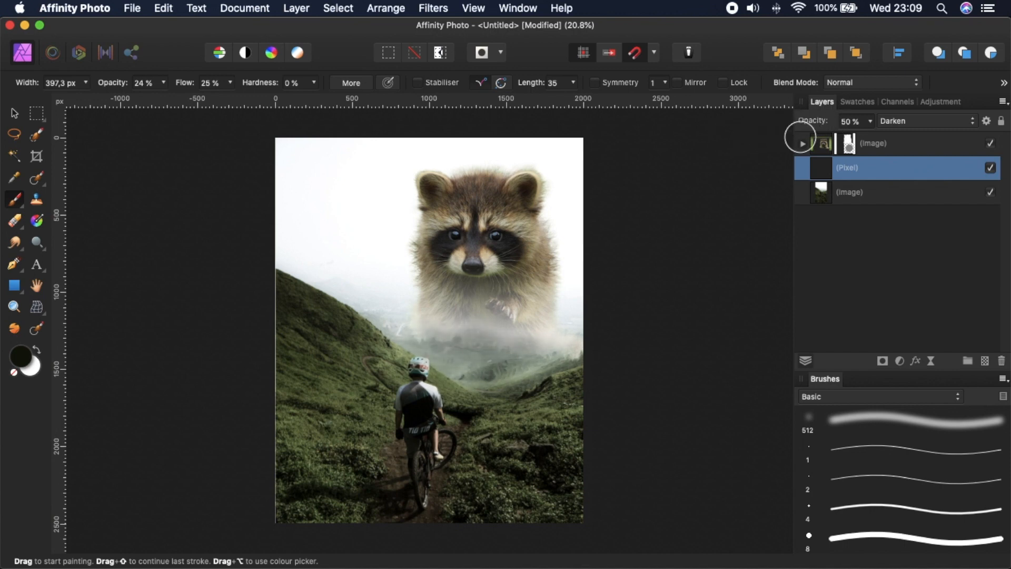
Add an Exposure adjustment nested inside the raccoon image layer, directly above the Levels adjustment
{"action": "left_click", "coordinate": [802, 143]}
{"action": "left_click", "coordinate": [888, 199]}
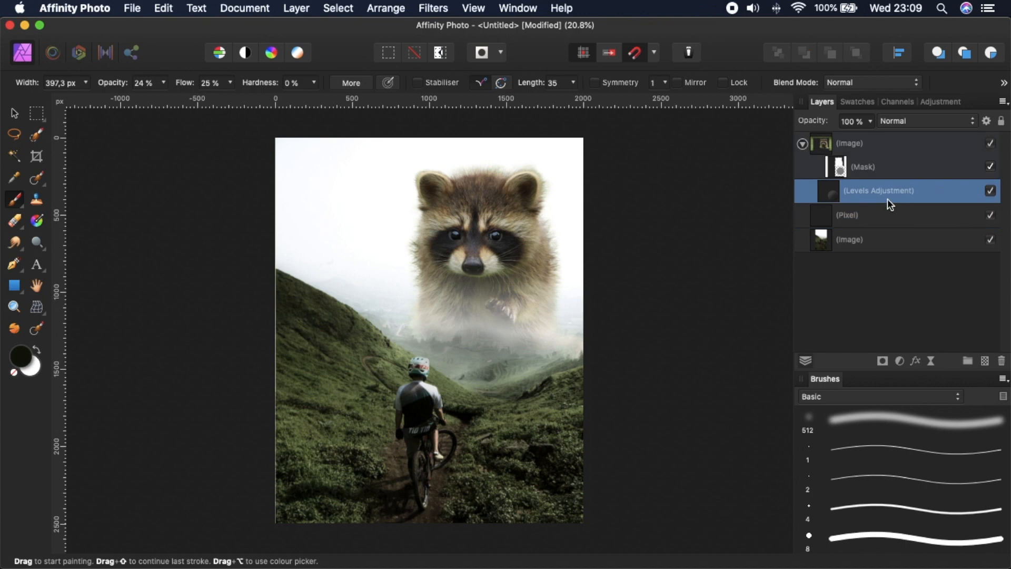
{"action": "left_click", "coordinate": [898, 361]}
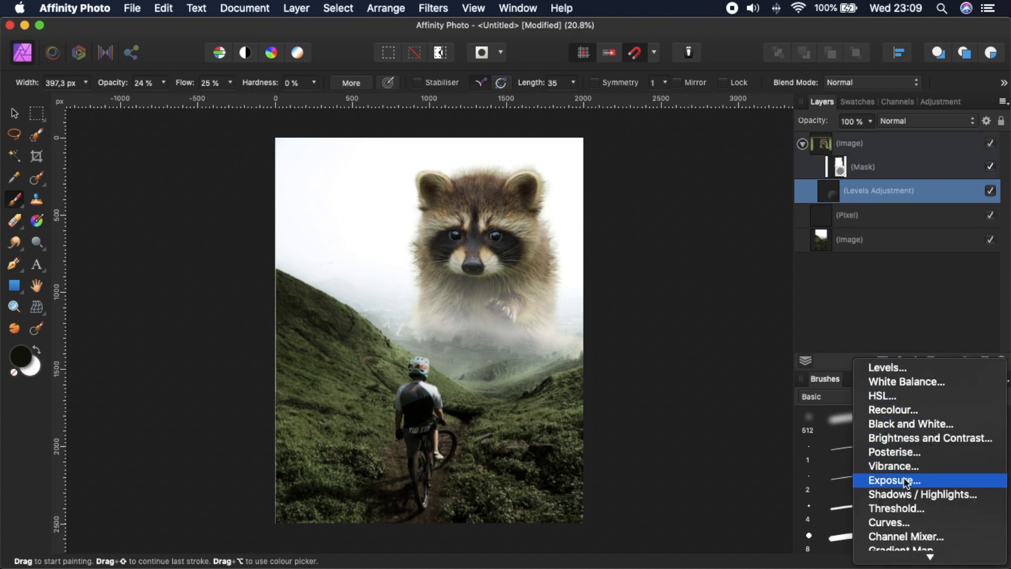
{"action": "left_click", "coordinate": [906, 482]}
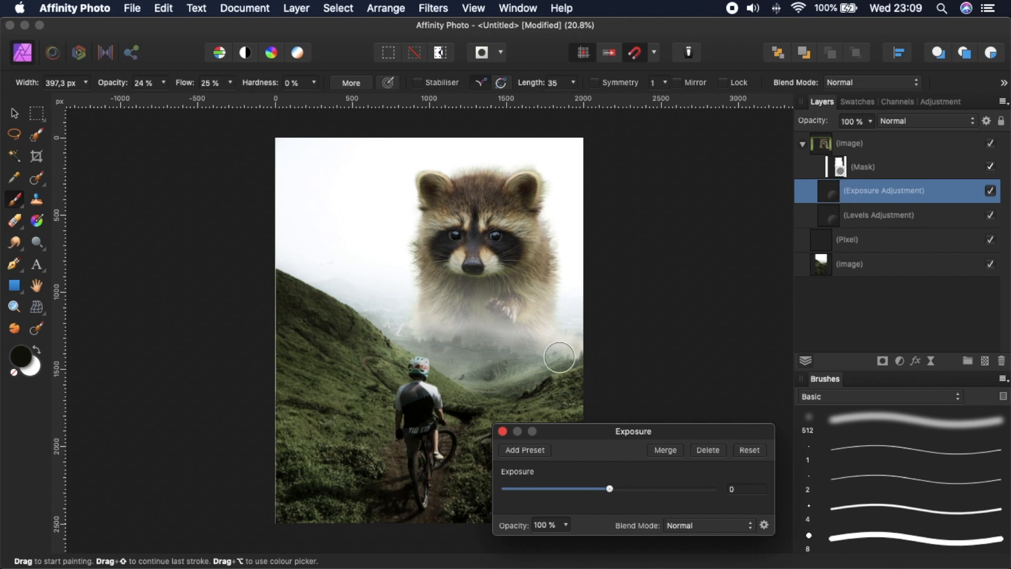
Set the Exposure adjustment's value to -1.139 and close its settings
{"action": "key", "text": "super+plus"}
{"action": "key", "text": "super+plus"}
{"action": "left_click_drag", "start_coordinate": [546, 354], "coordinate": [495, 358]}
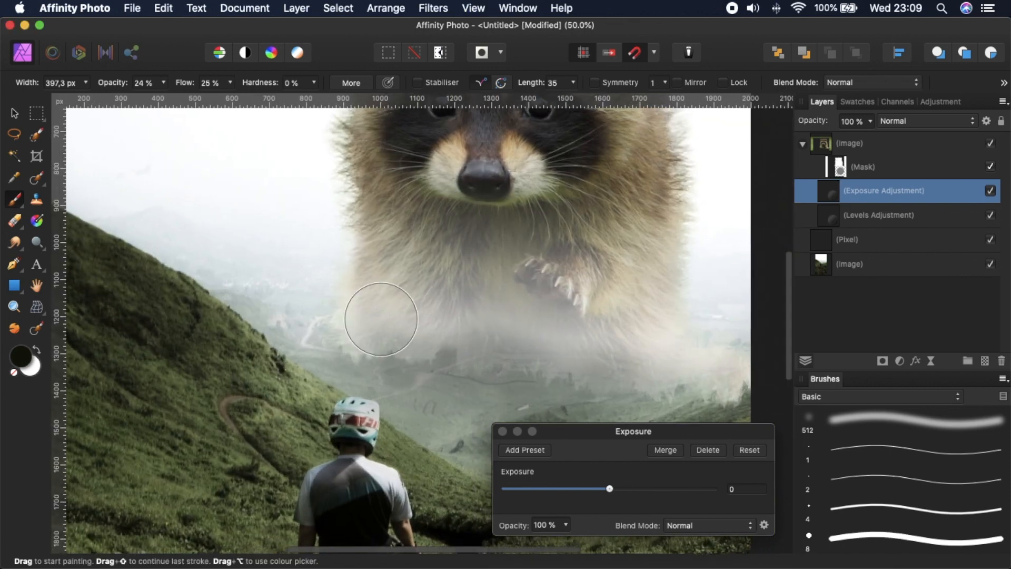
{"action": "left_click_drag", "start_coordinate": [561, 306], "coordinate": [498, 338]}
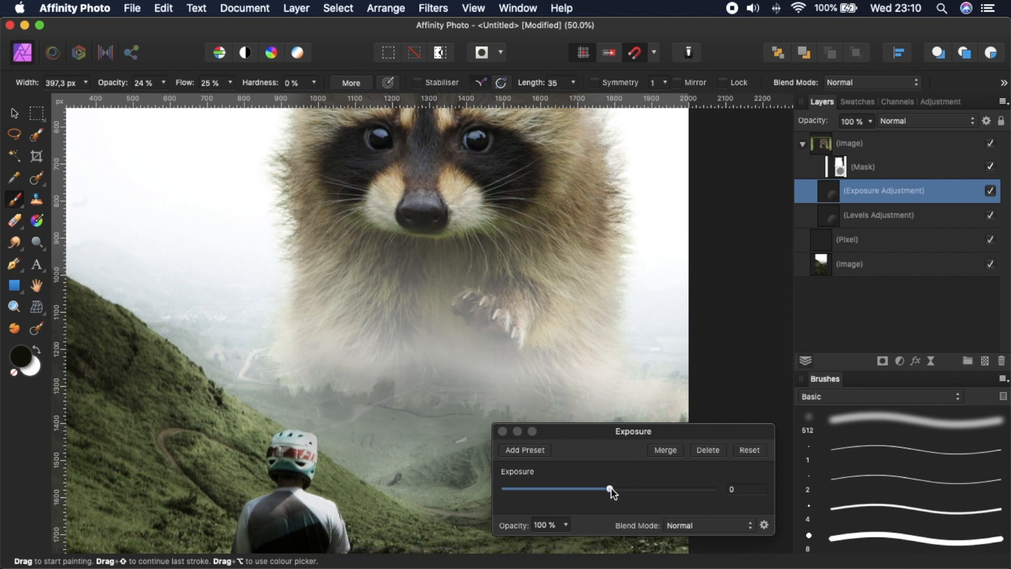
{"action": "mouse_move", "coordinate": [611, 489]}
{"action": "left_mouse_down"}
{"action": "mouse_move", "coordinate": [588, 489]}
{"action": "mouse_move", "coordinate": [599, 493]}
{"action": "left_mouse_up"}
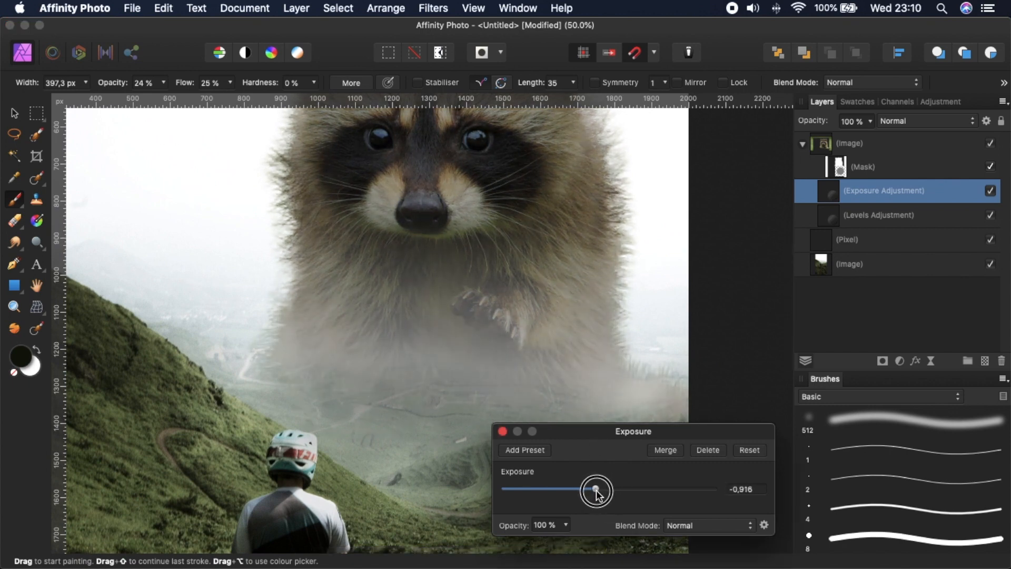
{"action": "left_click_drag", "start_coordinate": [596, 489], "coordinate": [592, 488]}
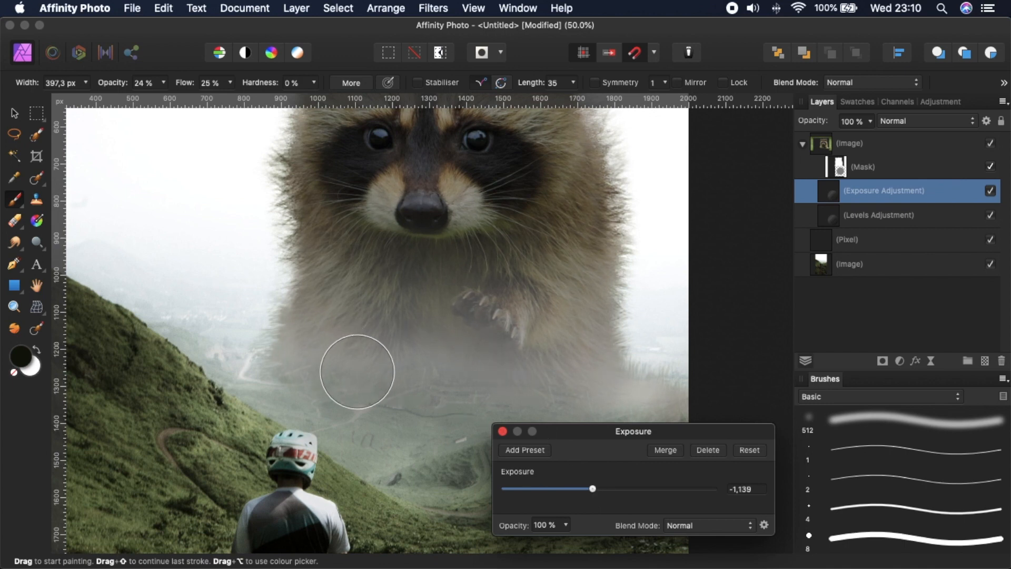
{"action": "left_click", "coordinate": [503, 432]}
{"action": "key", "text": "super+0"}
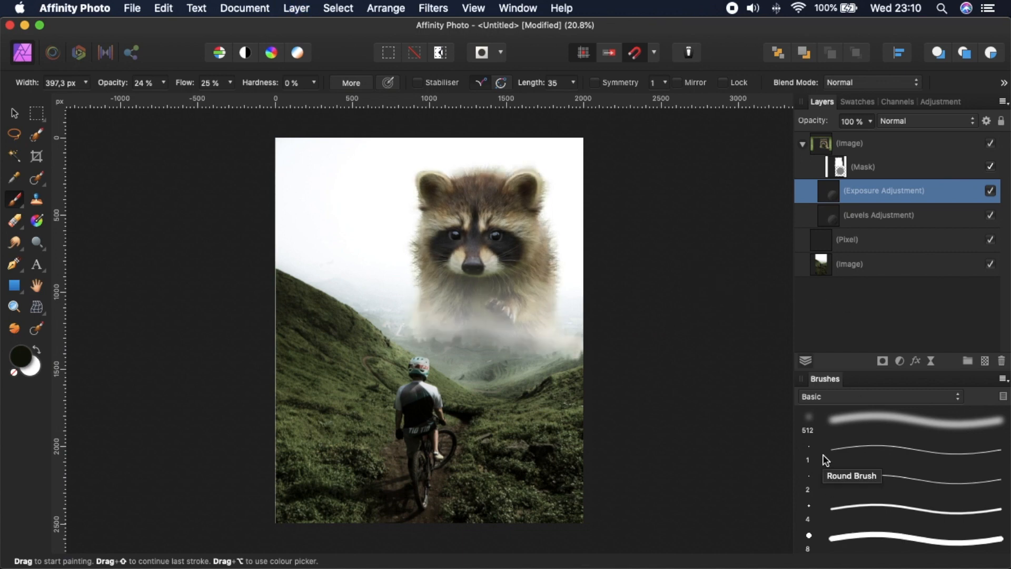
Apply a linear gradient to the Exposure adjustment across the raccoon's lower body, black at the chest end and white at the valley end
{"action": "key", "text": "g"}
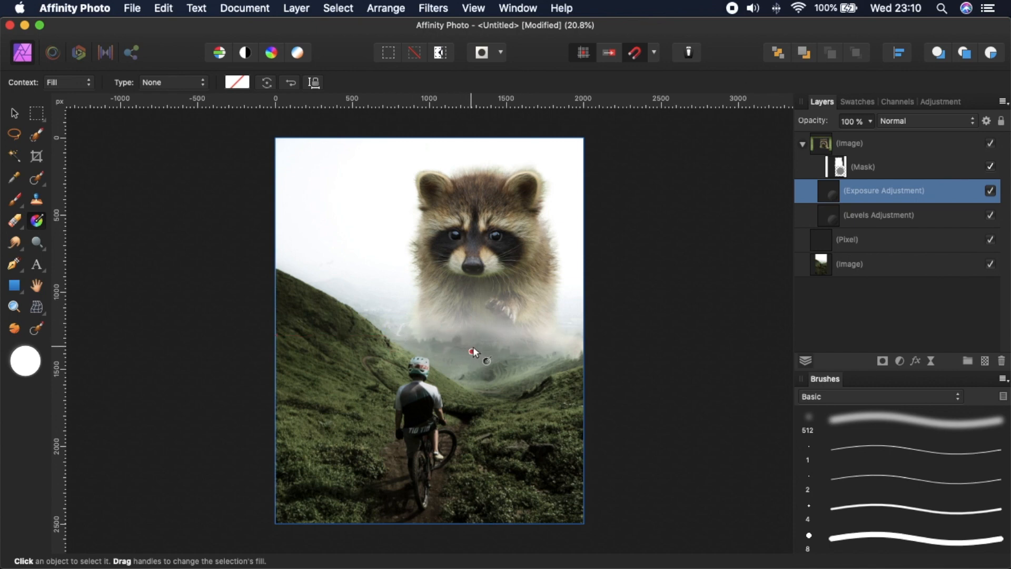
{"action": "left_click_drag", "start_coordinate": [473, 321], "coordinate": [478, 299]}
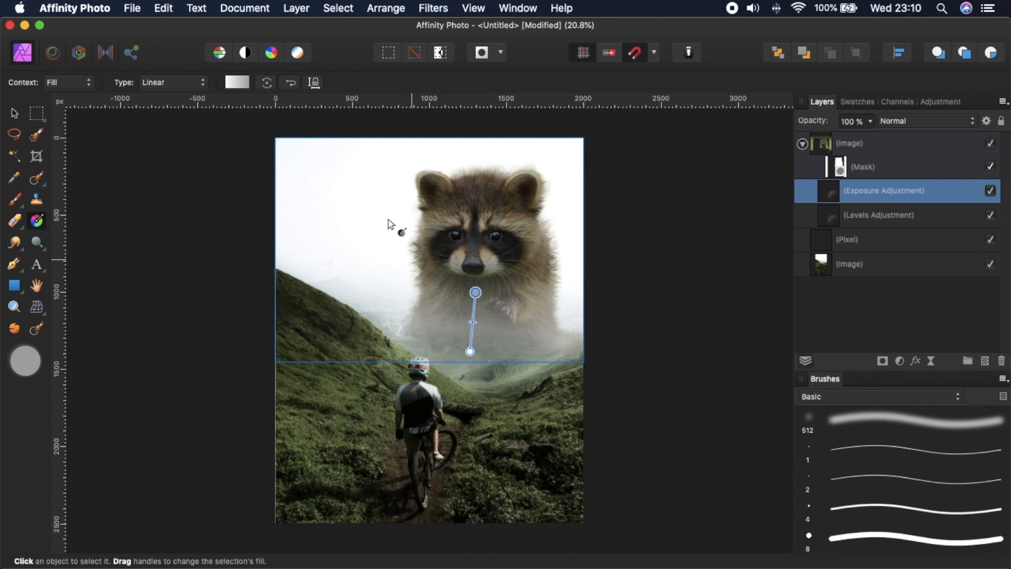
{"action": "left_click", "coordinate": [236, 82]}
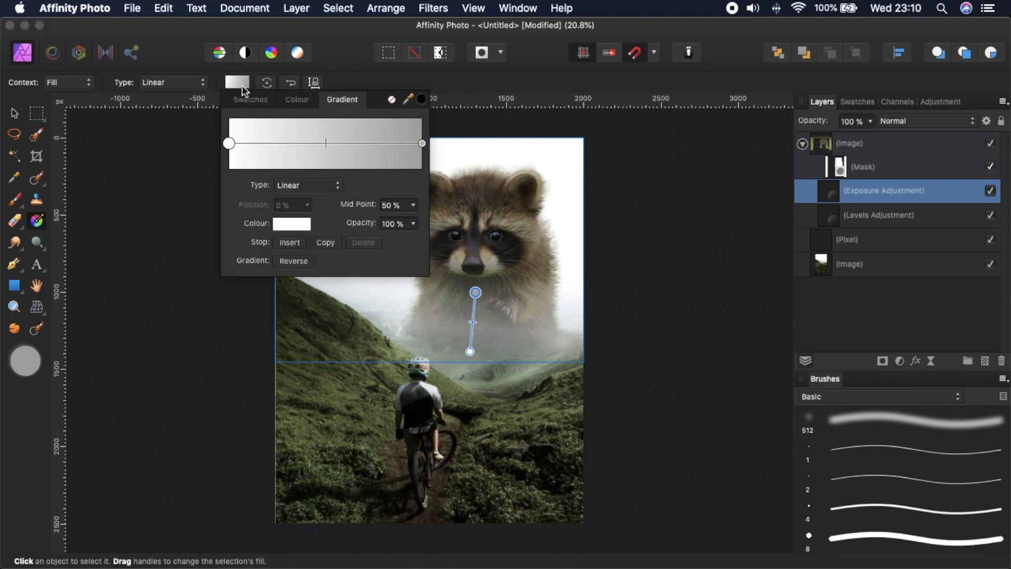
{"action": "left_click", "coordinate": [422, 144]}
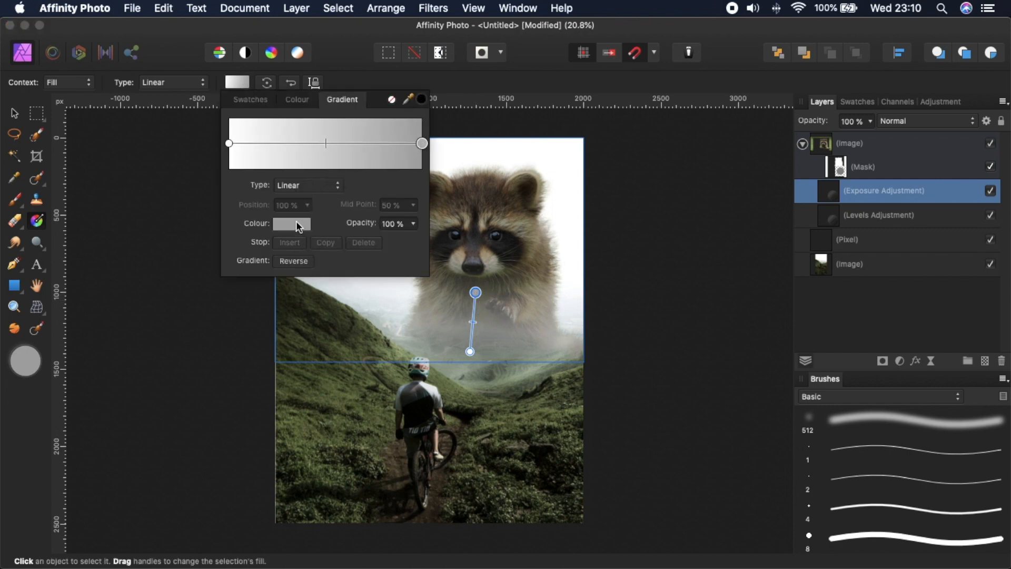
{"action": "left_click", "coordinate": [298, 224]}
{"action": "left_click_drag", "start_coordinate": [309, 338], "coordinate": [238, 248]}
{"action": "left_click_drag", "start_coordinate": [254, 378], "coordinate": [249, 477]}
{"action": "left_click", "coordinate": [226, 143]}
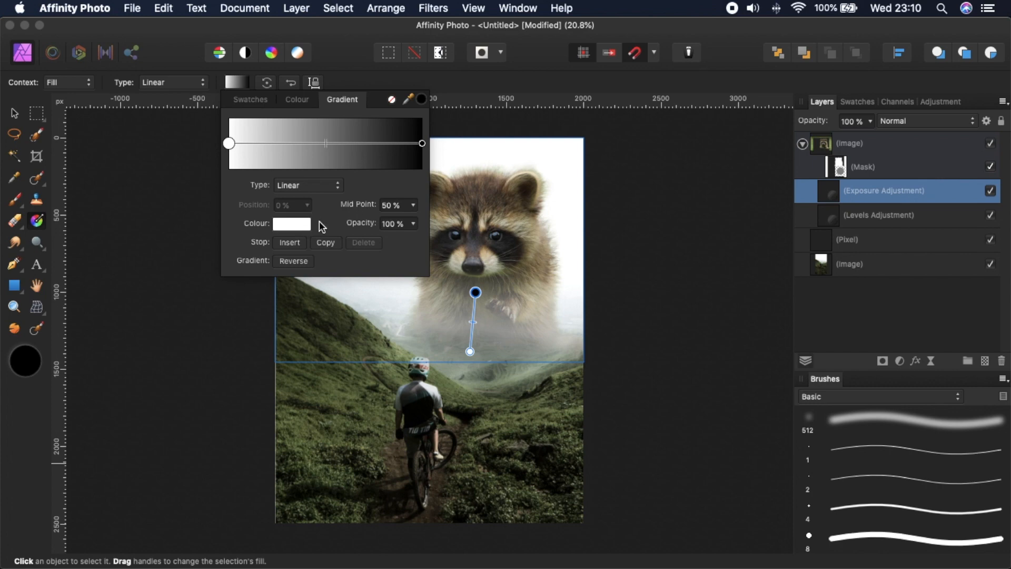
{"action": "left_click", "coordinate": [298, 224]}
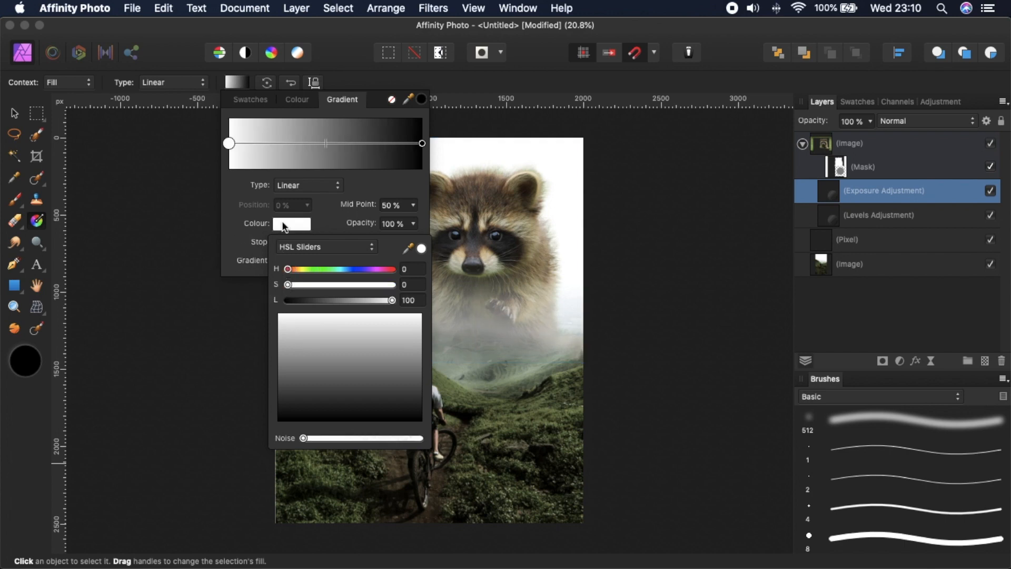
{"action": "left_click", "coordinate": [381, 32]}
Shorten the exposure gradient by moving its white end up and its black end slightly down, and deselect the layer
{"action": "left_click_drag", "start_coordinate": [470, 352], "coordinate": [469, 337]}
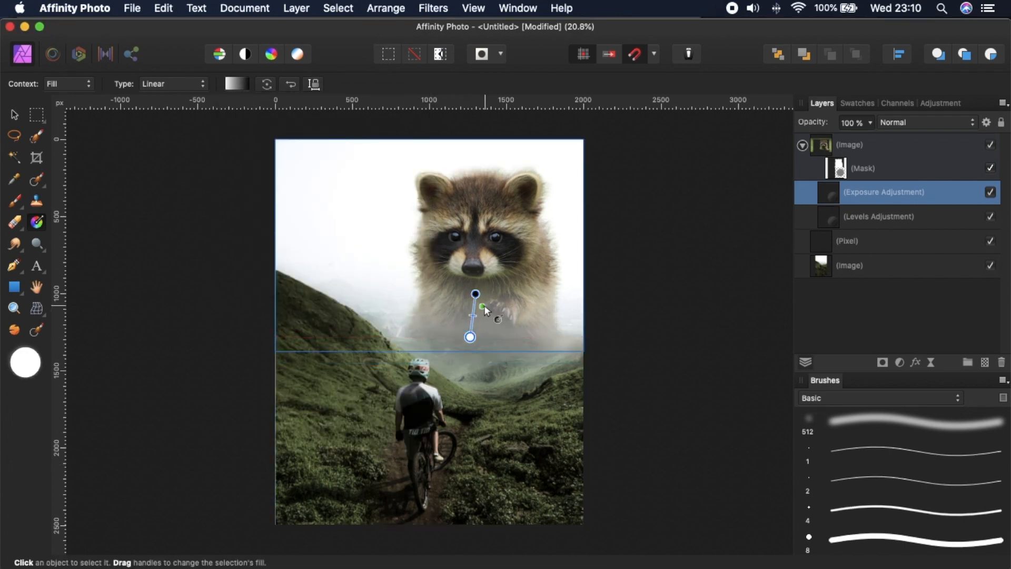
{"action": "mouse_move", "coordinate": [472, 289]}
{"action": "left_mouse_down"}
{"action": "mouse_move", "coordinate": [473, 311]}
{"action": "mouse_move", "coordinate": [476, 289]}
{"action": "mouse_move", "coordinate": [493, 298]}
{"action": "mouse_move", "coordinate": [472, 294]}
{"action": "left_mouse_up"}
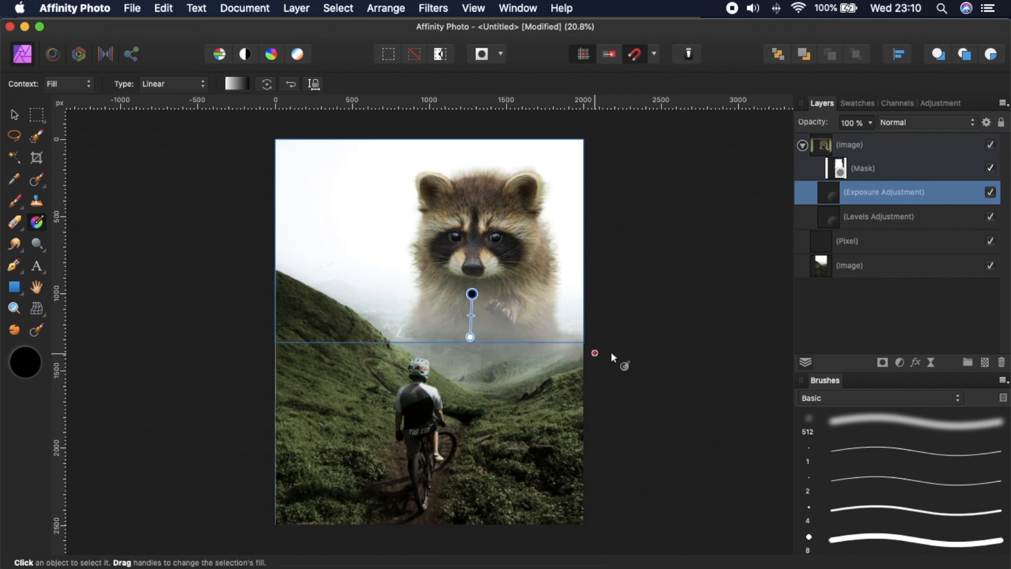
{"action": "left_click", "coordinate": [868, 311]}
{"action": "key", "text": "v"}
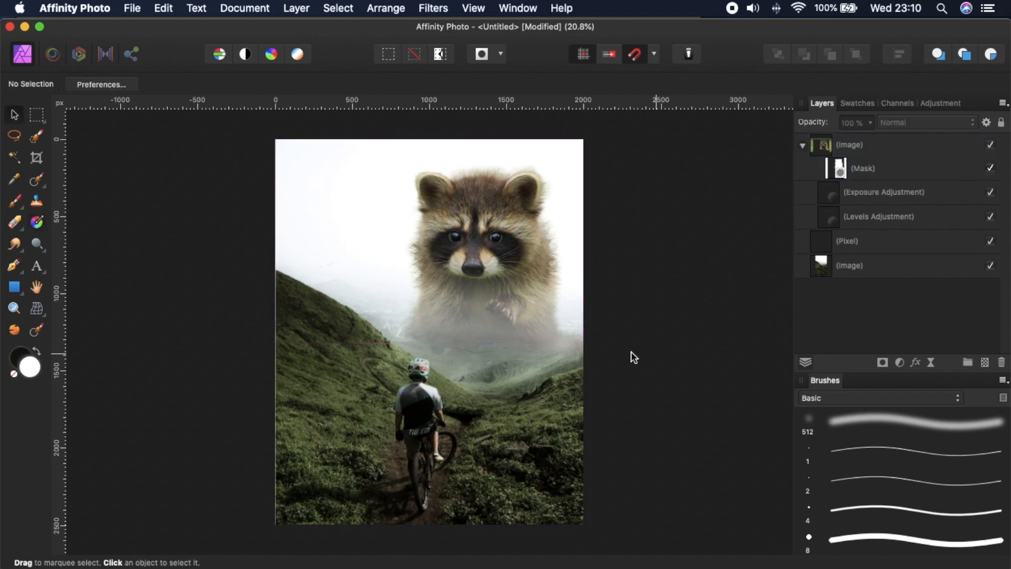
{"action": "key", "text": "super+plus"}
{"action": "key", "text": "super+plus"}
{"action": "key", "text": "space"}
{"action": "left_click_drag", "start_coordinate": [521, 280], "coordinate": [491, 335]}
{"action": "key", "text": "super+0"}
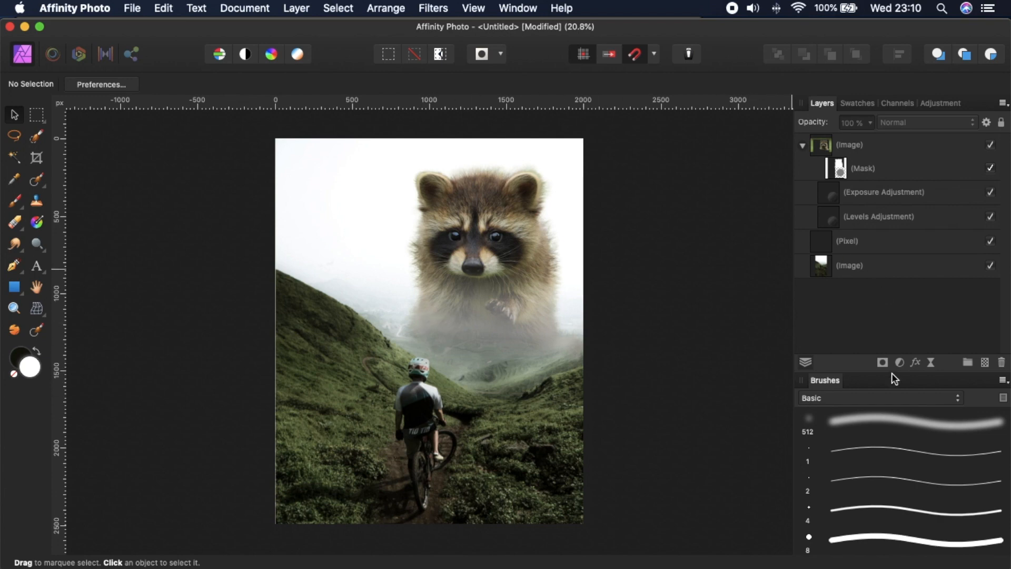
Choose the 180 px brush from the IAMRENSI Cloud Brushes and set the Paint Brush width to 362 px
{"action": "left_click", "coordinate": [867, 396]}
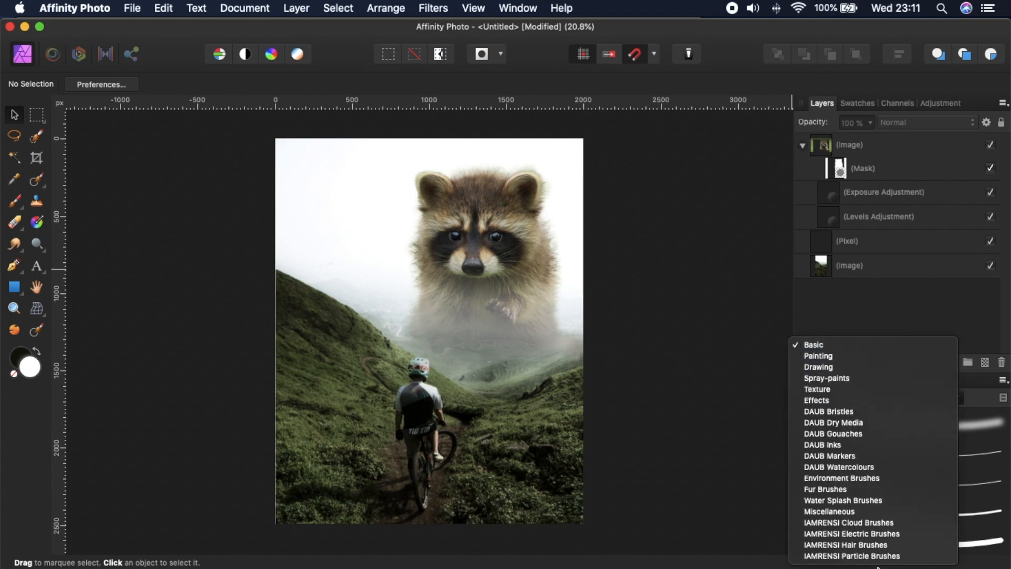
{"action": "left_click", "coordinate": [846, 525]}
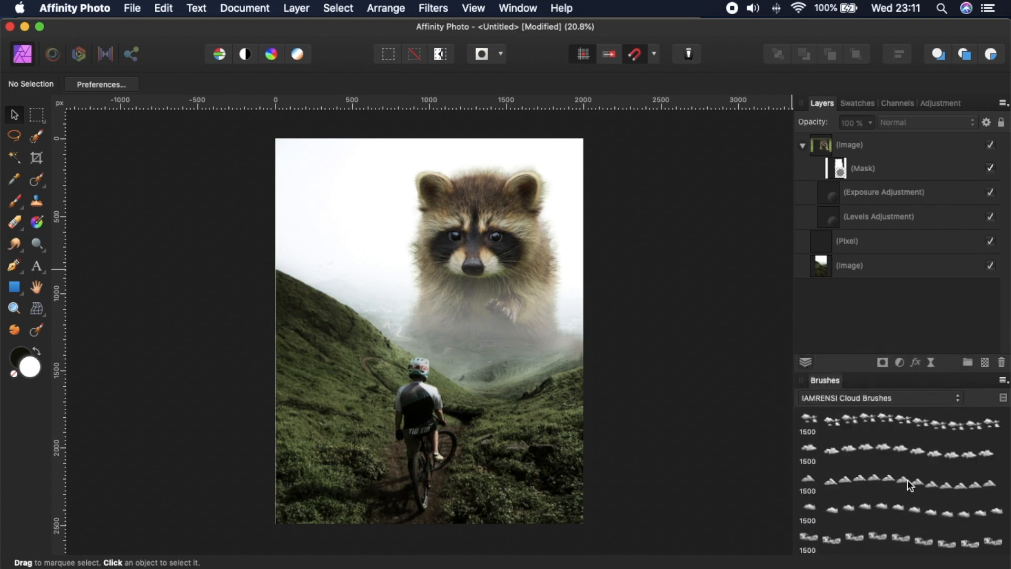
{"action": "scroll", "coordinate": [907, 476], "scroll_direction": "down", "scroll_amount": 5}
{"action": "left_click", "coordinate": [871, 489]}
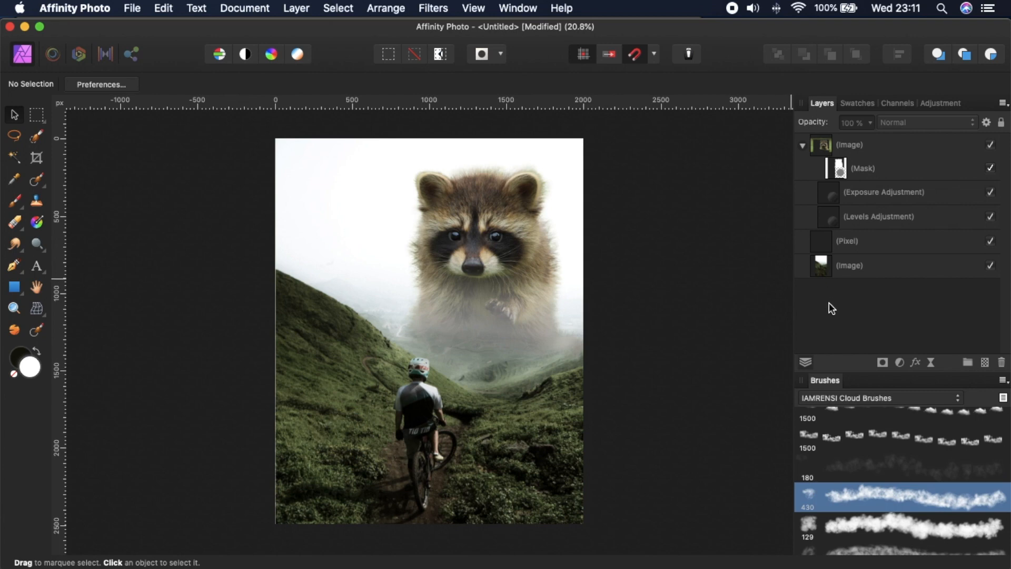
{"action": "left_click", "coordinate": [823, 473]}
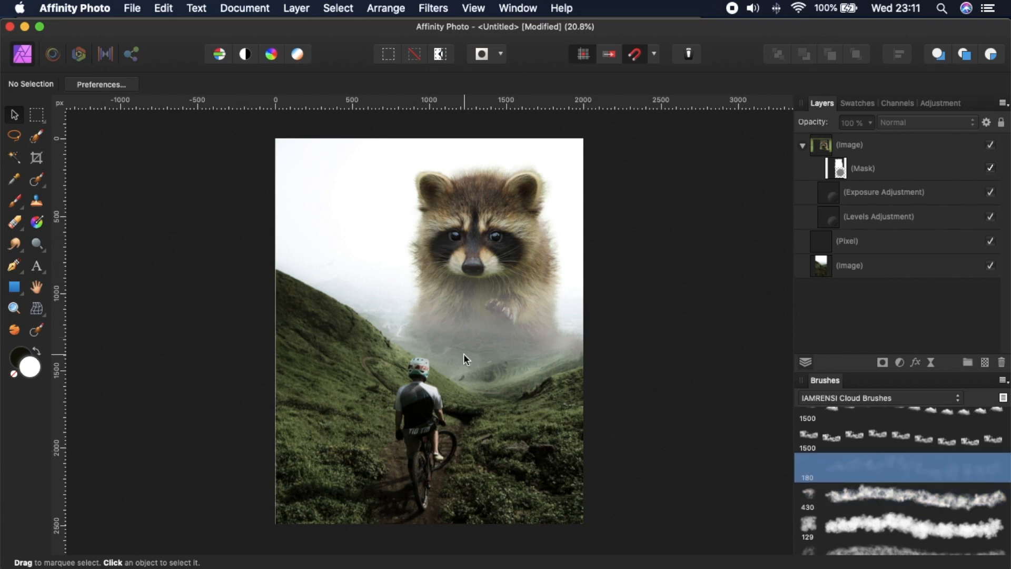
{"action": "key", "text": "b"}
{"action": "key", "text": "bracketright"}
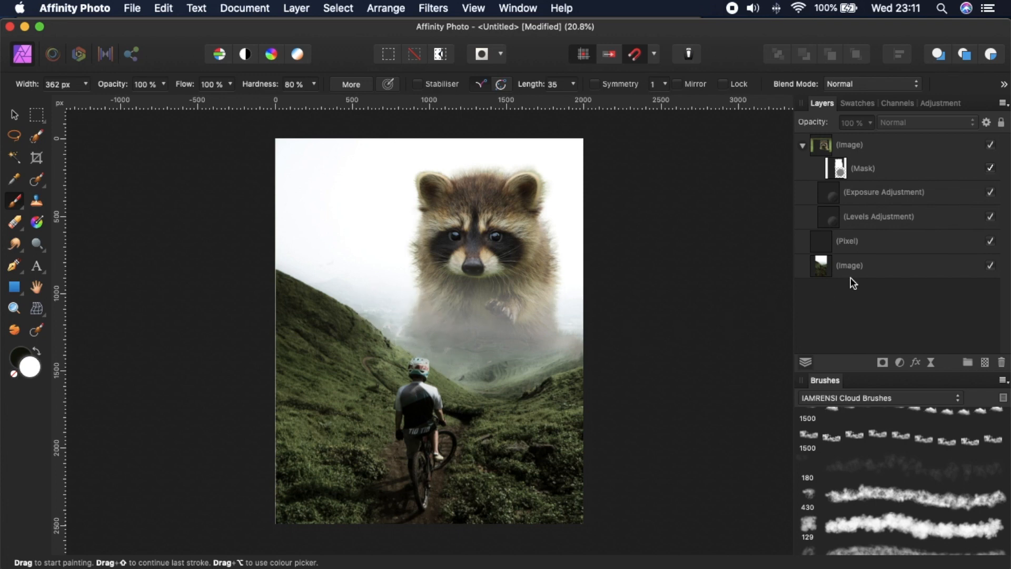
Collapse the raccoon image layer and add a new pixel layer directly above it
{"action": "left_click", "coordinate": [803, 146]}
{"action": "left_click", "coordinate": [879, 151]}
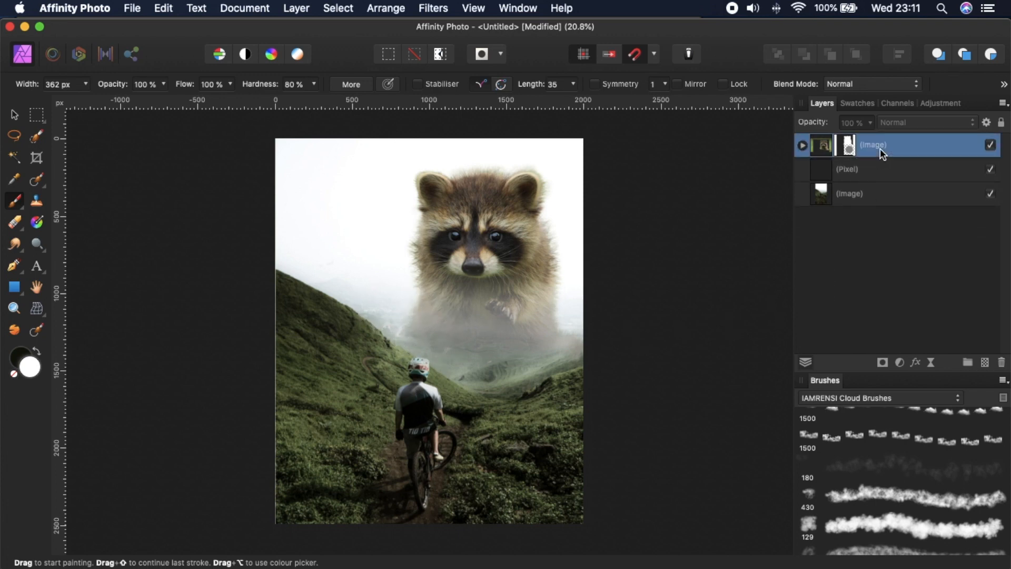
{"action": "left_click", "coordinate": [984, 364]}
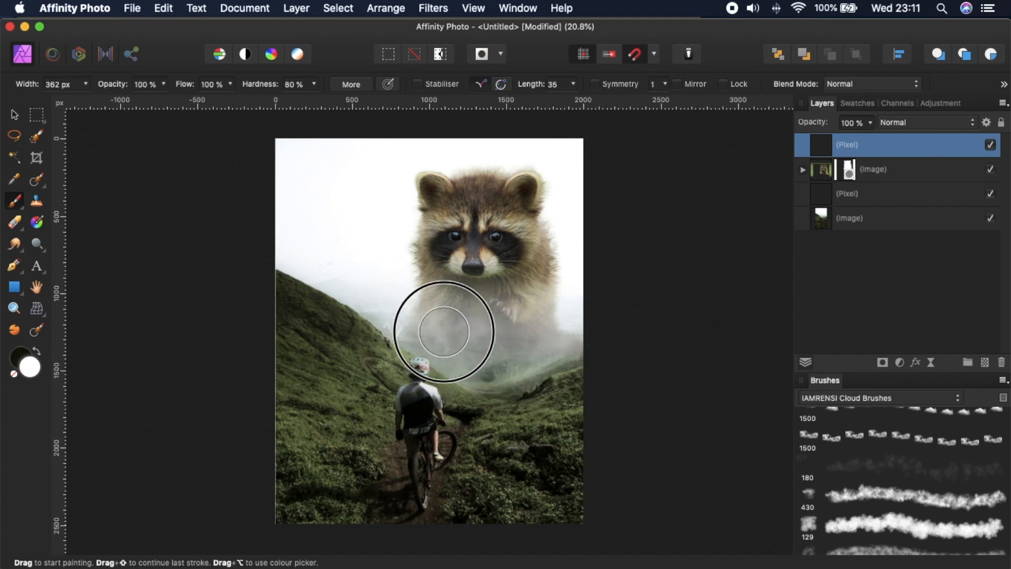
Paint white mist over the raccoon's lower body and valley with the 180 px cloud brush, and enlarge the brush to 314.8 px
{"action": "mouse_move", "coordinate": [511, 380]}
{"action": "left_mouse_down"}
{"action": "mouse_move", "coordinate": [585, 327]}
{"action": "mouse_move", "coordinate": [553, 401]}
{"action": "left_mouse_up"}
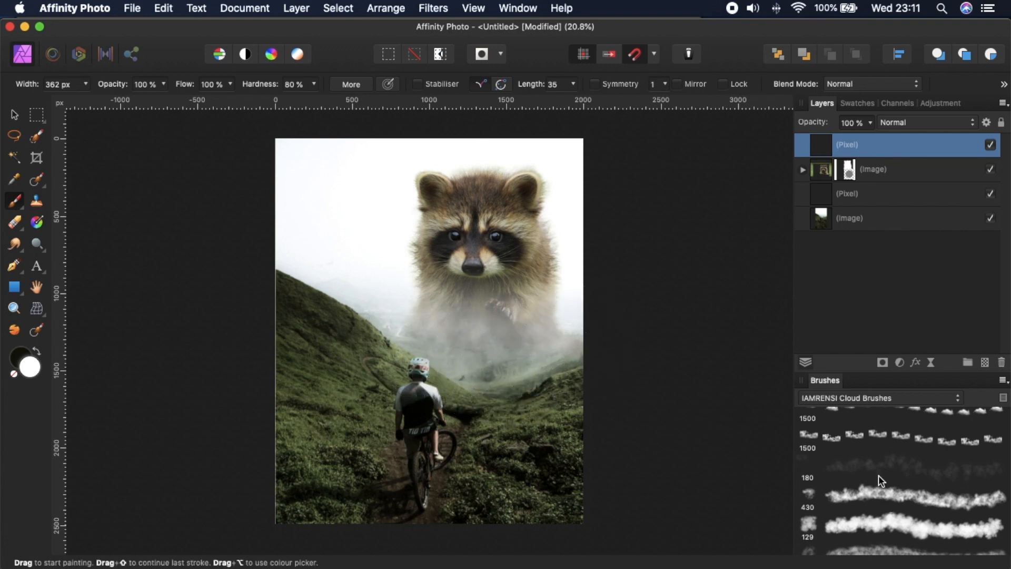
{"action": "left_click", "coordinate": [844, 456]}
{"action": "mouse_move", "coordinate": [417, 340]}
{"action": "left_mouse_down"}
{"action": "mouse_move", "coordinate": [486, 371]}
{"action": "mouse_move", "coordinate": [526, 361]}
{"action": "mouse_move", "coordinate": [484, 377]}
{"action": "mouse_move", "coordinate": [576, 329]}
{"action": "left_mouse_up"}
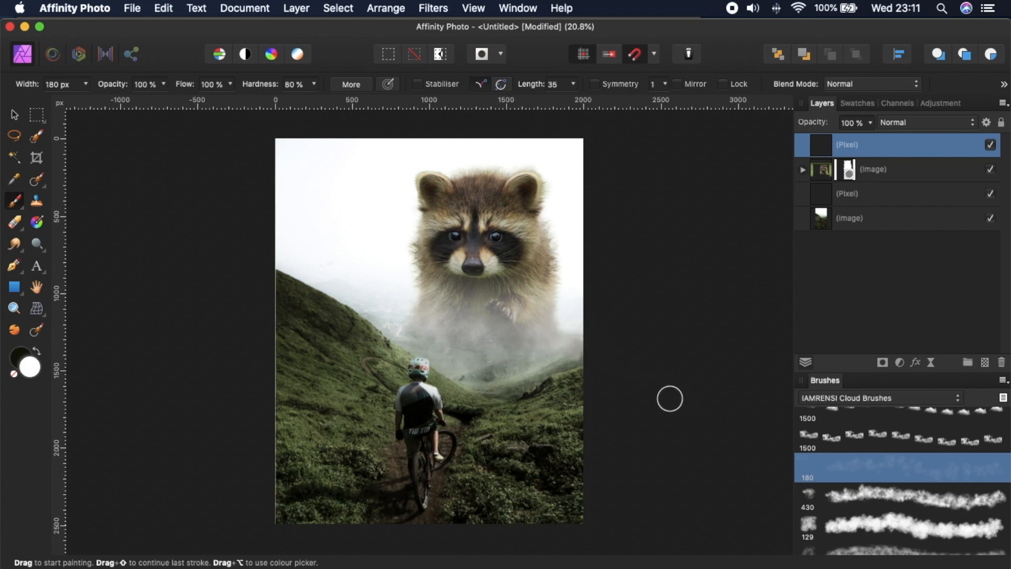
{"action": "key", "text": "bracketright"}
{"action": "key", "text": "bracketright"}
{"action": "key", "text": "bracketright"}
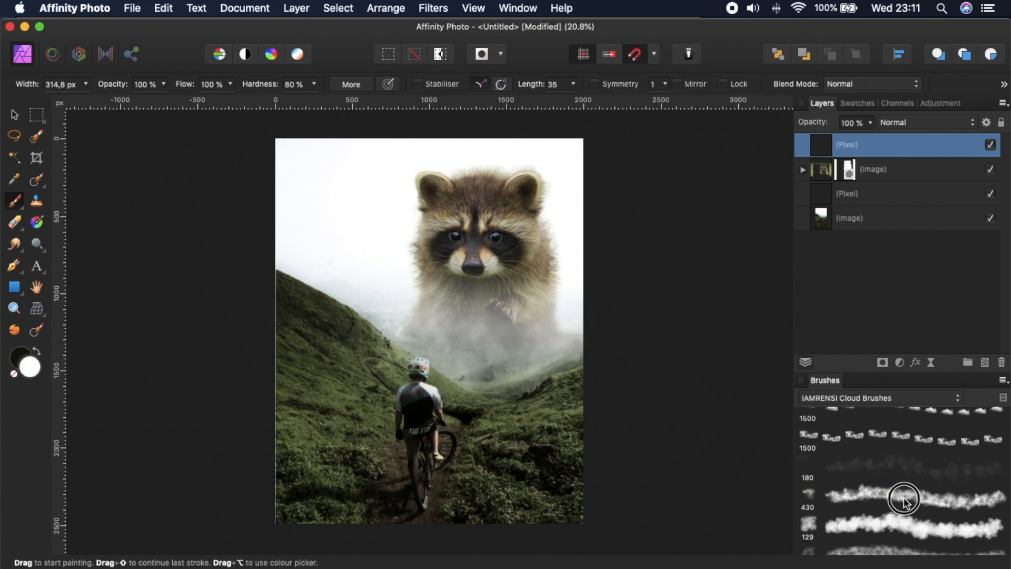
Switch to the 430 px cloud brush at 568.7 px width, try full-opacity clouds beneath the raccoon and undo them
{"action": "left_click", "coordinate": [904, 500]}
{"action": "key", "text": "bracketright"}
{"action": "key", "text": "bracketright"}
{"action": "mouse_move", "coordinate": [420, 321]}
{"action": "left_mouse_down"}
{"action": "mouse_move", "coordinate": [514, 354]}
{"action": "mouse_move", "coordinate": [577, 330]}
{"action": "left_mouse_up"}
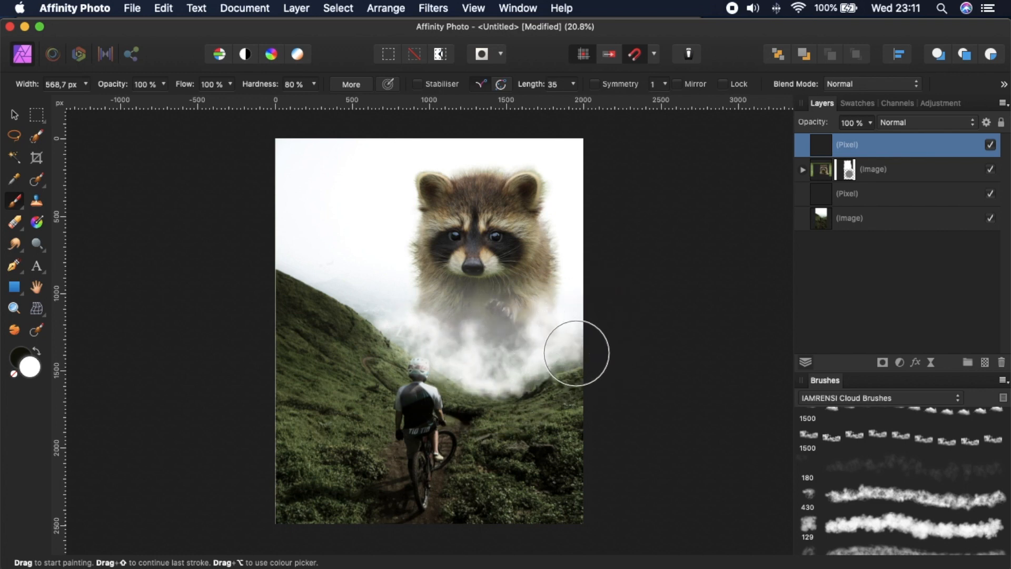
{"action": "key", "text": "super+z"}
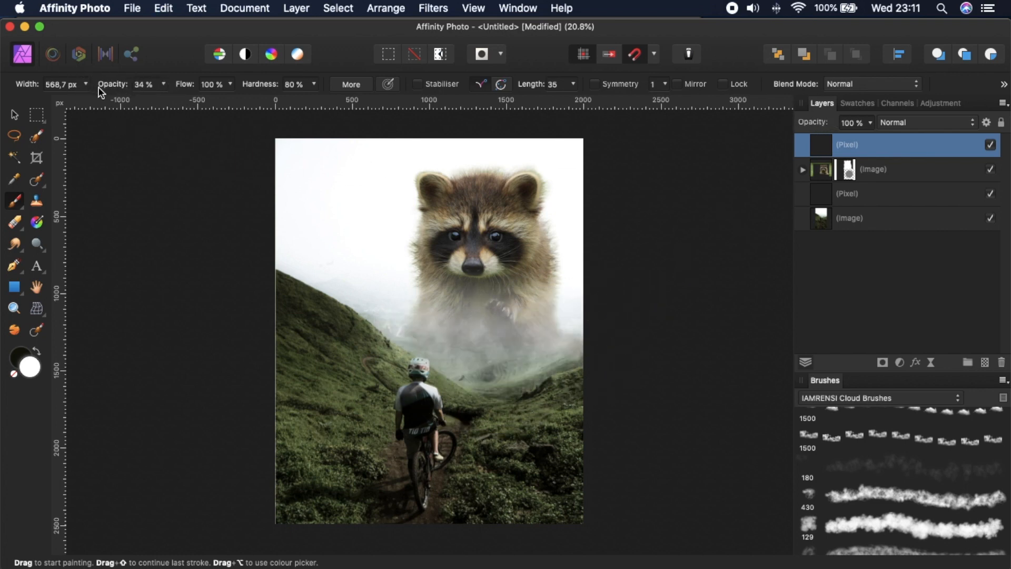
Set the brush opacity to 25%, paint faint clouds around the raccoon's base and undo the excess strokes over the hills
{"action": "left_click_drag", "start_coordinate": [107, 85], "coordinate": [102, 85]}
{"action": "mouse_move", "coordinate": [416, 331]}
{"action": "left_mouse_down"}
{"action": "mouse_move", "coordinate": [450, 351]}
{"action": "mouse_move", "coordinate": [545, 354]}
{"action": "mouse_move", "coordinate": [565, 343]}
{"action": "mouse_move", "coordinate": [536, 366]}
{"action": "left_mouse_up"}
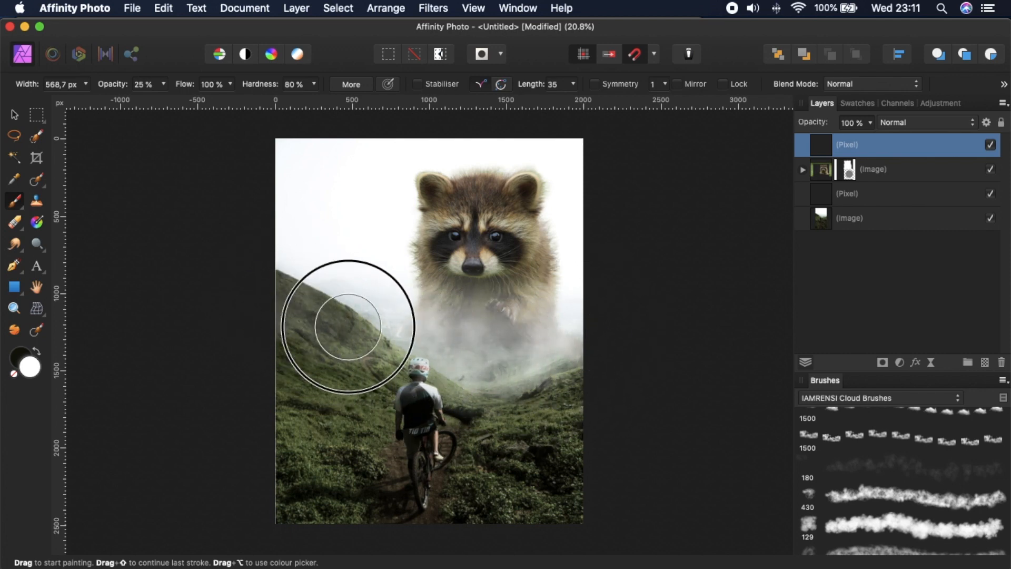
{"action": "key", "text": "super+z"}
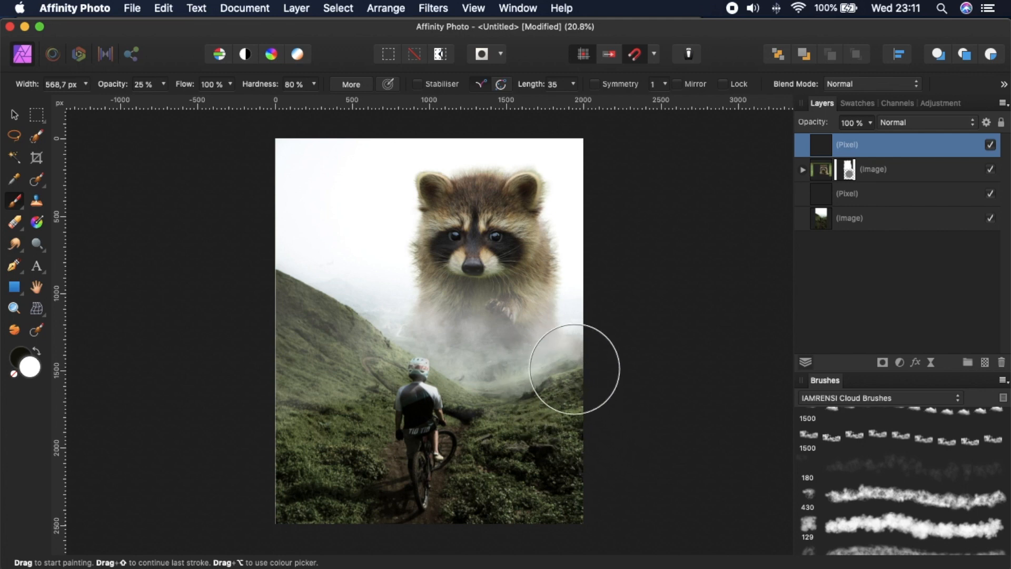
{"action": "key", "text": "super+z"}
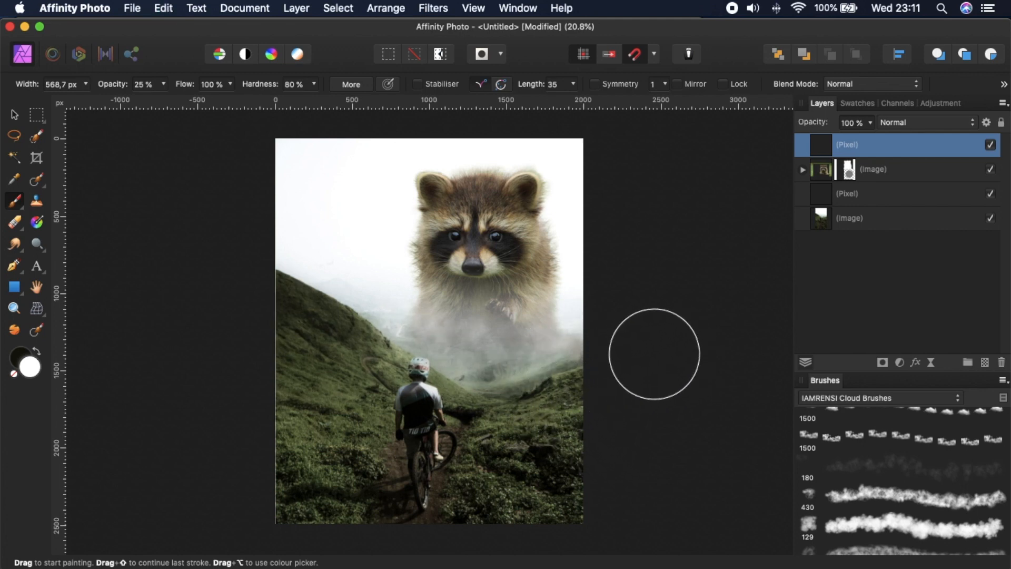
{"action": "key", "text": "super+z"}
{"action": "key", "text": "super+shift+z"}
{"action": "key", "text": "super+shift+z"}
{"action": "key", "text": "super+z"}
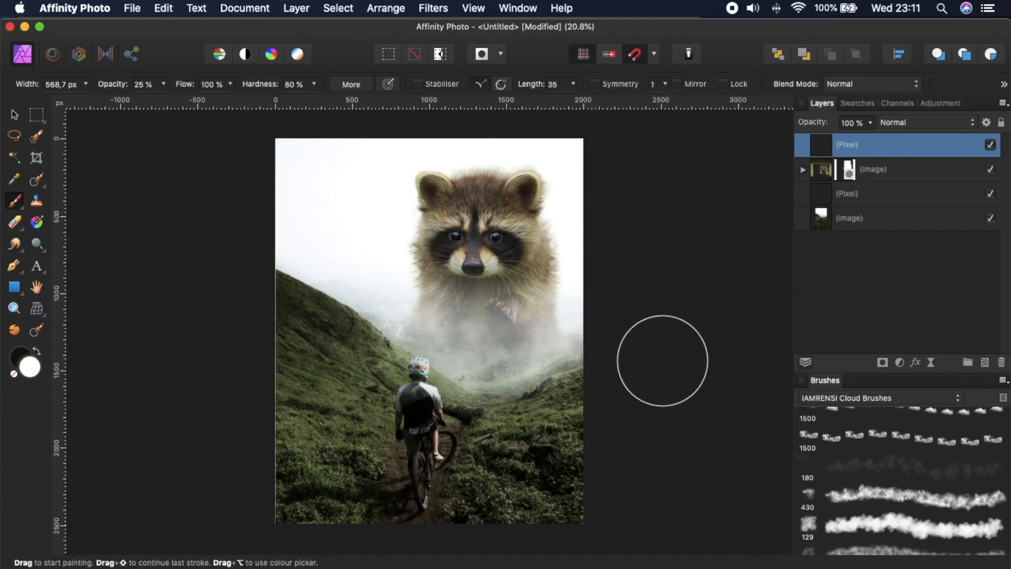
Compare the composite with and without the painted cloud layer, leaving the layer visible and deselected
{"action": "left_click", "coordinate": [990, 145]}
{"action": "left_click", "coordinate": [990, 145]}
{"action": "left_click", "coordinate": [990, 145]}
{"action": "left_click", "coordinate": [991, 145]}
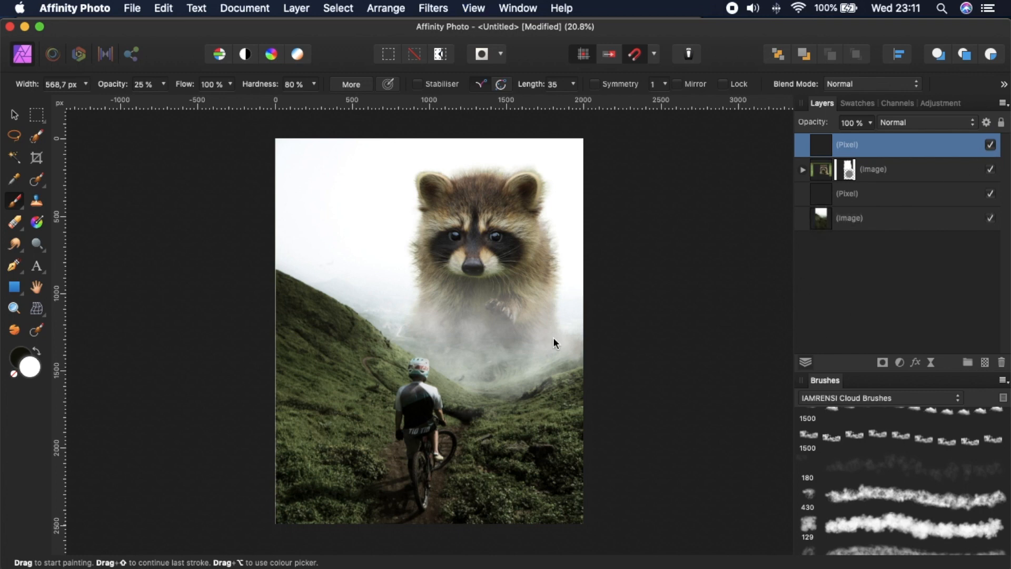
{"action": "key", "text": "v"}
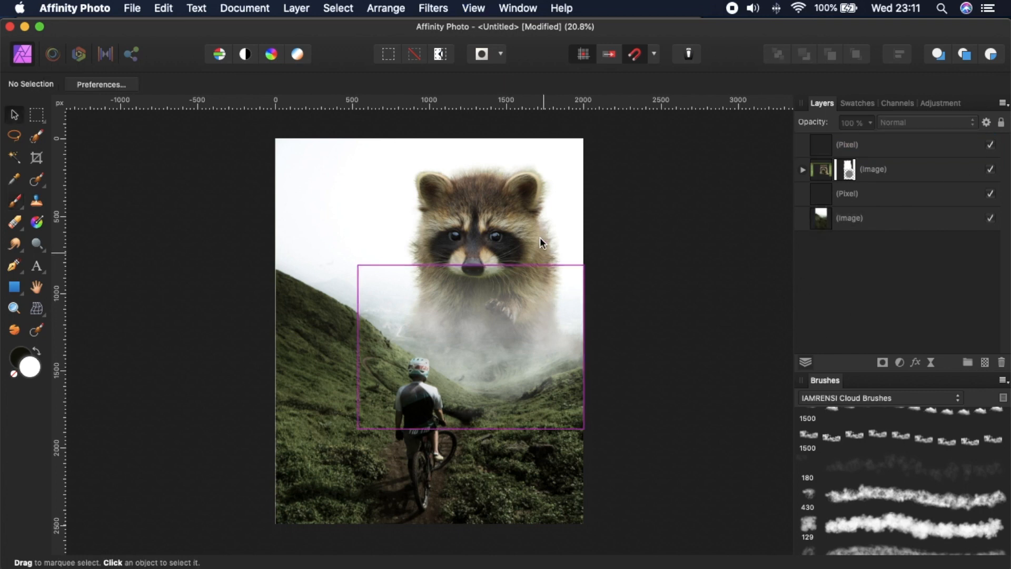
Add a second Levels adjustment inside the raccoon image layer, directly above the Exposure adjustment
{"action": "left_click", "coordinate": [806, 170]}
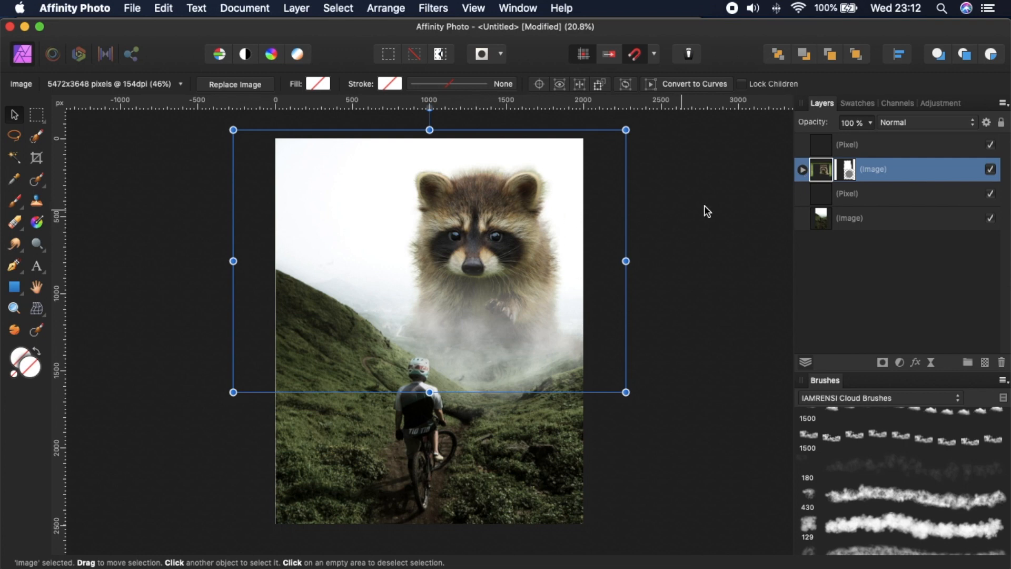
{"action": "left_click", "coordinate": [801, 170]}
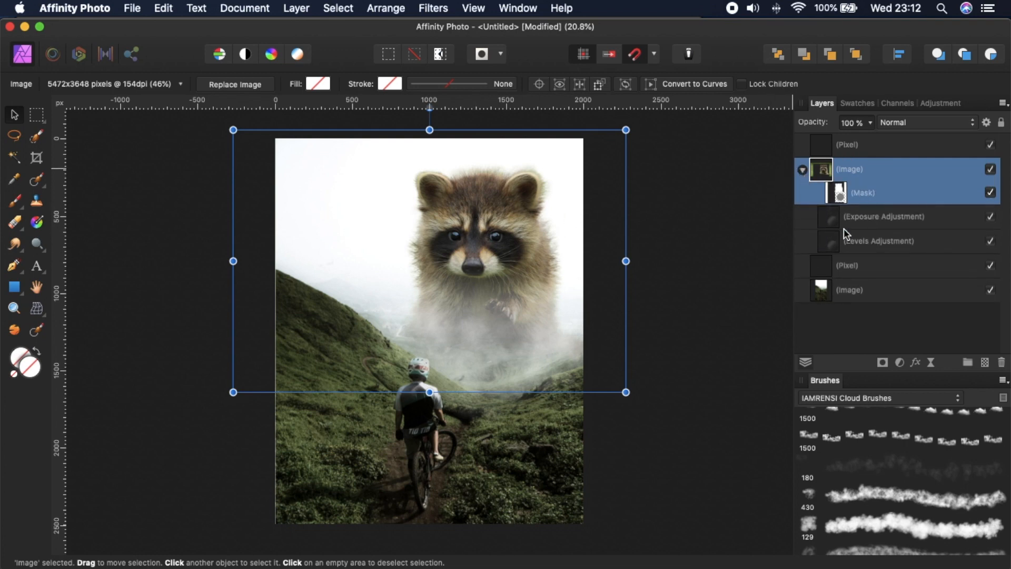
{"action": "left_click", "coordinate": [900, 225]}
{"action": "left_click", "coordinate": [899, 363]}
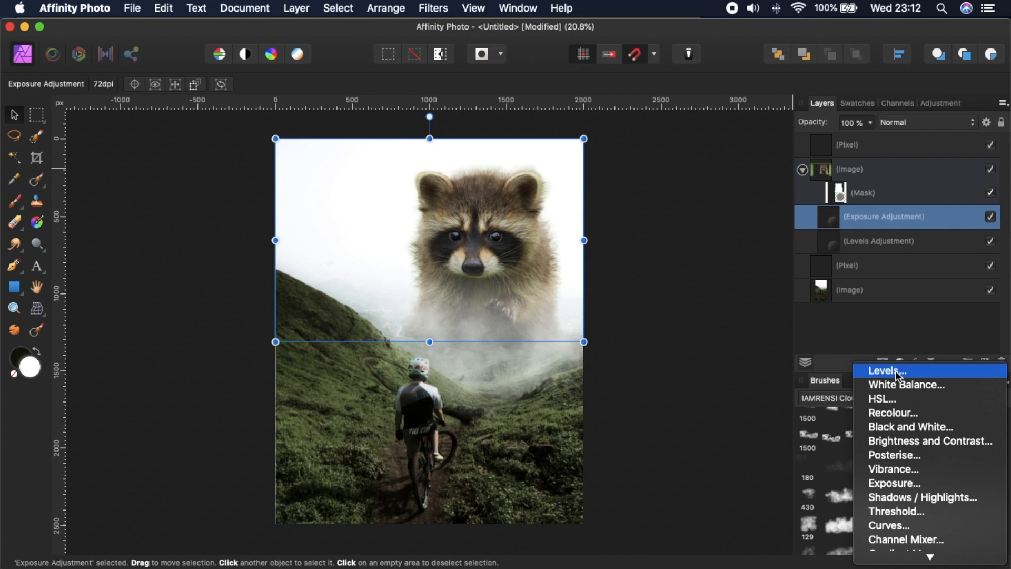
{"action": "left_click", "coordinate": [898, 371]}
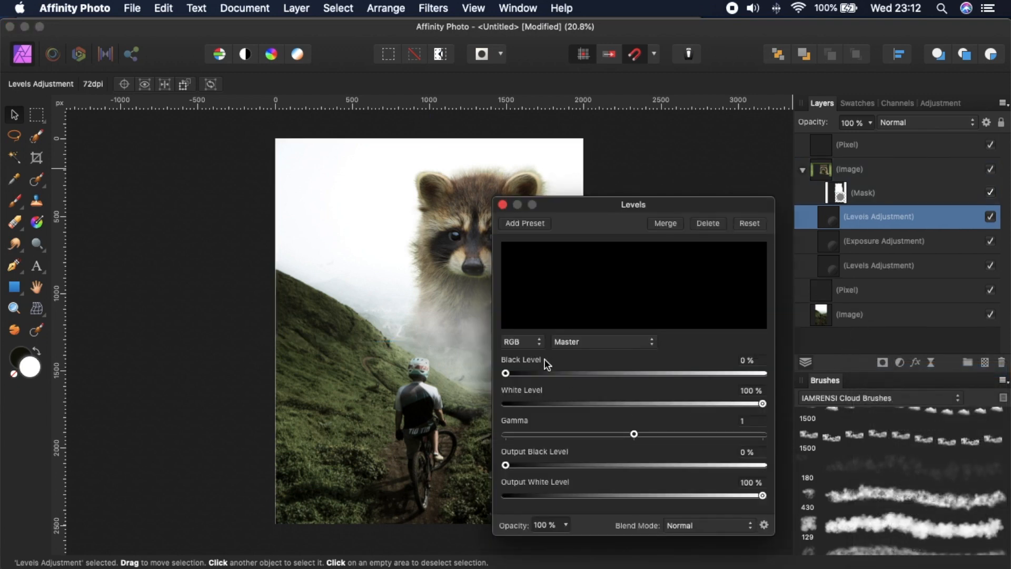
Set the new Levels adjustment's Output Black Level to 54% and close its settings
{"action": "left_click_drag", "start_coordinate": [440, 305], "coordinate": [312, 289]}
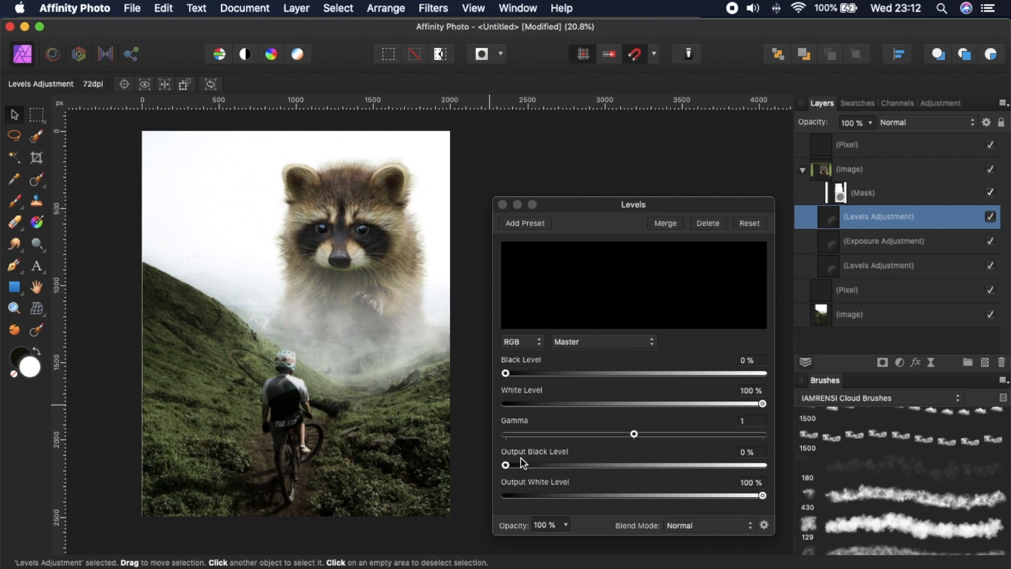
{"action": "left_click_drag", "start_coordinate": [508, 469], "coordinate": [643, 485]}
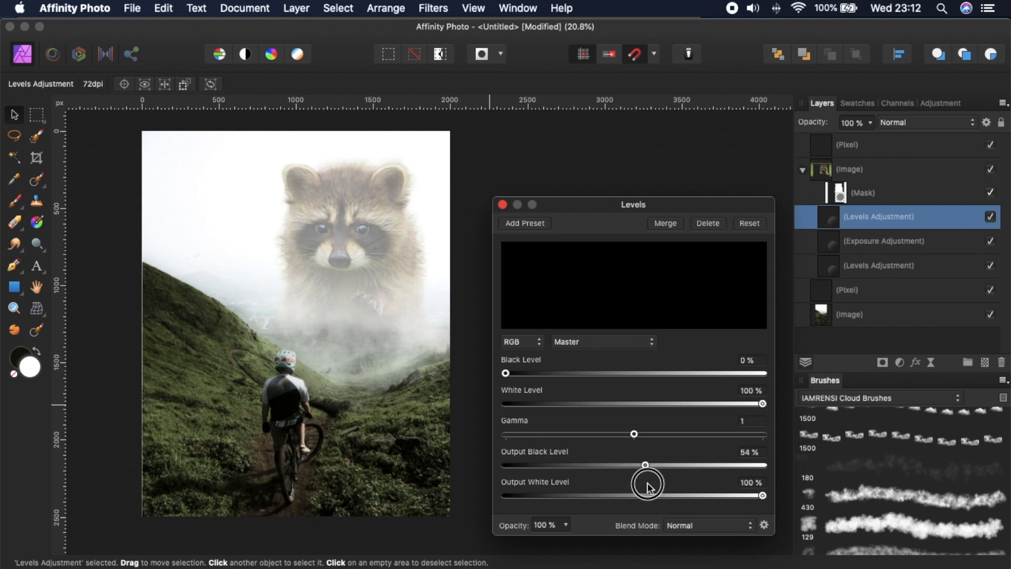
{"action": "left_click", "coordinate": [502, 205]}
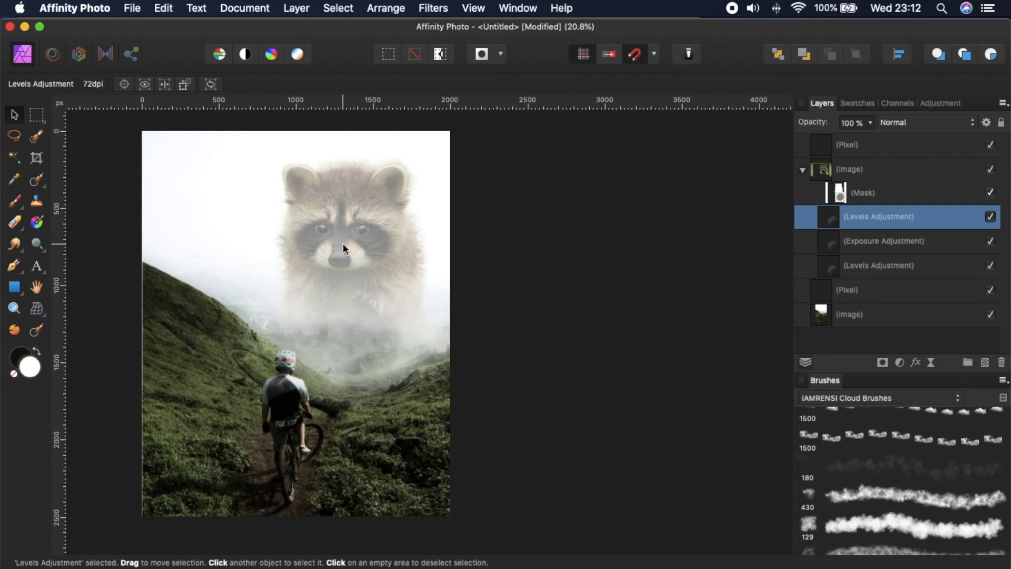
Paint black over the raccoon's face on the new Levels adjustment using the 180 px cloud brush enlarged to 416,4 px, and set the adjustment's opacity to 72%
{"action": "key", "text": "b"}
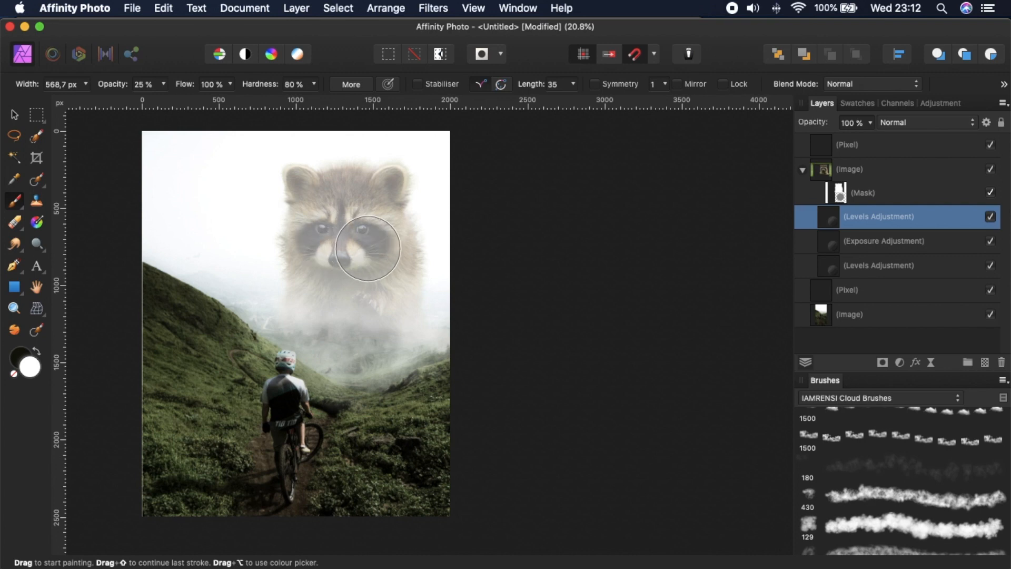
{"action": "key", "text": "x"}
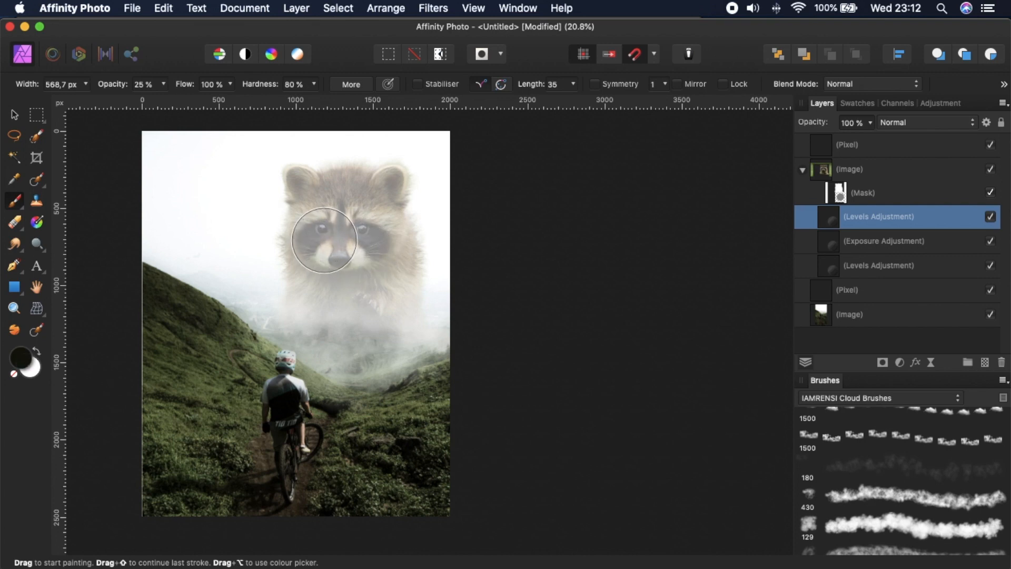
{"action": "left_click", "coordinate": [876, 468]}
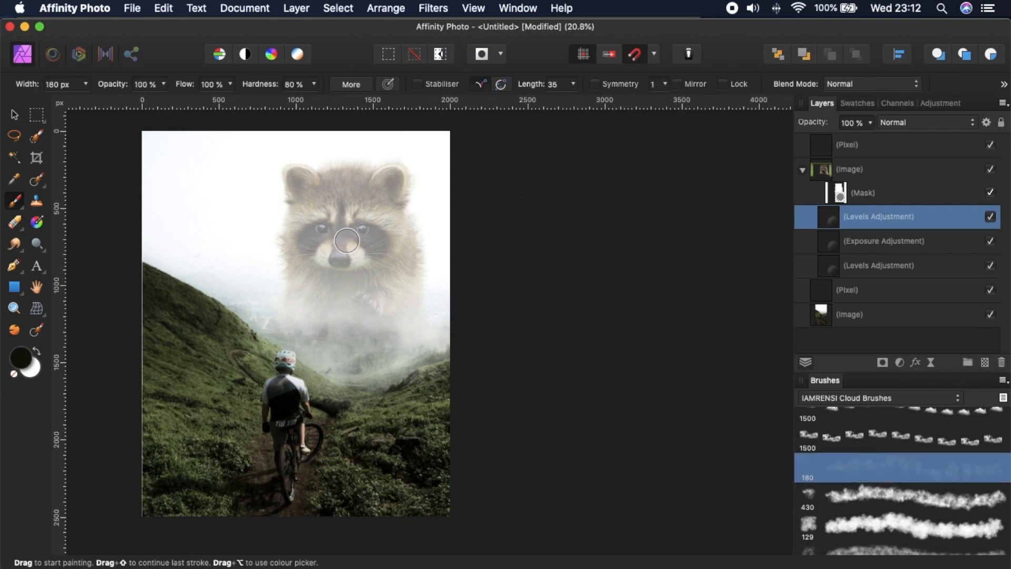
{"action": "key", "text": "bracketright"}
{"action": "key", "text": "bracketright"}
{"action": "key", "text": "bracketright"}
{"action": "key", "text": "bracketright"}
{"action": "key", "text": "bracketright"}
{"action": "key", "text": "bracketright"}
{"action": "mouse_move", "coordinate": [338, 246]}
{"action": "left_mouse_down"}
{"action": "mouse_move", "coordinate": [332, 274]}
{"action": "mouse_move", "coordinate": [371, 250]}
{"action": "mouse_move", "coordinate": [364, 238]}
{"action": "mouse_move", "coordinate": [330, 241]}
{"action": "mouse_move", "coordinate": [359, 261]}
{"action": "mouse_move", "coordinate": [366, 222]}
{"action": "mouse_move", "coordinate": [313, 226]}
{"action": "mouse_move", "coordinate": [337, 261]}
{"action": "mouse_move", "coordinate": [375, 244]}
{"action": "mouse_move", "coordinate": [334, 258]}
{"action": "mouse_move", "coordinate": [307, 232]}
{"action": "mouse_move", "coordinate": [331, 216]}
{"action": "mouse_move", "coordinate": [366, 219]}
{"action": "mouse_move", "coordinate": [378, 237]}
{"action": "mouse_move", "coordinate": [334, 269]}
{"action": "mouse_move", "coordinate": [343, 267]}
{"action": "mouse_move", "coordinate": [312, 274]}
{"action": "mouse_move", "coordinate": [385, 238]}
{"action": "mouse_move", "coordinate": [328, 255]}
{"action": "left_mouse_up"}
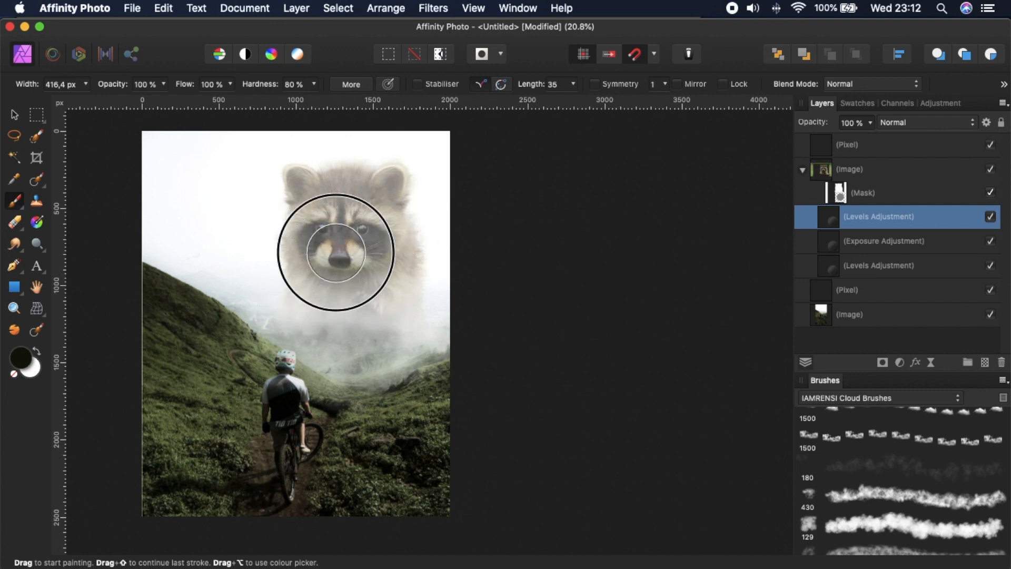
{"action": "mouse_move", "coordinate": [818, 126]}
{"action": "left_mouse_down"}
{"action": "mouse_move", "coordinate": [790, 125]}
{"action": "mouse_move", "coordinate": [802, 129]}
{"action": "left_mouse_up"}
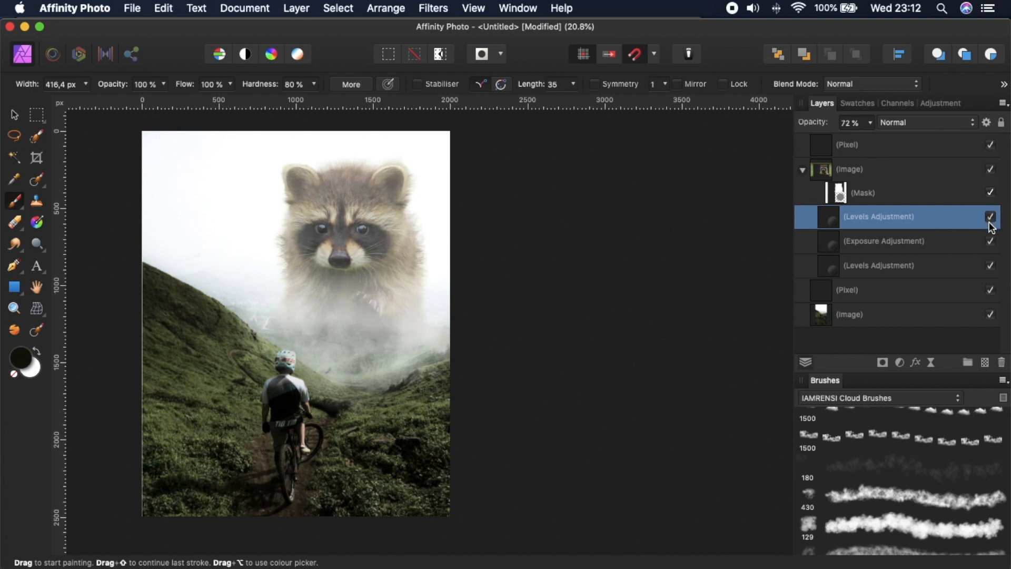
Compare the raccoon's lower body with and without the Exposure adjustment and the lower Levels adjustment, leaving both visible
{"action": "key", "text": "super+plus"}
{"action": "key", "text": "super+plus"}
{"action": "key", "text": "space"}
{"action": "left_click_drag", "start_coordinate": [333, 309], "coordinate": [449, 343]}
{"action": "key", "text": "["}
{"action": "key", "text": "["}
{"action": "key", "text": "["}
{"action": "key", "text": "["}
{"action": "key", "text": "["}
{"action": "key", "text": "["}
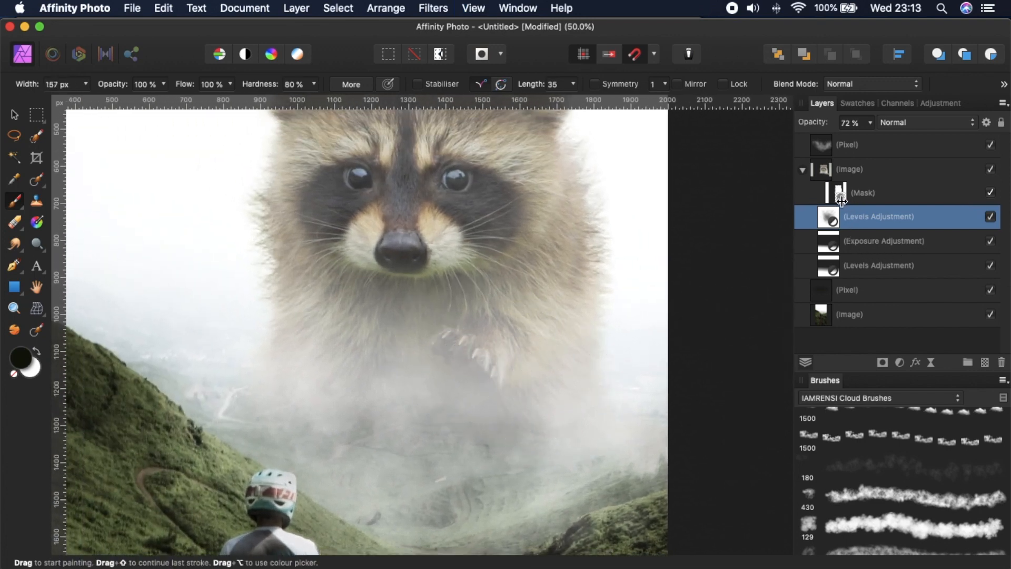
{"action": "left_click", "coordinate": [858, 247]}
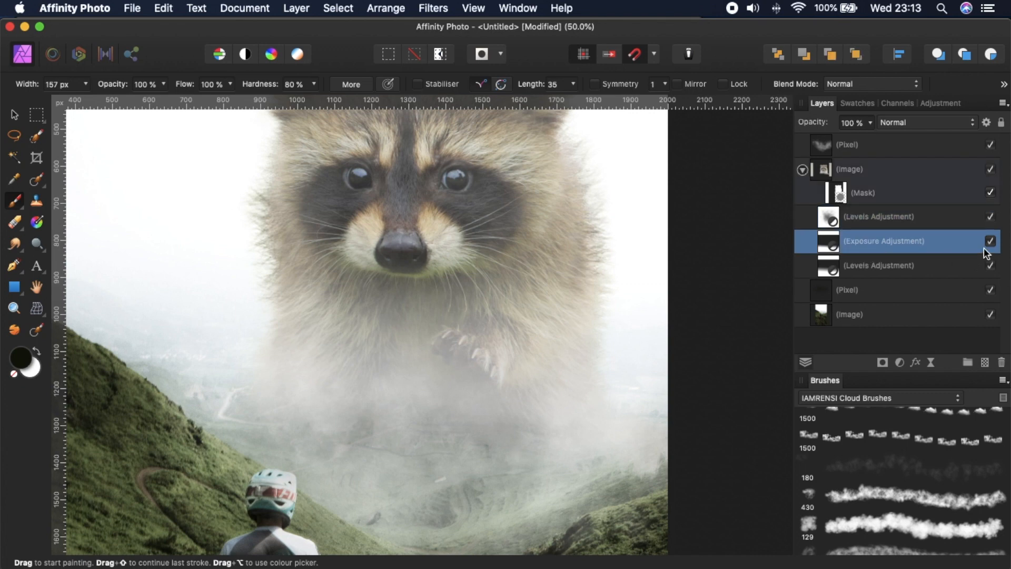
{"action": "left_click", "coordinate": [991, 242]}
{"action": "left_click", "coordinate": [990, 266]}
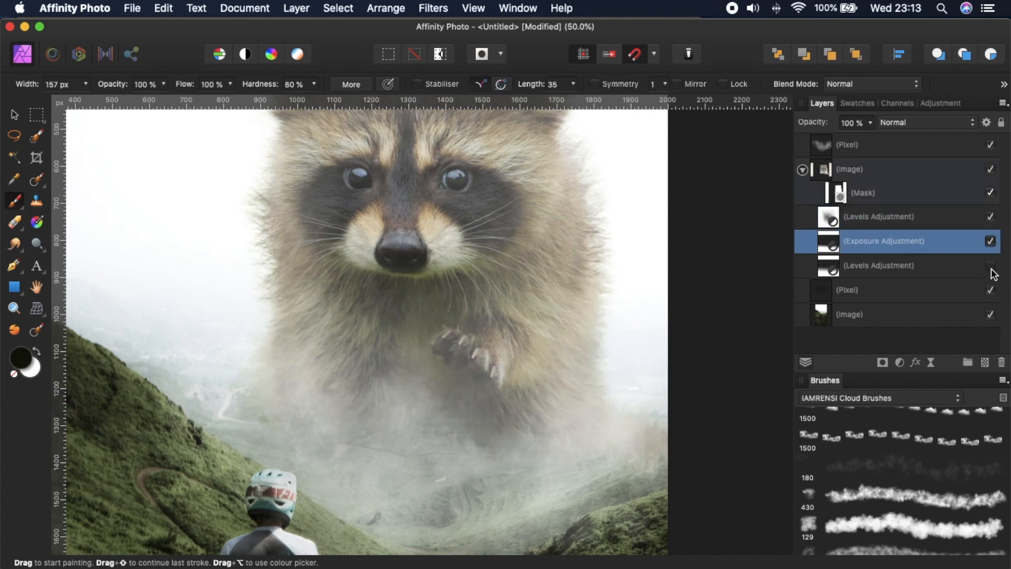
{"action": "left_click", "coordinate": [992, 267]}
{"action": "left_click", "coordinate": [992, 268]}
{"action": "left_click", "coordinate": [992, 269]}
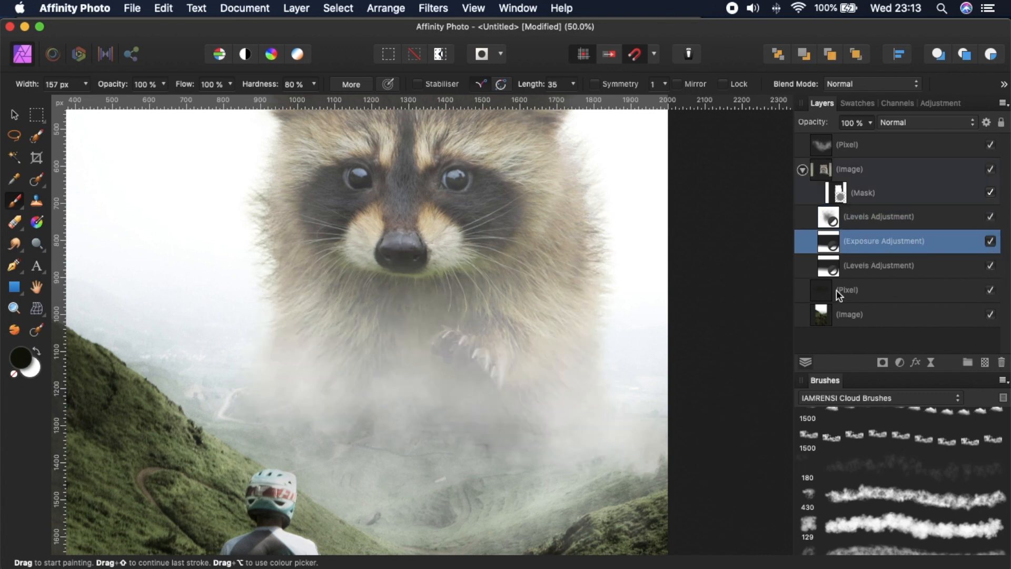
Paint black over the raccoon's paw on the lower Levels adjustment with a 113,5 px brush, and compare the image with and without that adjustment
{"action": "left_click", "coordinate": [829, 272]}
{"action": "key", "text": "["}
{"action": "key", "text": "["}
{"action": "left_click_drag", "start_coordinate": [453, 348], "coordinate": [457, 347]}
{"action": "mouse_move", "coordinate": [452, 349]}
{"action": "left_mouse_down"}
{"action": "mouse_move", "coordinate": [480, 362]}
{"action": "mouse_move", "coordinate": [451, 368]}
{"action": "mouse_move", "coordinate": [500, 371]}
{"action": "mouse_move", "coordinate": [452, 343]}
{"action": "mouse_move", "coordinate": [501, 377]}
{"action": "mouse_move", "coordinate": [537, 343]}
{"action": "mouse_move", "coordinate": [534, 358]}
{"action": "mouse_move", "coordinate": [461, 361]}
{"action": "mouse_move", "coordinate": [476, 379]}
{"action": "mouse_move", "coordinate": [505, 366]}
{"action": "mouse_move", "coordinate": [468, 344]}
{"action": "mouse_move", "coordinate": [490, 361]}
{"action": "mouse_move", "coordinate": [506, 334]}
{"action": "mouse_move", "coordinate": [446, 382]}
{"action": "mouse_move", "coordinate": [510, 401]}
{"action": "mouse_move", "coordinate": [536, 368]}
{"action": "left_mouse_up"}
{"action": "key", "text": "super+0"}
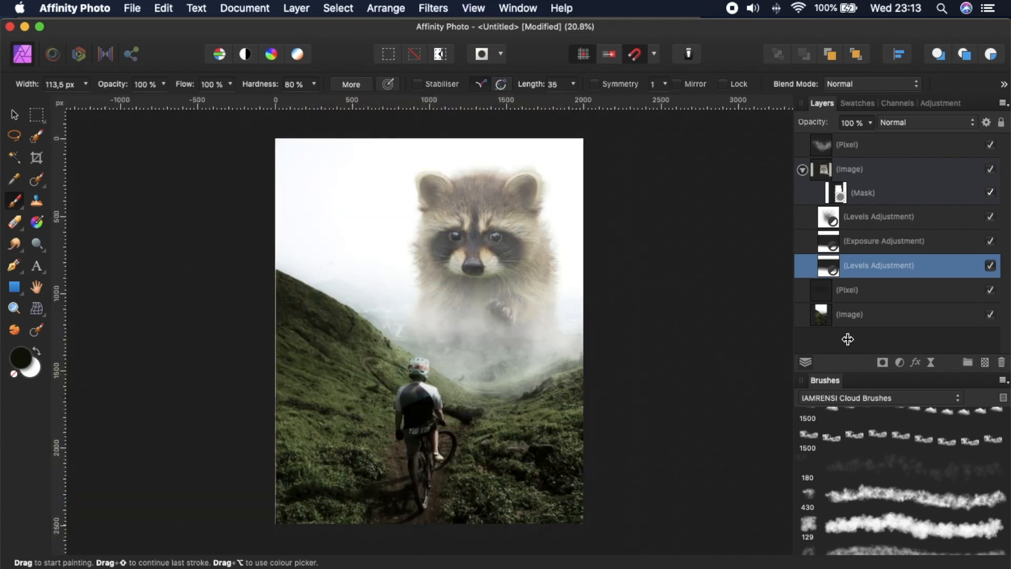
{"action": "left_click", "coordinate": [990, 266]}
{"action": "left_click", "coordinate": [990, 266]}
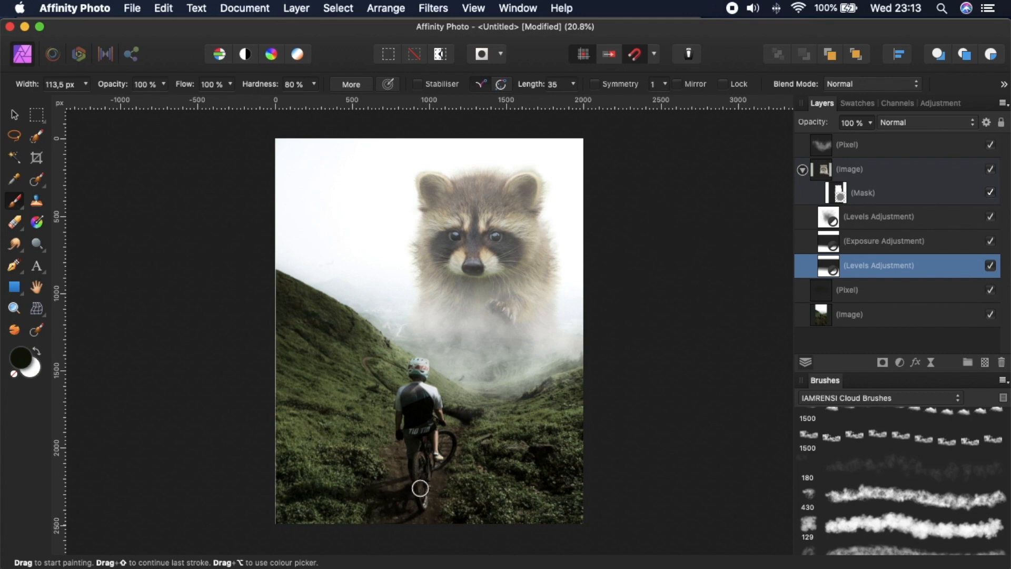
Add a second Exposure adjustment inside the raccoon image layer, directly above the upper Levels adjustment
{"action": "left_click", "coordinate": [802, 169]}
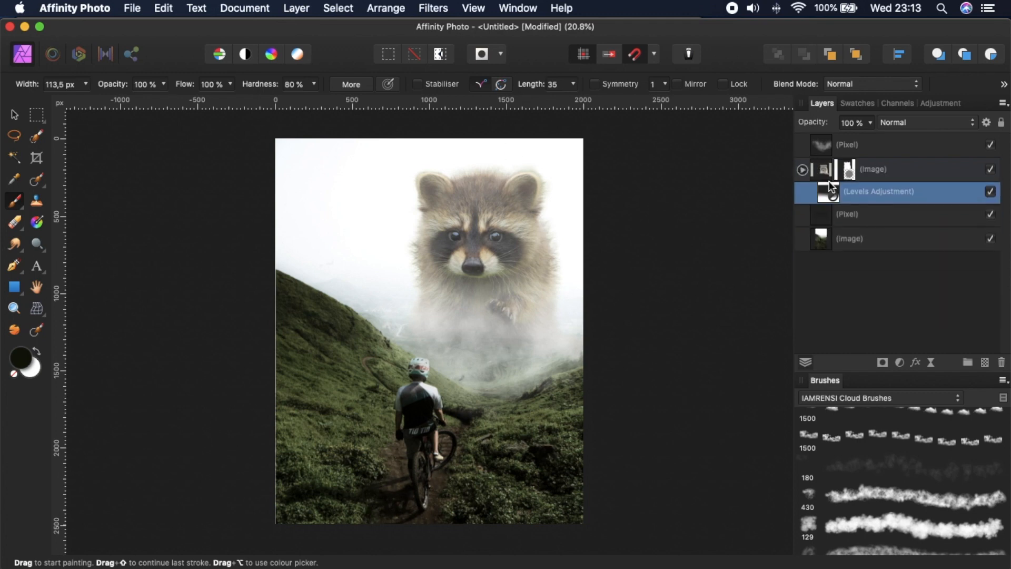
{"action": "left_click", "coordinate": [849, 170]}
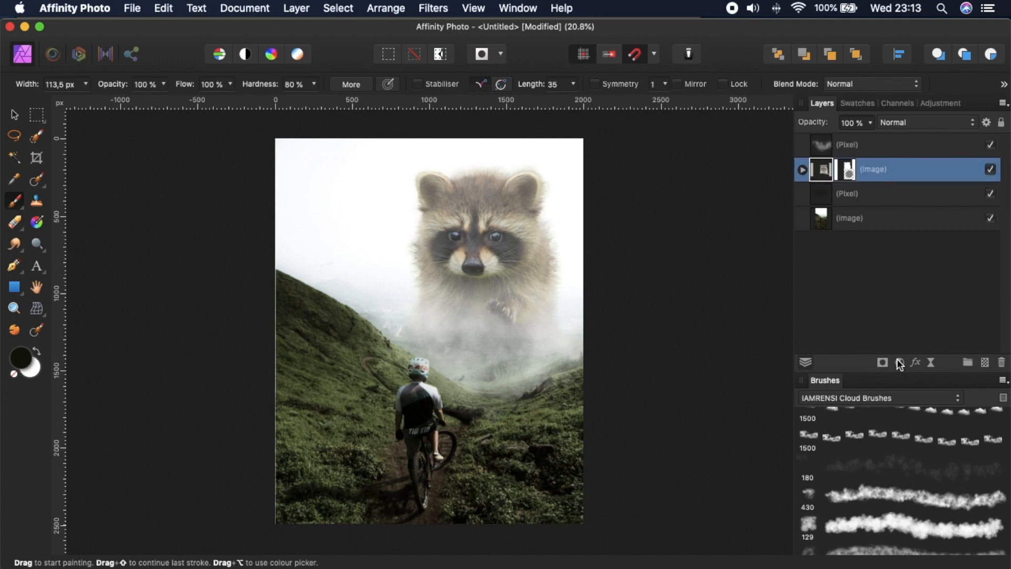
{"action": "left_click", "coordinate": [801, 170]}
{"action": "left_click", "coordinate": [886, 219]}
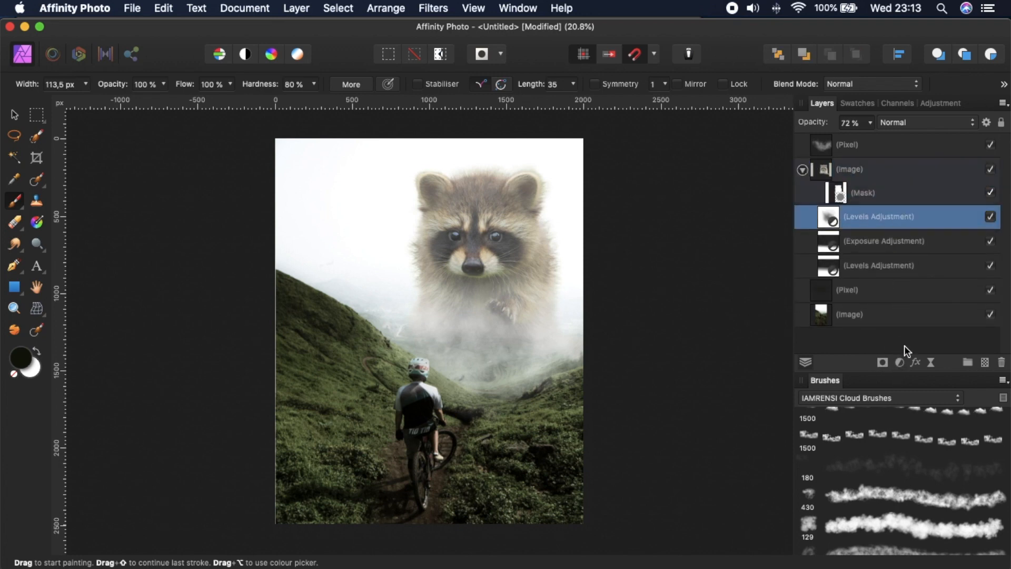
{"action": "left_click", "coordinate": [900, 362]}
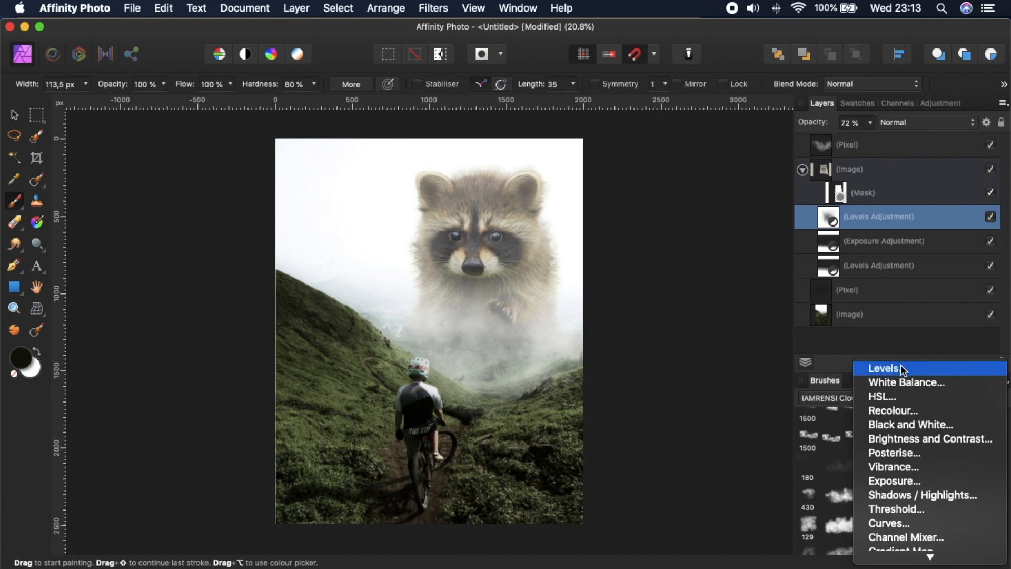
{"action": "left_click", "coordinate": [895, 480]}
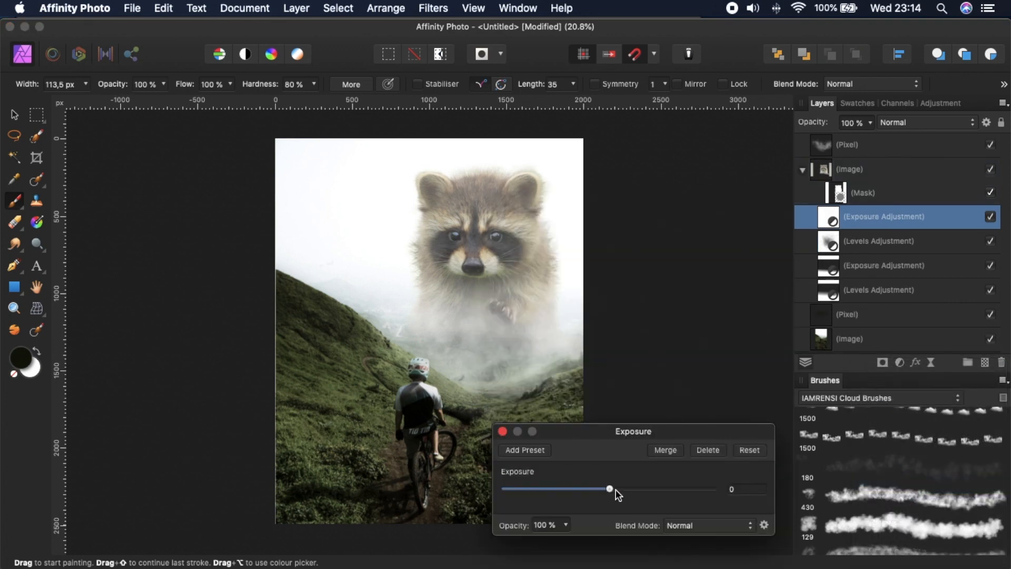
Set the new Exposure adjustment to -2,614, close its settings and invert its mask to hide the darkening
{"action": "left_click_drag", "start_coordinate": [606, 492], "coordinate": [573, 493]}
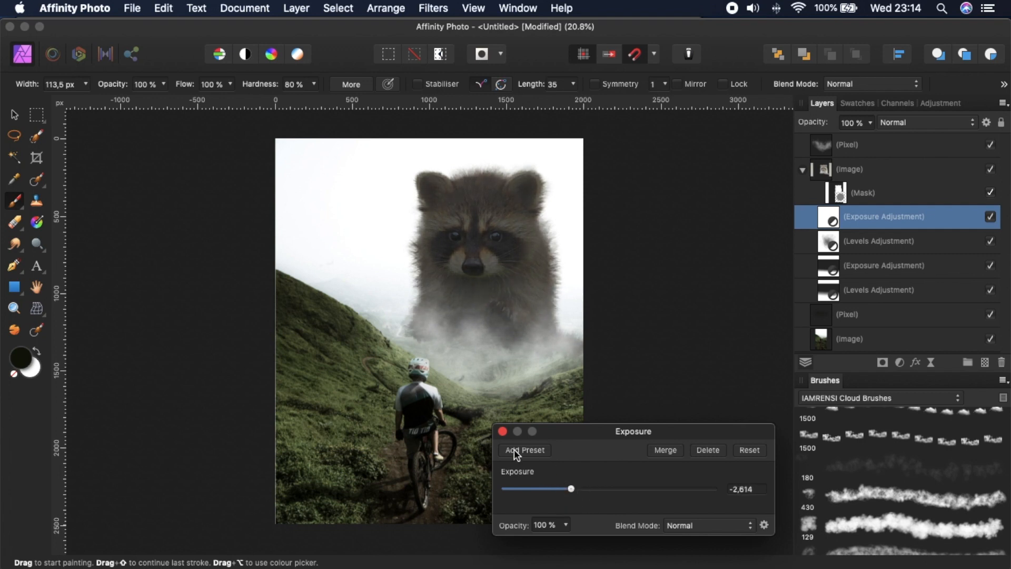
{"action": "left_click", "coordinate": [502, 432]}
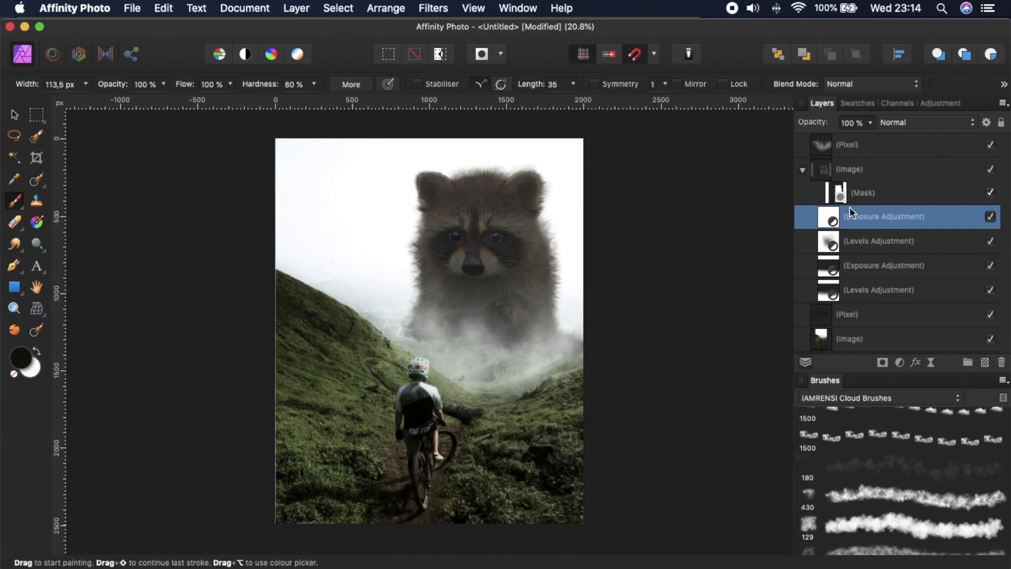
{"action": "key", "text": "super+i"}
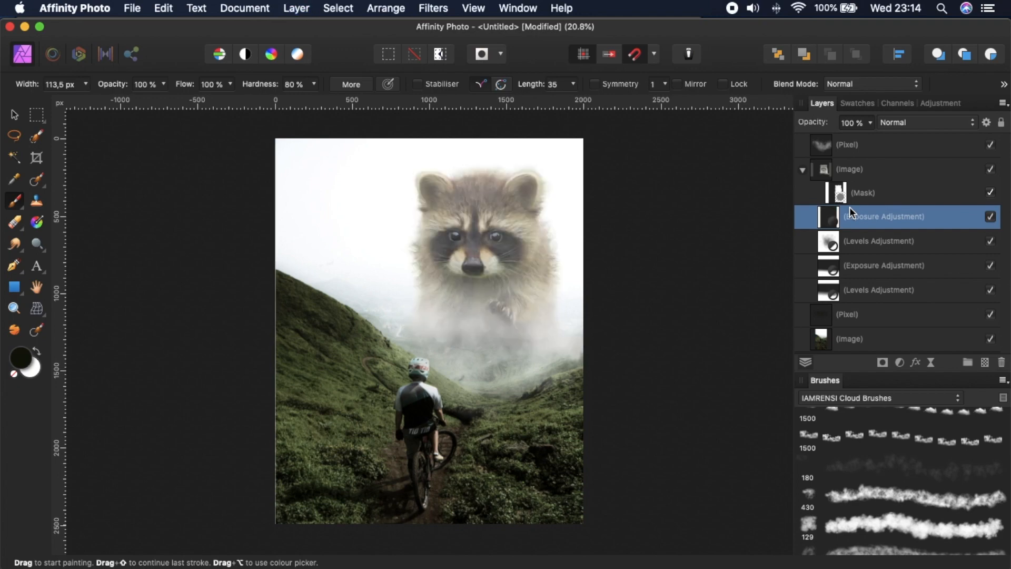
Paint white on the Exposure adjustment's mask with a 146,7 px brush to darken the raccoon's cheek, neck and chest
{"action": "scroll", "coordinate": [590, 361], "scroll_direction": "up", "scroll_amount": 3}
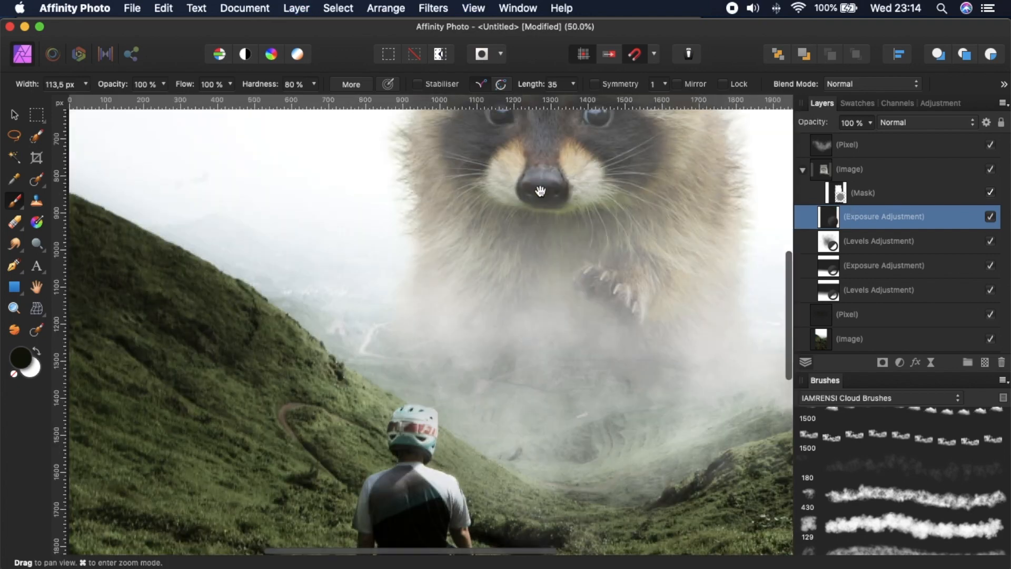
{"action": "scroll", "coordinate": [537, 189], "scroll_direction": "up", "scroll_amount": 3}
{"action": "key", "text": "bracketleft"}
{"action": "key", "text": "bracketright"}
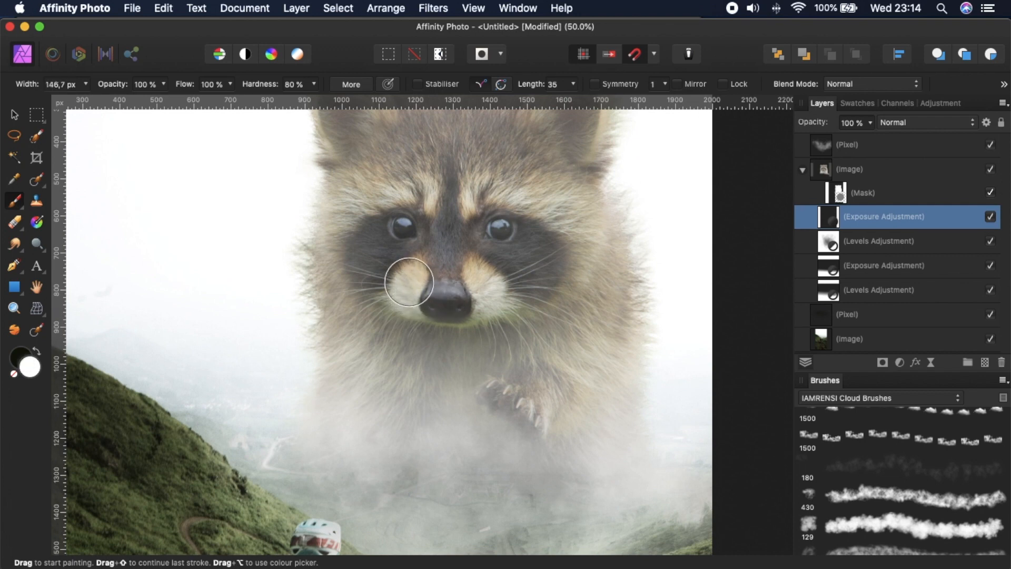
{"action": "key", "text": "x"}
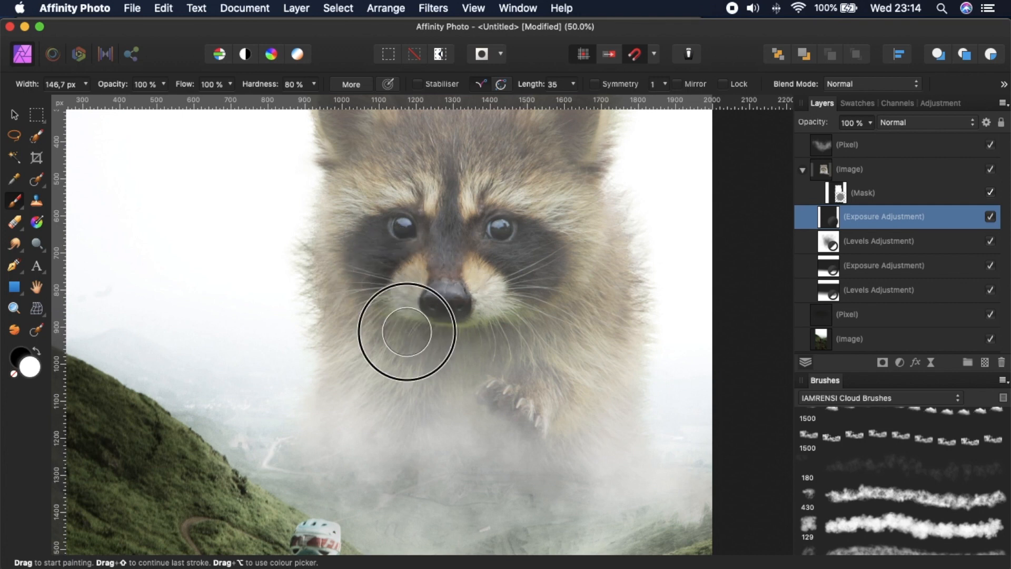
{"action": "scroll", "coordinate": [422, 337], "scroll_direction": "up", "scroll_amount": 3}
{"action": "scroll", "coordinate": [421, 337], "scroll_direction": "left", "scroll_amount": 3}
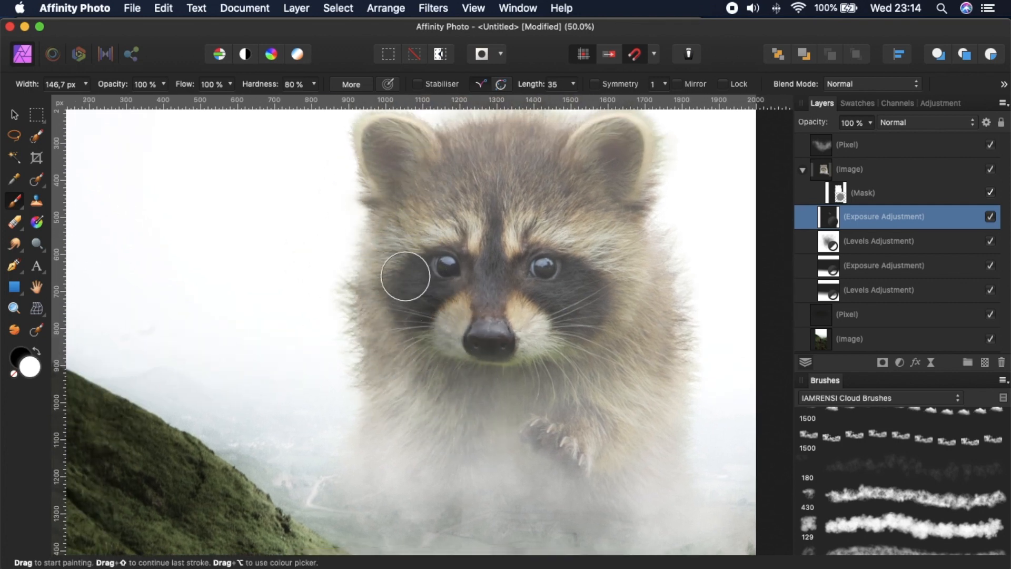
{"action": "scroll", "coordinate": [365, 411], "scroll_direction": "down", "scroll_amount": 3}
{"action": "scroll", "coordinate": [365, 411], "scroll_direction": "left", "scroll_amount": 1}
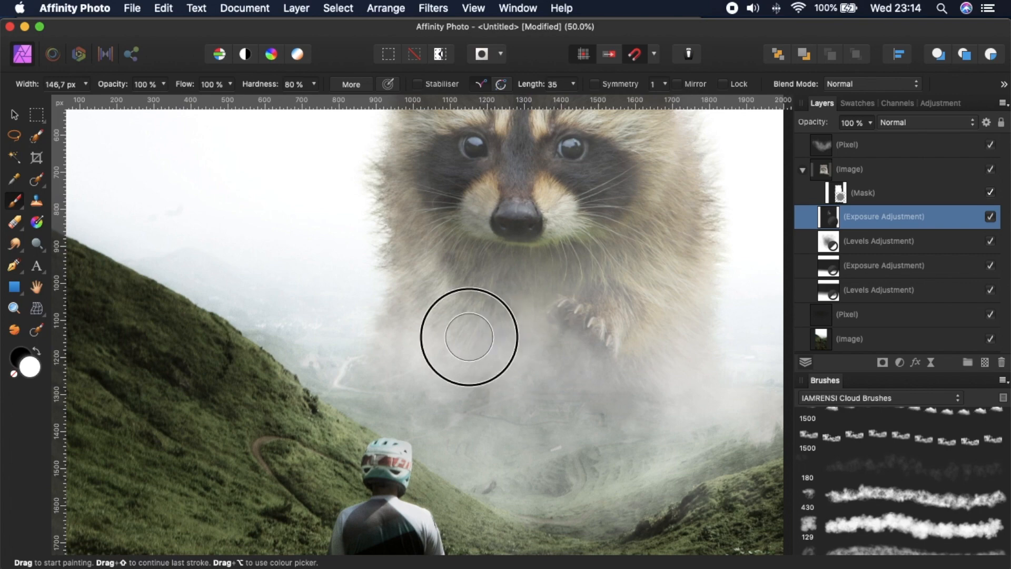
Continue painting white on the Exposure adjustment's mask to darken the raccoon's forehead, ears and the sides of its body
{"action": "key", "text": "space"}
{"action": "left_click_drag", "start_coordinate": [453, 236], "coordinate": [387, 400]}
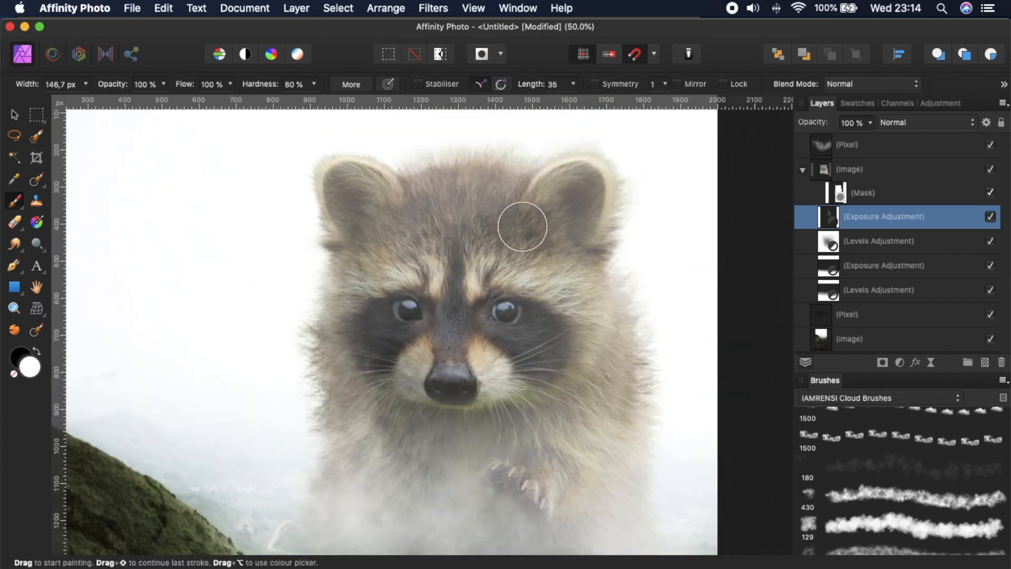
{"action": "scroll", "coordinate": [553, 222], "scroll_direction": "right", "scroll_amount": 5}
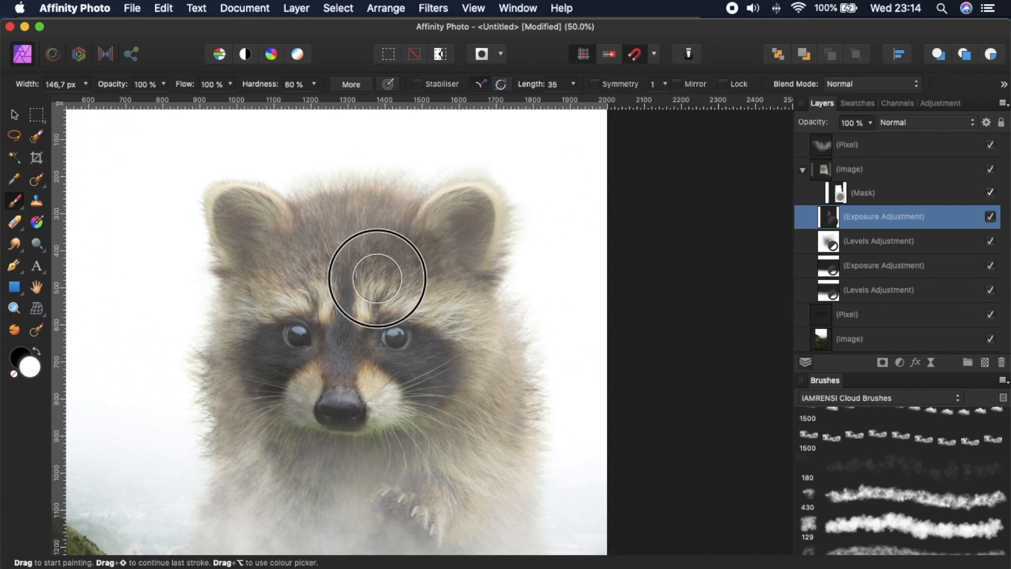
{"action": "scroll", "coordinate": [371, 284], "scroll_direction": "left", "scroll_amount": 3}
{"action": "scroll", "coordinate": [371, 284], "scroll_direction": "left", "scroll_amount": 3}
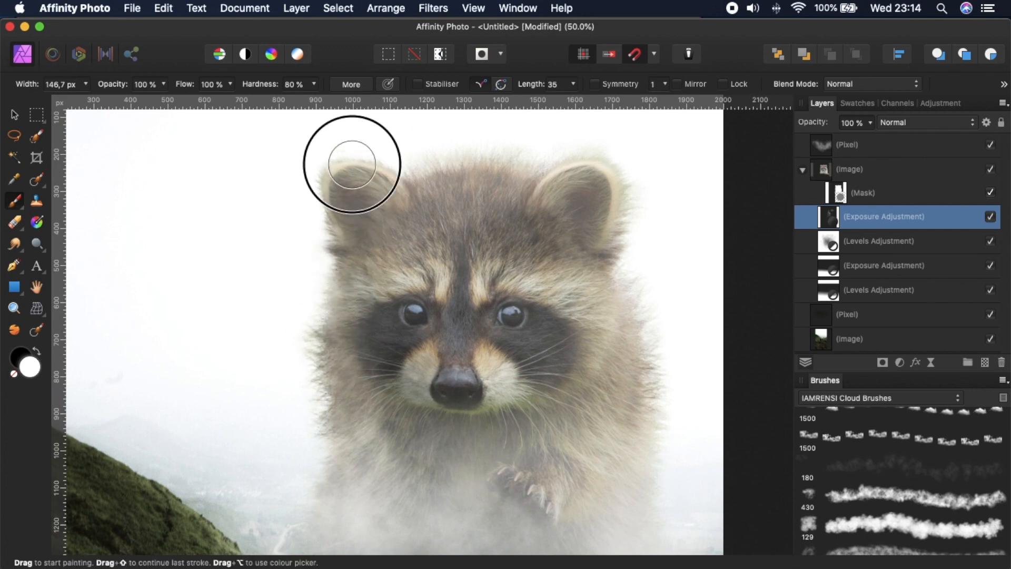
{"action": "scroll", "coordinate": [343, 293], "scroll_direction": "down", "scroll_amount": 5}
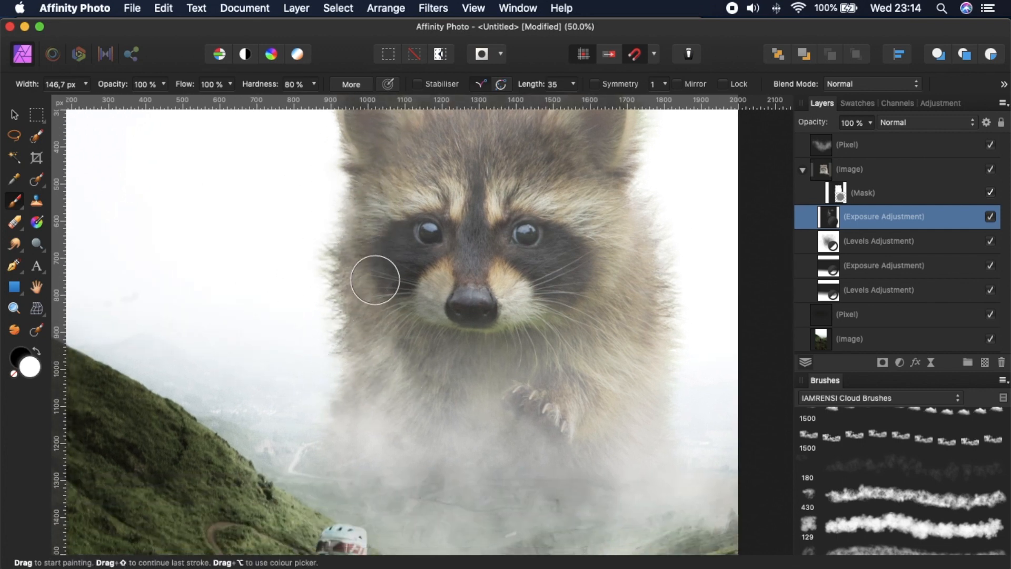
{"action": "left_click_drag", "start_coordinate": [394, 204], "coordinate": [346, 289]}
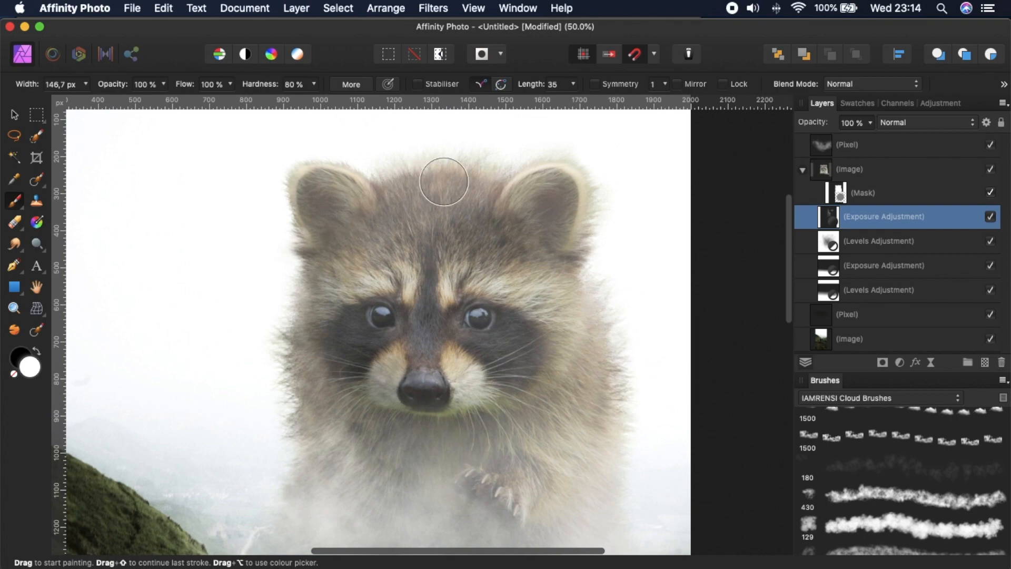
{"action": "scroll", "coordinate": [342, 242], "scroll_direction": "down", "scroll_amount": 7}
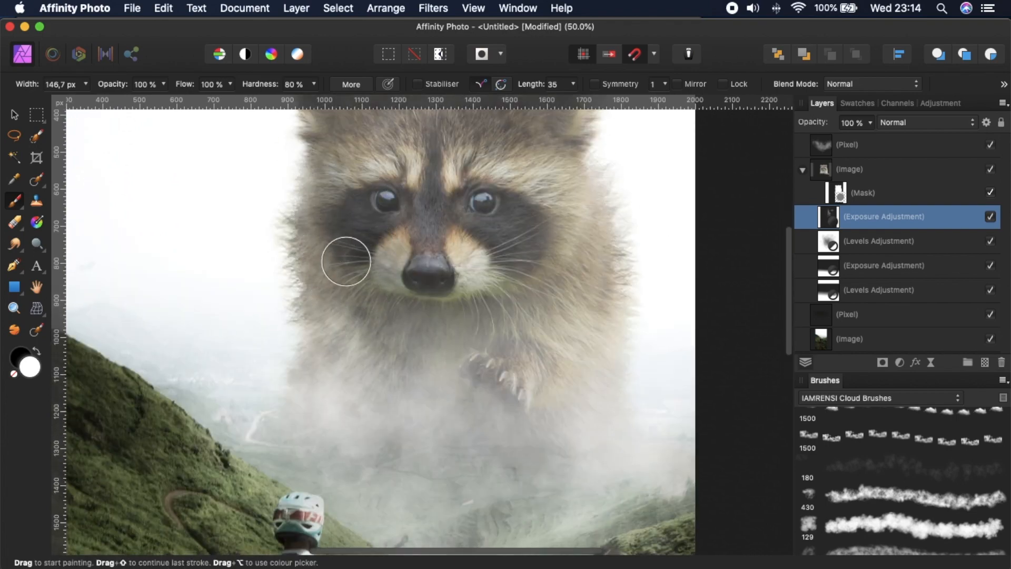
{"action": "scroll", "coordinate": [323, 316], "scroll_direction": "up", "scroll_amount": 6}
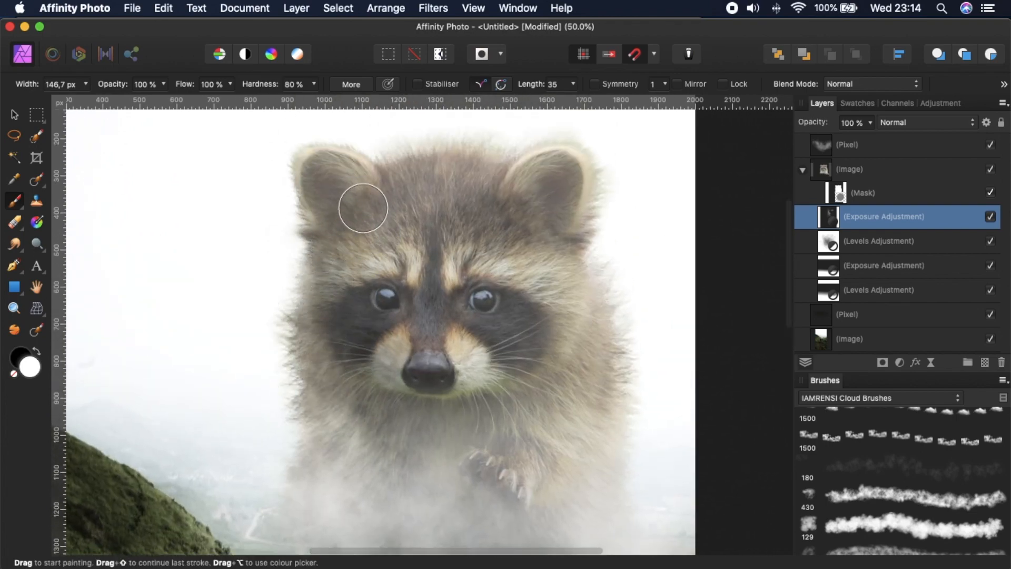
{"action": "scroll", "coordinate": [343, 273], "scroll_direction": "down", "scroll_amount": 10}
{"action": "scroll", "coordinate": [326, 305], "scroll_direction": "left", "scroll_amount": 2}
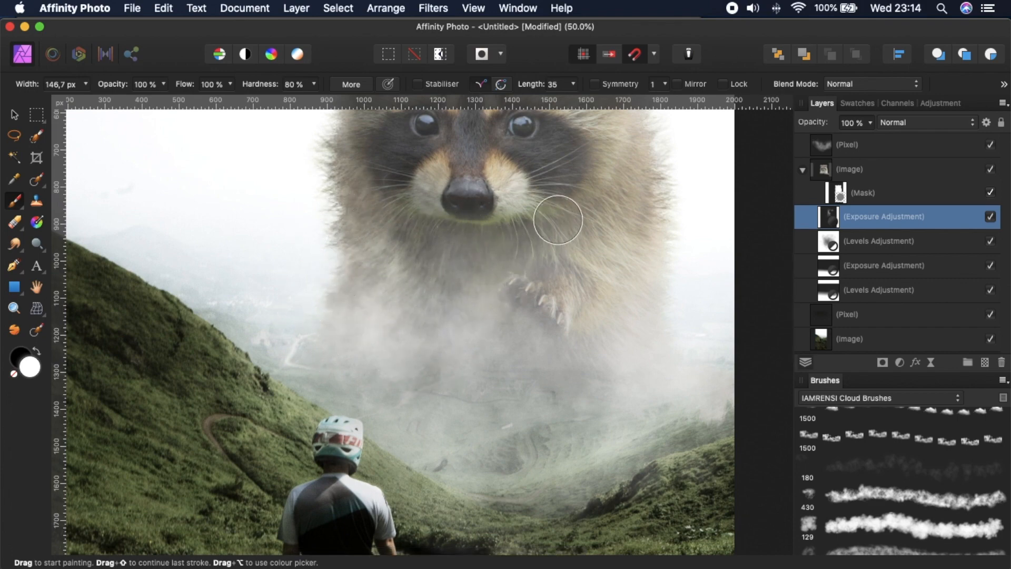
{"action": "scroll", "coordinate": [543, 242], "scroll_direction": "up", "scroll_amount": 9}
{"action": "scroll", "coordinate": [543, 242], "scroll_direction": "right", "scroll_amount": 6}
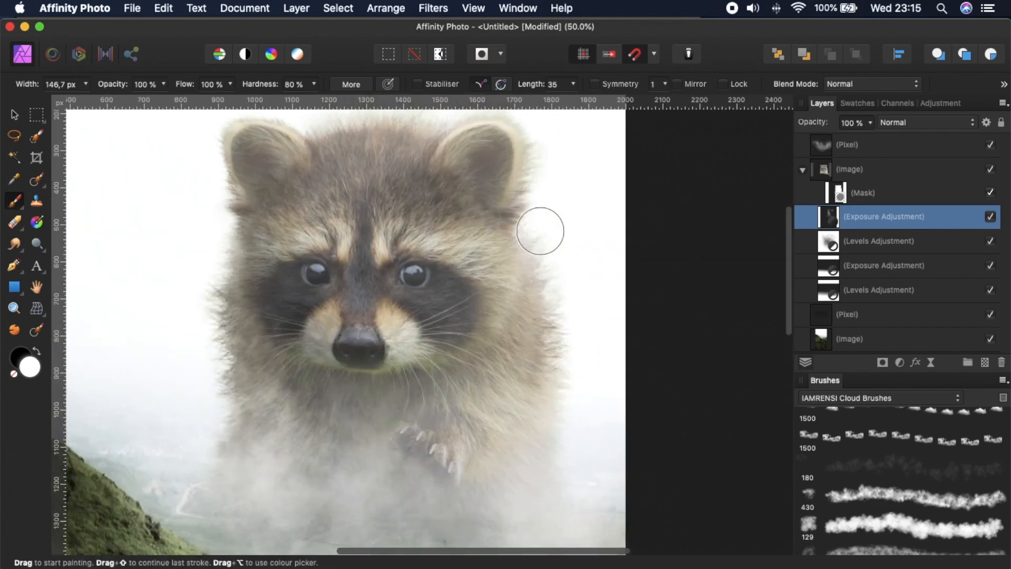
Compare the raccoon with and without the upper Exposure adjustment and set that adjustment's exposure to -4,464
{"action": "key", "text": "super+0"}
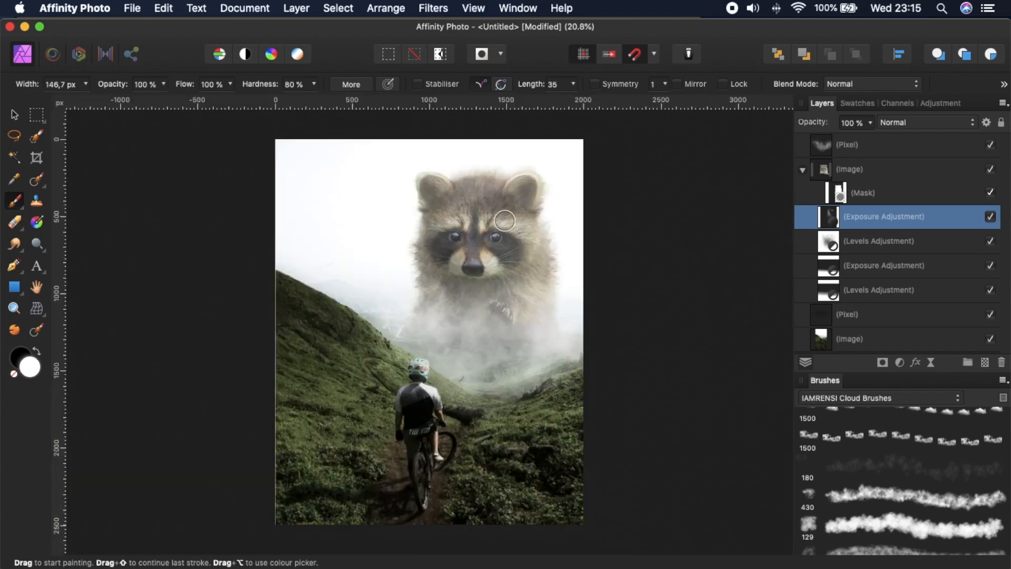
{"action": "left_click", "coordinate": [992, 217]}
{"action": "left_click", "coordinate": [992, 220]}
{"action": "left_click", "coordinate": [994, 220]}
{"action": "double_click", "coordinate": [831, 216]}
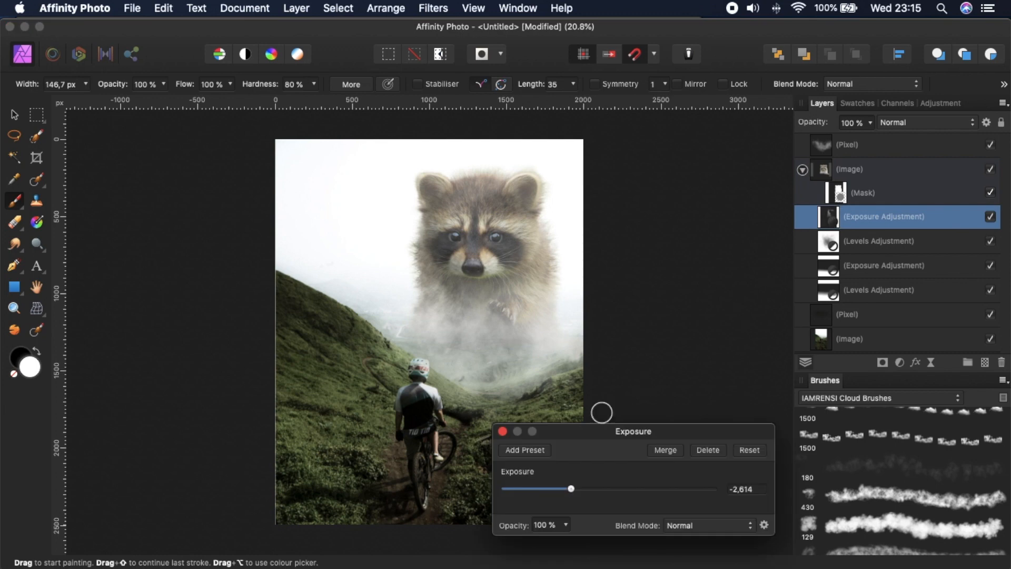
{"action": "mouse_move", "coordinate": [566, 489]}
{"action": "left_mouse_down"}
{"action": "mouse_move", "coordinate": [486, 490]}
{"action": "mouse_move", "coordinate": [588, 498]}
{"action": "mouse_move", "coordinate": [550, 493]}
{"action": "left_mouse_up"}
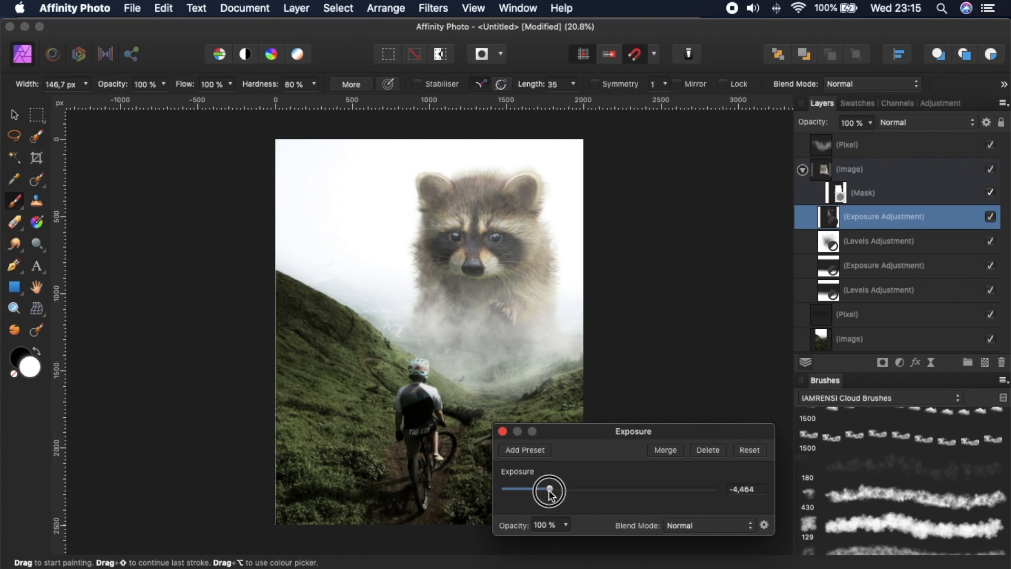
{"action": "left_click", "coordinate": [503, 431]}
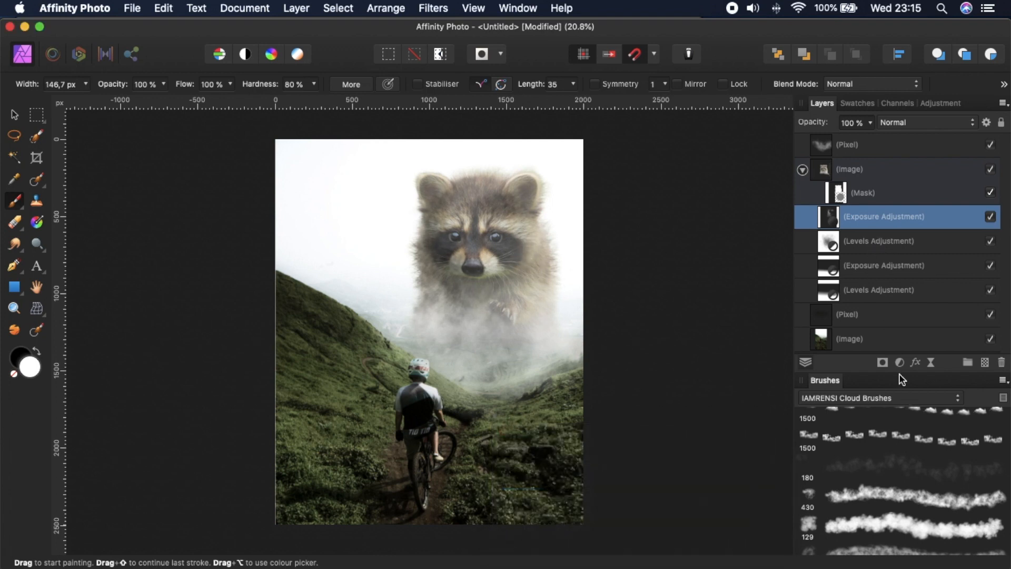
Add a Vibrance adjustment inside the raccoon image layer with Vibrance at -57 % and Saturation at -11 %
{"action": "left_click", "coordinate": [903, 360]}
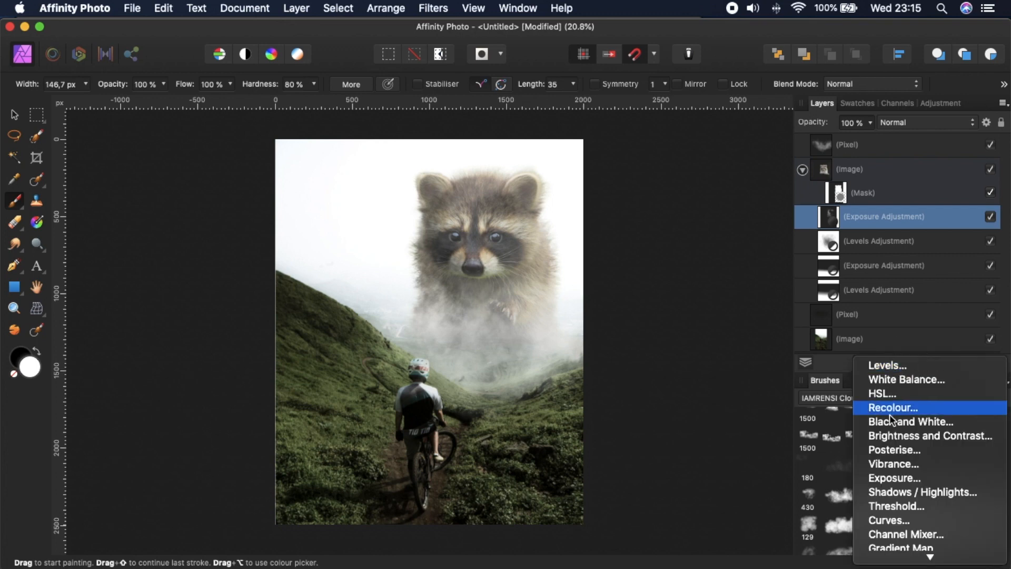
{"action": "left_click", "coordinate": [911, 465]}
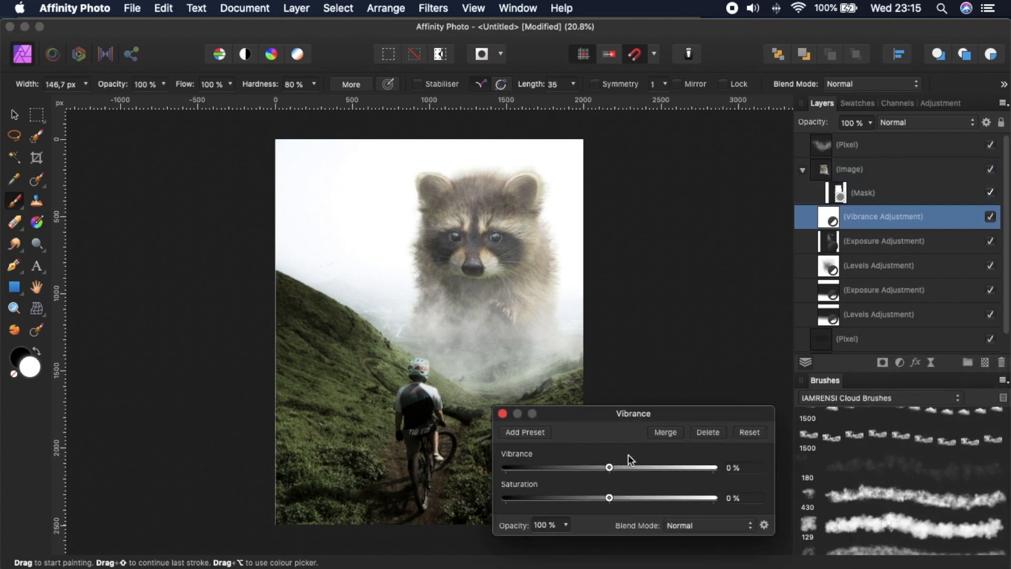
{"action": "left_click_drag", "start_coordinate": [609, 498], "coordinate": [589, 513]}
{"action": "left_click_drag", "start_coordinate": [607, 469], "coordinate": [549, 471]}
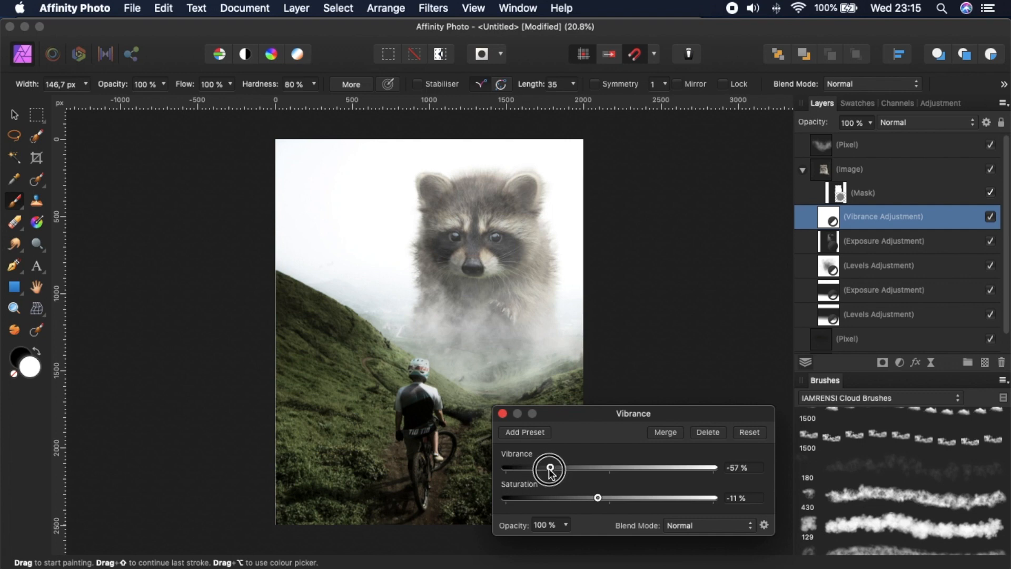
{"action": "left_click", "coordinate": [503, 413]}
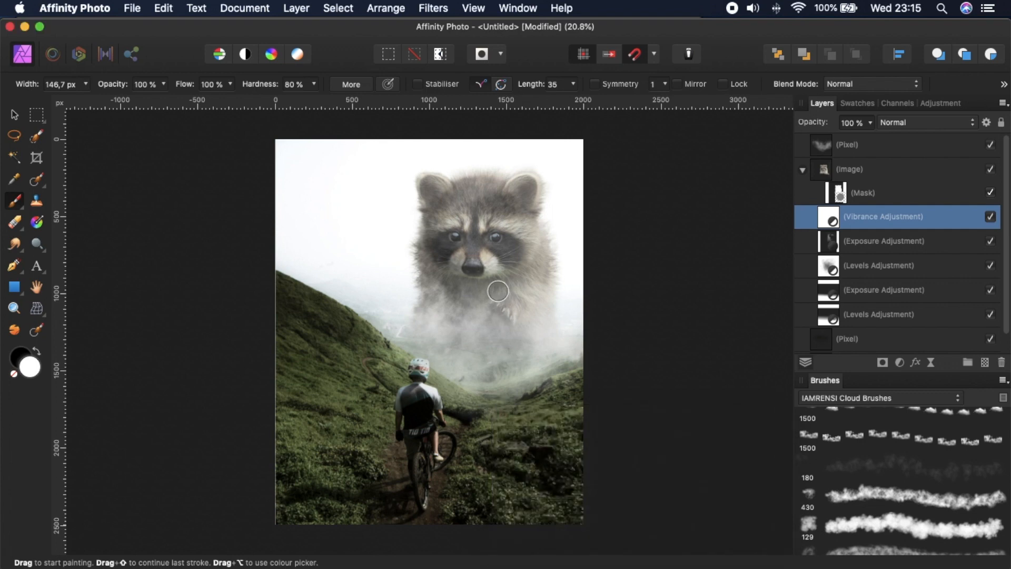
Raise the Output Black Level of the upper Levels adjustment in the raccoon layer to fade the animal further into the haze
{"action": "left_click", "coordinate": [990, 218]}
{"action": "double_click", "coordinate": [837, 271]}
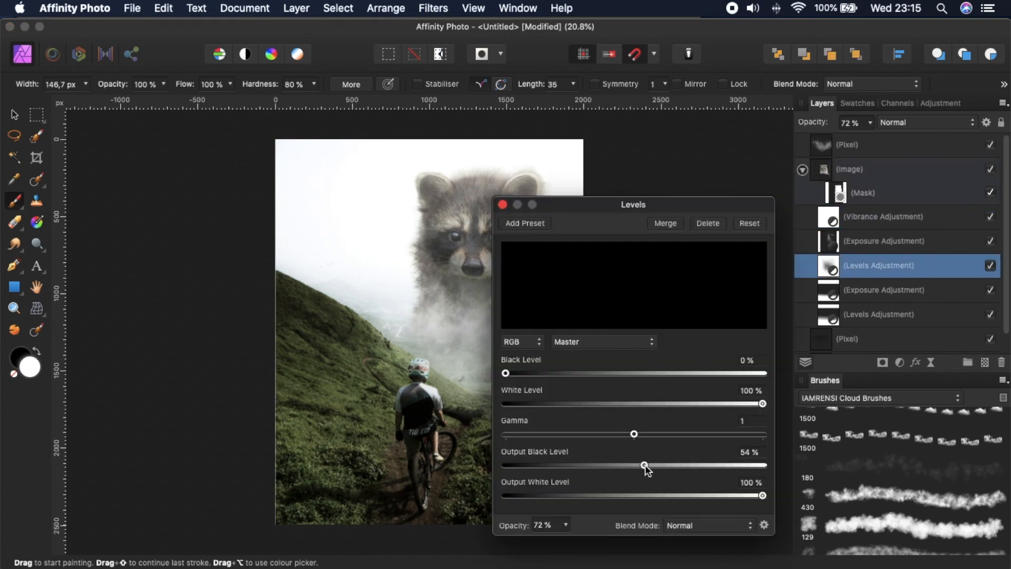
{"action": "left_click_drag", "start_coordinate": [657, 461], "coordinate": [670, 463]}
{"action": "key", "text": "space"}
{"action": "left_click_drag", "start_coordinate": [462, 393], "coordinate": [349, 391]}
{"action": "left_click_drag", "start_coordinate": [670, 464], "coordinate": [690, 473]}
{"action": "left_click", "coordinate": [502, 205]}
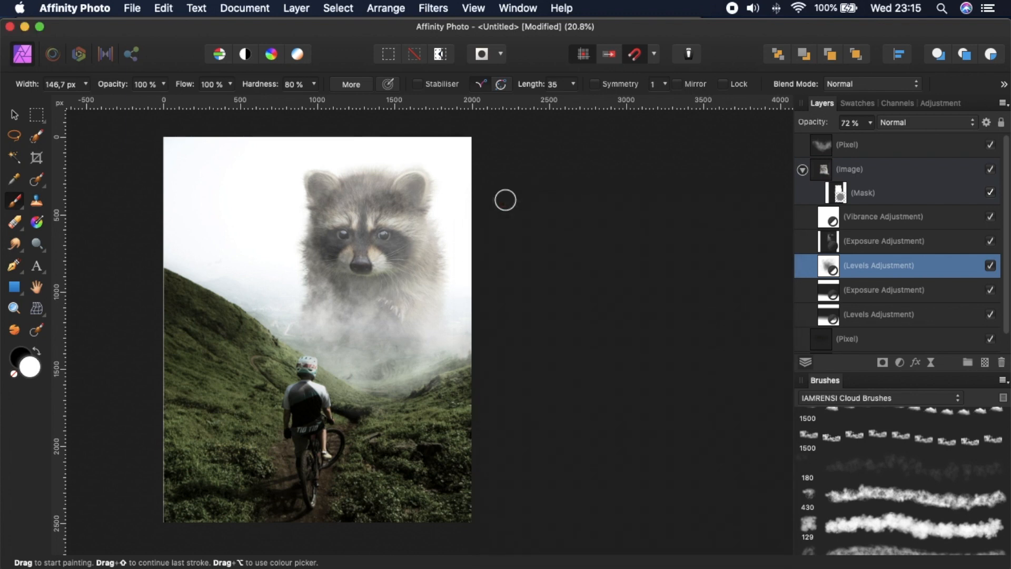
{"action": "scroll", "coordinate": [505, 200], "scroll_direction": "left", "scroll_amount": 5}
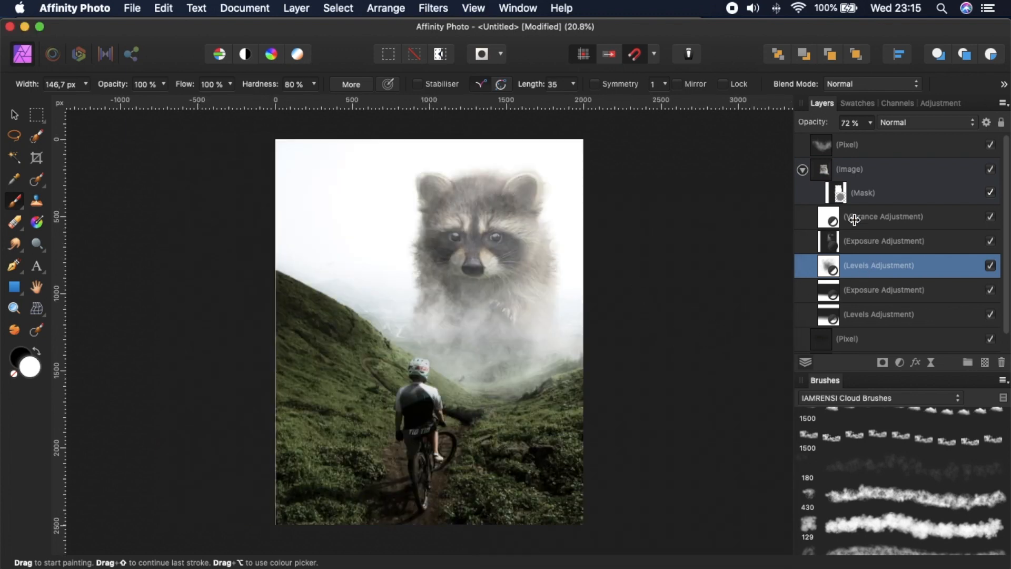
{"action": "left_click", "coordinate": [802, 170]}
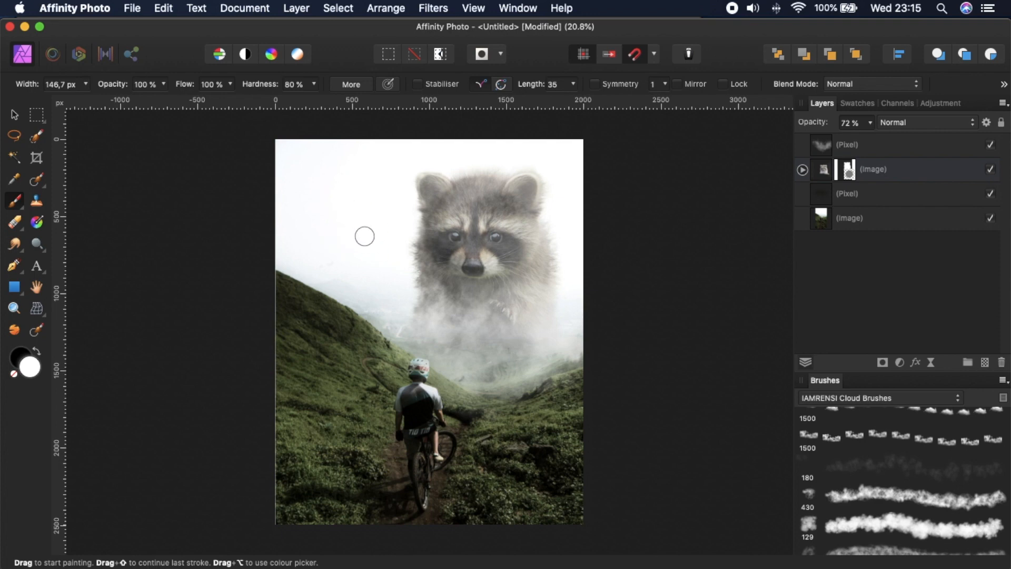
{"action": "left_click_drag", "start_coordinate": [872, 164], "coordinate": [867, 164]}
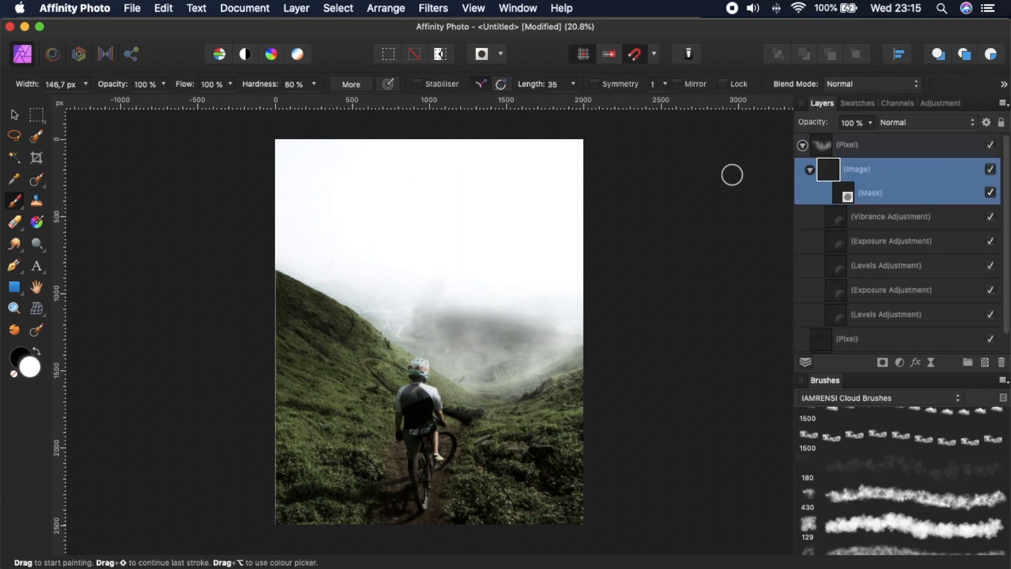
{"action": "key", "text": "super+z"}
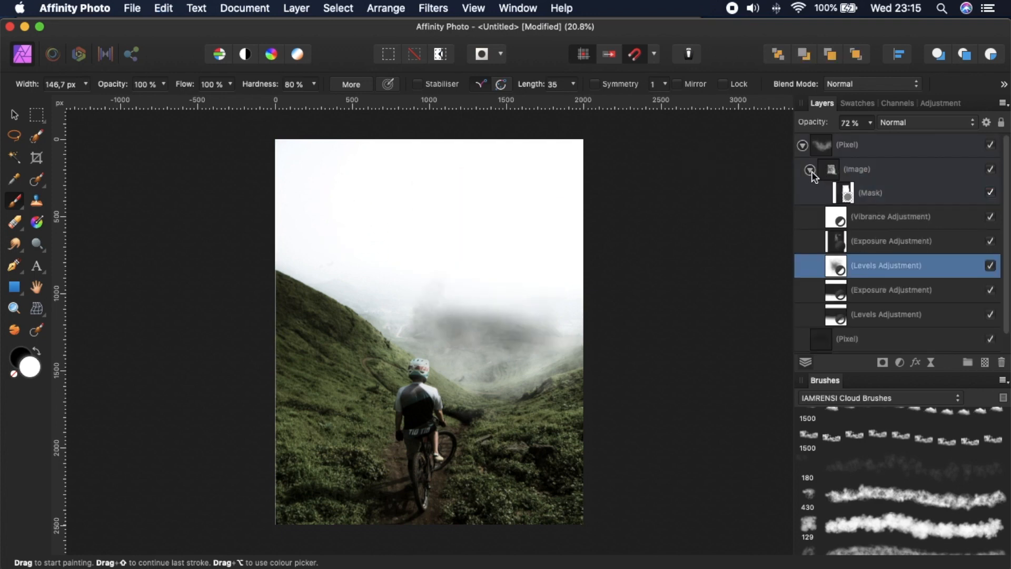
{"action": "left_click", "coordinate": [865, 171]}
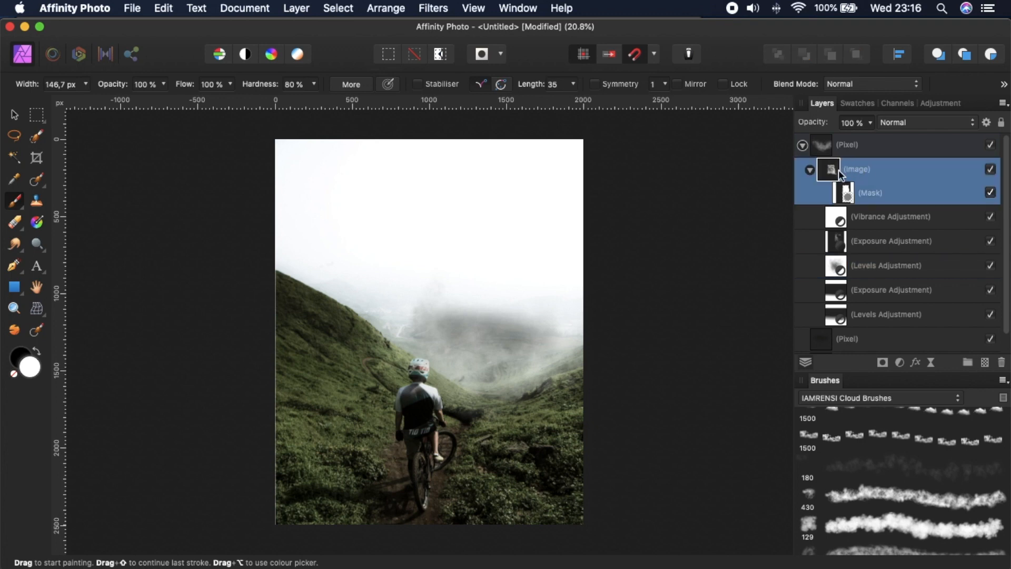
{"action": "key", "text": "super+z"}
{"action": "key", "text": "super+minus"}
{"action": "key", "text": "super+minus"}
{"action": "key", "text": "super+minus"}
{"action": "key", "text": "super+0"}
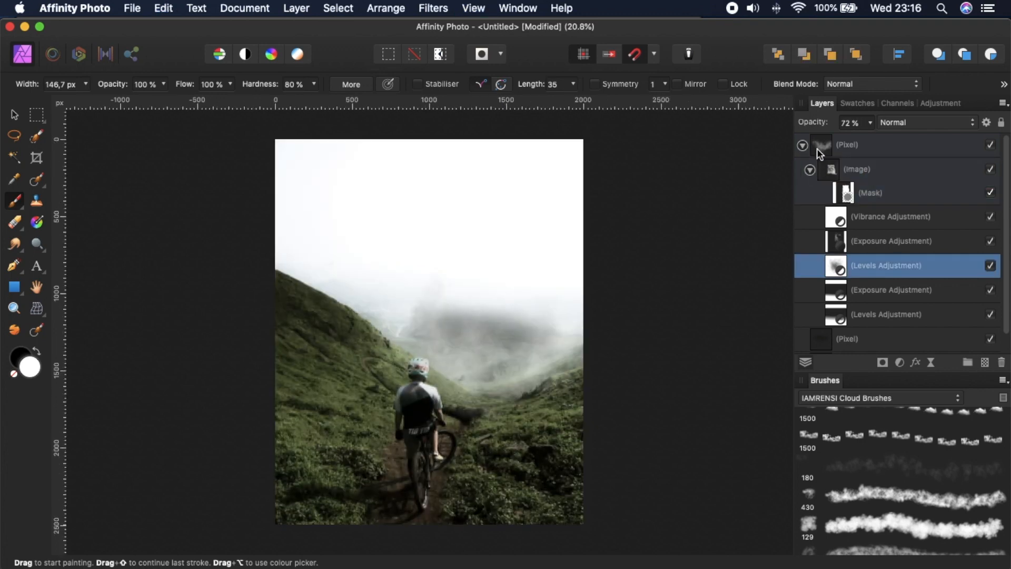
{"action": "key", "text": "super+z"}
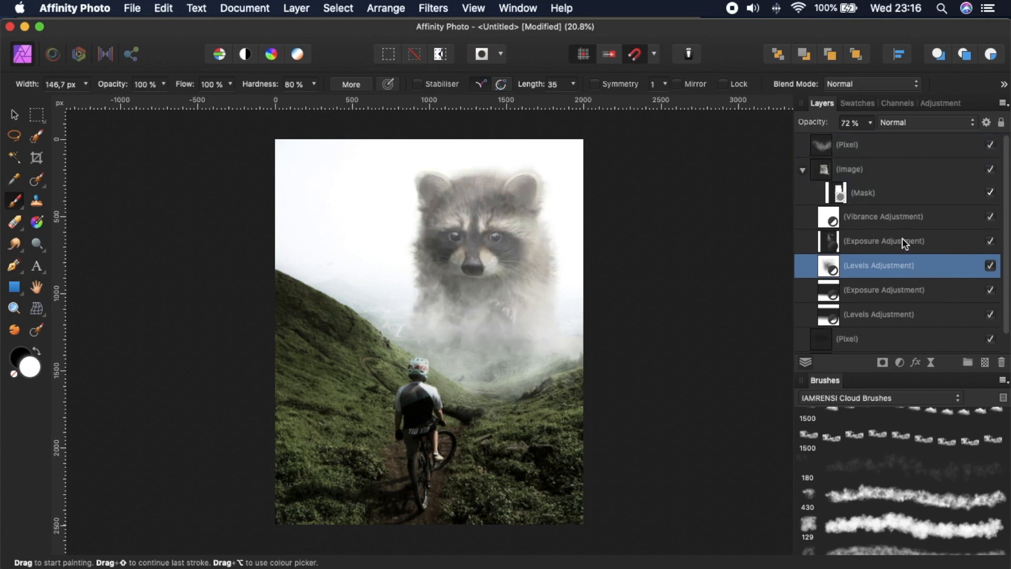
Duplicate the raccoon image layer with its mask and adjustments and move the copy beside the original, on its left
{"action": "left_click", "coordinate": [871, 171]}
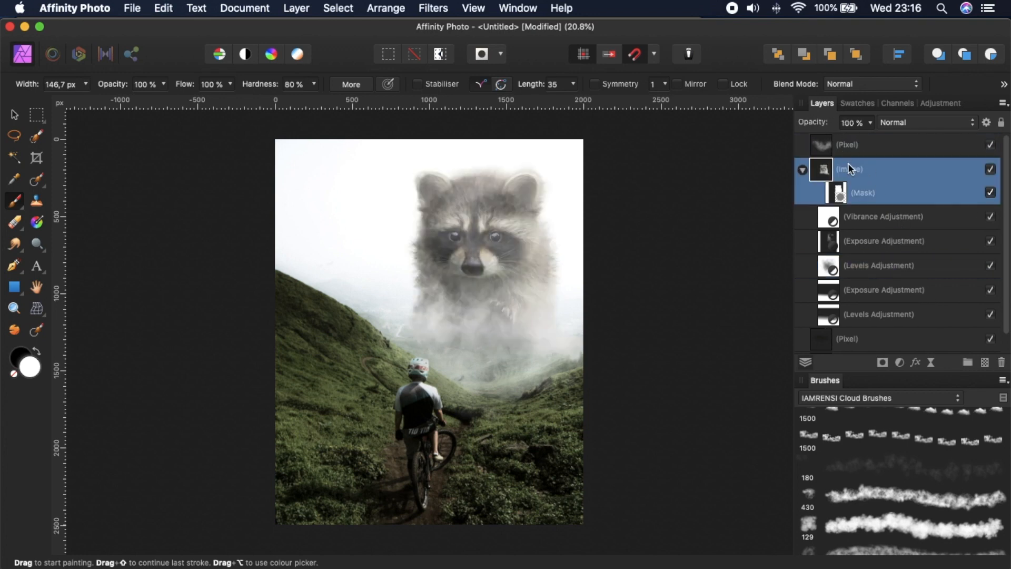
{"action": "left_click", "coordinate": [802, 170]}
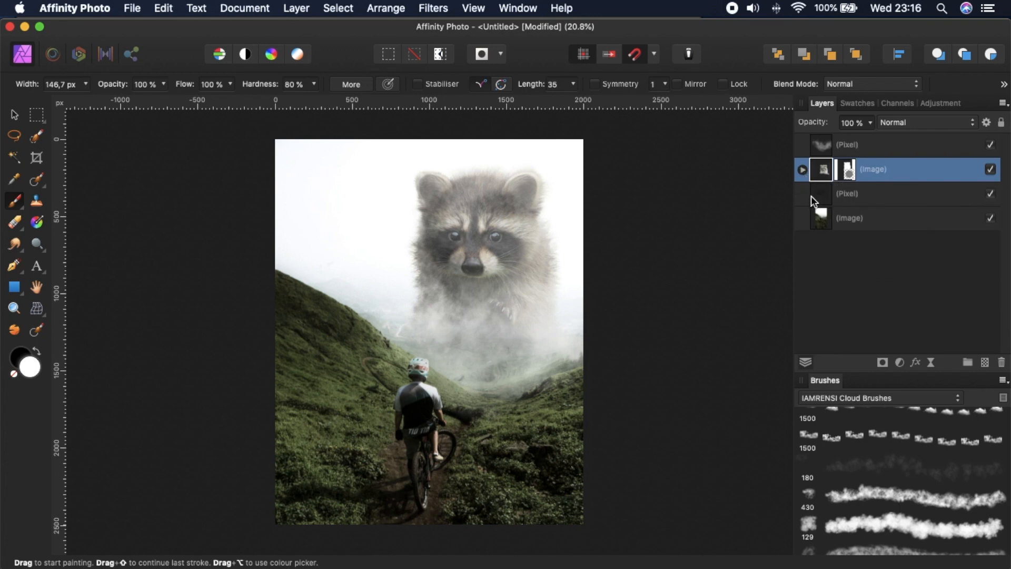
{"action": "key", "text": "super+j"}
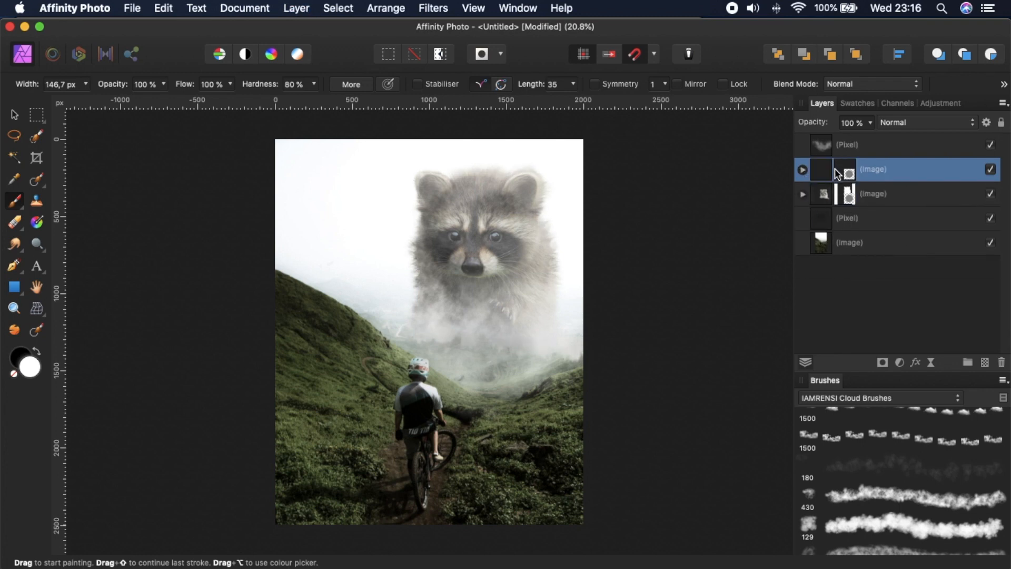
{"action": "key", "text": "v"}
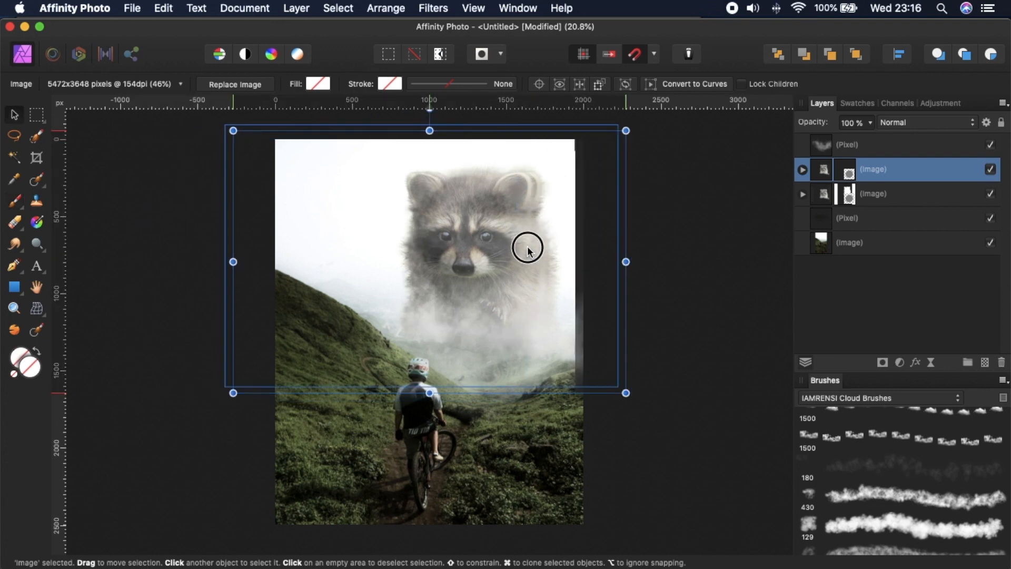
{"action": "left_click_drag", "start_coordinate": [525, 234], "coordinate": [436, 255]}
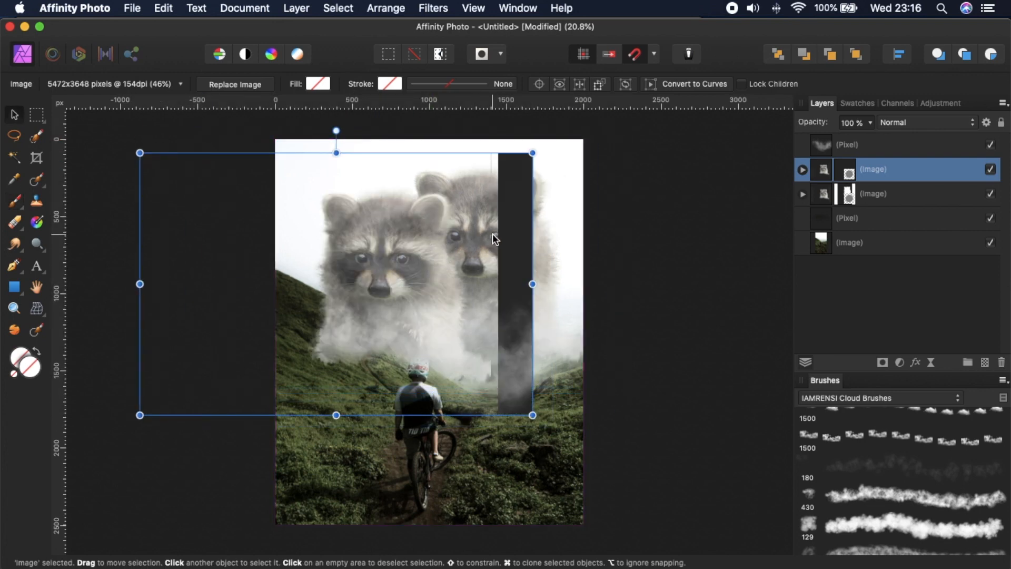
Marquee-select the area around the dark vertical strip and fill it on the duplicate raccoon's mask with the secondary colour, white
{"action": "key", "text": "m"}
{"action": "left_click_drag", "start_coordinate": [492, 145], "coordinate": [581, 475]}
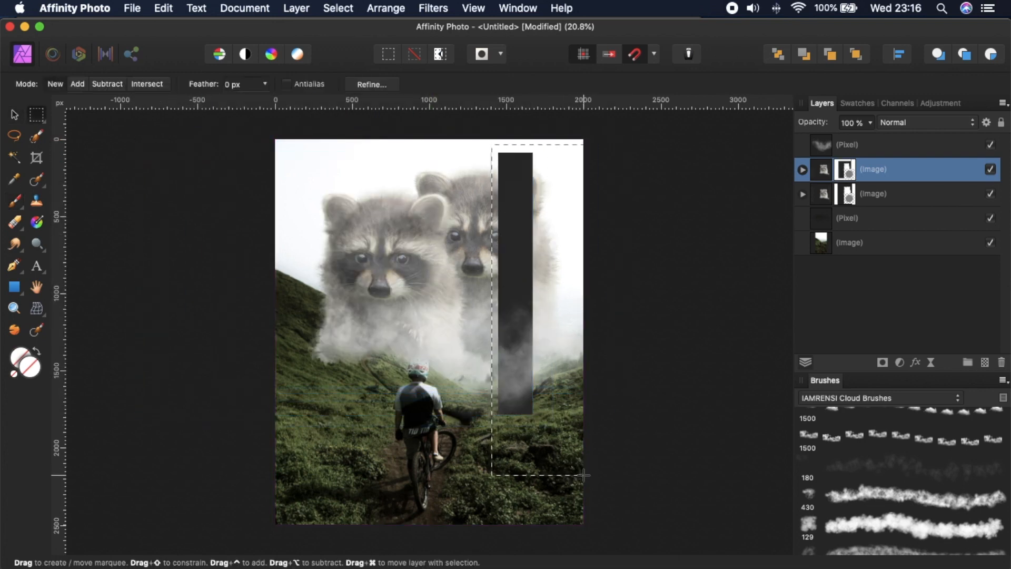
{"action": "right_click", "coordinate": [845, 176]}
{"action": "left_click", "coordinate": [818, 191]}
{"action": "left_click", "coordinate": [834, 192]}
{"action": "key", "text": "shift+F5"}
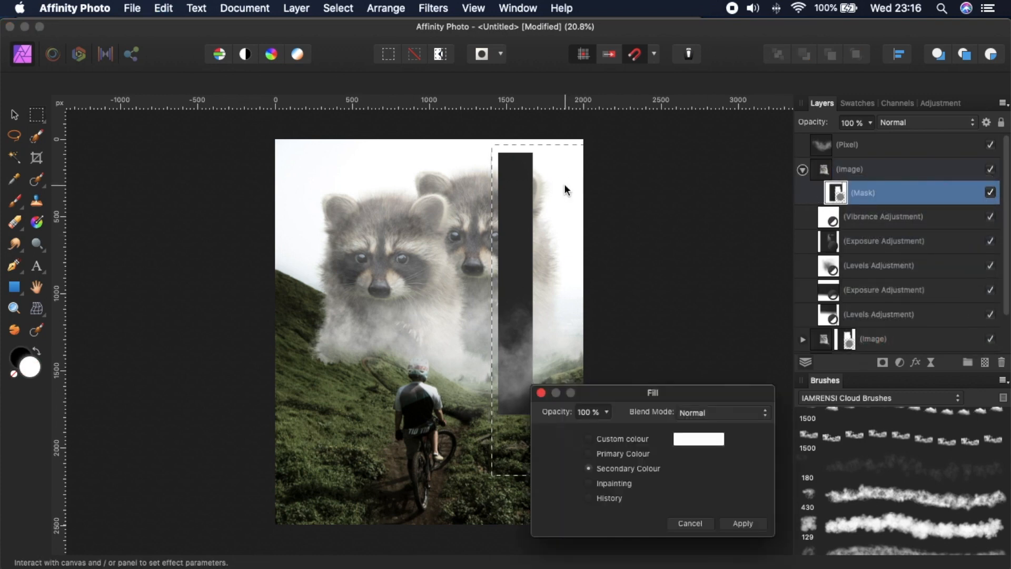
{"action": "left_click", "coordinate": [743, 522]}
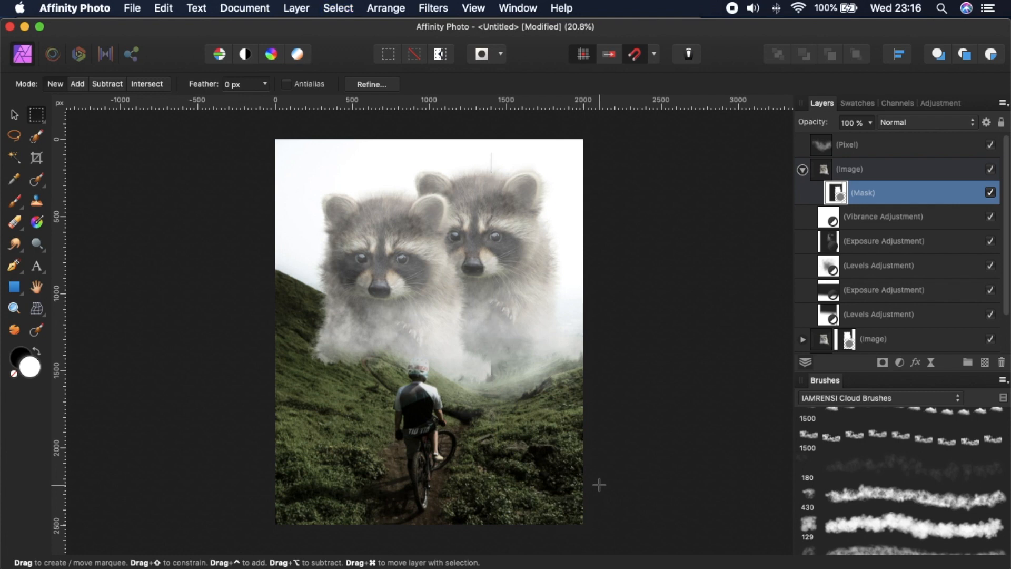
Place the duplicate raccoon layer below the original raccoon layer and shift it further up and left in the sky
{"action": "left_click", "coordinate": [803, 170]}
{"action": "left_click_drag", "start_coordinate": [889, 169], "coordinate": [808, 208]}
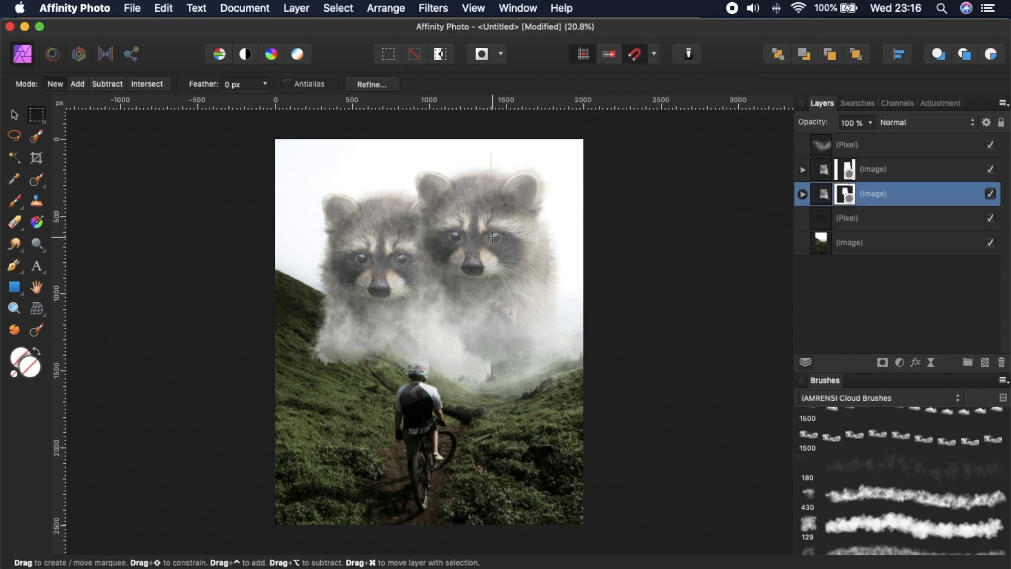
{"action": "key", "text": "v"}
{"action": "left_click_drag", "start_coordinate": [448, 288], "coordinate": [401, 254]}
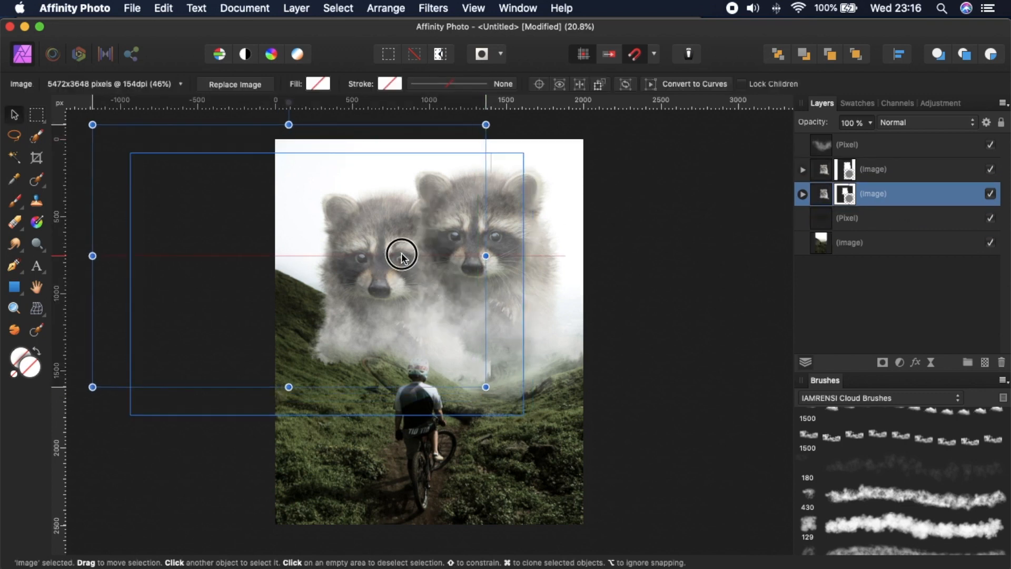
Flip the duplicate raccoon horizontally and position it at a smaller size in the sky, to the upper left of the original
{"action": "right_click", "coordinate": [280, 254]}
{"action": "mouse_move", "coordinate": [414, 457]}
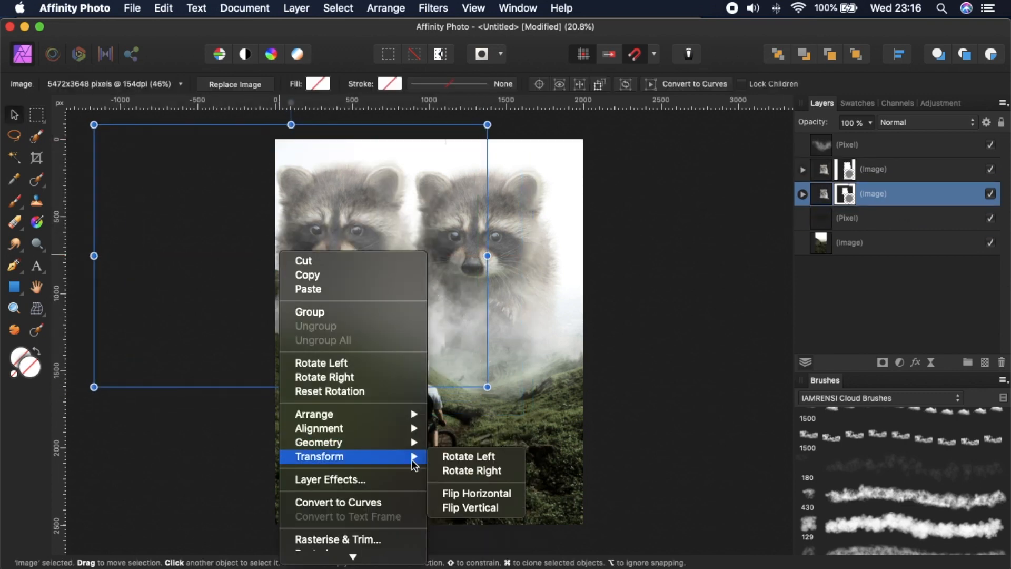
{"action": "left_click", "coordinate": [492, 498]}
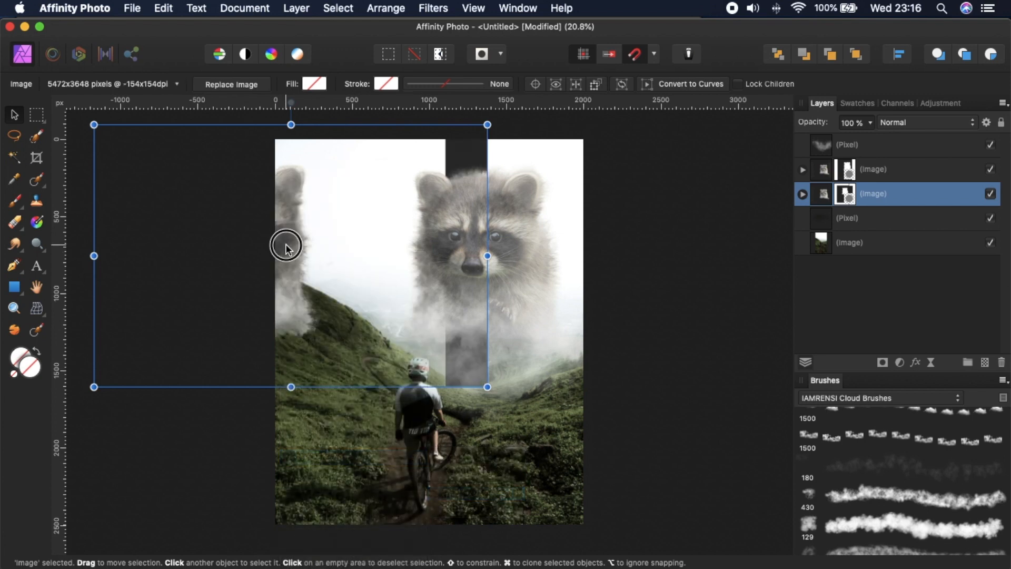
{"action": "left_click_drag", "start_coordinate": [286, 246], "coordinate": [445, 260]}
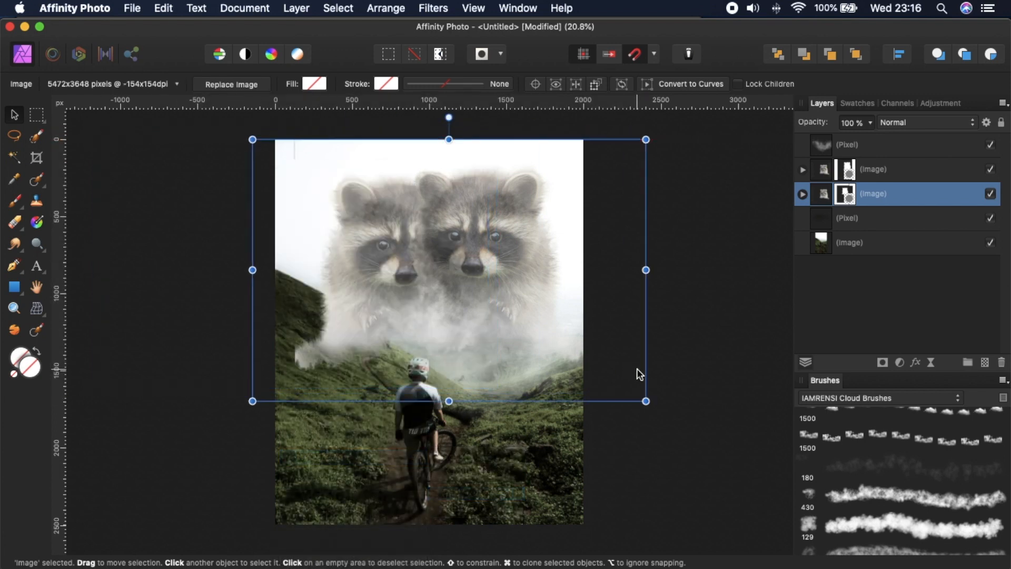
{"action": "left_click_drag", "start_coordinate": [646, 401], "coordinate": [590, 352]}
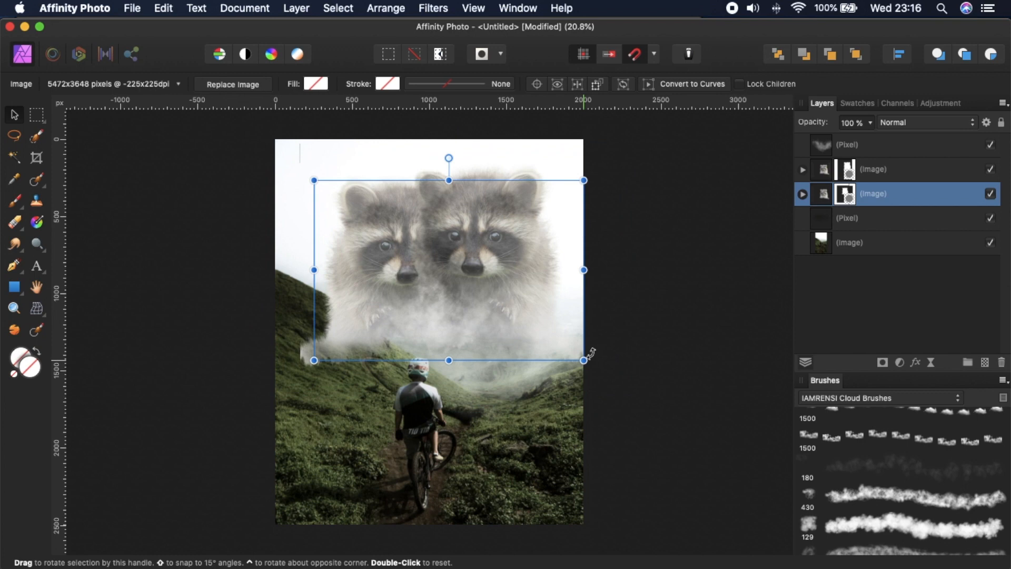
{"action": "left_click_drag", "start_coordinate": [522, 293], "coordinate": [476, 242]}
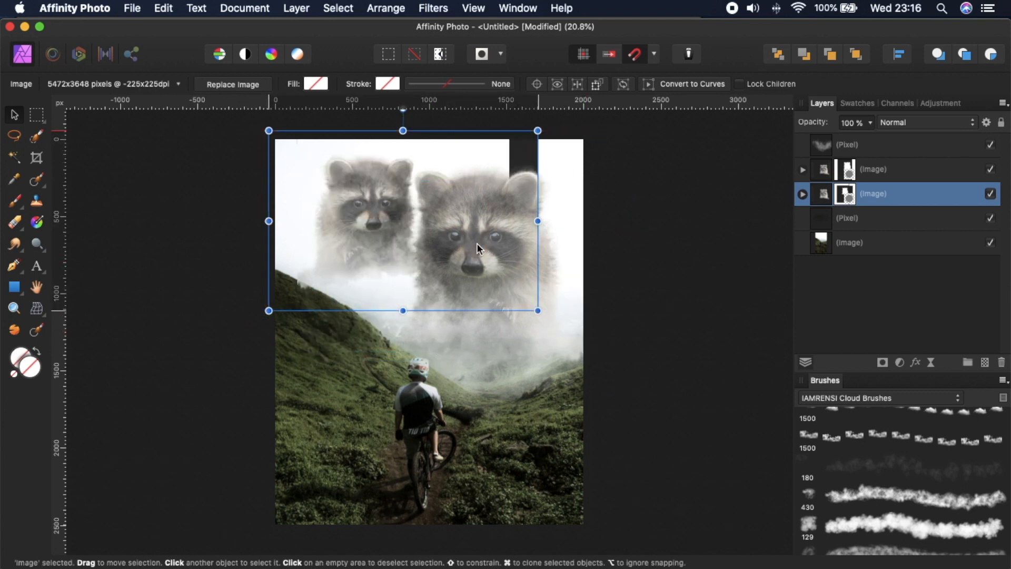
Try to fill a rectangular selection around the dark strip with the secondary colour on the duplicate raccoon layer
{"action": "key", "text": "m"}
{"action": "left_click_drag", "start_coordinate": [497, 129], "coordinate": [587, 373]}
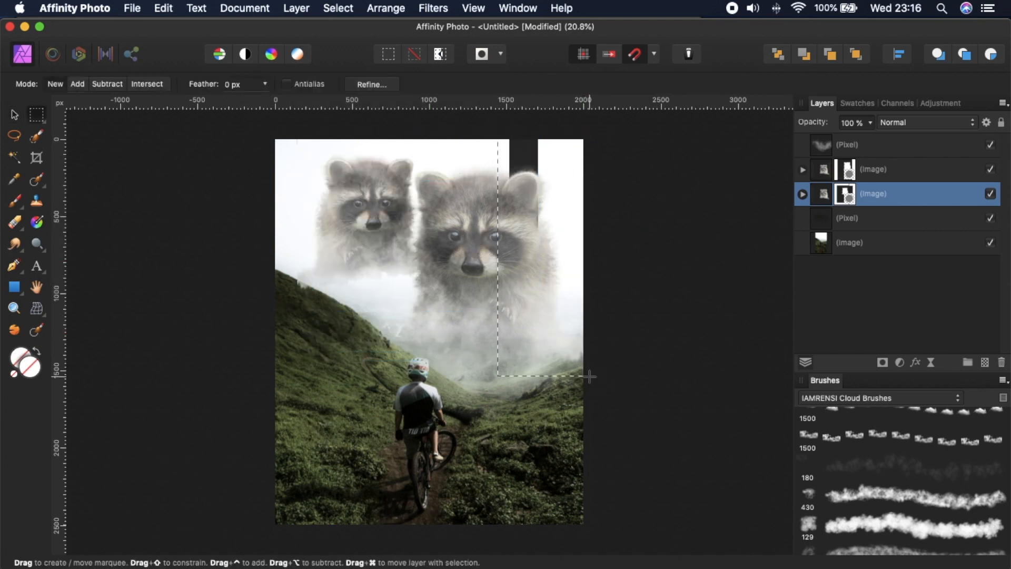
{"action": "key", "text": "super+c"}
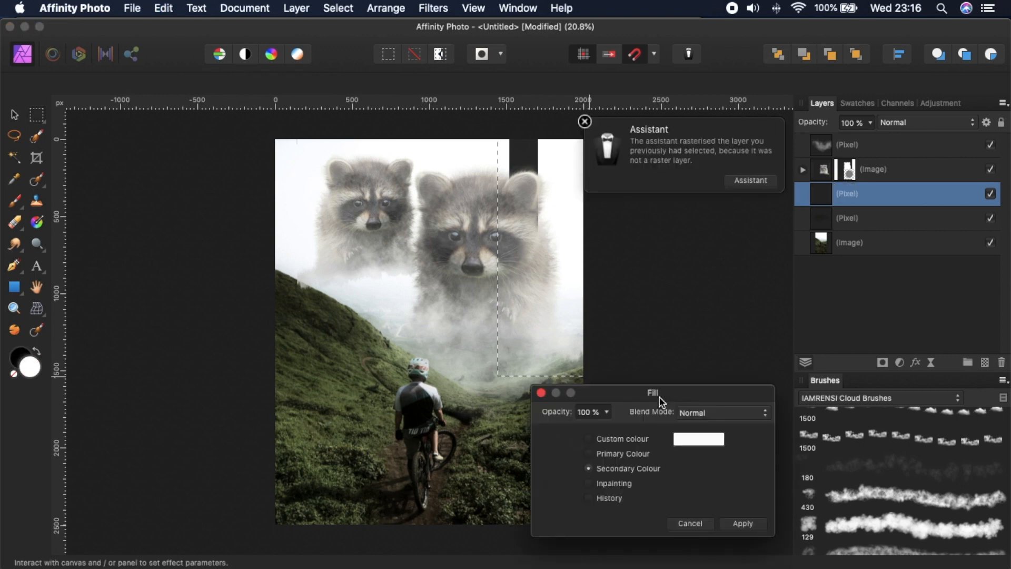
{"action": "left_click", "coordinate": [700, 524]}
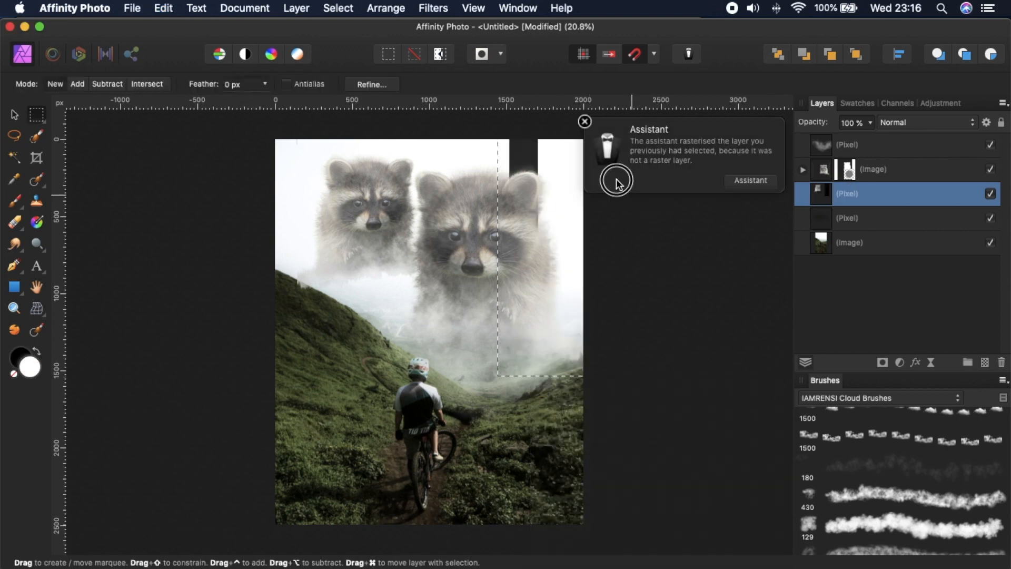
{"action": "left_click", "coordinate": [585, 122]}
{"action": "left_click", "coordinate": [643, 231]}
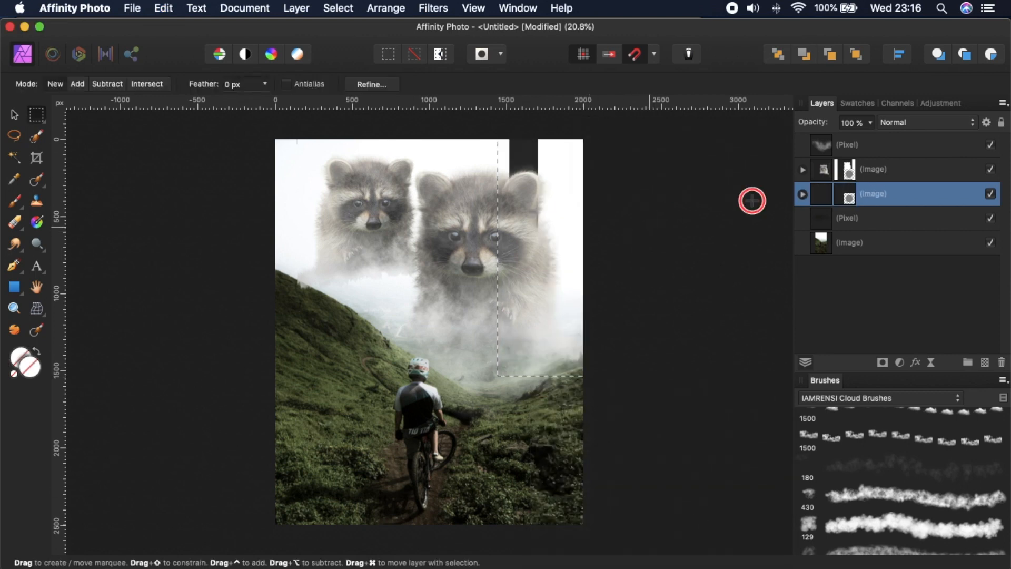
Move the duplicate raccoon layer together with its mask down beside the original, onto the hillside's ridge
{"action": "left_click", "coordinate": [847, 196]}
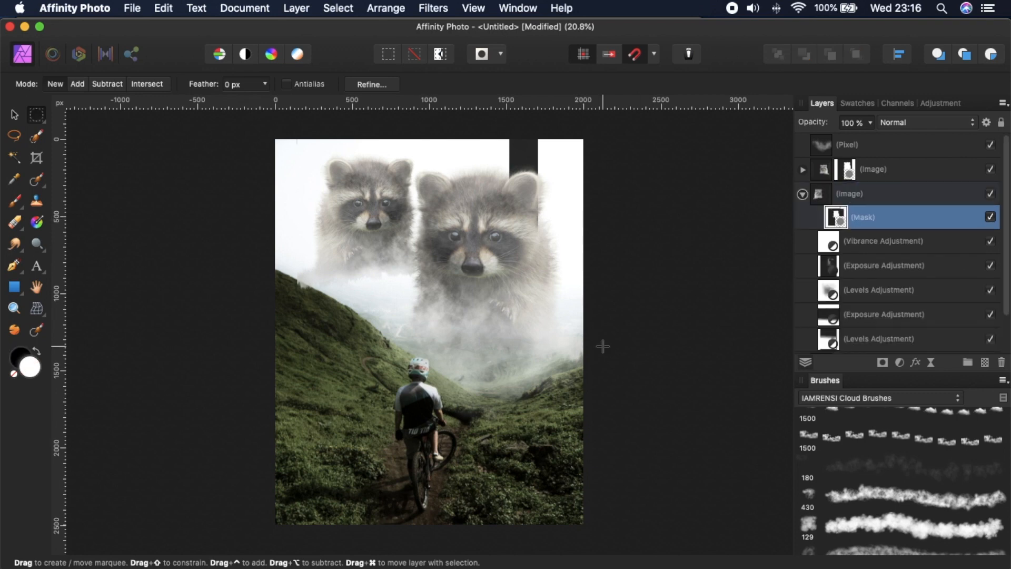
{"action": "key", "text": "v"}
{"action": "left_click_drag", "start_coordinate": [391, 199], "coordinate": [397, 308]}
{"action": "key", "text": "super+z"}
{"action": "left_click_drag", "start_coordinate": [445, 187], "coordinate": [442, 270]}
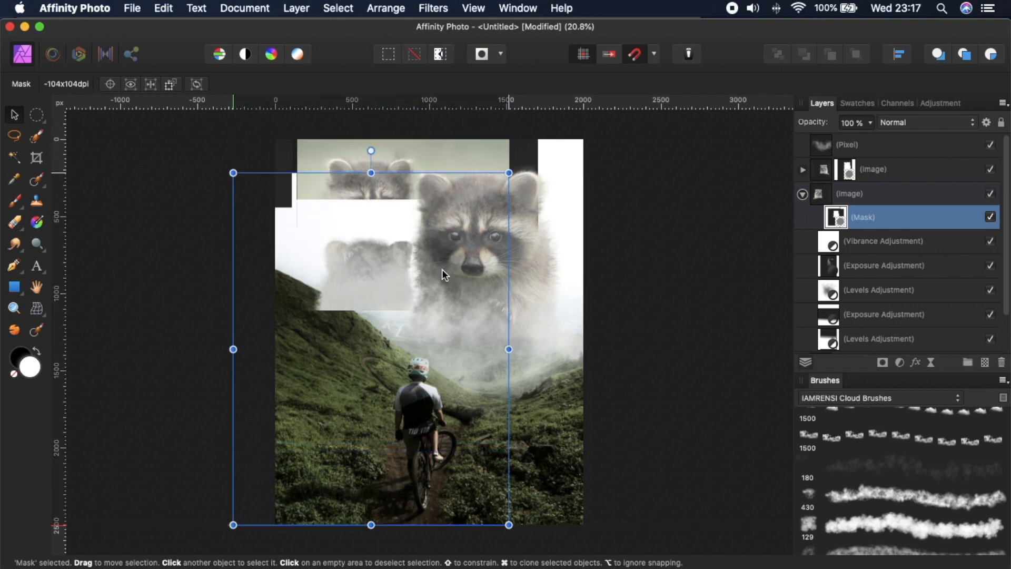
{"action": "key", "text": "super+z"}
{"action": "left_click", "coordinate": [862, 191]}
{"action": "left_click_drag", "start_coordinate": [406, 192], "coordinate": [396, 268]}
Try to fill an elliptical selection around the dark patch in the valley on the duplicate raccoon's image layer
{"action": "key", "text": "m"}
{"action": "left_click_drag", "start_coordinate": [465, 152], "coordinate": [583, 483]}
{"action": "key", "text": "super+c"}
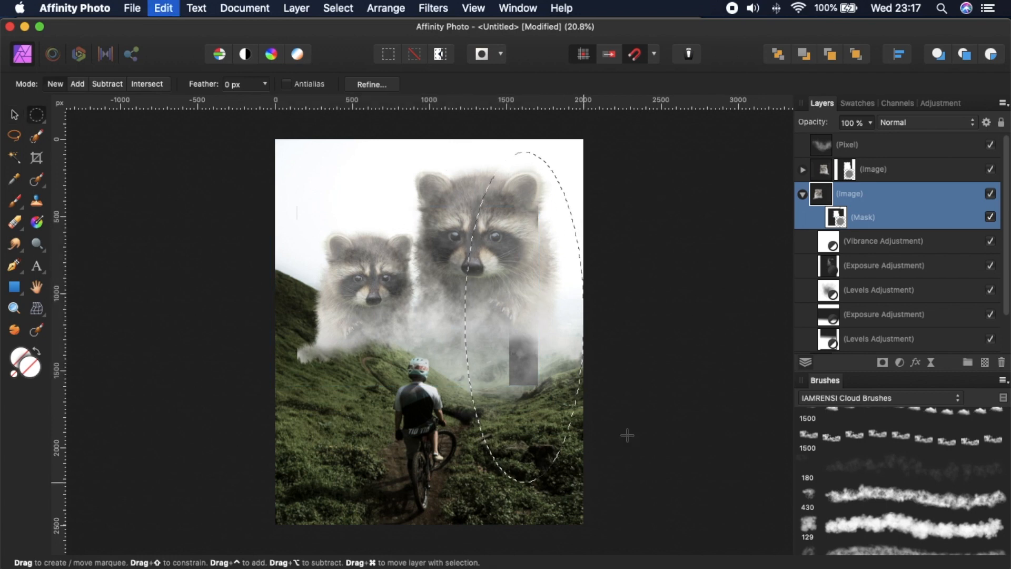
{"action": "key", "text": "shift+F5"}
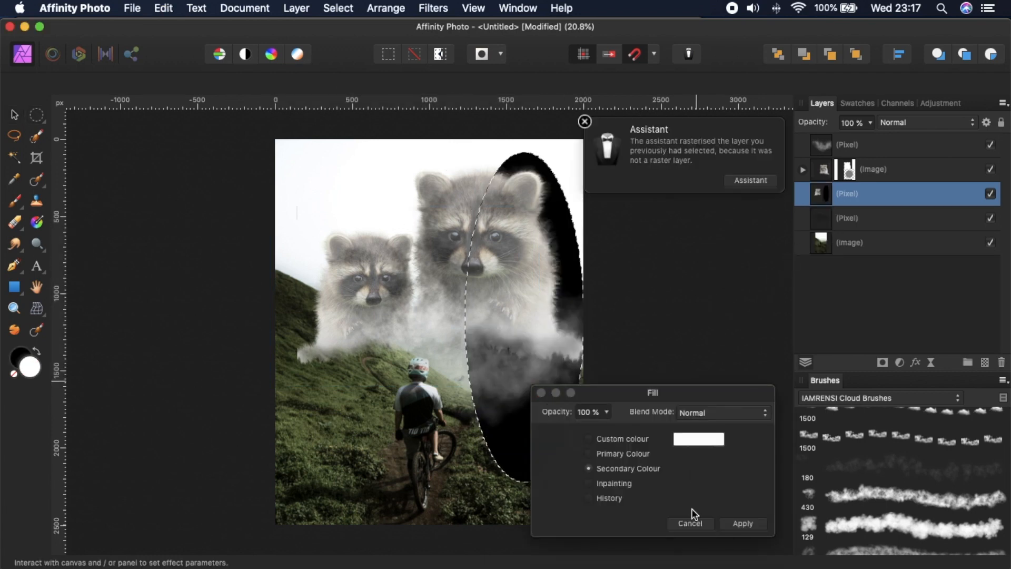
{"action": "left_click", "coordinate": [690, 513]}
{"action": "left_click", "coordinate": [825, 191]}
{"action": "key", "text": "super+c"}
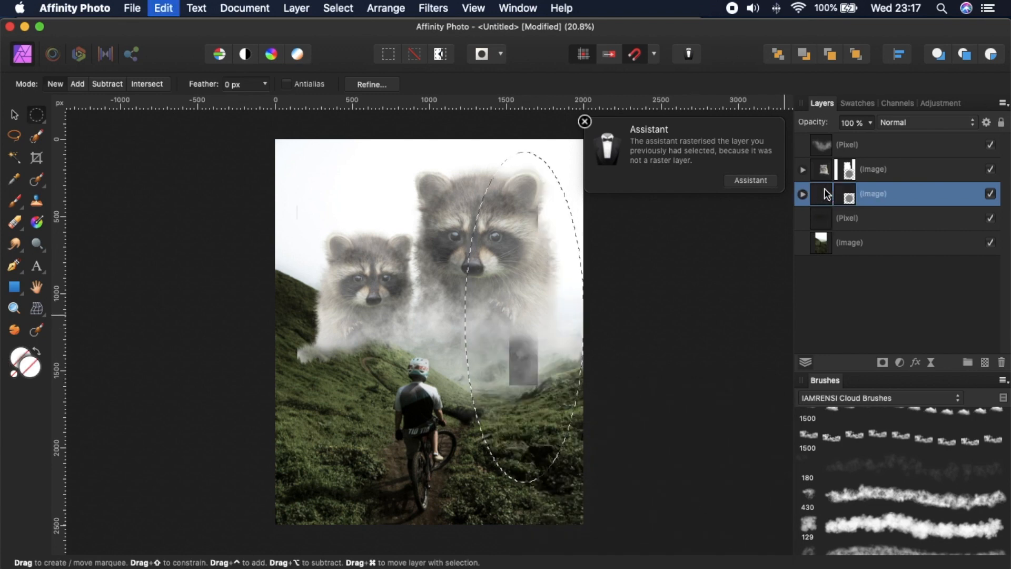
Select the duplicate raccoon's mask and fill an elliptical selection around the dark patch with the secondary colour, white
{"action": "left_click", "coordinate": [849, 196], "text": "super"}
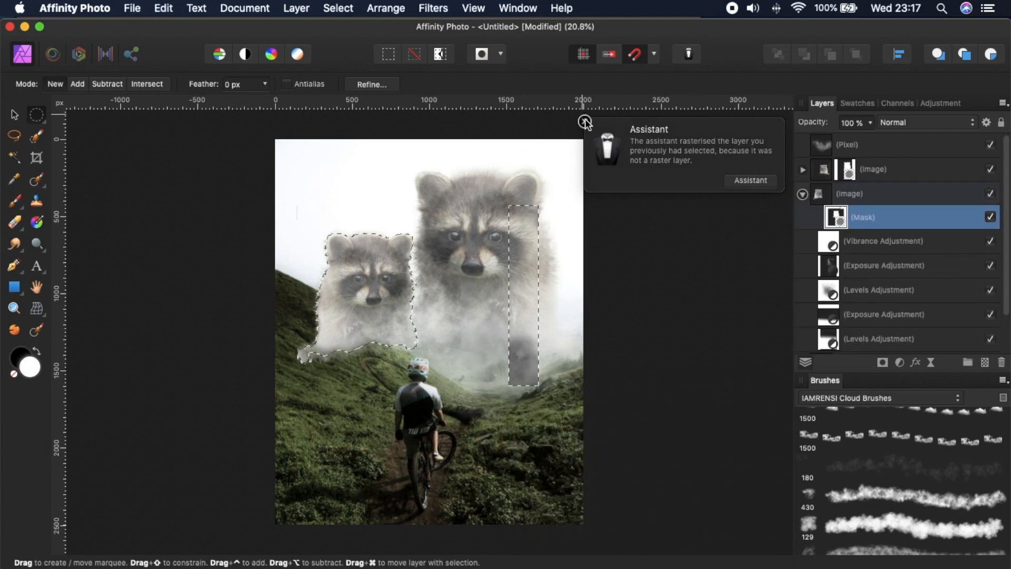
{"action": "left_click", "coordinate": [585, 121]}
{"action": "key", "text": "super+d"}
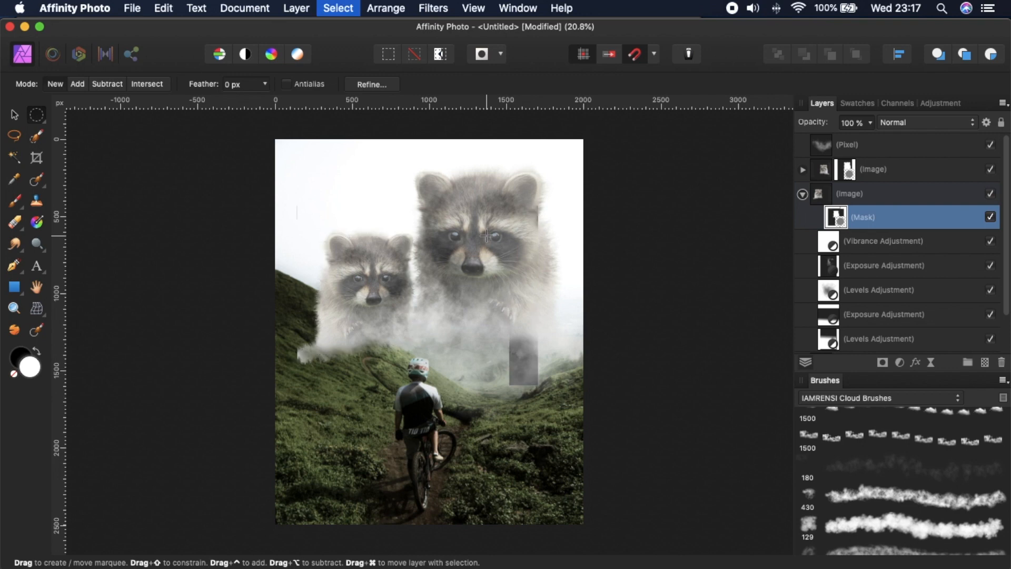
{"action": "left_click_drag", "start_coordinate": [525, 303], "coordinate": [576, 434]}
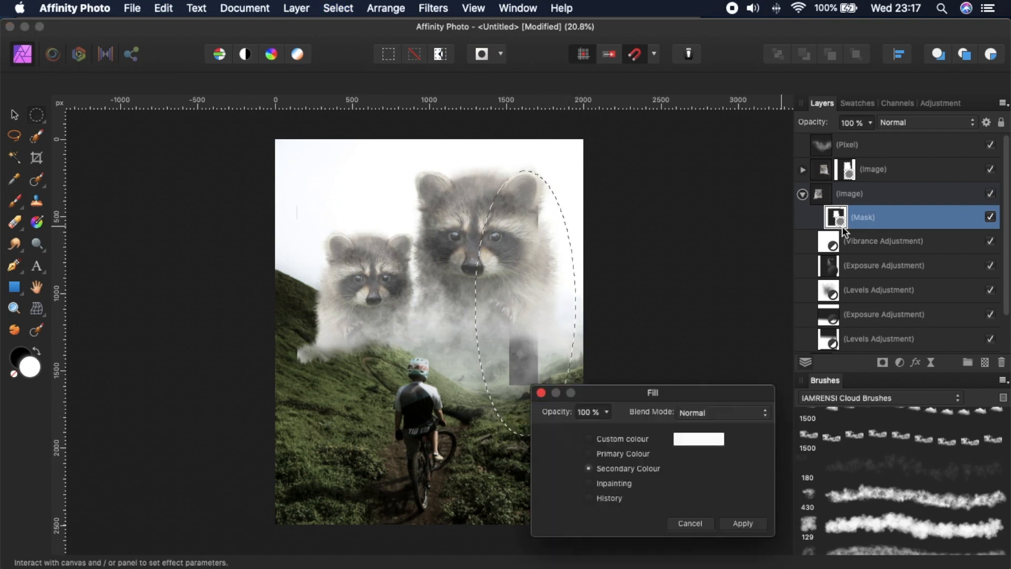
{"action": "key", "text": "shift+F5"}
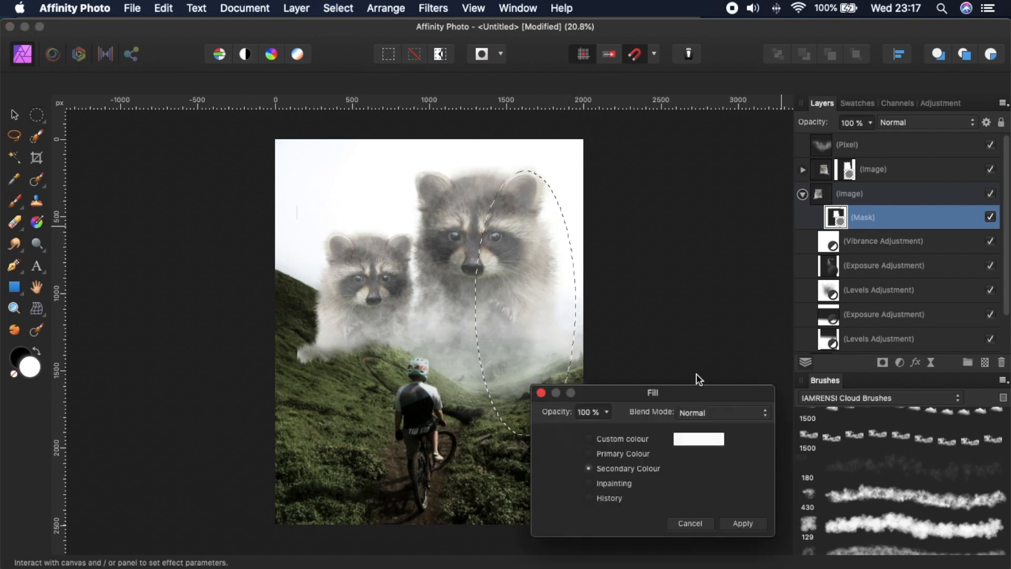
{"action": "left_click", "coordinate": [735, 523]}
{"action": "left_click", "coordinate": [634, 415]}
{"action": "left_click", "coordinate": [84, 369]}
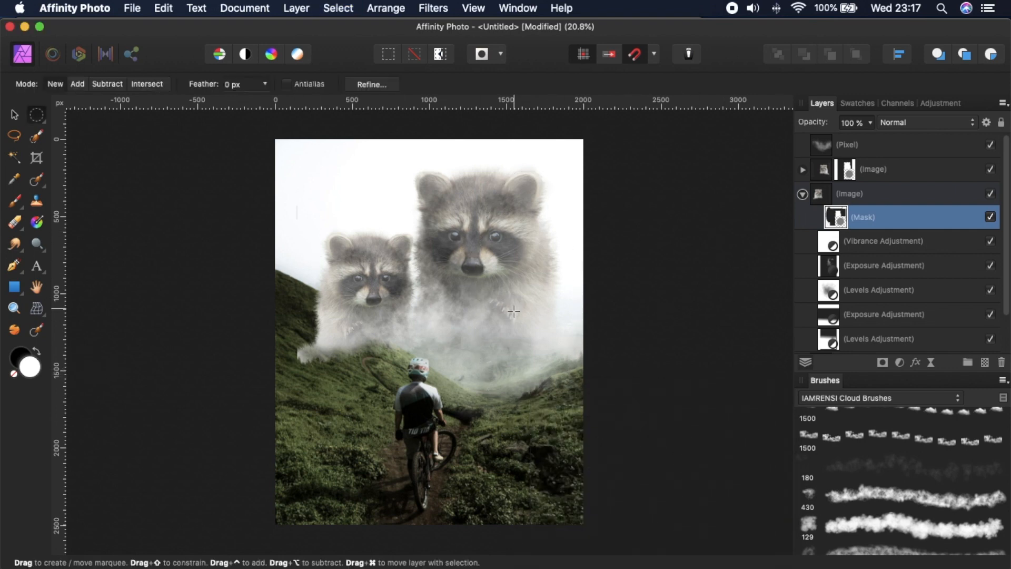
Scale the duplicate raccoon down with its mask and position it just above the hill's ridge, left of the original
{"action": "key", "text": "v"}
{"action": "left_click_drag", "start_coordinate": [418, 309], "coordinate": [419, 242]}
{"action": "key", "text": "super+z"}
{"action": "left_click", "coordinate": [855, 193]}
{"action": "left_click_drag", "start_coordinate": [418, 295], "coordinate": [417, 240]}
{"action": "left_click_drag", "start_coordinate": [538, 151], "coordinate": [471, 198]}
{"action": "left_click_drag", "start_coordinate": [456, 233], "coordinate": [445, 251]}
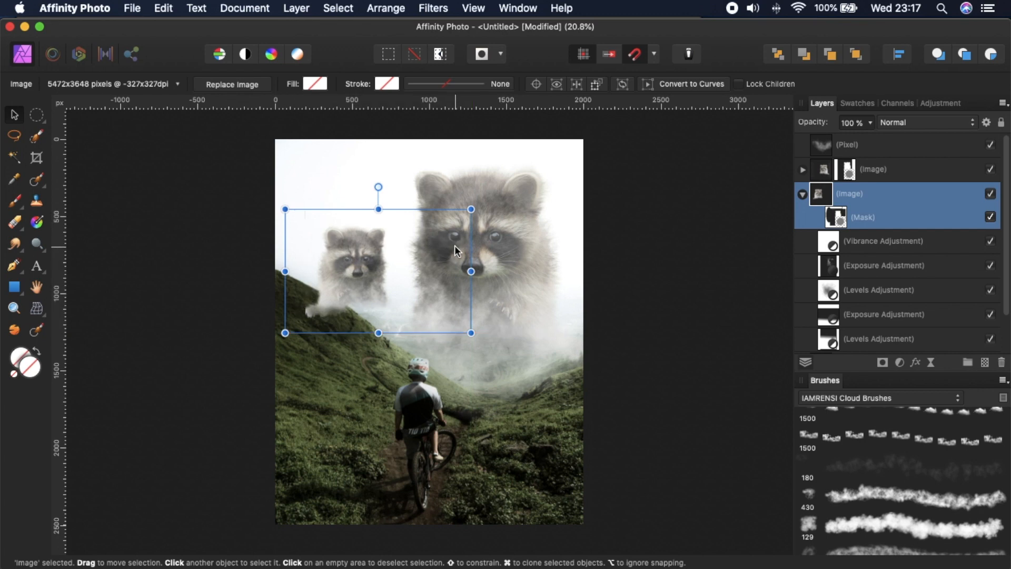
Rasterise the duplicate raccoon layer and lower its opacity to 54 %
{"action": "left_click_drag", "start_coordinate": [844, 120], "coordinate": [784, 131]}
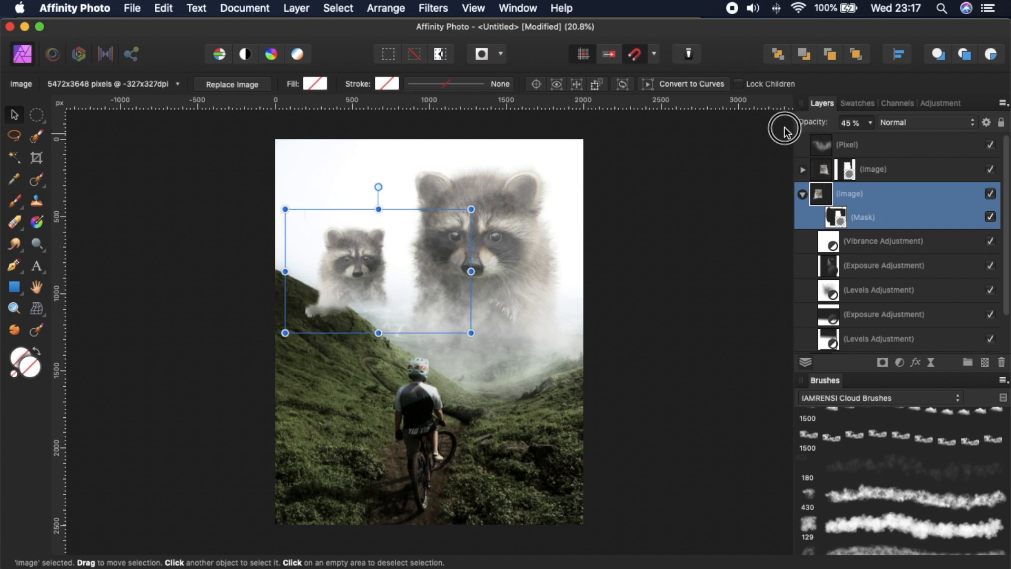
{"action": "left_click_drag", "start_coordinate": [785, 131], "coordinate": [784, 132]}
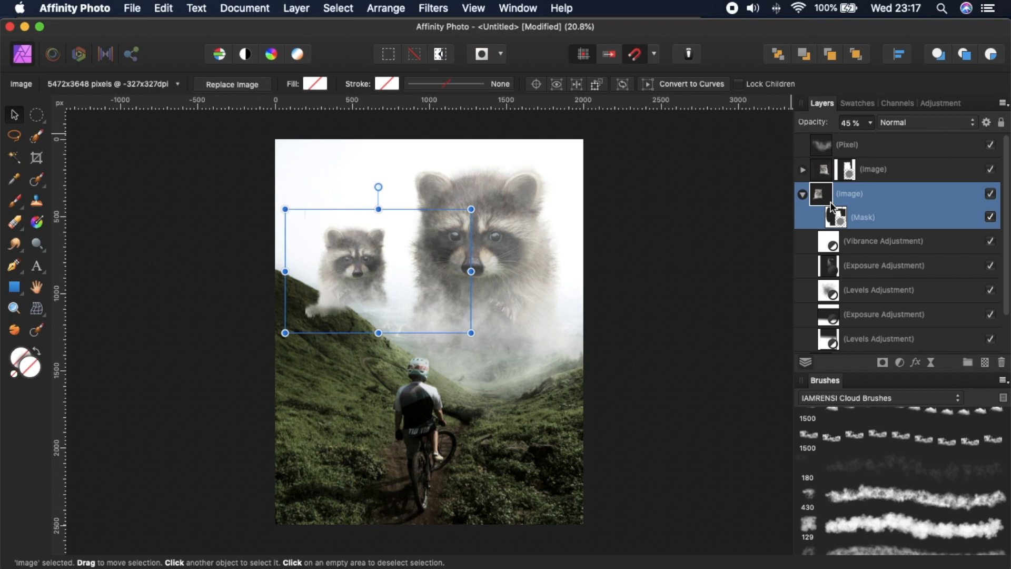
{"action": "right_click", "coordinate": [888, 185]}
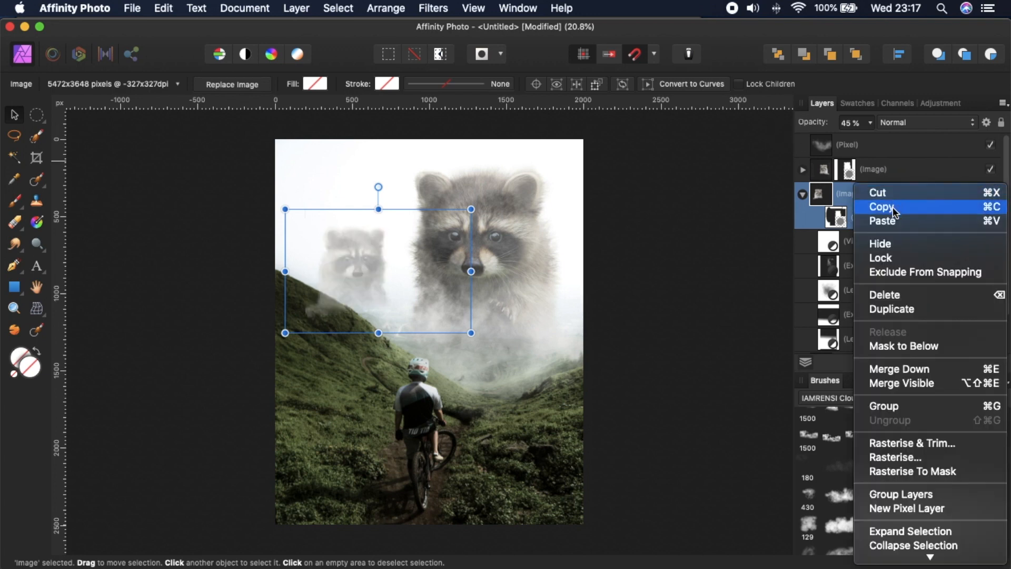
{"action": "left_click", "coordinate": [900, 456]}
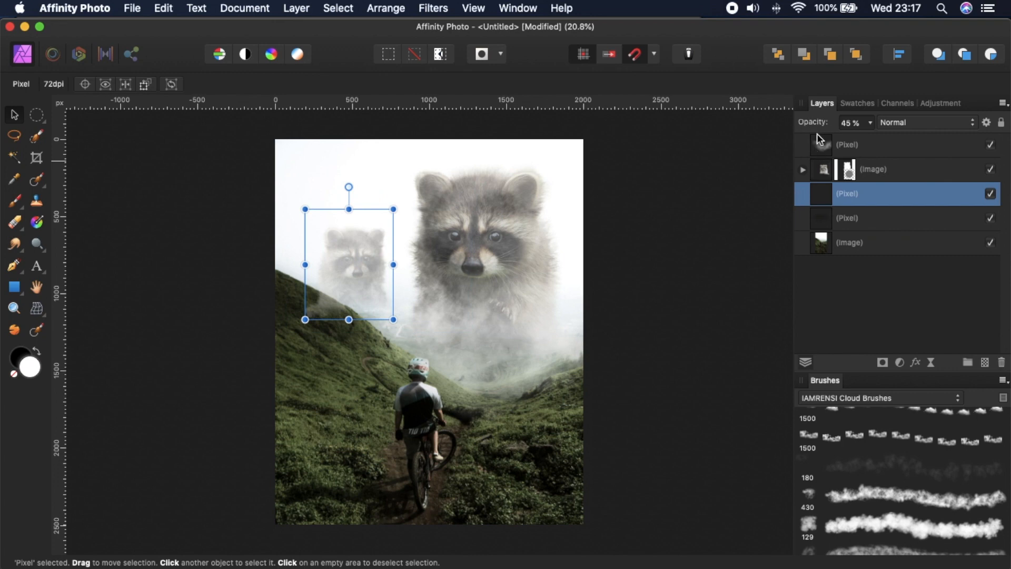
{"action": "mouse_move", "coordinate": [811, 126]}
{"action": "left_mouse_down"}
{"action": "mouse_move", "coordinate": [795, 125]}
{"action": "mouse_move", "coordinate": [821, 127]}
{"action": "left_mouse_up"}
Add a mask to the small raccoon layer and paint black on it where the fur spills onto the hillside
{"action": "left_click", "coordinate": [882, 362]}
{"action": "left_click", "coordinate": [839, 221]}
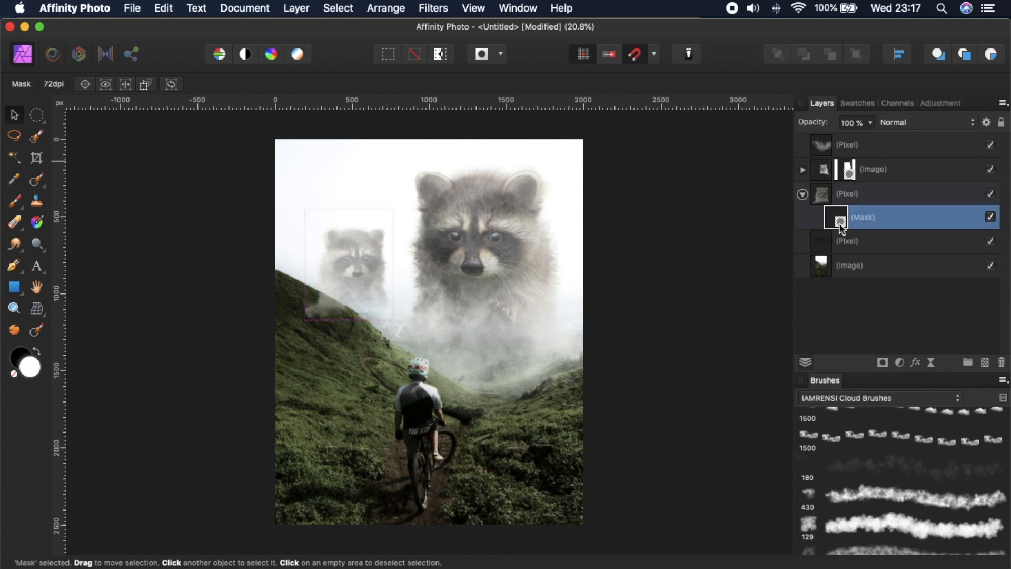
{"action": "key", "text": "b"}
{"action": "key", "text": "x"}
{"action": "left_click_drag", "start_coordinate": [301, 302], "coordinate": [333, 319]}
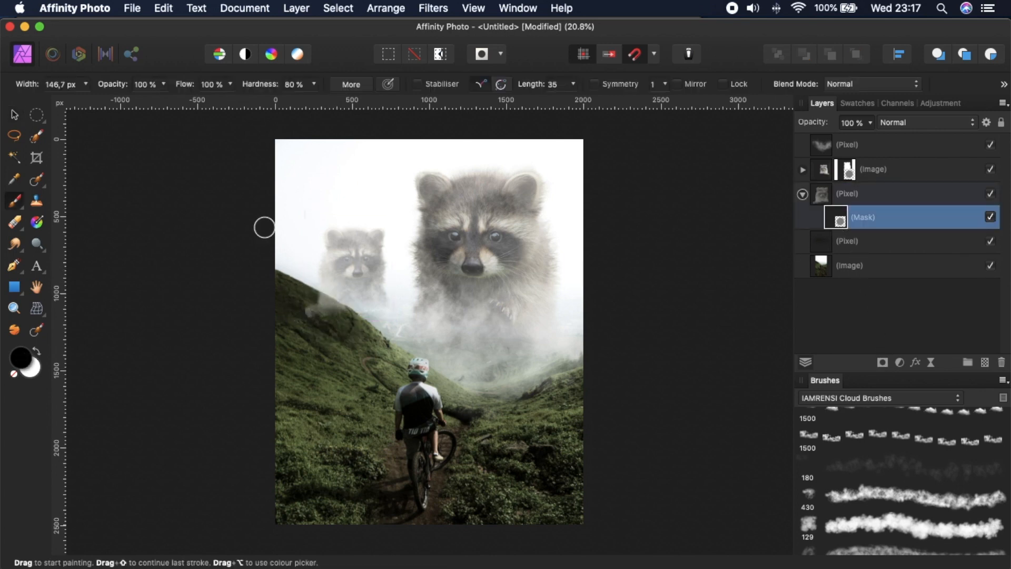
Choose a Basic round brush with 0 % hardness and paint out the remaining spill on the hillside in the small raccoon's mask
{"action": "left_click", "coordinate": [871, 398]}
{"action": "left_click", "coordinate": [854, 220]}
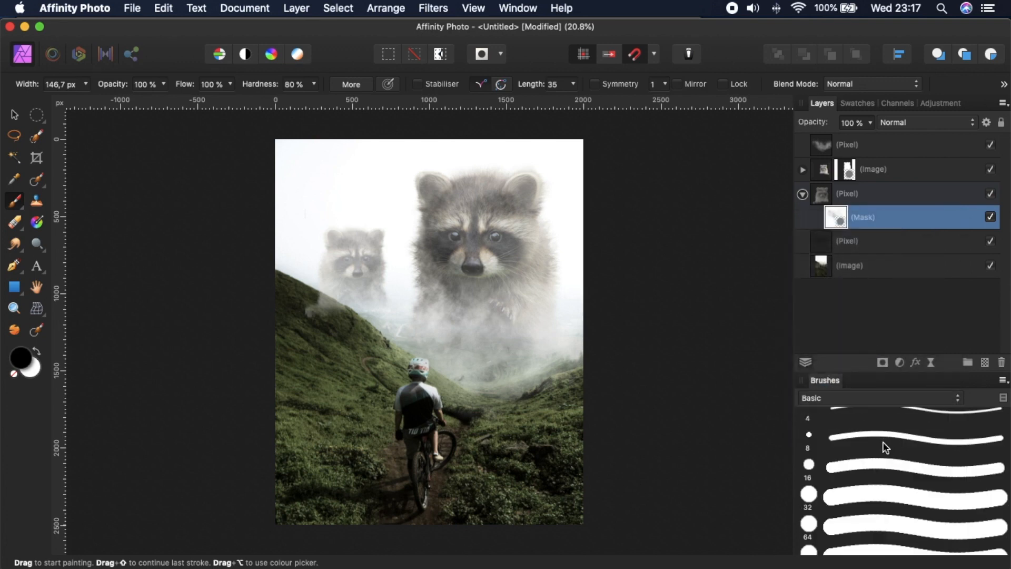
{"action": "left_click", "coordinate": [876, 462]}
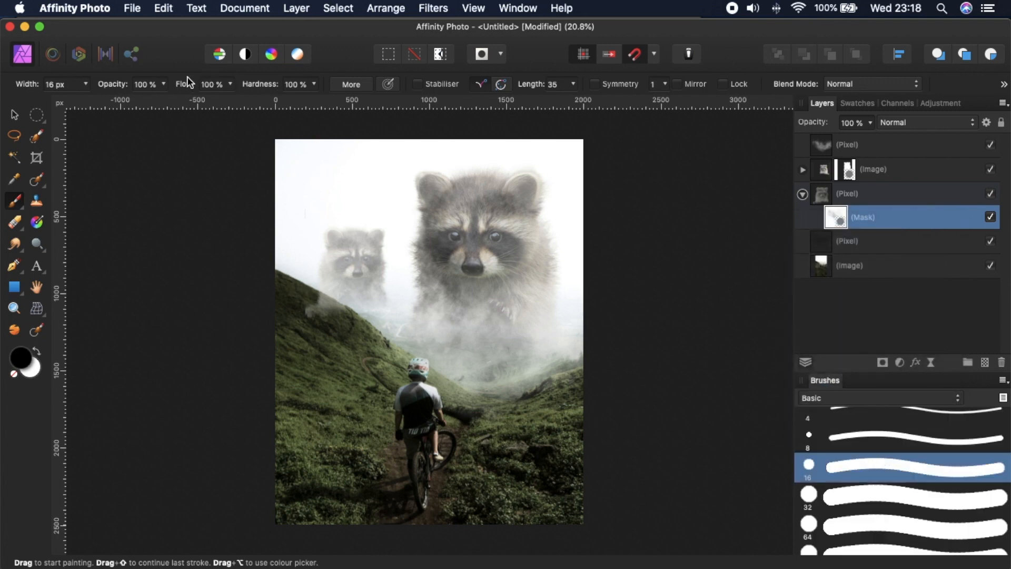
{"action": "left_click_drag", "start_coordinate": [258, 86], "coordinate": [157, 104]}
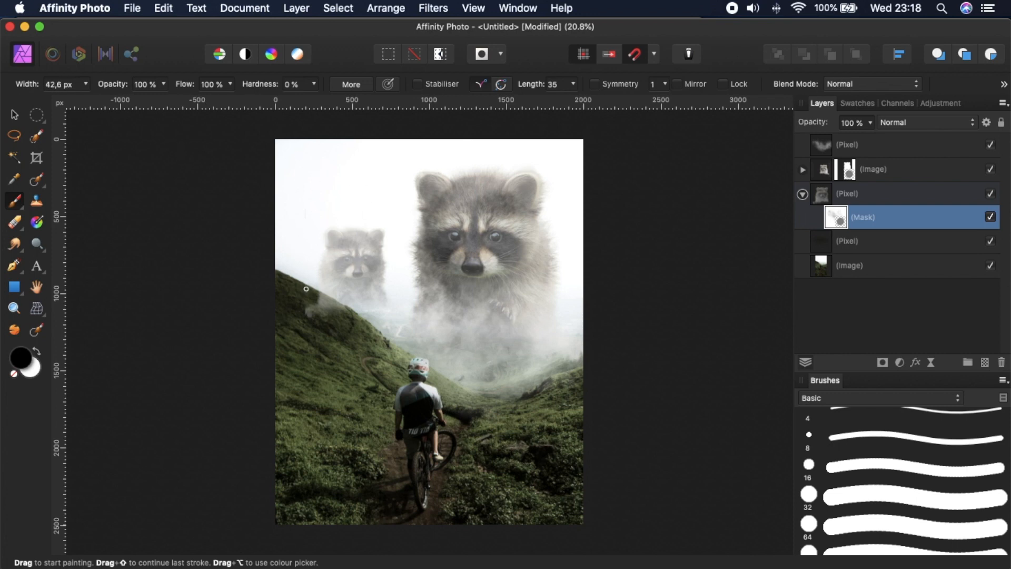
{"action": "mouse_move", "coordinate": [316, 308]}
{"action": "left_mouse_down"}
{"action": "mouse_move", "coordinate": [332, 324]}
{"action": "mouse_move", "coordinate": [314, 309]}
{"action": "mouse_move", "coordinate": [347, 312]}
{"action": "mouse_move", "coordinate": [376, 335]}
{"action": "left_mouse_up"}
{"action": "key", "text": "space"}
{"action": "left_click_drag", "start_coordinate": [544, 403], "coordinate": [530, 367]}
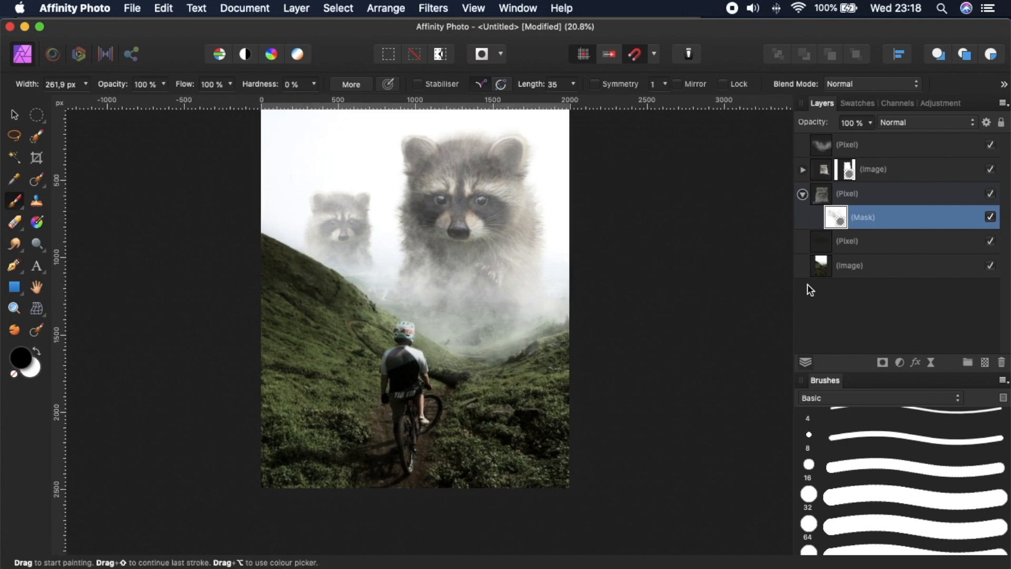
Set the small raccoon layer's opacity to 41 % and touch up its mask beside the face
{"action": "left_click", "coordinate": [903, 186]}
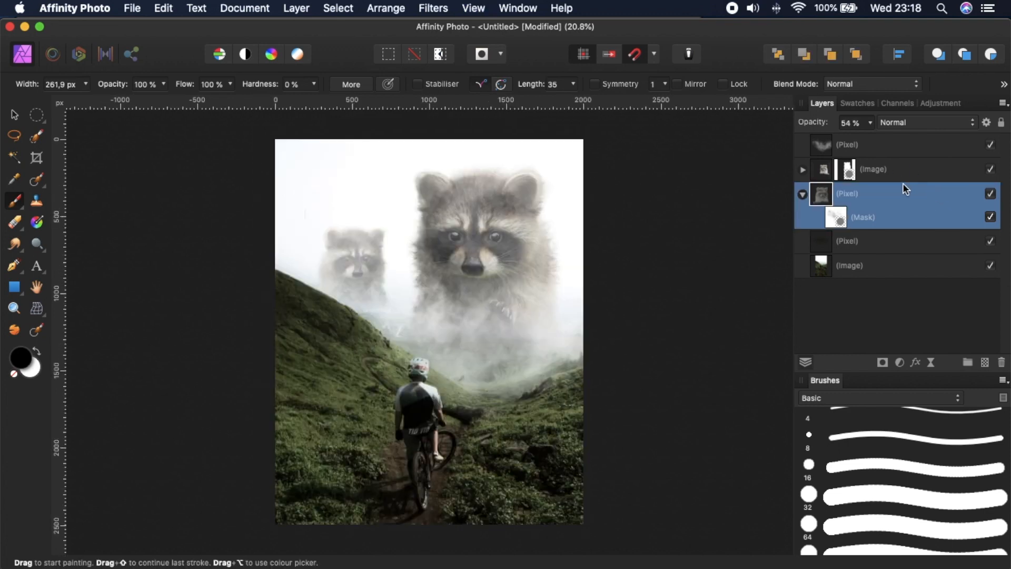
{"action": "left_click", "coordinate": [802, 194]}
{"action": "left_click_drag", "start_coordinate": [813, 122], "coordinate": [809, 122]}
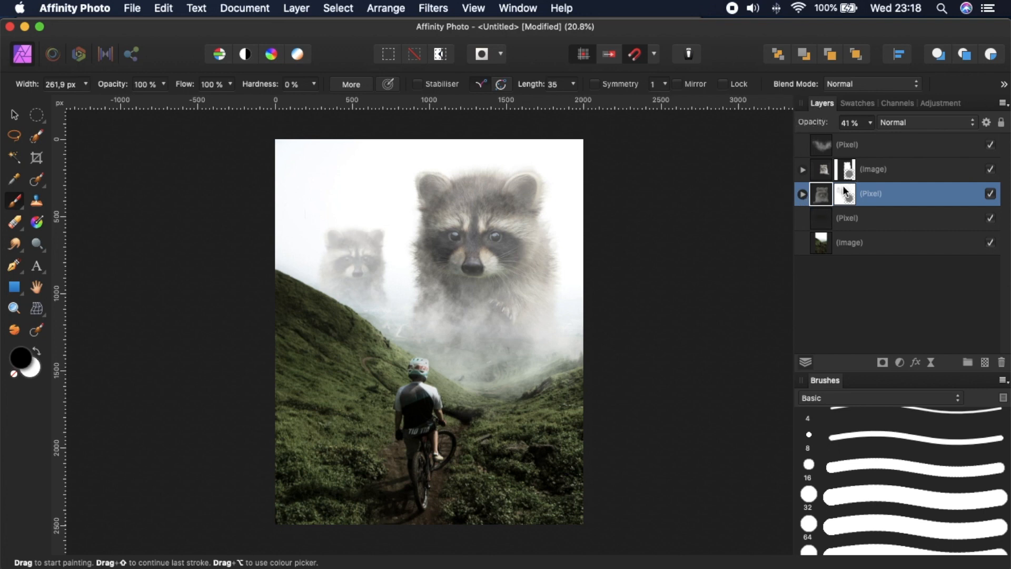
{"action": "left_click_drag", "start_coordinate": [390, 258], "coordinate": [382, 245]}
Add a Levels adjustment nested inside the small raccoon layer with the output black level at 51 %
{"action": "left_click", "coordinate": [899, 360]}
{"action": "left_click", "coordinate": [904, 359]}
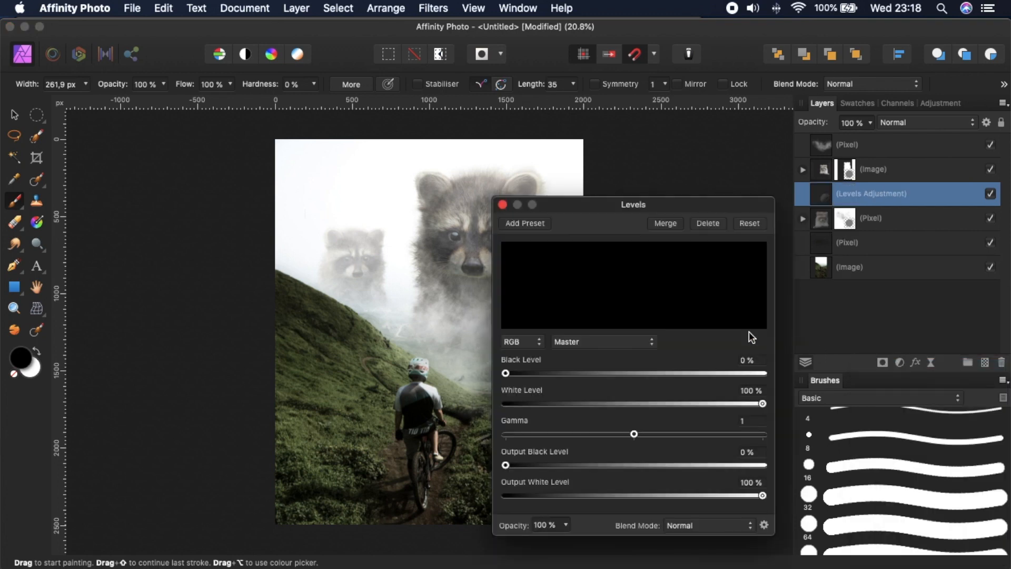
{"action": "left_click_drag", "start_coordinate": [796, 205], "coordinate": [836, 219]}
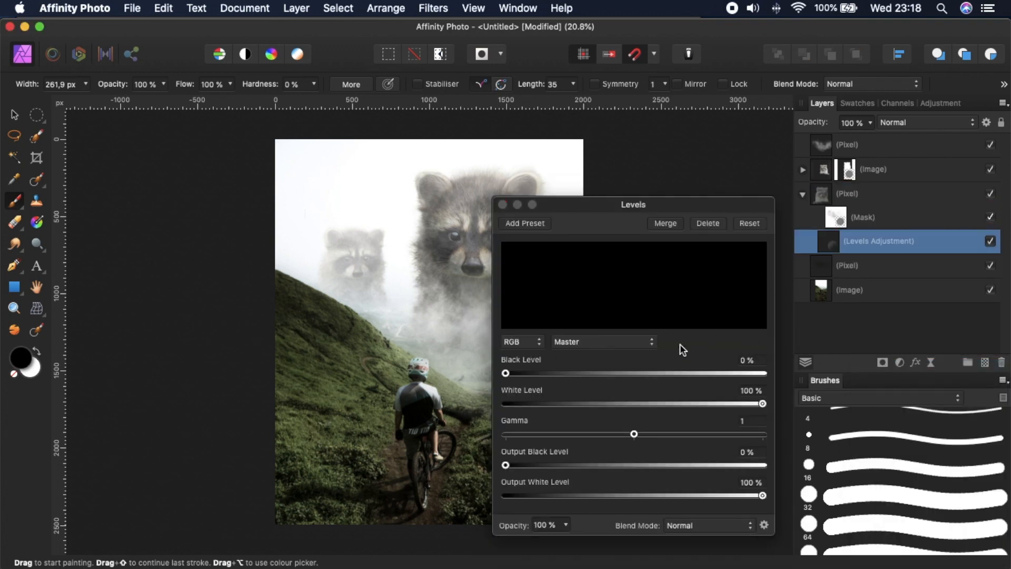
{"action": "left_click_drag", "start_coordinate": [510, 463], "coordinate": [637, 465]}
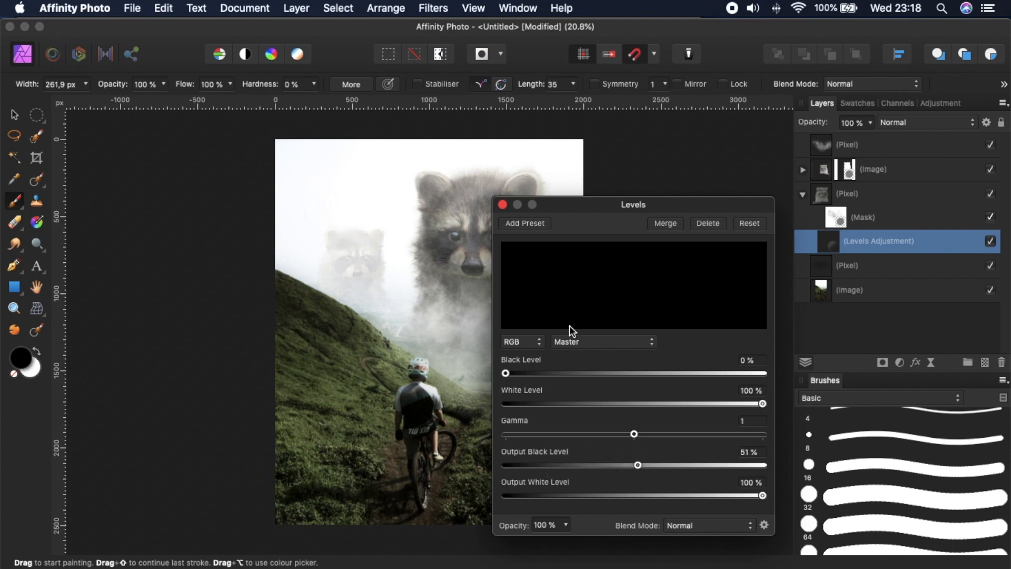
{"action": "left_click", "coordinate": [503, 204]}
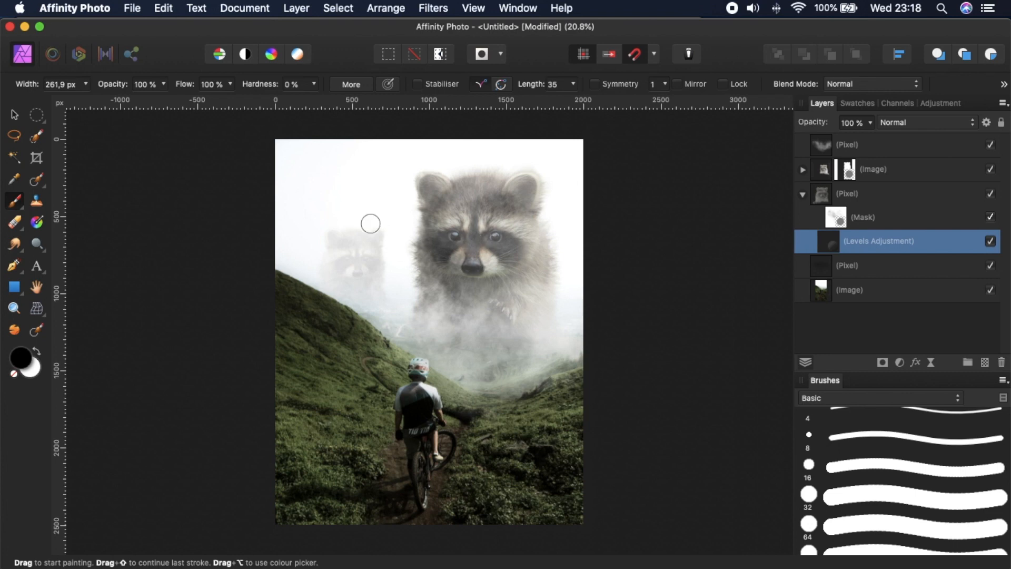
Apply a linear gradient to the Levels adjustment across the small raccoon, with a black start stop and a white end stop
{"action": "key", "text": "g"}
{"action": "mouse_move", "coordinate": [389, 270]}
{"action": "left_mouse_down"}
{"action": "mouse_move", "coordinate": [366, 274]}
{"action": "mouse_move", "coordinate": [389, 268]}
{"action": "left_mouse_up"}
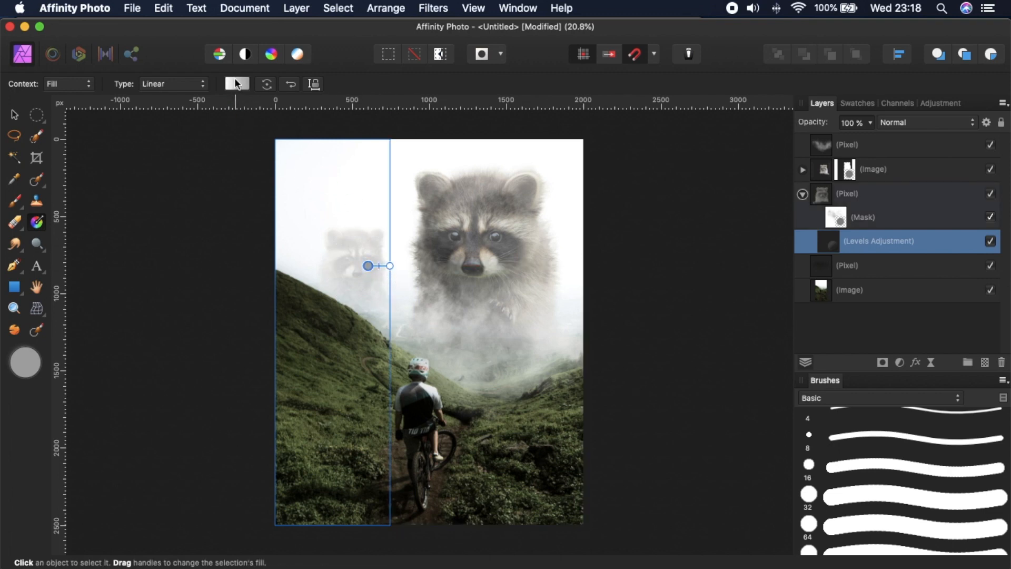
{"action": "left_click", "coordinate": [237, 84]}
{"action": "left_click", "coordinate": [421, 145]}
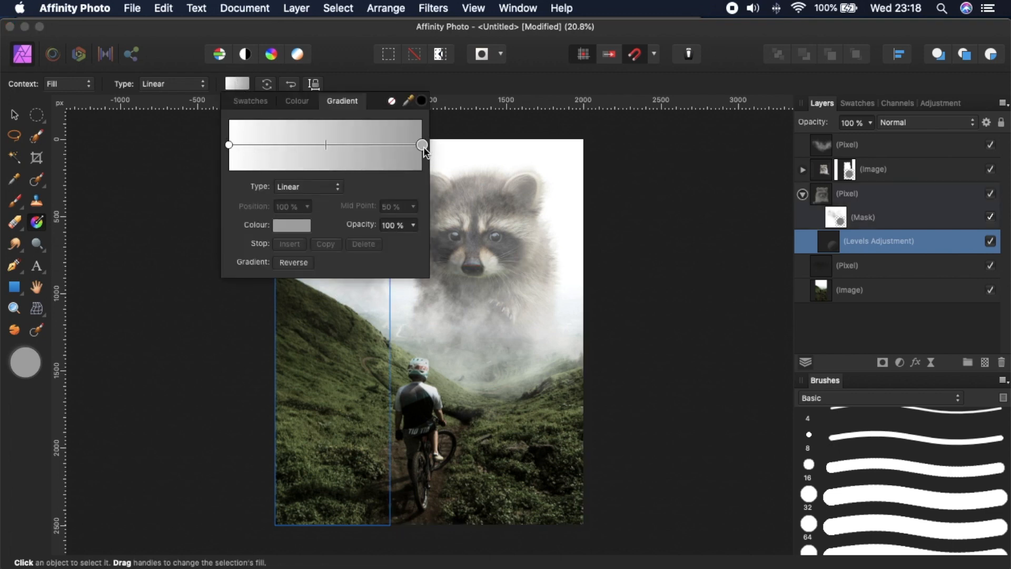
{"action": "left_click", "coordinate": [292, 225]}
{"action": "left_click", "coordinate": [287, 317]}
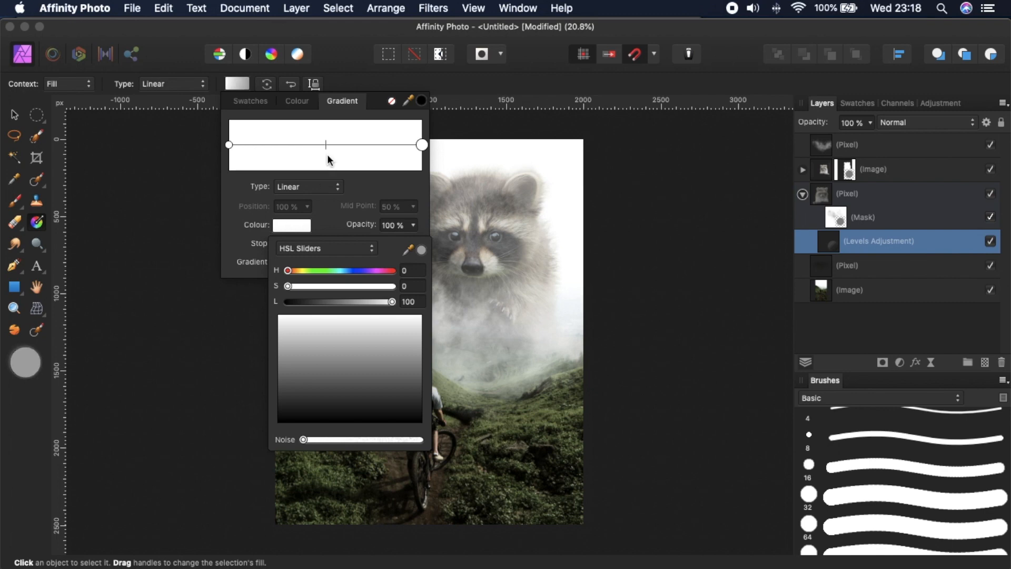
{"action": "left_click", "coordinate": [230, 146]}
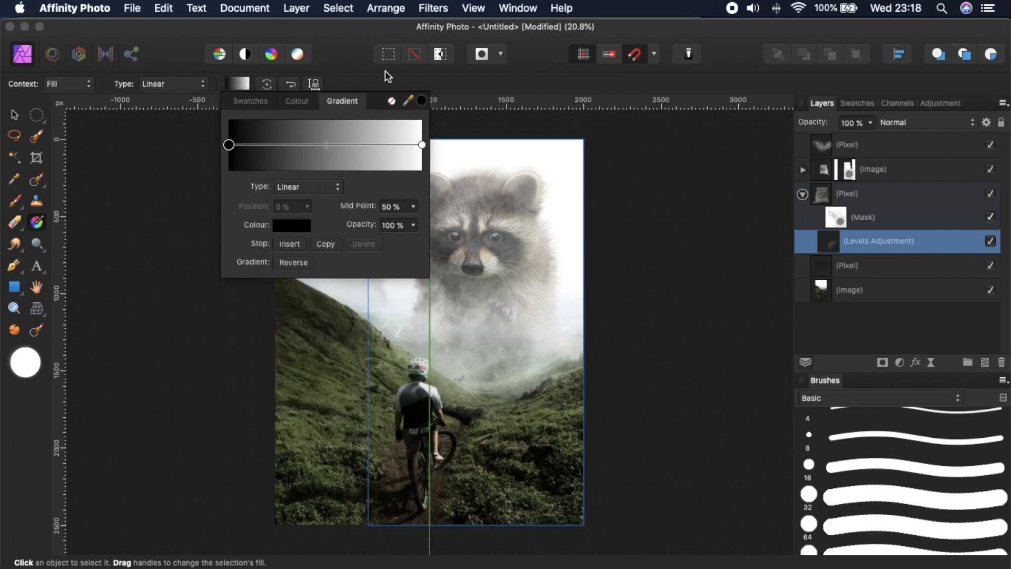
Reverse the Levels adjustment's gradient, redraw it as a short linear fade across the small raccoon's lower face, and compare the adjustment hidden and shown
{"action": "left_click", "coordinate": [390, 84]}
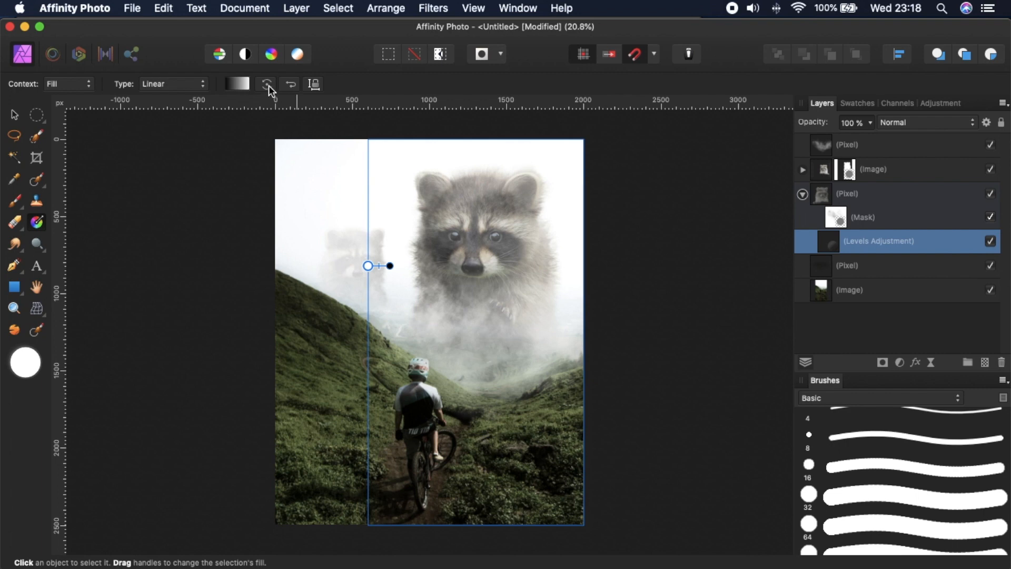
{"action": "left_click", "coordinate": [288, 86]}
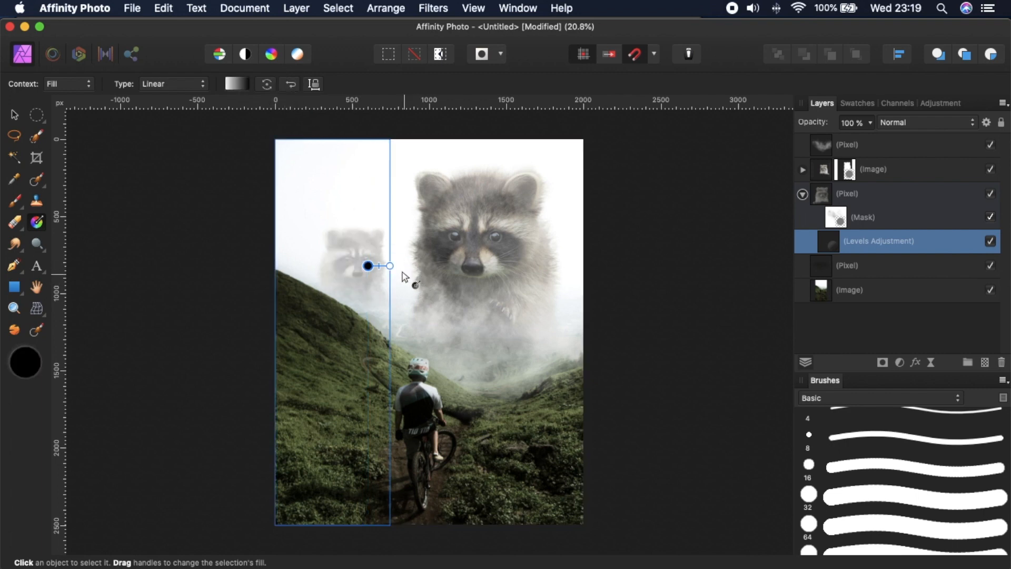
{"action": "left_click_drag", "start_coordinate": [360, 264], "coordinate": [383, 266]}
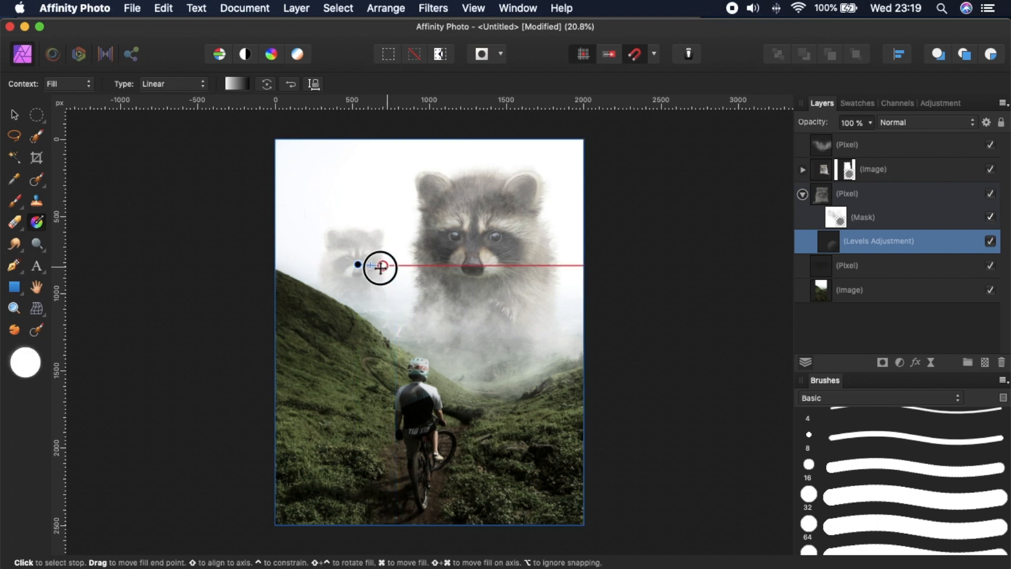
{"action": "left_click", "coordinate": [946, 312]}
{"action": "left_click", "coordinate": [990, 242]}
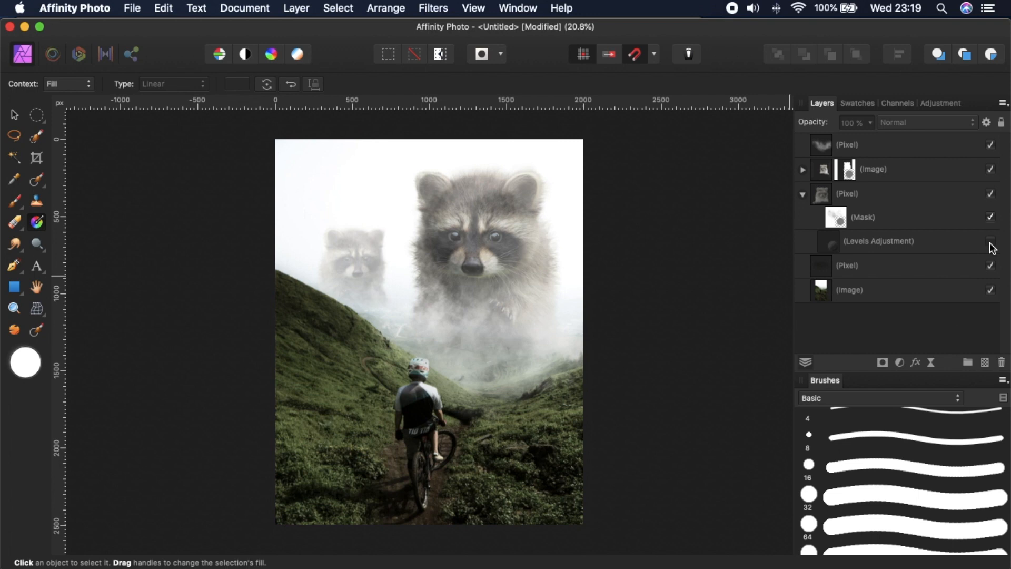
{"action": "left_click", "coordinate": [990, 242]}
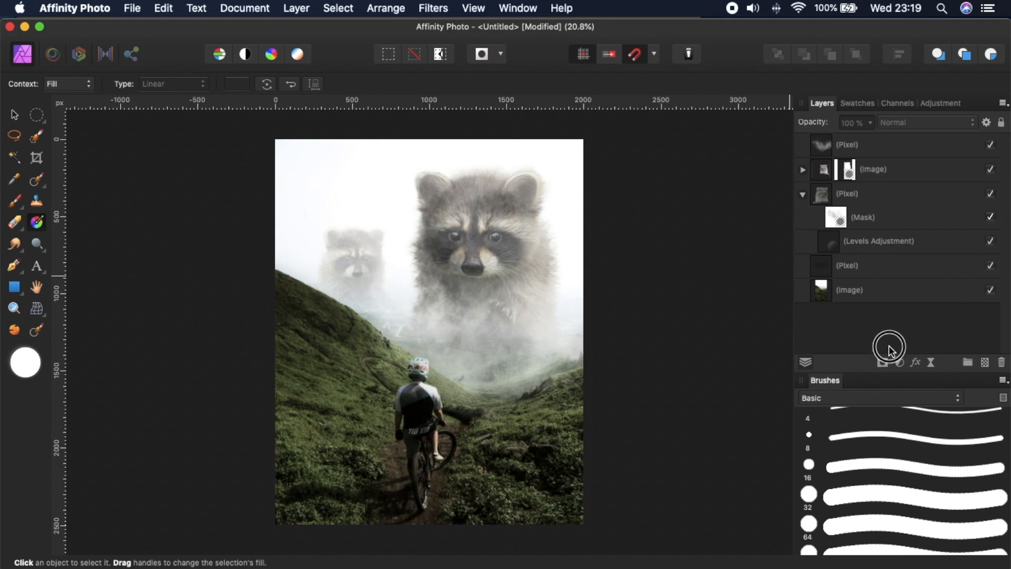
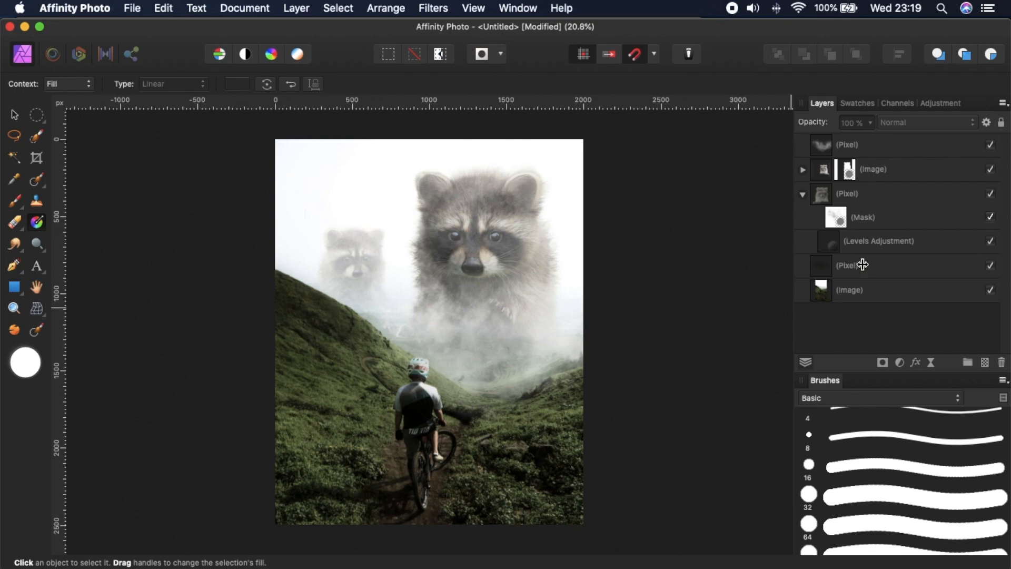
Add a new pixel layer at the top of the stack and choose the 180 px brush from the IAMRENSI Cloud Brushes
{"action": "left_click", "coordinate": [805, 196]}
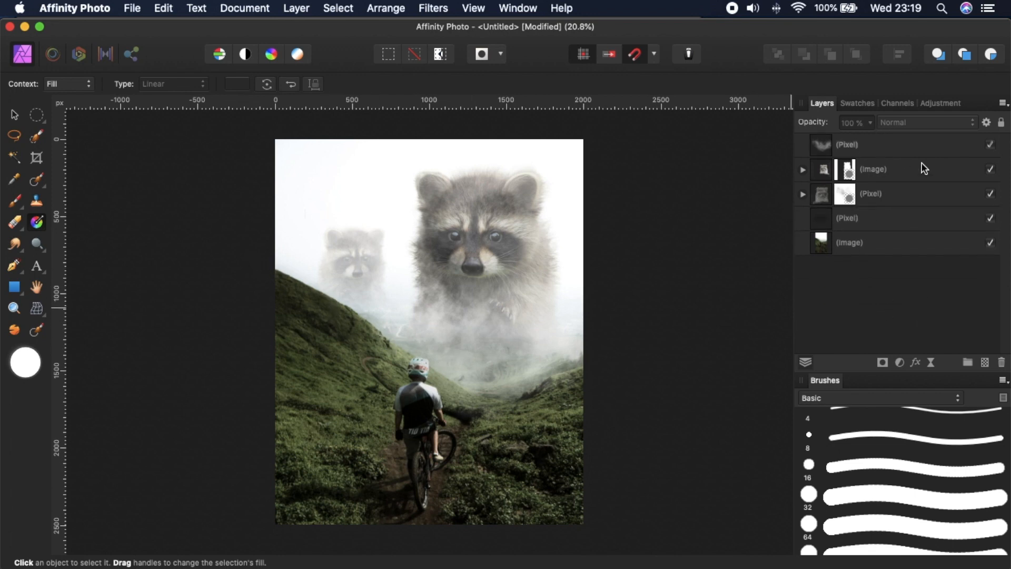
{"action": "left_click", "coordinate": [992, 147]}
{"action": "left_click", "coordinate": [992, 146]}
{"action": "left_click", "coordinate": [992, 147]}
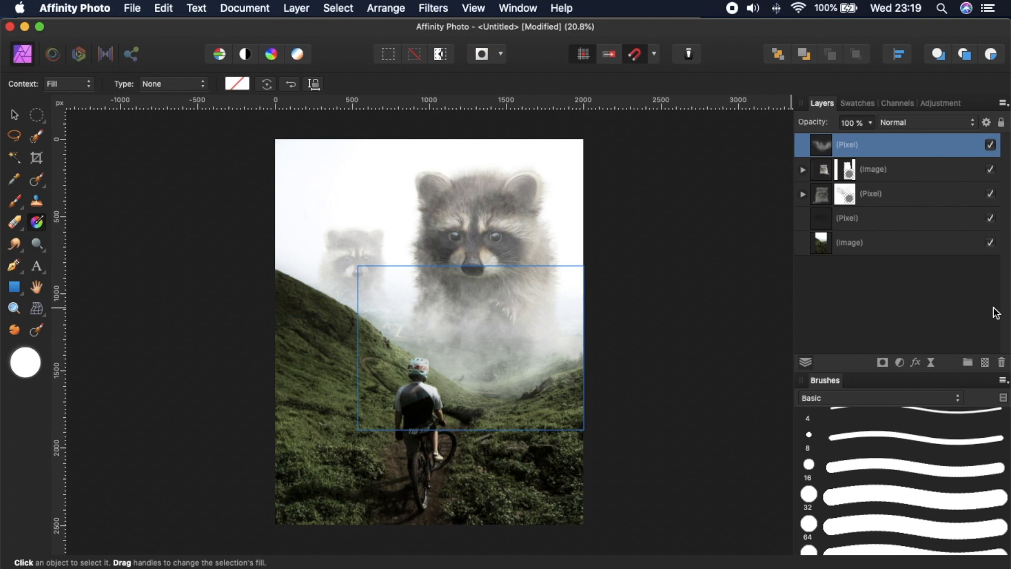
{"action": "left_click", "coordinate": [984, 363]}
{"action": "key", "text": "b"}
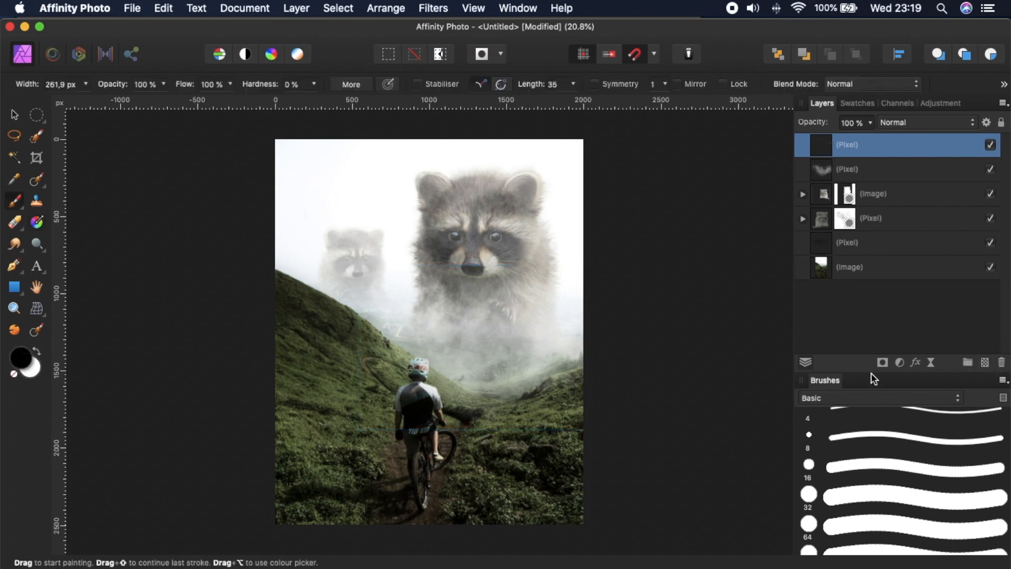
{"action": "left_click", "coordinate": [878, 398]}
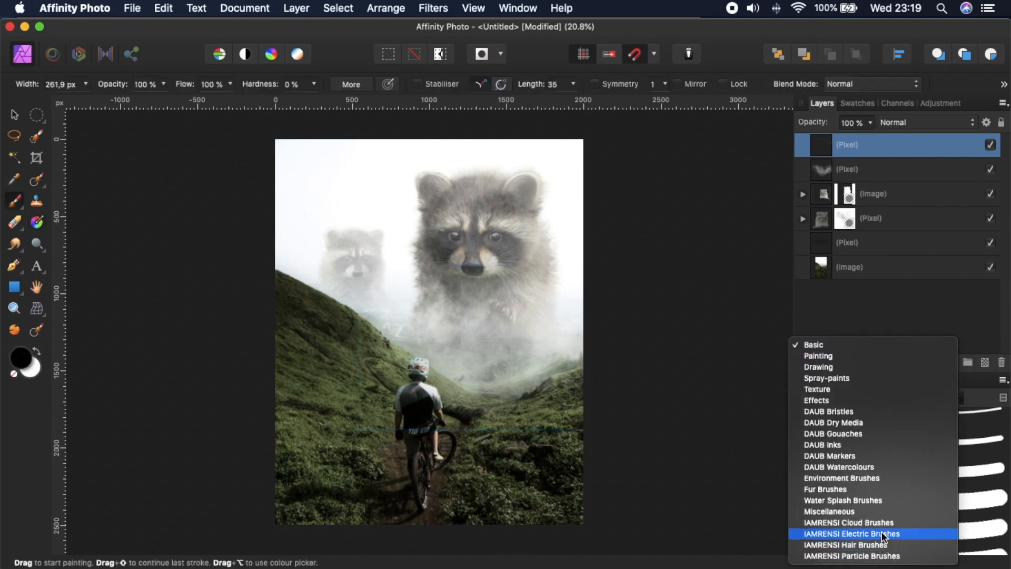
{"action": "left_click", "coordinate": [880, 521]}
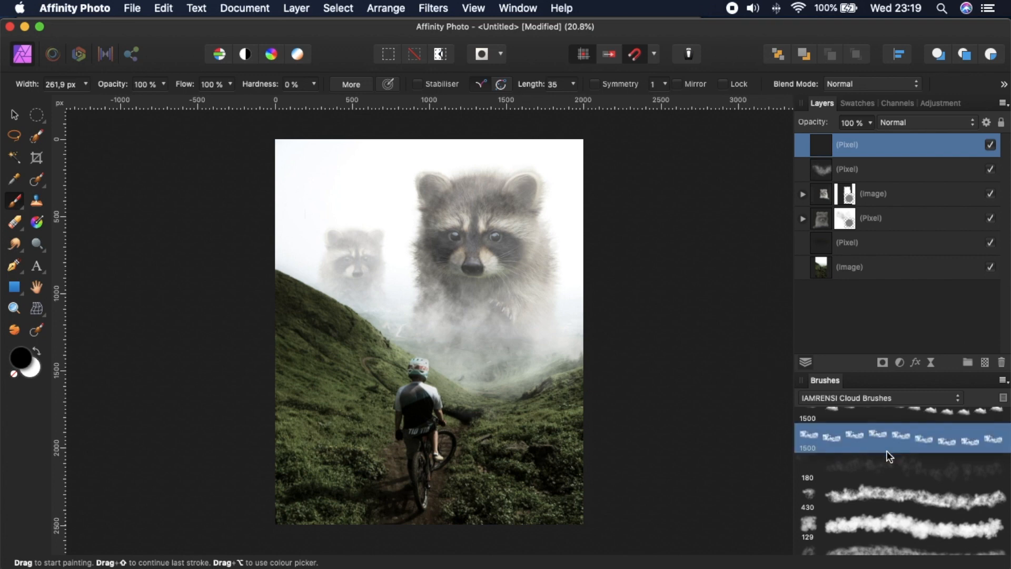
{"action": "left_click", "coordinate": [892, 462]}
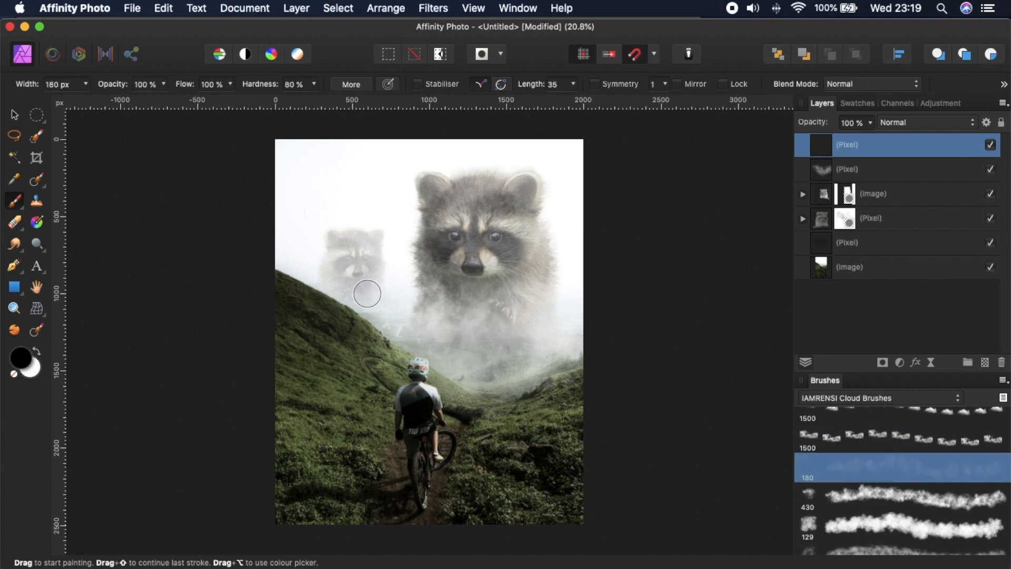
Enlarge the cloud brush to 619 px and paint white mist across the valley and the hillside below the small raccoon
{"action": "key", "text": "bracketright"}
{"action": "key", "text": "bracketright"}
{"action": "key", "text": "bracketright"}
{"action": "key", "text": "bracketright"}
{"action": "key", "text": "bracketright"}
{"action": "key", "text": "bracketleft"}
{"action": "mouse_move", "coordinate": [368, 327]}
{"action": "left_mouse_down"}
{"action": "mouse_move", "coordinate": [274, 276]}
{"action": "mouse_move", "coordinate": [396, 343]}
{"action": "mouse_move", "coordinate": [398, 335]}
{"action": "mouse_move", "coordinate": [279, 276]}
{"action": "mouse_move", "coordinate": [375, 322]}
{"action": "mouse_move", "coordinate": [254, 305]}
{"action": "mouse_move", "coordinate": [394, 334]}
{"action": "mouse_move", "coordinate": [299, 292]}
{"action": "mouse_move", "coordinate": [367, 317]}
{"action": "mouse_move", "coordinate": [270, 254]}
{"action": "mouse_move", "coordinate": [400, 323]}
{"action": "mouse_move", "coordinate": [293, 287]}
{"action": "mouse_move", "coordinate": [400, 315]}
{"action": "left_mouse_up"}
{"action": "key", "text": "super+z"}
{"action": "key", "text": "x"}
{"action": "key", "text": "bracketright"}
{"action": "key", "text": "bracketright"}
{"action": "key", "text": "bracketright"}
{"action": "key", "text": "bracketright"}
{"action": "key", "text": "bracketright"}
{"action": "mouse_move", "coordinate": [416, 322]}
{"action": "left_mouse_down"}
{"action": "mouse_move", "coordinate": [370, 304]}
{"action": "mouse_move", "coordinate": [523, 331]}
{"action": "mouse_move", "coordinate": [546, 376]}
{"action": "mouse_move", "coordinate": [551, 426]}
{"action": "mouse_move", "coordinate": [561, 350]}
{"action": "mouse_move", "coordinate": [552, 349]}
{"action": "mouse_move", "coordinate": [574, 365]}
{"action": "left_mouse_up"}
{"action": "mouse_move", "coordinate": [527, 337]}
{"action": "left_mouse_down"}
{"action": "mouse_move", "coordinate": [339, 324]}
{"action": "mouse_move", "coordinate": [352, 346]}
{"action": "mouse_move", "coordinate": [364, 318]}
{"action": "mouse_move", "coordinate": [343, 330]}
{"action": "mouse_move", "coordinate": [269, 282]}
{"action": "left_mouse_up"}
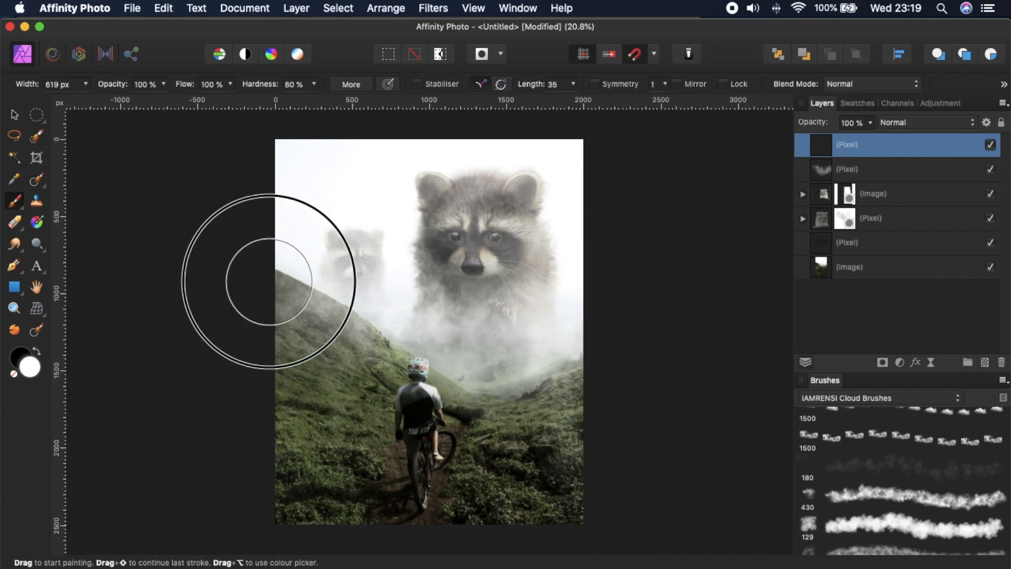
Switch to the 430 px cloud brush, enlarge it to about 752 px at 18 % opacity, and paint more mist over both hillsides
{"action": "left_click", "coordinate": [881, 492]}
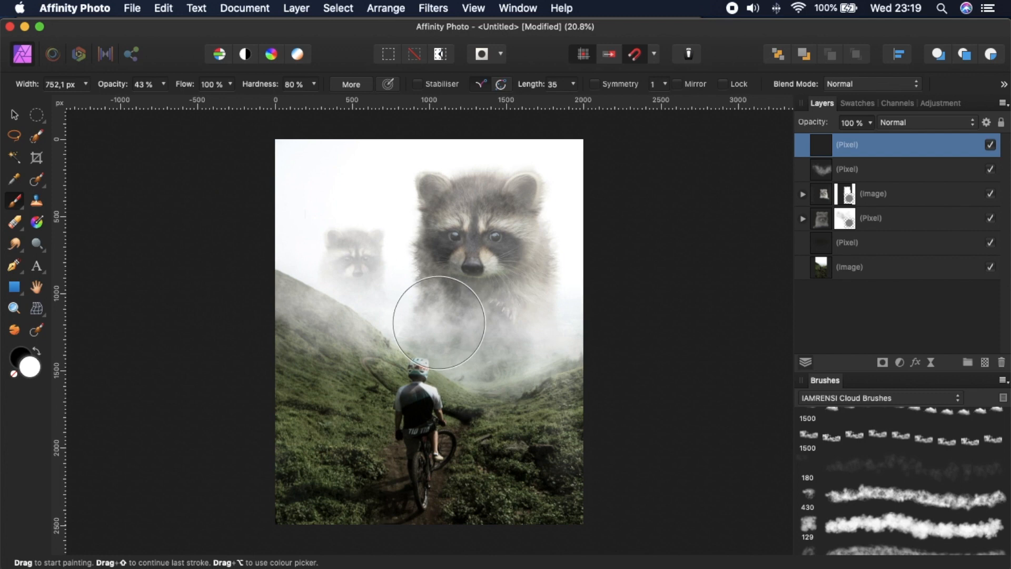
{"action": "key", "text": "super+z"}
{"action": "mouse_move", "coordinate": [121, 85]}
{"action": "left_mouse_down"}
{"action": "mouse_move", "coordinate": [103, 91]}
{"action": "mouse_move", "coordinate": [117, 87]}
{"action": "left_mouse_up"}
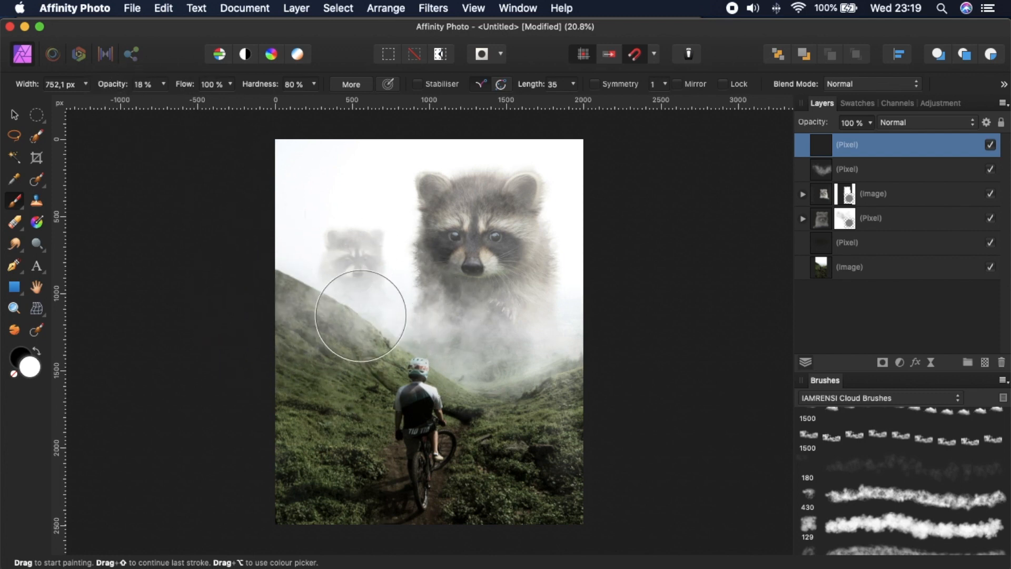
{"action": "left_click_drag", "start_coordinate": [361, 316], "coordinate": [370, 317]}
{"action": "left_click_drag", "start_coordinate": [281, 343], "coordinate": [424, 312]}
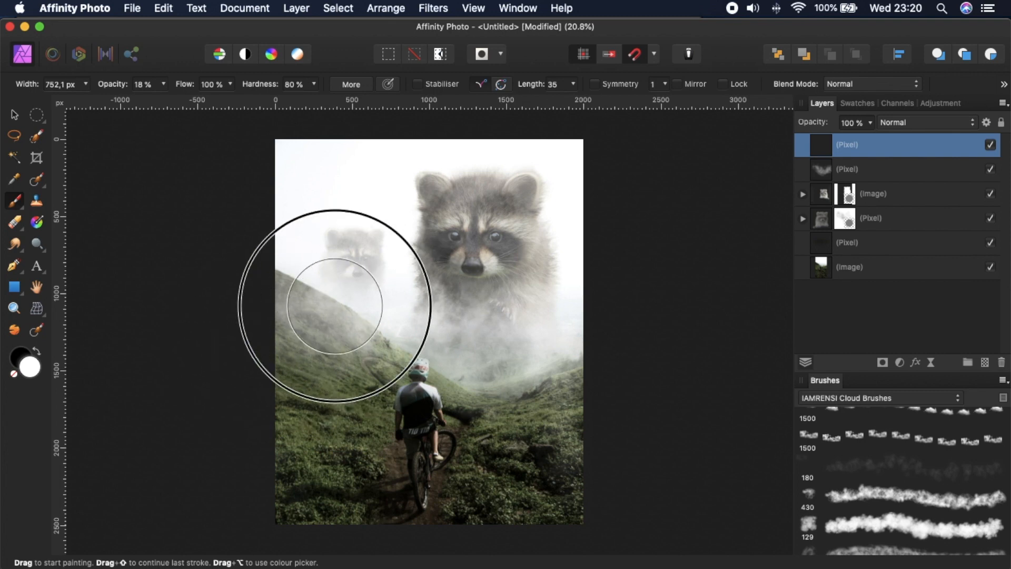
{"action": "mouse_move", "coordinate": [518, 343]}
{"action": "left_mouse_down"}
{"action": "mouse_move", "coordinate": [568, 364]}
{"action": "mouse_move", "coordinate": [524, 368]}
{"action": "mouse_move", "coordinate": [620, 400]}
{"action": "mouse_move", "coordinate": [530, 364]}
{"action": "mouse_move", "coordinate": [598, 444]}
{"action": "mouse_move", "coordinate": [570, 385]}
{"action": "mouse_move", "coordinate": [633, 347]}
{"action": "mouse_move", "coordinate": [609, 367]}
{"action": "mouse_move", "coordinate": [537, 338]}
{"action": "mouse_move", "coordinate": [404, 318]}
{"action": "mouse_move", "coordinate": [374, 353]}
{"action": "mouse_move", "coordinate": [249, 433]}
{"action": "mouse_move", "coordinate": [351, 342]}
{"action": "mouse_move", "coordinate": [238, 382]}
{"action": "left_mouse_up"}
{"action": "left_click_drag", "start_coordinate": [299, 288], "coordinate": [363, 313]}
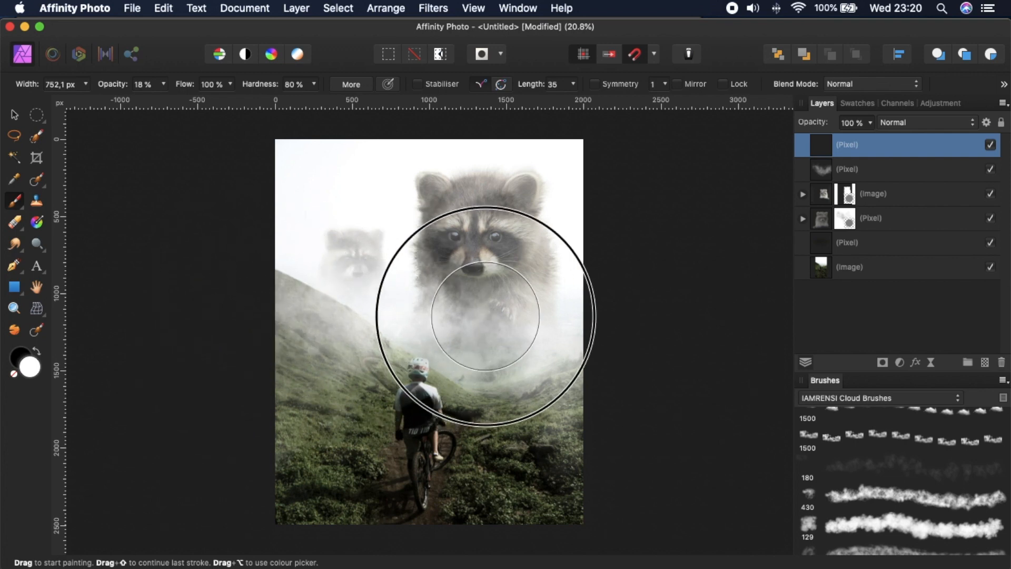
{"action": "left_click_drag", "start_coordinate": [495, 382], "coordinate": [662, 354]}
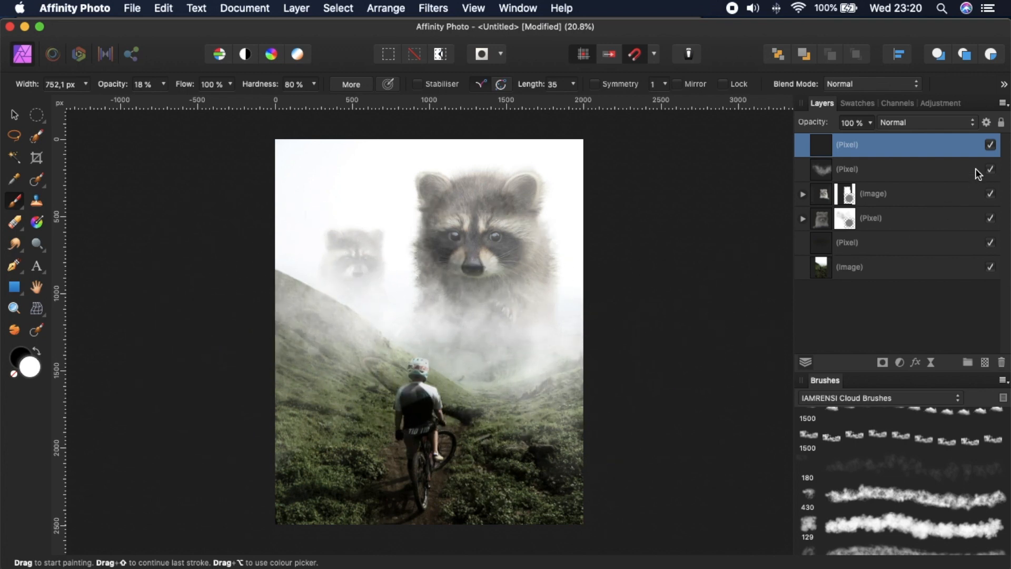
Compare the new mist layer hidden and shown, and set its opacity to 55 %
{"action": "left_click", "coordinate": [990, 145]}
{"action": "left_click", "coordinate": [990, 144]}
{"action": "left_click_drag", "start_coordinate": [815, 128], "coordinate": [784, 128]}
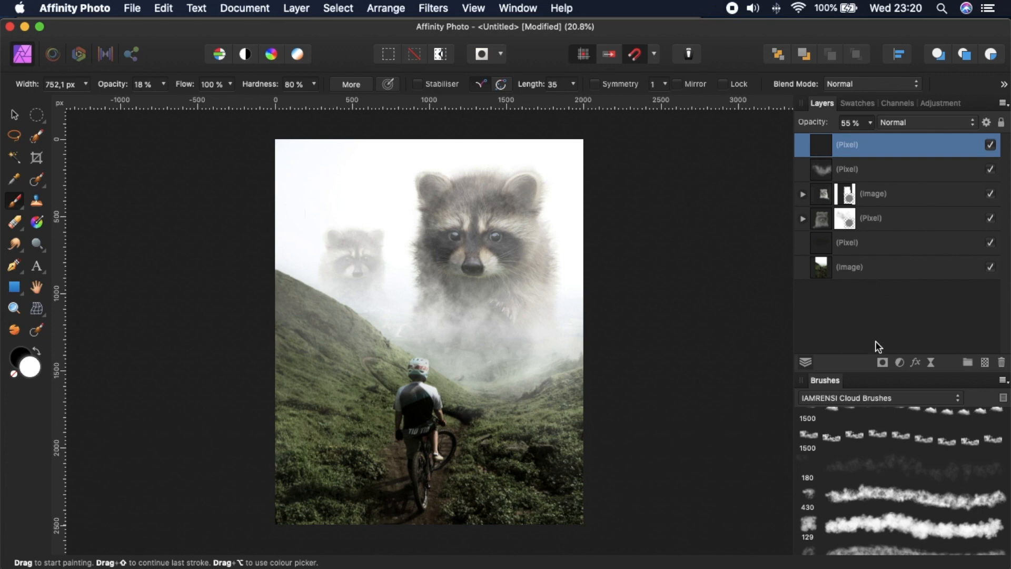
{"action": "left_click", "coordinate": [881, 310]}
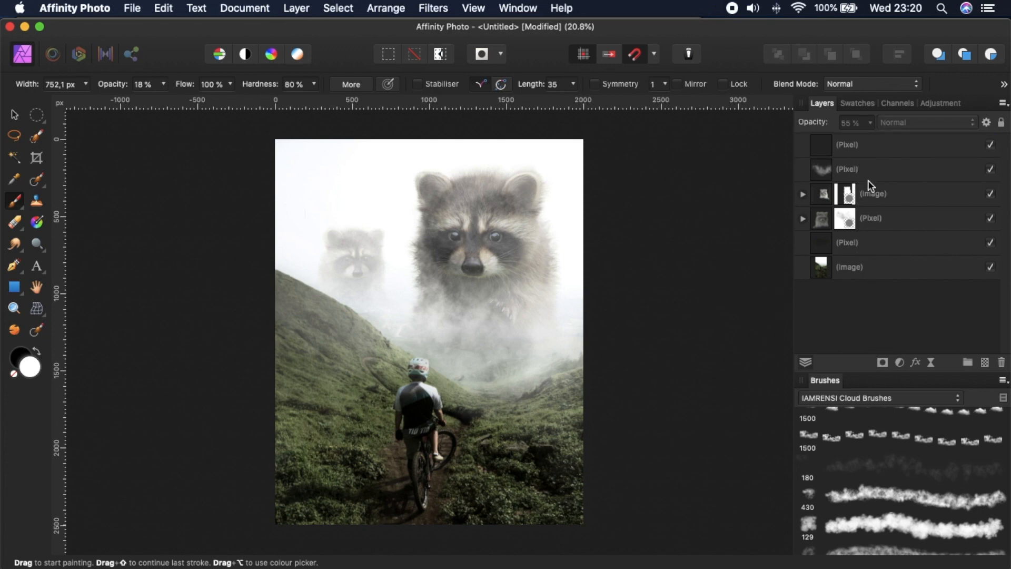
{"action": "left_click", "coordinate": [873, 153]}
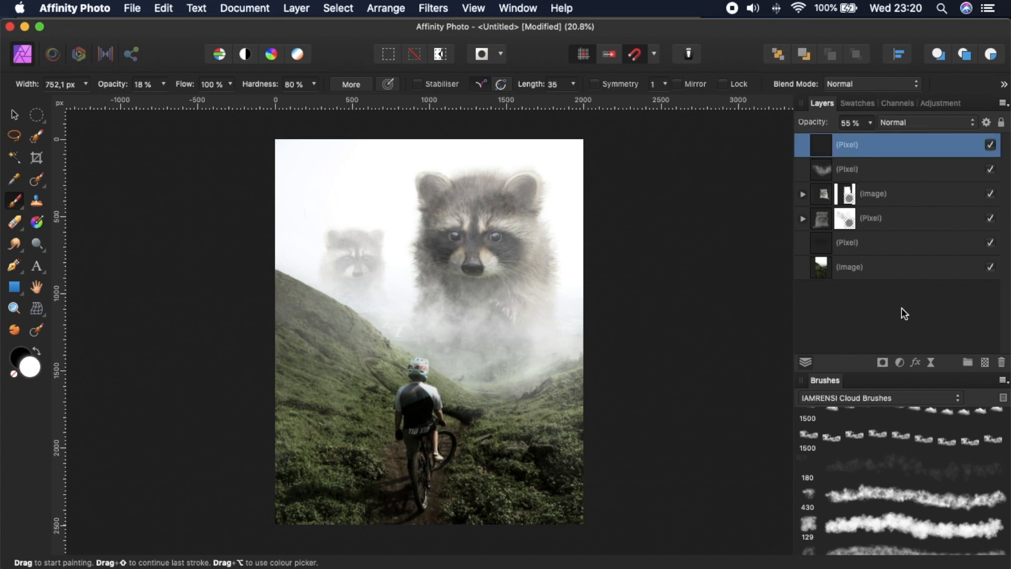
Compare the composite with the small raccoon layer hidden and shown
{"action": "left_click", "coordinate": [901, 362]}
{"action": "left_click", "coordinate": [895, 339]}
{"action": "left_click", "coordinate": [865, 178]}
{"action": "left_click", "coordinate": [891, 195]}
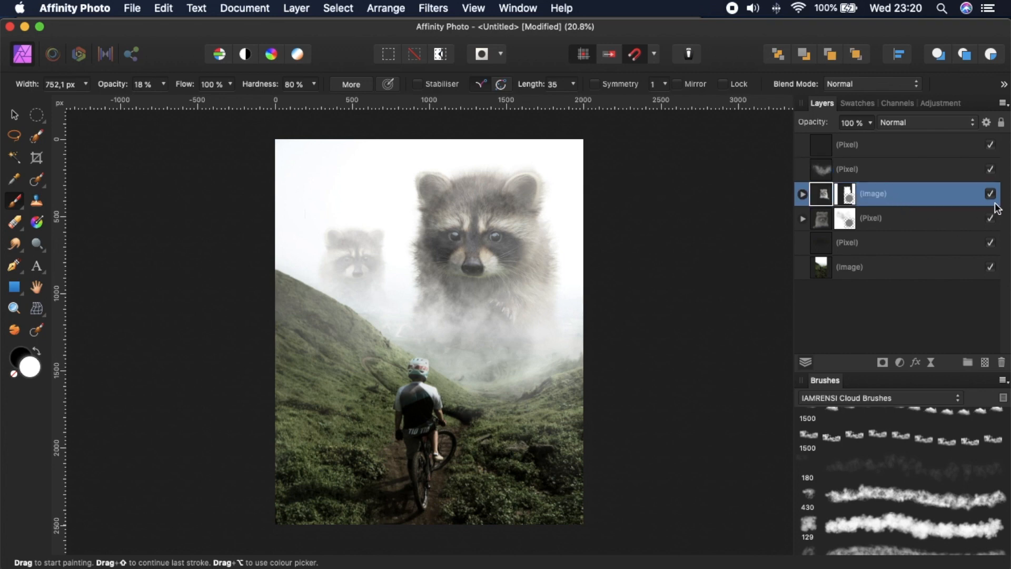
{"action": "left_click", "coordinate": [990, 216]}
{"action": "left_click", "coordinate": [990, 219]}
{"action": "left_click", "coordinate": [990, 219]}
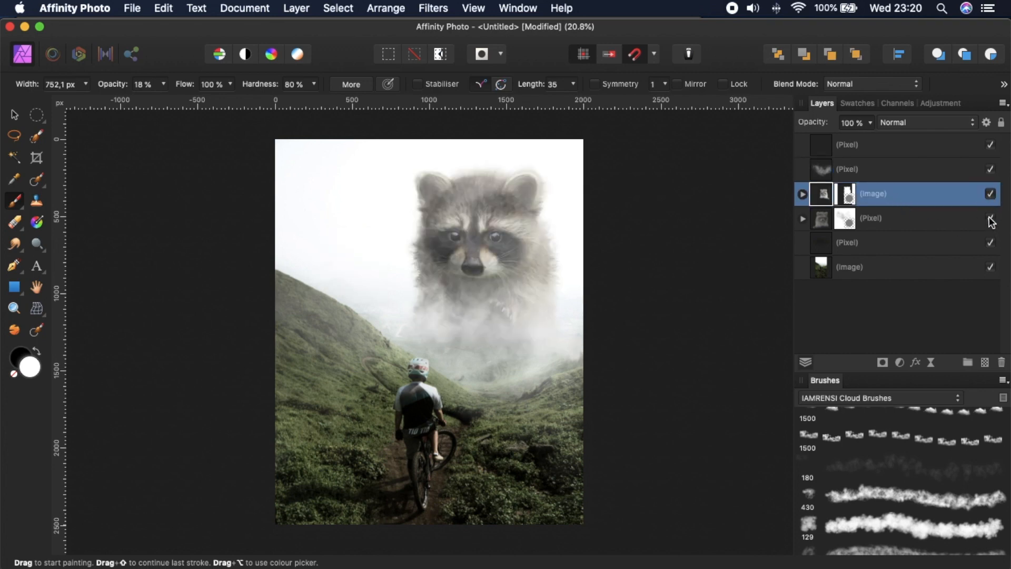
{"action": "left_click", "coordinate": [934, 221]}
Add a Gaussian Blur layer effect with a 0.6 px radius to the large raccoon image and inspect the fur at 100 % zoom
{"action": "left_click", "coordinate": [920, 204]}
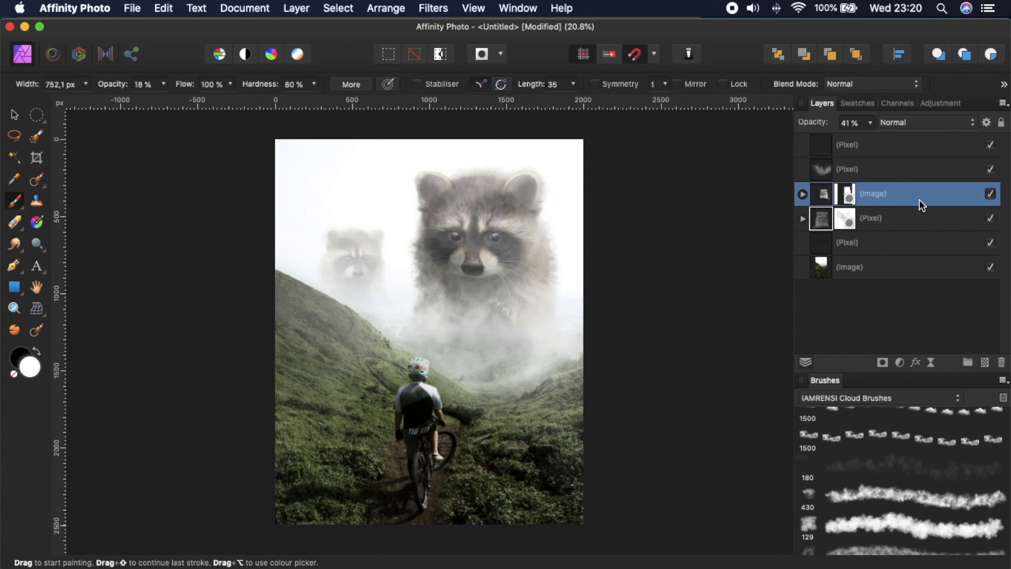
{"action": "left_click", "coordinate": [802, 195]}
{"action": "left_click", "coordinate": [804, 196]}
{"action": "left_click", "coordinate": [990, 194]}
{"action": "left_click", "coordinate": [990, 194]}
{"action": "left_click", "coordinate": [915, 363]}
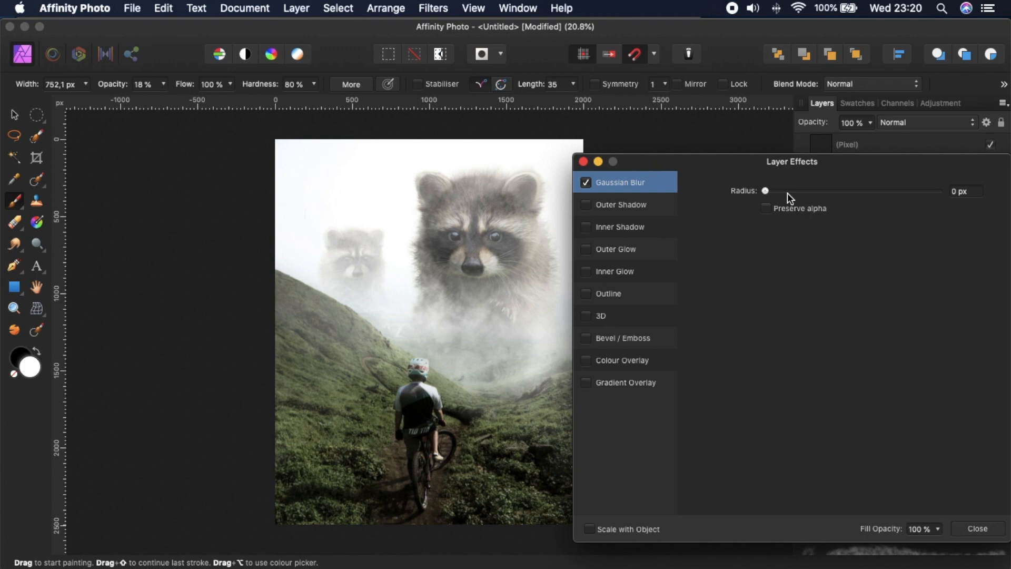
{"action": "left_click_drag", "start_coordinate": [768, 194], "coordinate": [791, 209]}
{"action": "key", "text": "super+1"}
{"action": "mouse_move", "coordinate": [456, 246]}
{"action": "left_mouse_down"}
{"action": "mouse_move", "coordinate": [387, 382]}
{"action": "mouse_move", "coordinate": [442, 350]}
{"action": "mouse_move", "coordinate": [368, 463]}
{"action": "mouse_move", "coordinate": [408, 275]}
{"action": "mouse_move", "coordinate": [377, 425]}
{"action": "left_mouse_up"}
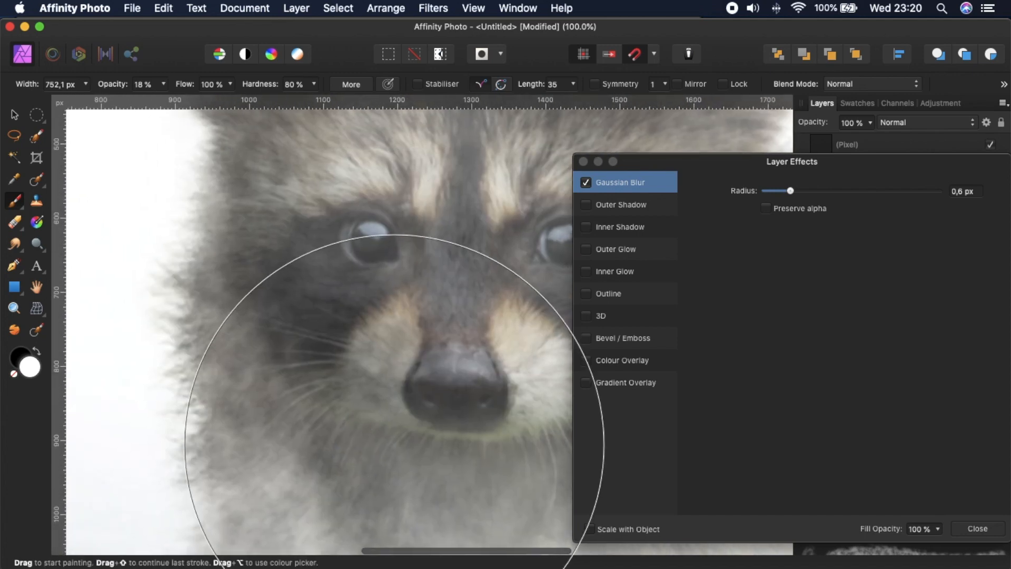
{"action": "left_click_drag", "start_coordinate": [391, 467], "coordinate": [418, 212]}
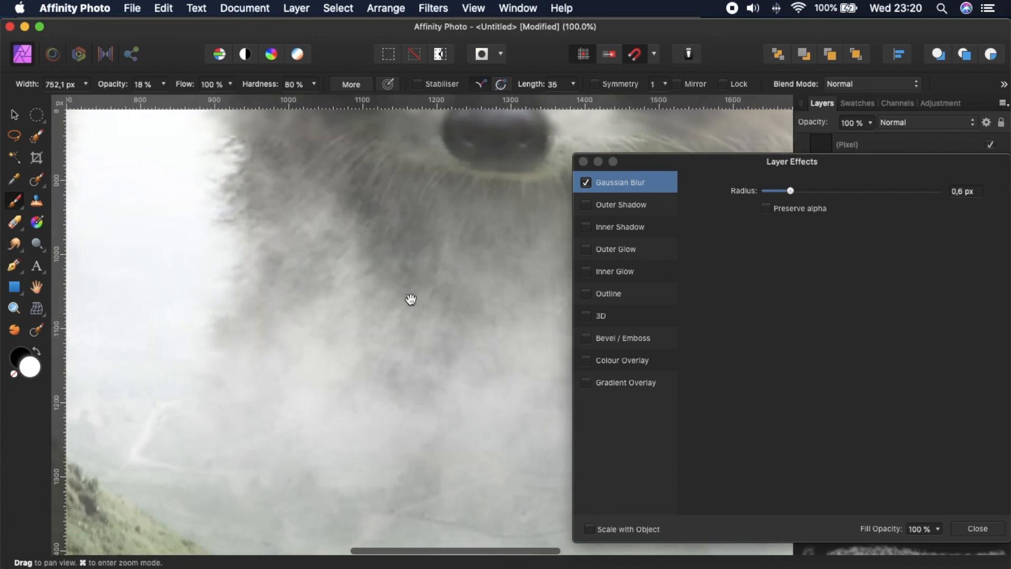
{"action": "left_click_drag", "start_coordinate": [411, 299], "coordinate": [349, 500]}
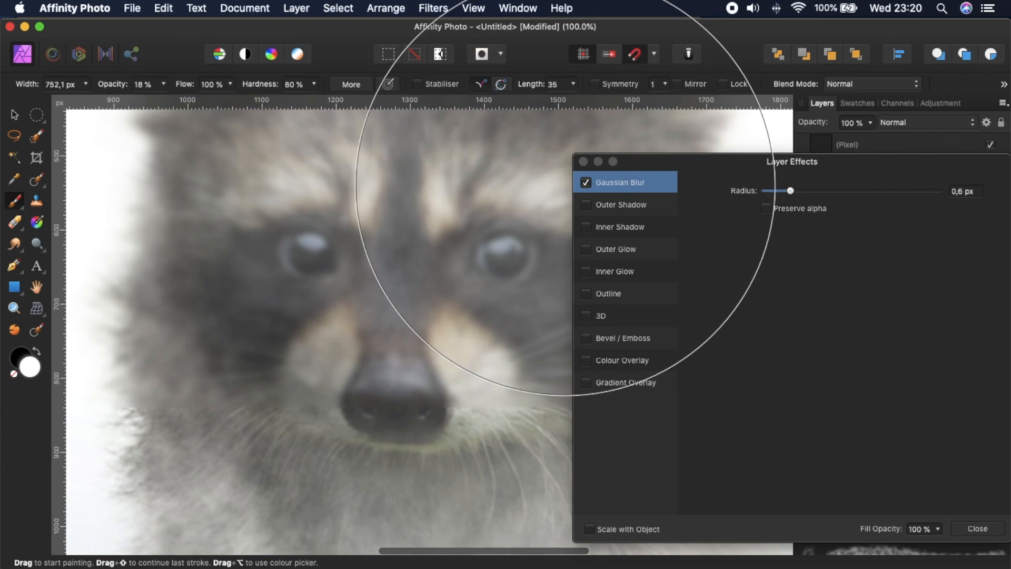
{"action": "left_click", "coordinate": [583, 162]}
{"action": "key", "text": "super+0"}
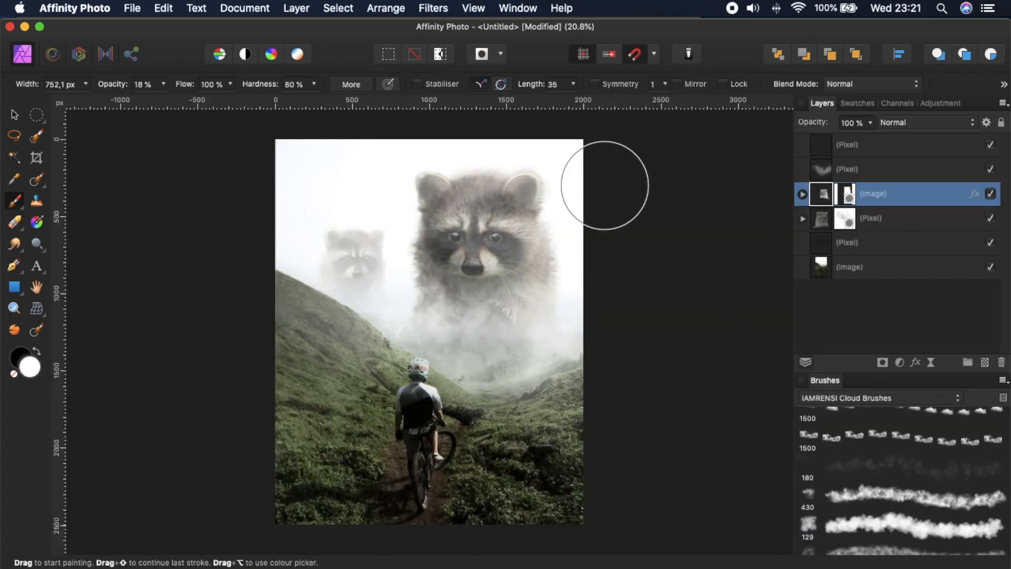
Add a Gaussian Blur layer effect with a 4.9 px radius to the small raccoon layer and compare it hidden and shown
{"action": "left_click", "coordinate": [877, 216]}
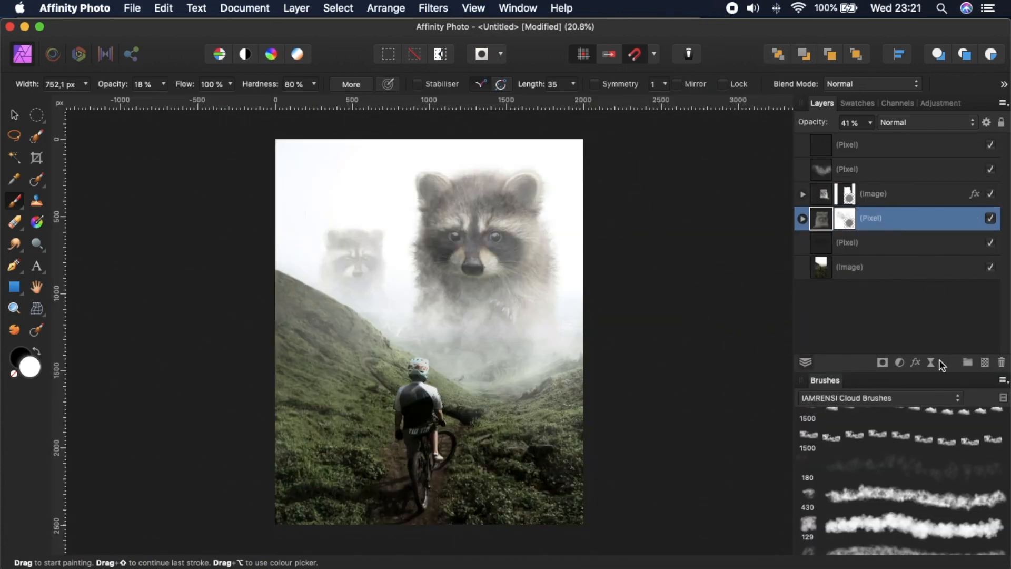
{"action": "left_click", "coordinate": [917, 362]}
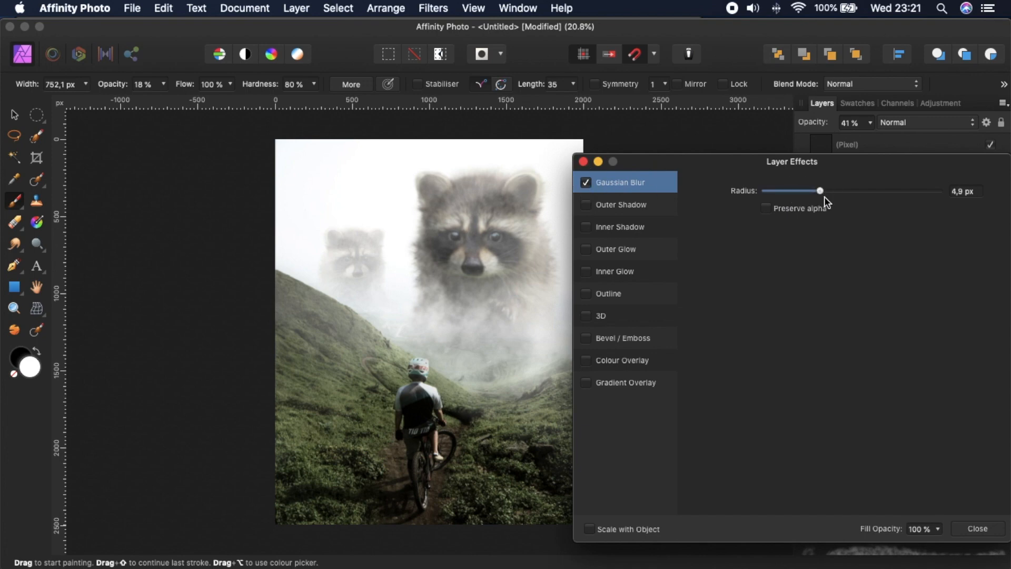
{"action": "left_click", "coordinate": [585, 162]}
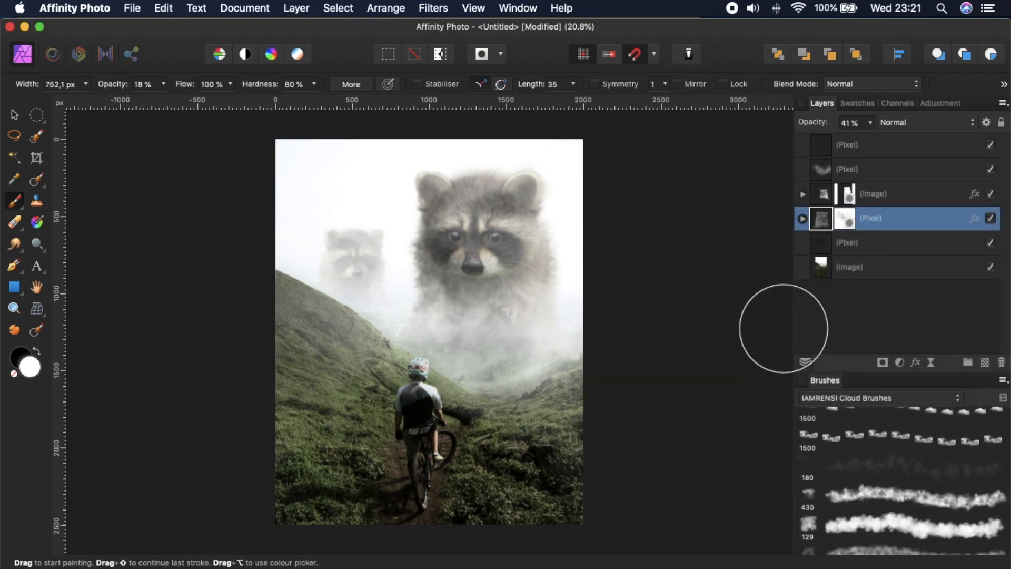
{"action": "left_click", "coordinate": [990, 219]}
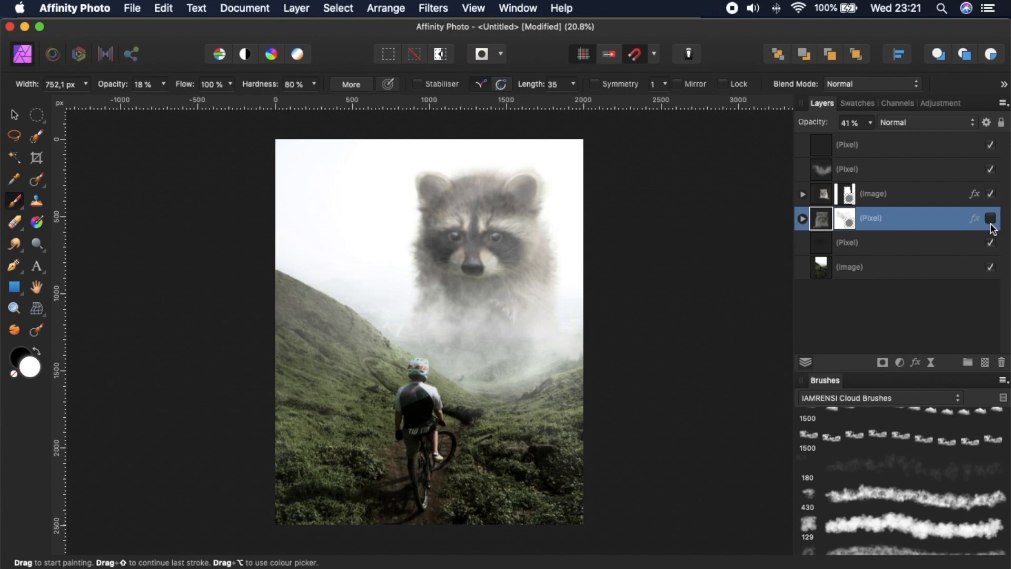
{"action": "left_click", "coordinate": [991, 224]}
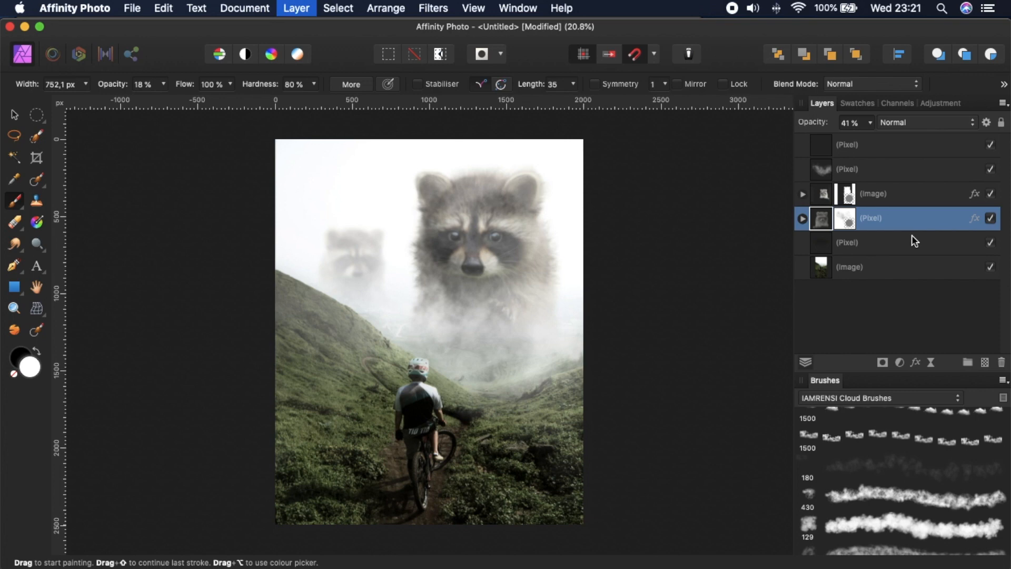
Delete the small raccoon layer and check the Darken pixel layer and the large raccoon image by toggling their visibility
{"action": "key", "text": "Delete"}
{"action": "left_click", "coordinate": [991, 220]}
{"action": "left_click", "coordinate": [990, 220]}
{"action": "left_click", "coordinate": [990, 194]}
{"action": "left_click", "coordinate": [991, 195]}
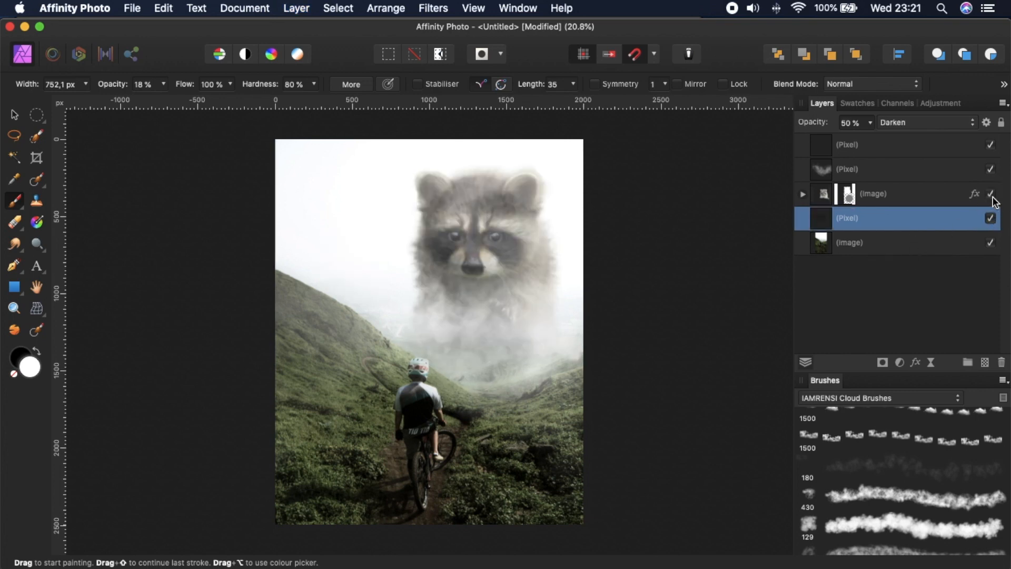
Set the opacity of the mist pixel layer above the raccoon image to 51 % and deselect the layer
{"action": "left_click", "coordinate": [991, 169]}
{"action": "left_click", "coordinate": [964, 174]}
{"action": "left_click", "coordinate": [813, 127]}
{"action": "mouse_move", "coordinate": [812, 126]}
{"action": "left_mouse_down"}
{"action": "mouse_move", "coordinate": [779, 128]}
{"action": "mouse_move", "coordinate": [791, 129]}
{"action": "left_mouse_up"}
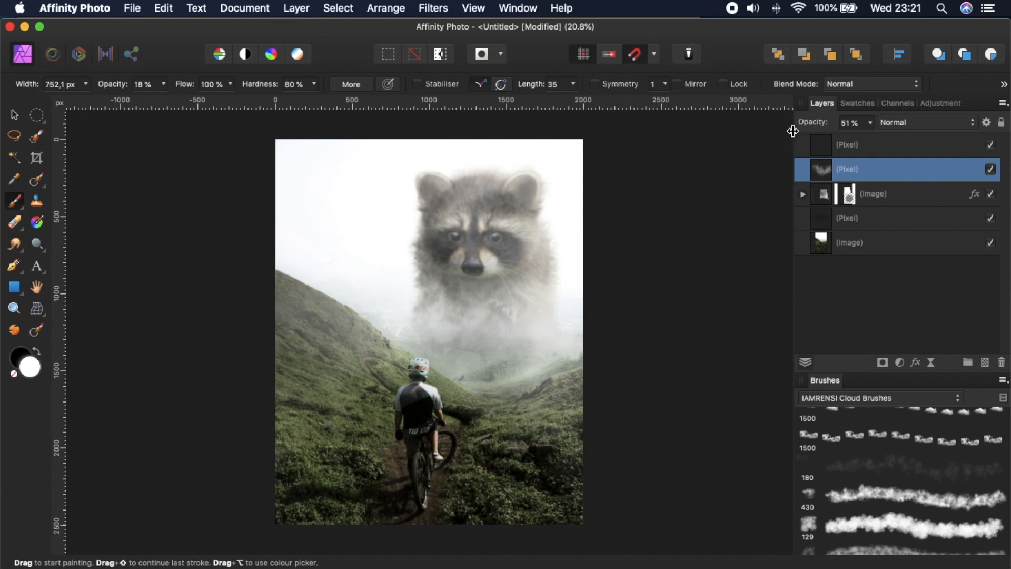
{"action": "key", "text": "v"}
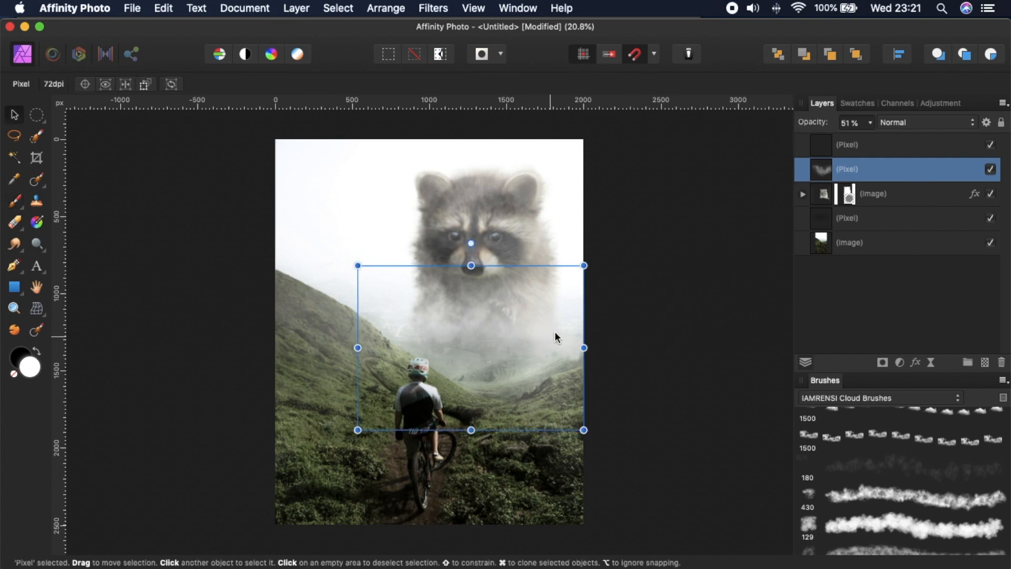
{"action": "left_click", "coordinate": [616, 277]}
{"action": "left_click", "coordinate": [205, 249]}
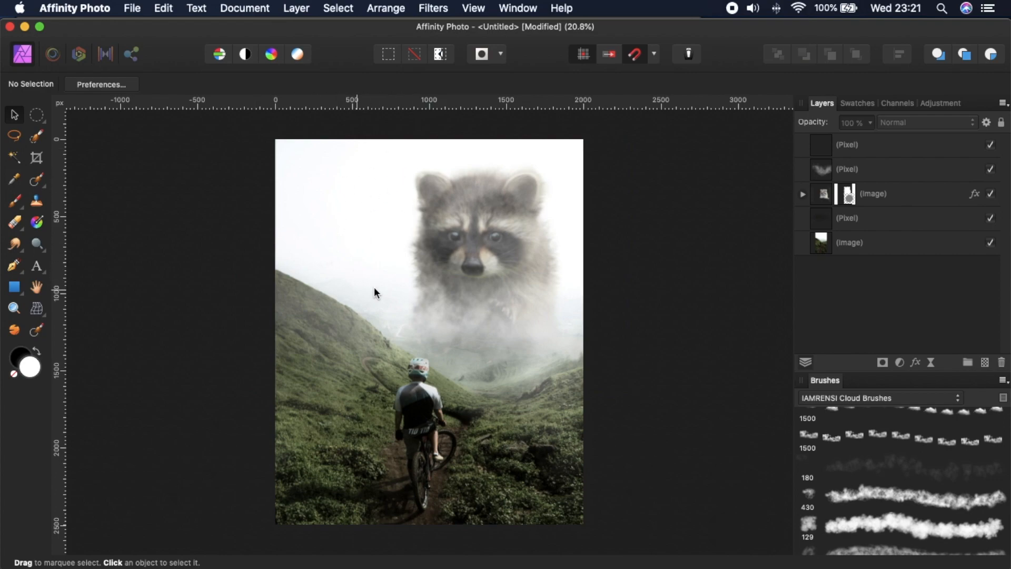
Switch to Unsplash in the browser and search for "grass hills" photos
{"action": "key", "text": "ctrl+Right"}
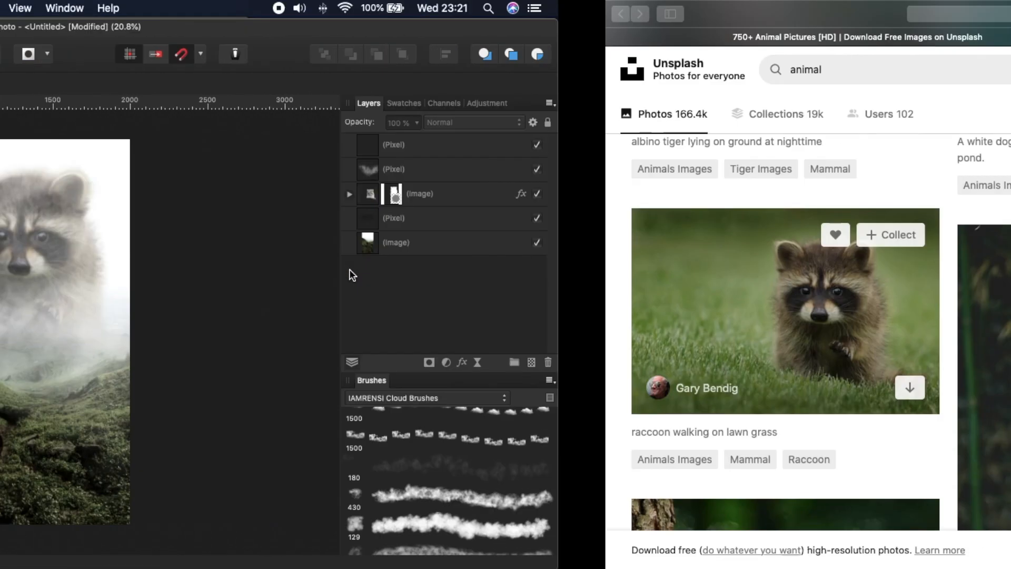
{"action": "left_click", "coordinate": [287, 66]}
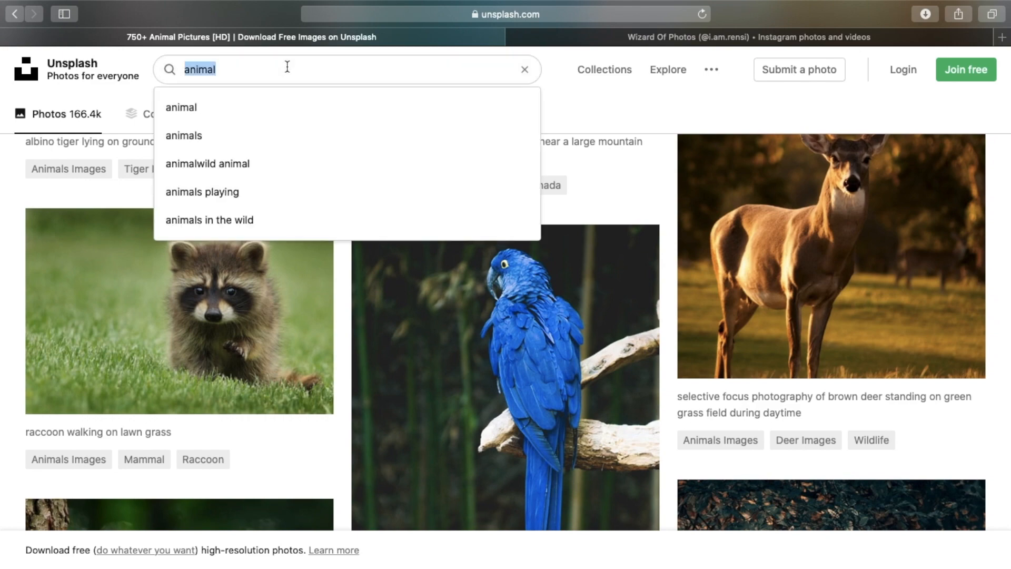
{"action": "type", "text": "grass hi"}
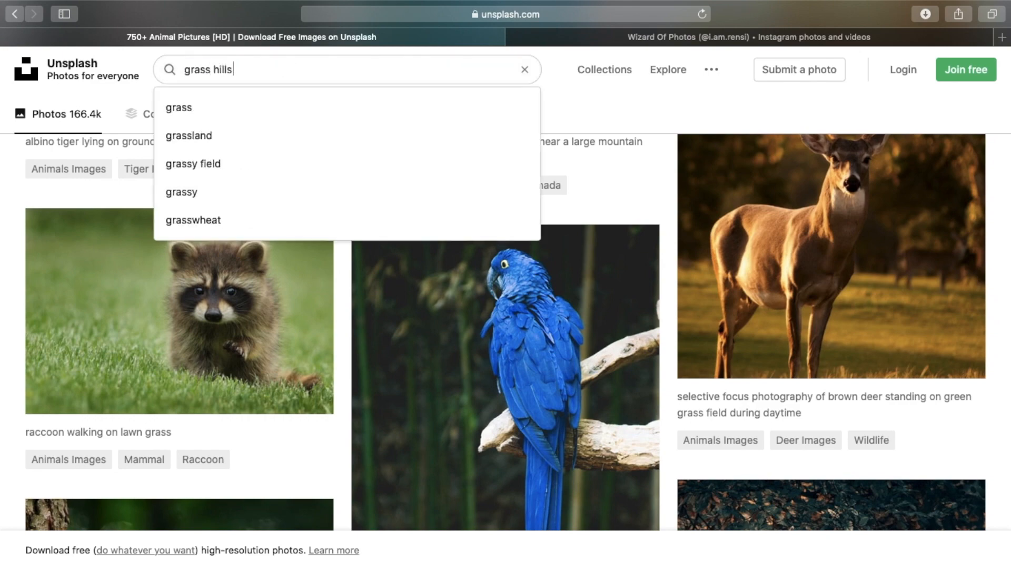
{"action": "type", "text": "lls"}
{"action": "key", "text": "Return"}
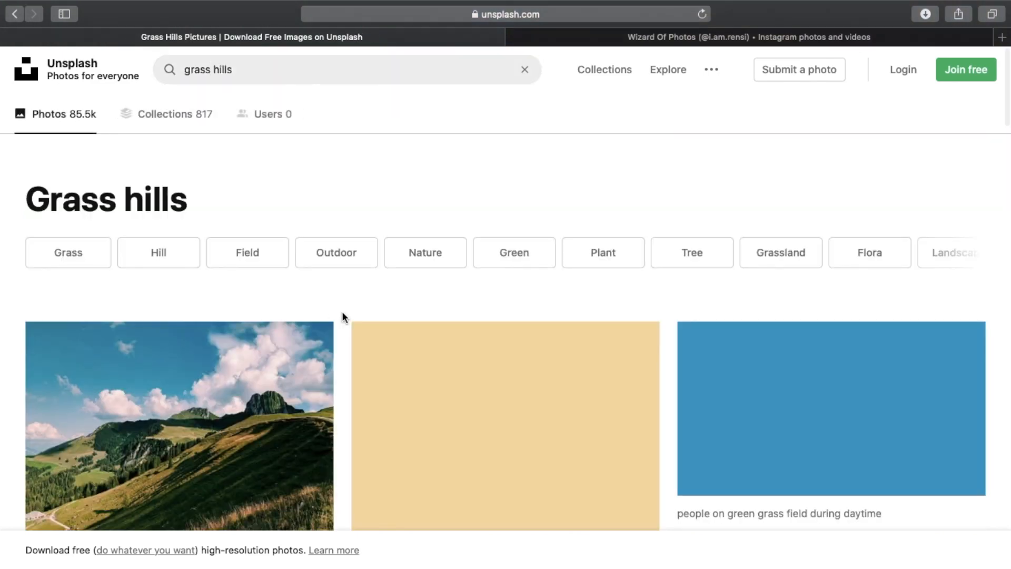
Look through the grass hills photos for a misty landscape that suits the composite's background
{"action": "scroll", "coordinate": [342, 314], "scroll_direction": "down", "scroll_amount": 2}
{"action": "scroll", "coordinate": [342, 314], "scroll_direction": "down", "scroll_amount": 4}
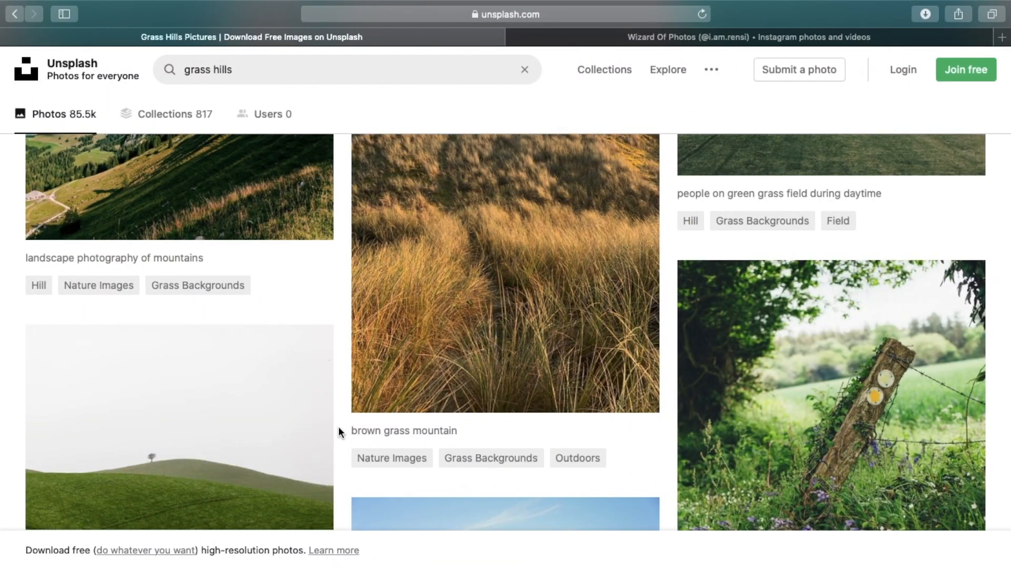
{"action": "scroll", "coordinate": [338, 429], "scroll_direction": "down", "scroll_amount": 10}
{"action": "right_click", "coordinate": [340, 430]}
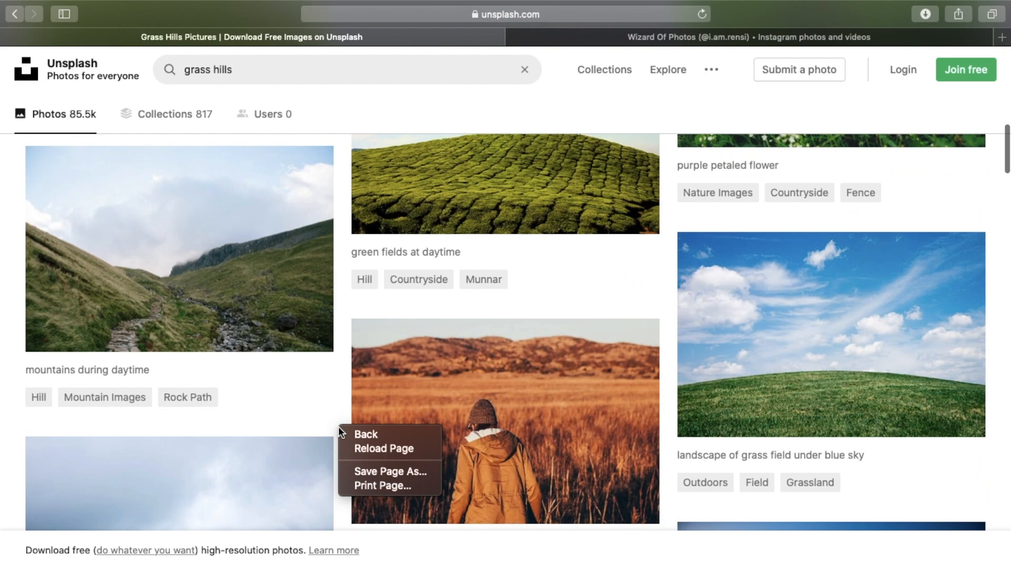
{"action": "left_click", "coordinate": [347, 375]}
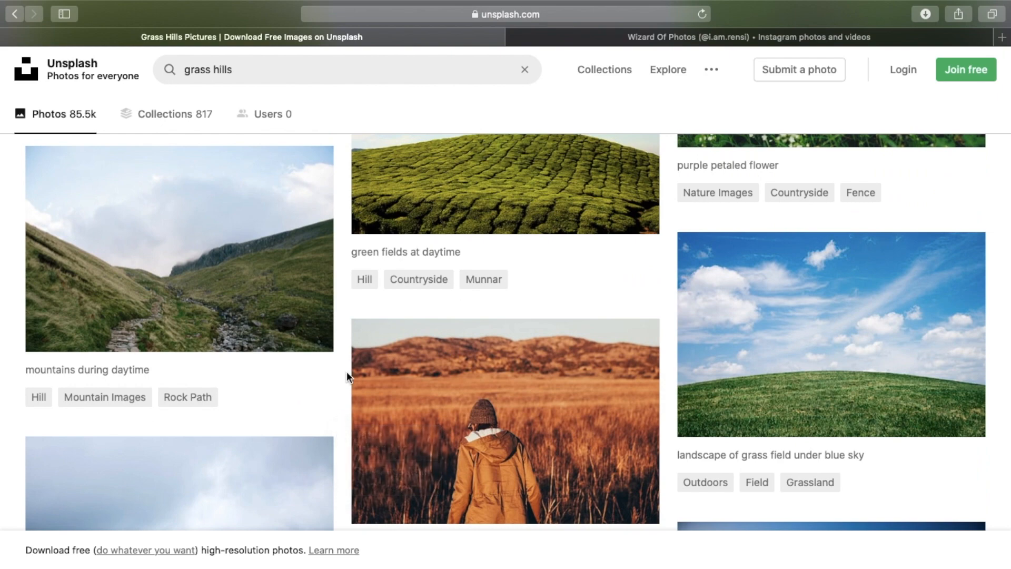
{"action": "scroll", "coordinate": [346, 376], "scroll_direction": "down", "scroll_amount": 15}
{"action": "scroll", "coordinate": [345, 371], "scroll_direction": "down", "scroll_amount": 4}
{"action": "scroll", "coordinate": [344, 372], "scroll_direction": "up", "scroll_amount": 2}
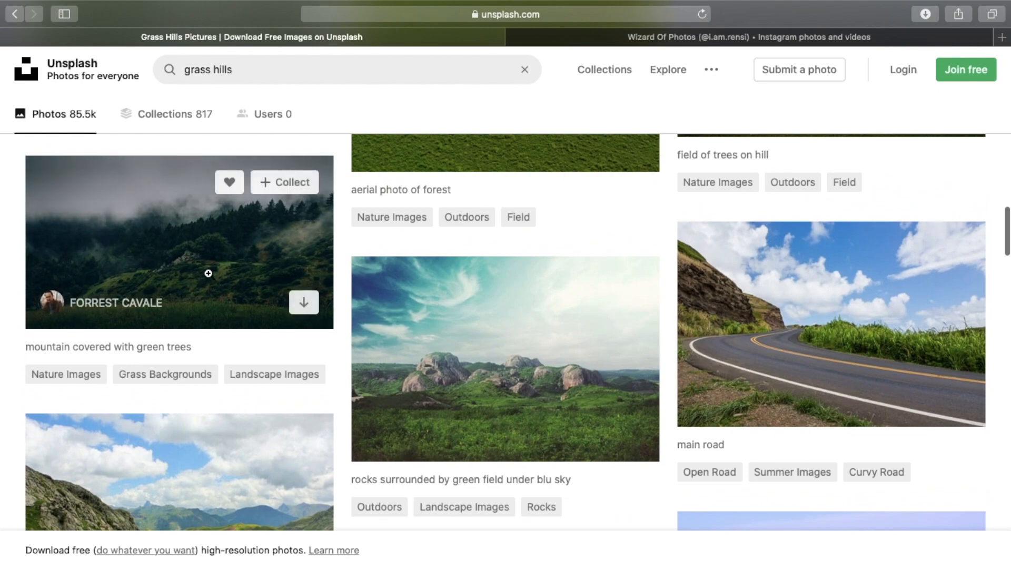
{"action": "key", "text": "ctrl+Left"}
{"action": "key", "text": "ctrl+Right"}
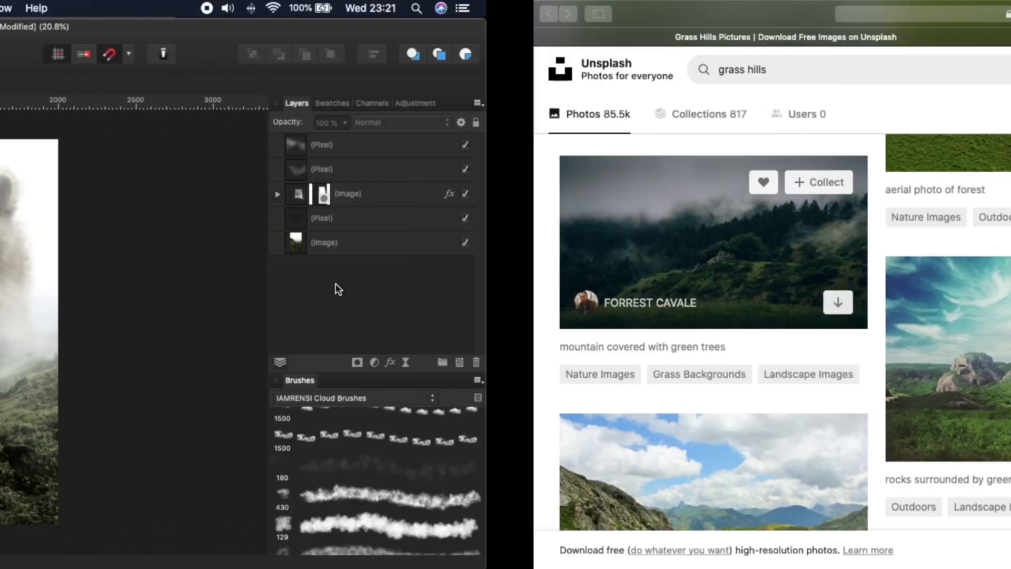
{"action": "scroll", "coordinate": [353, 295], "scroll_direction": "down", "scroll_amount": 20}
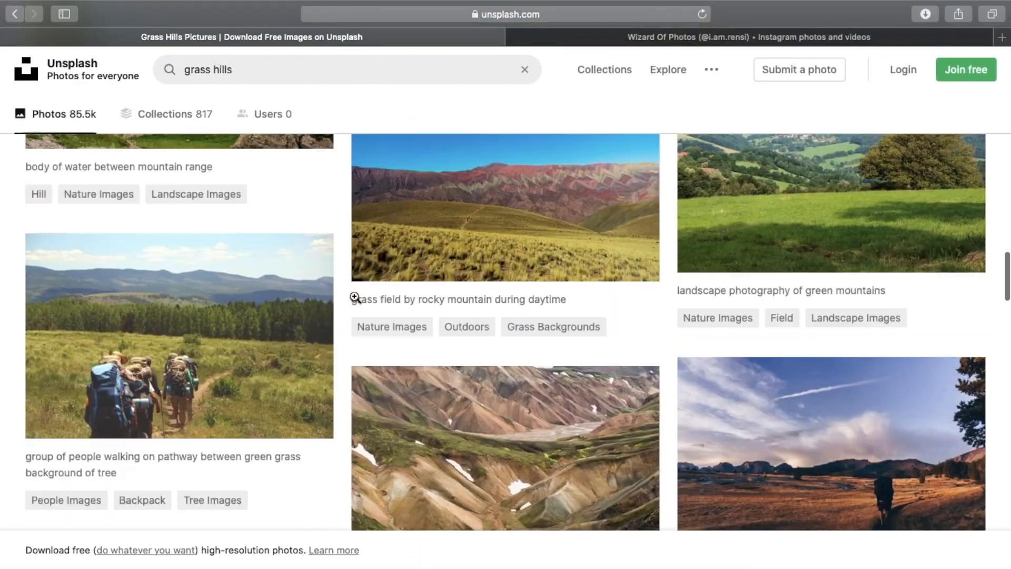
{"action": "scroll", "coordinate": [349, 297], "scroll_direction": "down", "scroll_amount": 18}
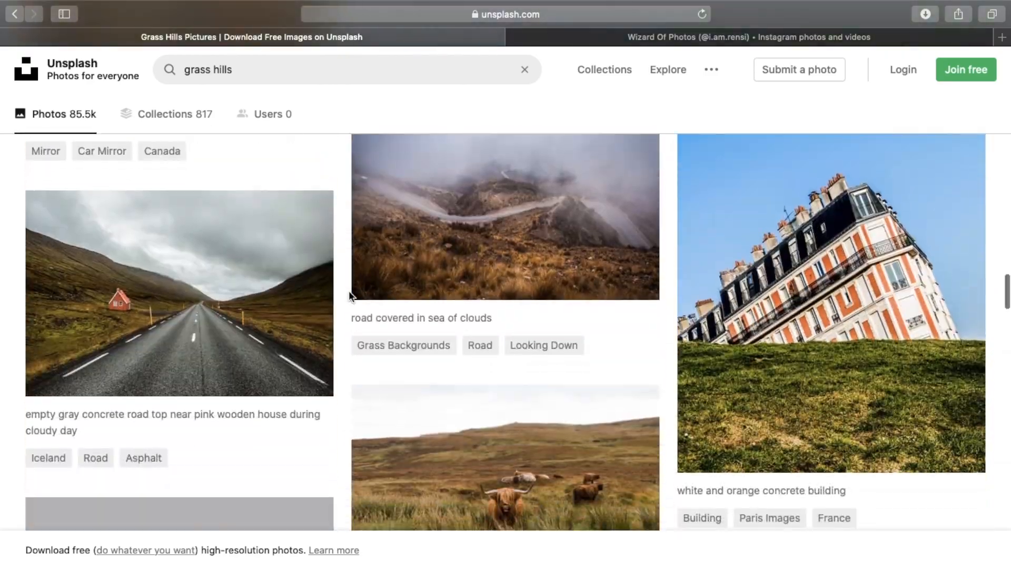
{"action": "scroll", "coordinate": [349, 292], "scroll_direction": "up", "scroll_amount": 17}
{"action": "scroll", "coordinate": [347, 284], "scroll_direction": "up", "scroll_amount": 15}
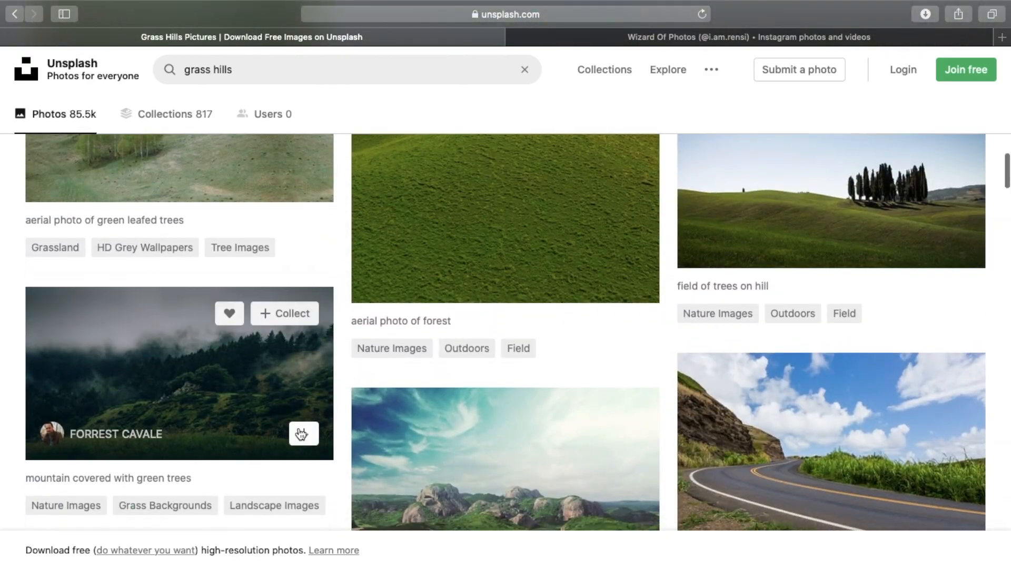
Download the "mountain covered with green trees" photo and paste it from the Downloads folder into the composite in Affinity Photo
{"action": "left_click", "coordinate": [303, 431]}
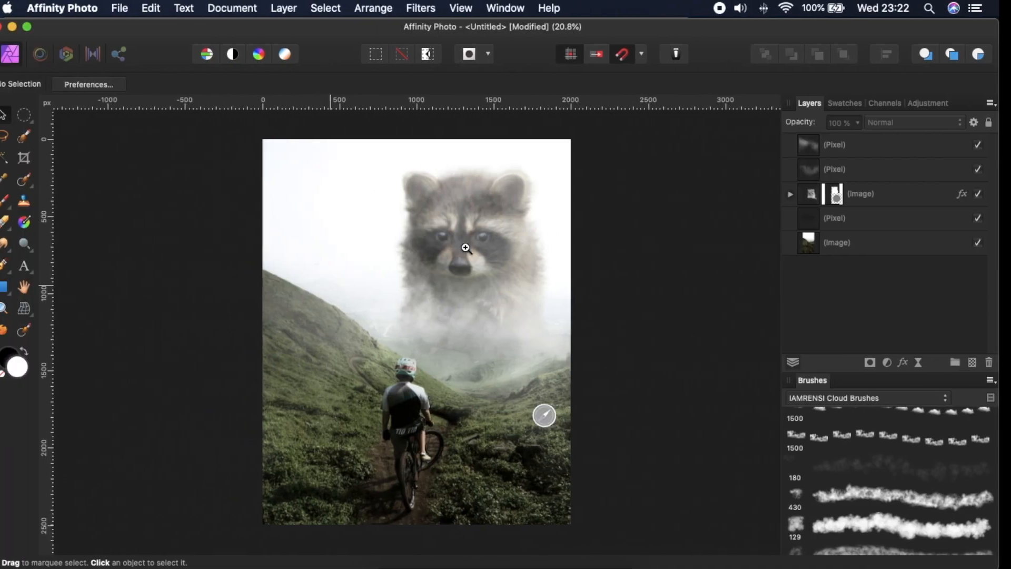
{"action": "mouse_move", "coordinate": [525, 567]}
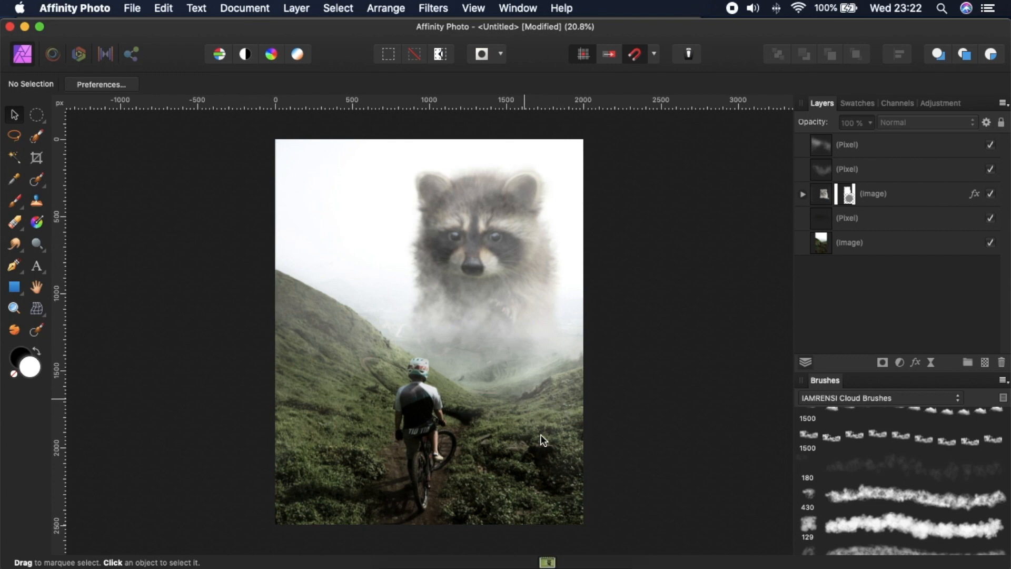
{"action": "left_click", "coordinate": [550, 556]}
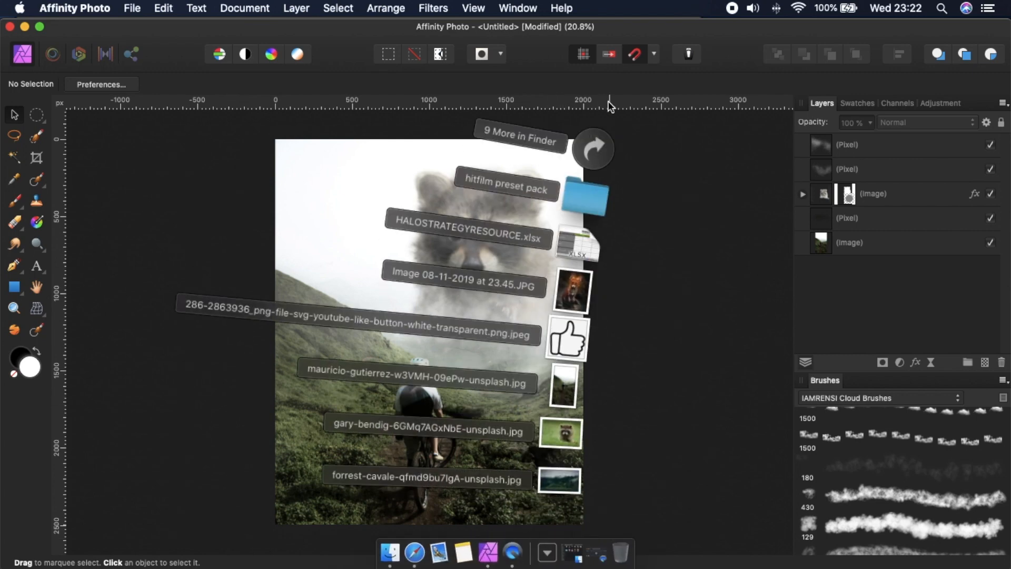
{"action": "left_click", "coordinate": [600, 155]}
{"action": "left_click", "coordinate": [232, 156]}
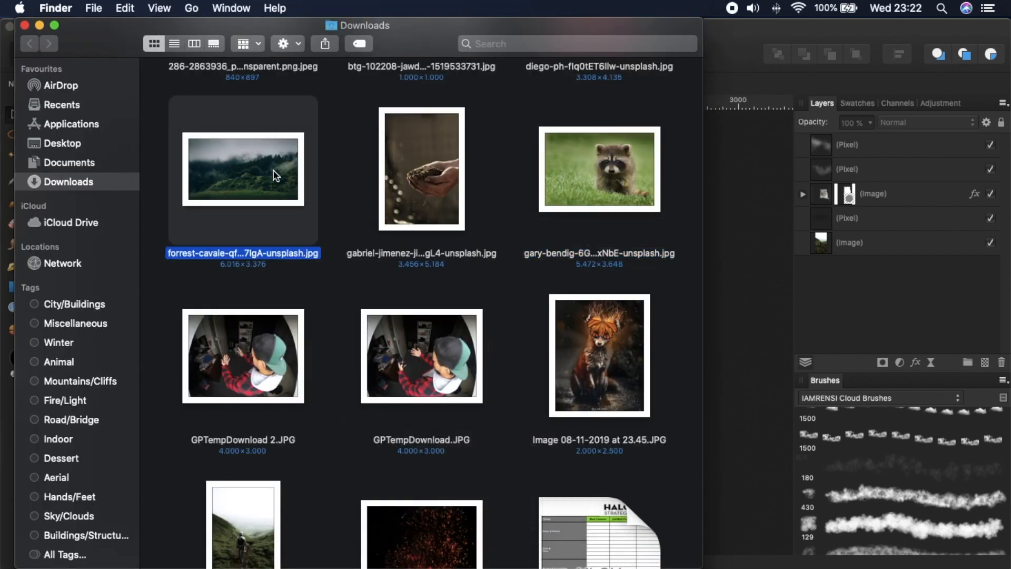
{"action": "left_click", "coordinate": [714, 214]}
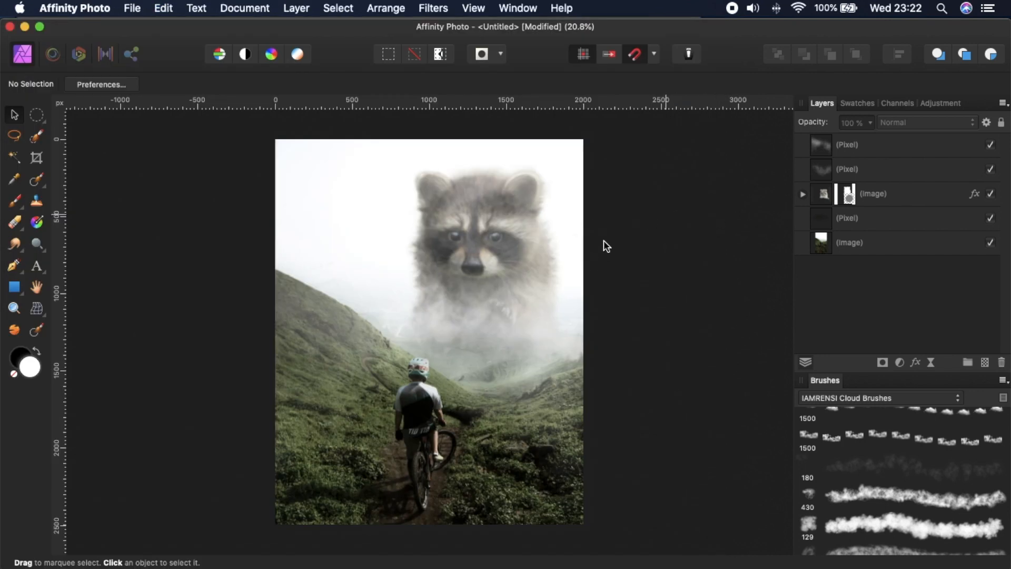
{"action": "key", "text": "super+v"}
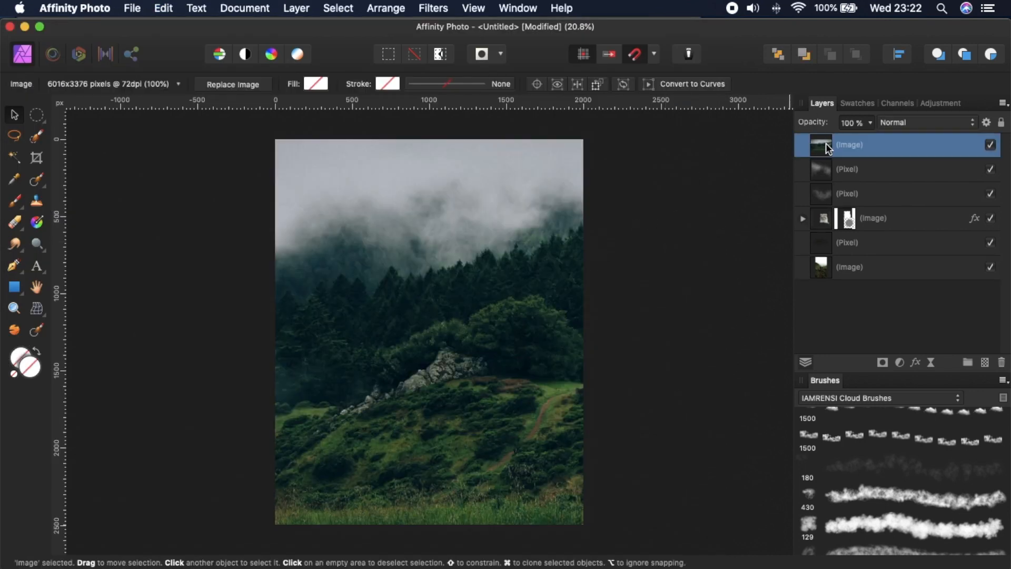
Scale the pasted forest image down to 163 dpi and flip it horizontally
{"action": "scroll", "coordinate": [528, 353], "scroll_direction": "down", "scroll_amount": 2}
{"action": "left_click_drag", "start_coordinate": [763, 522], "coordinate": [576, 414]}
{"action": "right_click", "coordinate": [511, 362]}
{"action": "mouse_move", "coordinate": [582, 468]}
{"action": "left_click", "coordinate": [700, 501]}
Position the forest image across the middle of the page and send it to the back of the layer stack
{"action": "left_click_drag", "start_coordinate": [438, 356], "coordinate": [448, 377]}
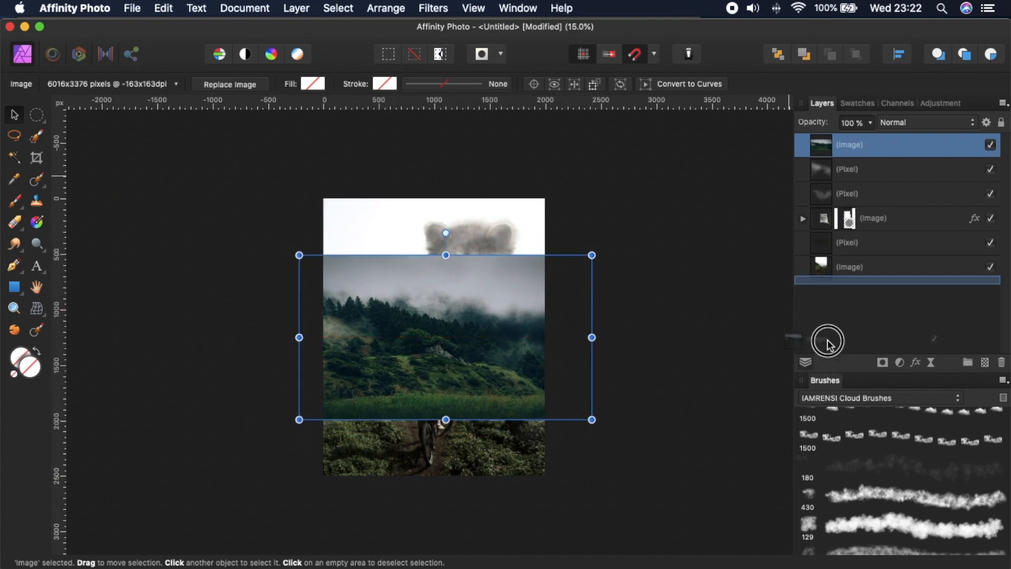
{"action": "key", "text": "super+shift+bracketleft"}
{"action": "mouse_move", "coordinate": [517, 294]}
{"action": "left_mouse_down"}
{"action": "mouse_move", "coordinate": [503, 188]}
{"action": "mouse_move", "coordinate": [518, 298]}
{"action": "left_mouse_up"}
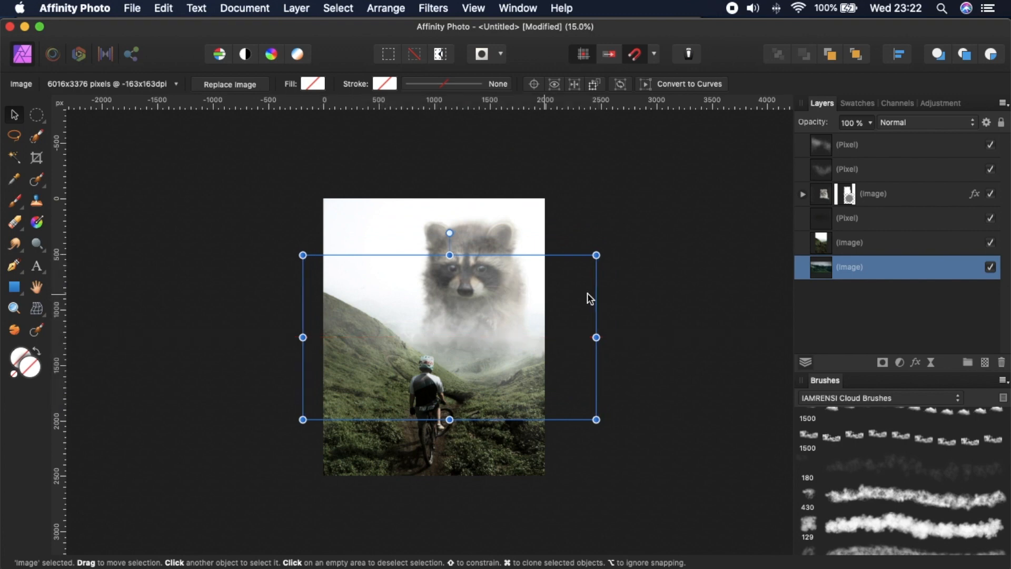
Add a mask to the mountain biker image and prepare a black IAMRENSI cloud brush at 100 % opacity
{"action": "left_click", "coordinate": [951, 236]}
{"action": "left_click", "coordinate": [882, 362]}
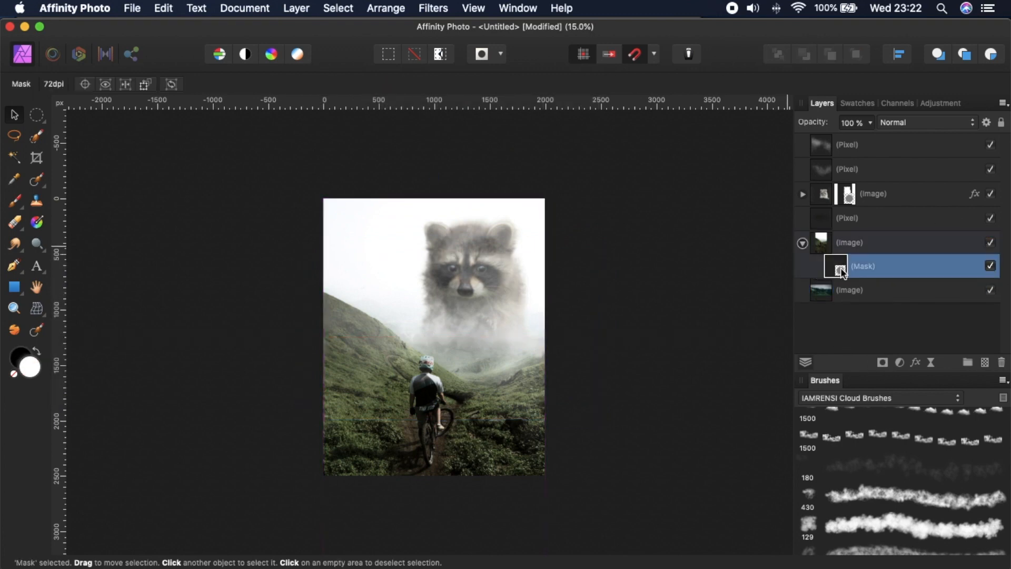
{"action": "key", "text": "b"}
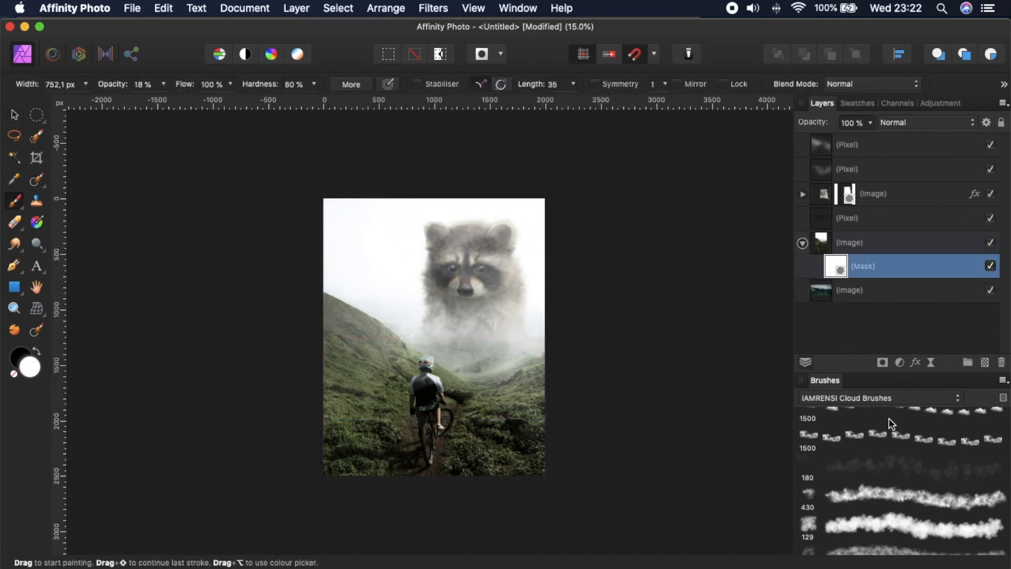
{"action": "left_click", "coordinate": [882, 474]}
{"action": "key", "text": "]"}
{"action": "key", "text": "]"}
{"action": "key", "text": "]"}
{"action": "key", "text": "]"}
{"action": "key", "text": "x"}
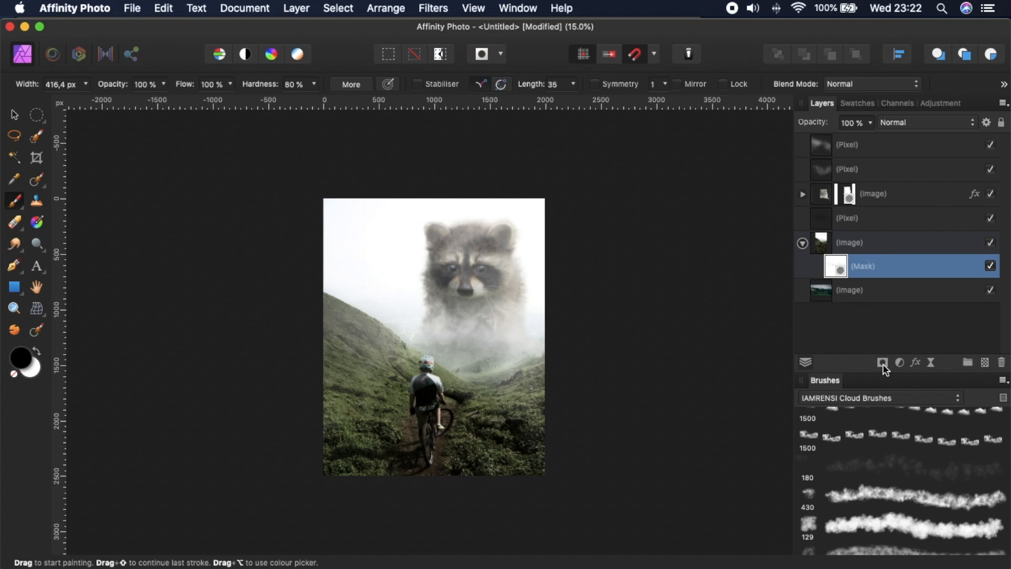
Paint out the sky on the biker image's mask with a black cloud brush 752.1 px wide to reveal the forest image
{"action": "left_click", "coordinate": [879, 496]}
{"action": "key", "text": "]"}
{"action": "key", "text": "]"}
{"action": "key", "text": "]"}
{"action": "key", "text": "]"}
{"action": "mouse_move", "coordinate": [320, 207]}
{"action": "left_mouse_down"}
{"action": "mouse_move", "coordinate": [427, 225]}
{"action": "mouse_move", "coordinate": [545, 213]}
{"action": "mouse_move", "coordinate": [330, 233]}
{"action": "mouse_move", "coordinate": [386, 245]}
{"action": "mouse_move", "coordinate": [404, 268]}
{"action": "mouse_move", "coordinate": [368, 278]}
{"action": "mouse_move", "coordinate": [454, 312]}
{"action": "mouse_move", "coordinate": [420, 302]}
{"action": "mouse_move", "coordinate": [508, 321]}
{"action": "mouse_move", "coordinate": [544, 301]}
{"action": "mouse_move", "coordinate": [479, 333]}
{"action": "left_mouse_up"}
{"action": "left_click_drag", "start_coordinate": [525, 303], "coordinate": [538, 262]}
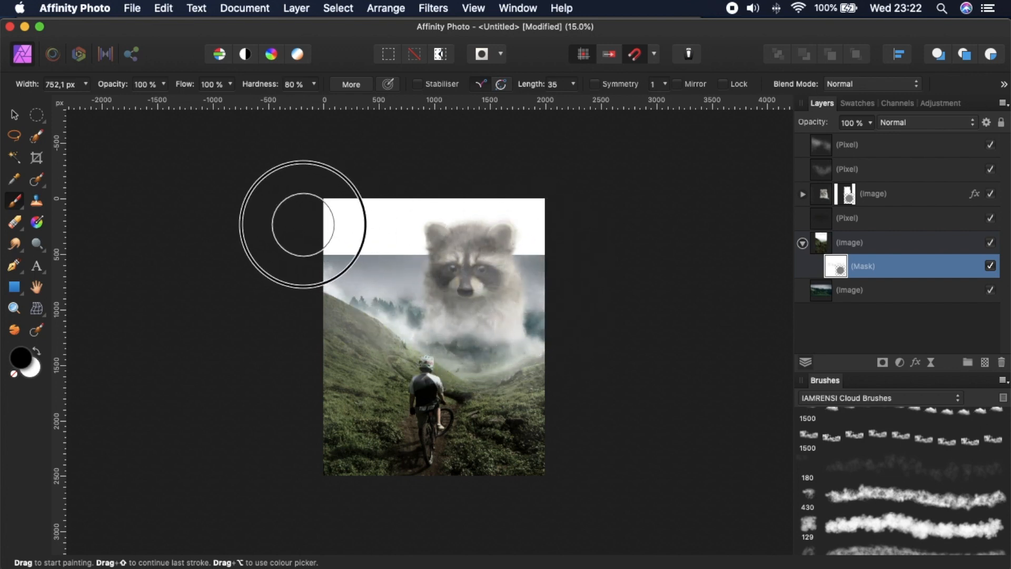
Enlarge the forest image to 114 dpi and shift it so its clouds and trees fill the whole sky area
{"action": "left_click", "coordinate": [868, 288]}
{"action": "key", "text": "v"}
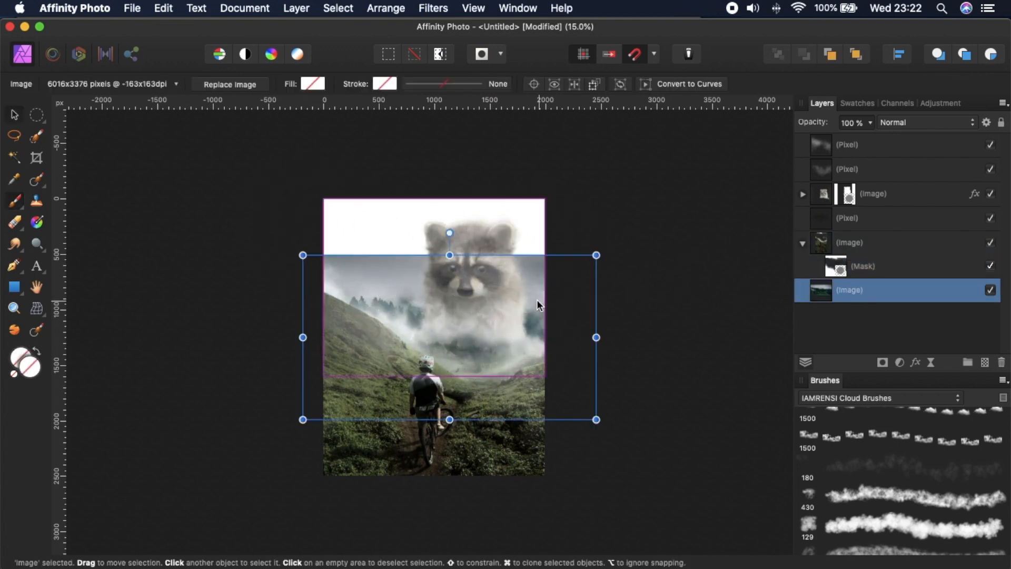
{"action": "left_click_drag", "start_coordinate": [489, 287], "coordinate": [491, 256]}
{"action": "left_click_drag", "start_coordinate": [596, 364], "coordinate": [725, 431]}
{"action": "left_click_drag", "start_coordinate": [599, 319], "coordinate": [459, 309]}
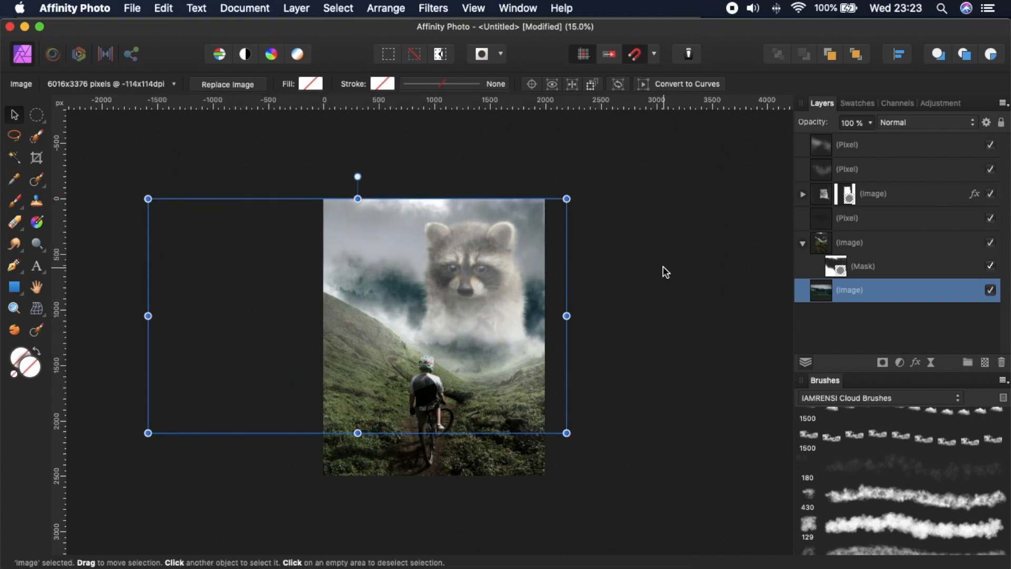
{"action": "key", "text": "super+0"}
{"action": "left_click", "coordinate": [734, 258]}
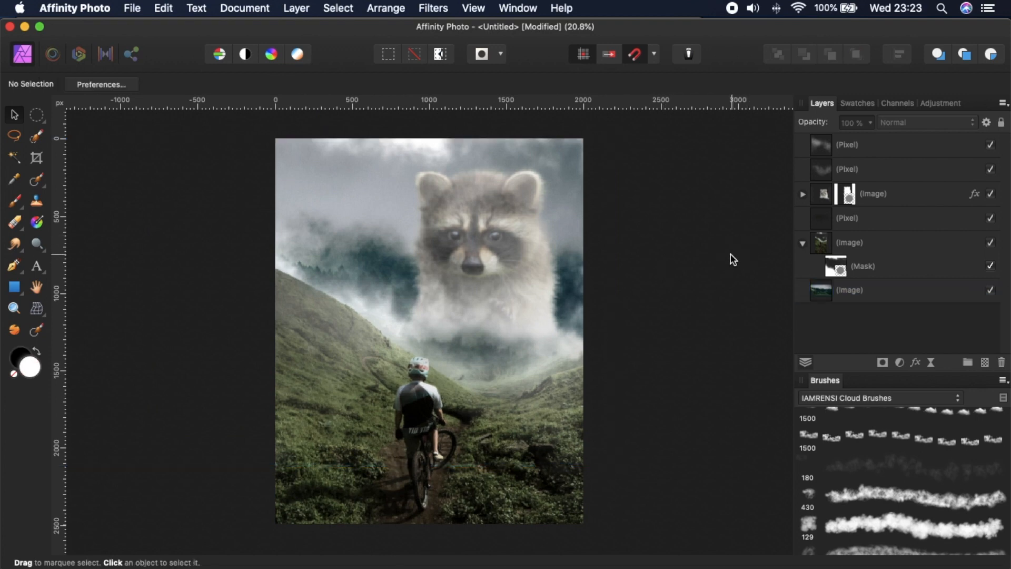
Paint more black on the biker image's mask along the upper sky to hide the remaining bright patches
{"action": "left_click", "coordinate": [838, 268]}
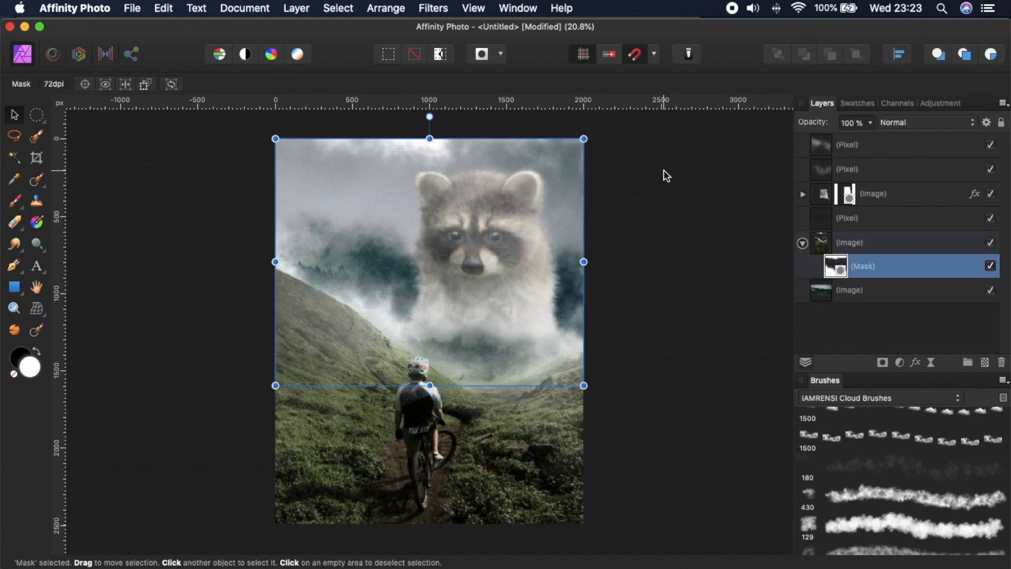
{"action": "key", "text": "b"}
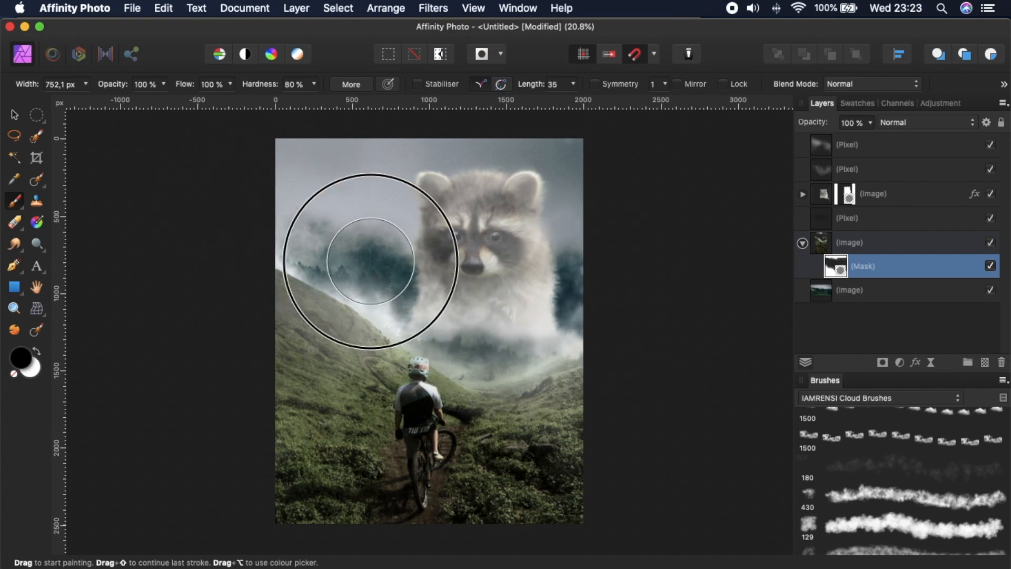
Add a Levels adjustment with a 59 % Output Black Level above the forest image and reselect that image
{"action": "left_click", "coordinate": [869, 293]}
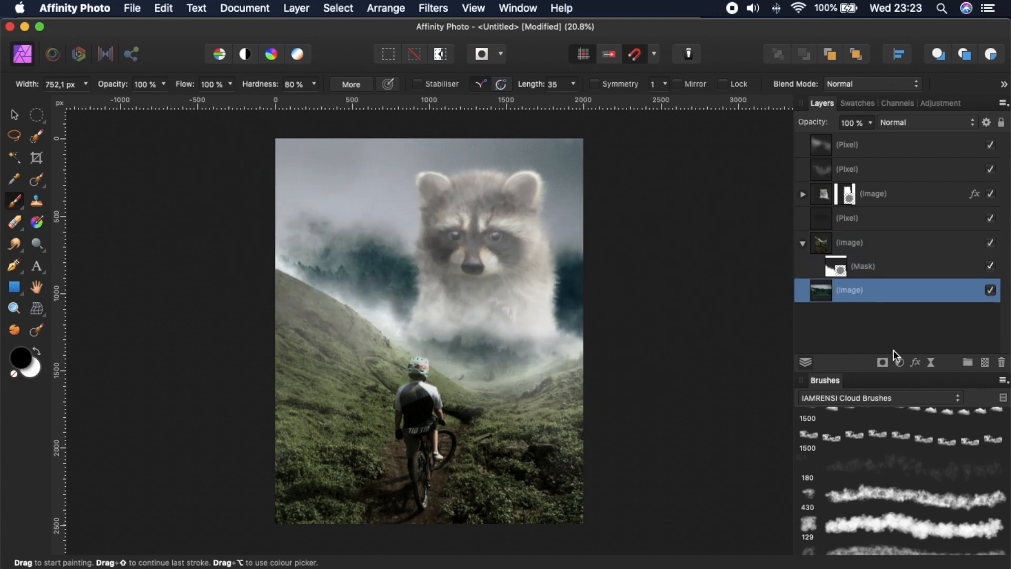
{"action": "left_click", "coordinate": [899, 363]}
{"action": "left_click", "coordinate": [871, 366]}
{"action": "left_click_drag", "start_coordinate": [405, 327], "coordinate": [235, 333]}
{"action": "left_click_drag", "start_coordinate": [506, 465], "coordinate": [660, 468]}
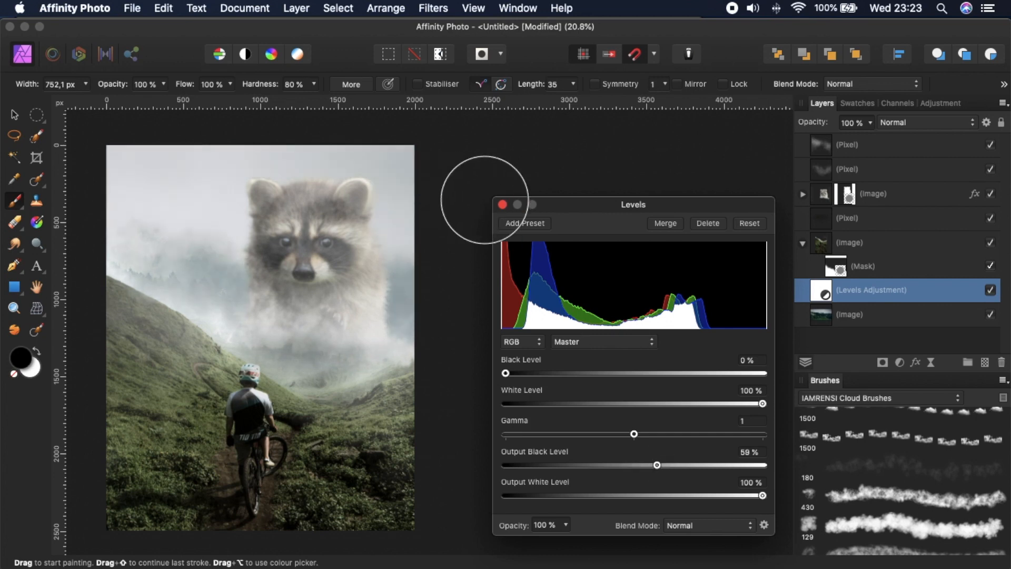
{"action": "left_click", "coordinate": [502, 204]}
{"action": "left_click", "coordinate": [848, 314]}
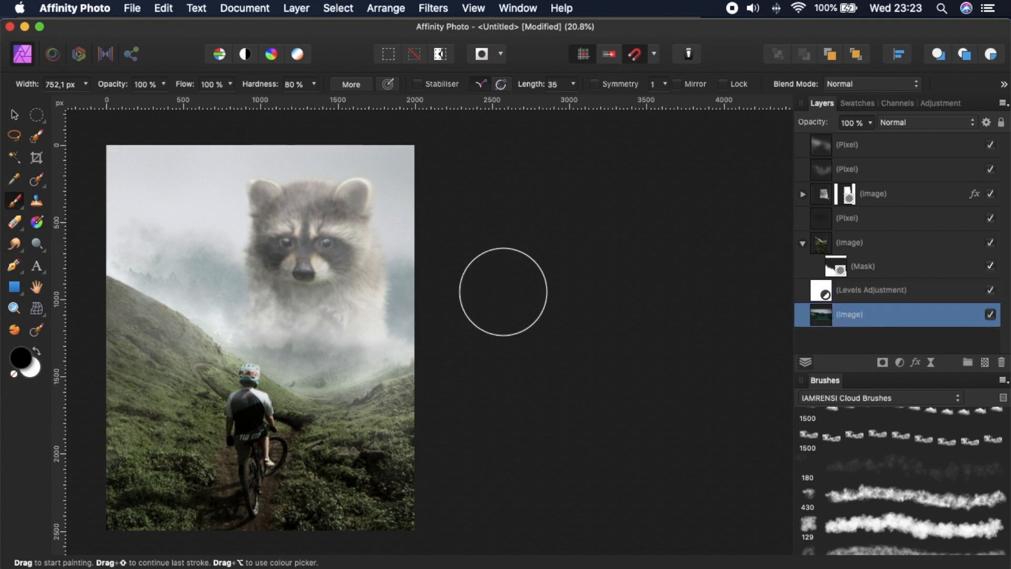
Shift the forest image sideways so its treeline shows in the mist beside the raccoon, and deselect it
{"action": "key", "text": "v"}
{"action": "left_click_drag", "start_coordinate": [314, 318], "coordinate": [504, 317]}
{"action": "left_click", "coordinate": [681, 319]}
{"action": "key", "text": "super+0"}
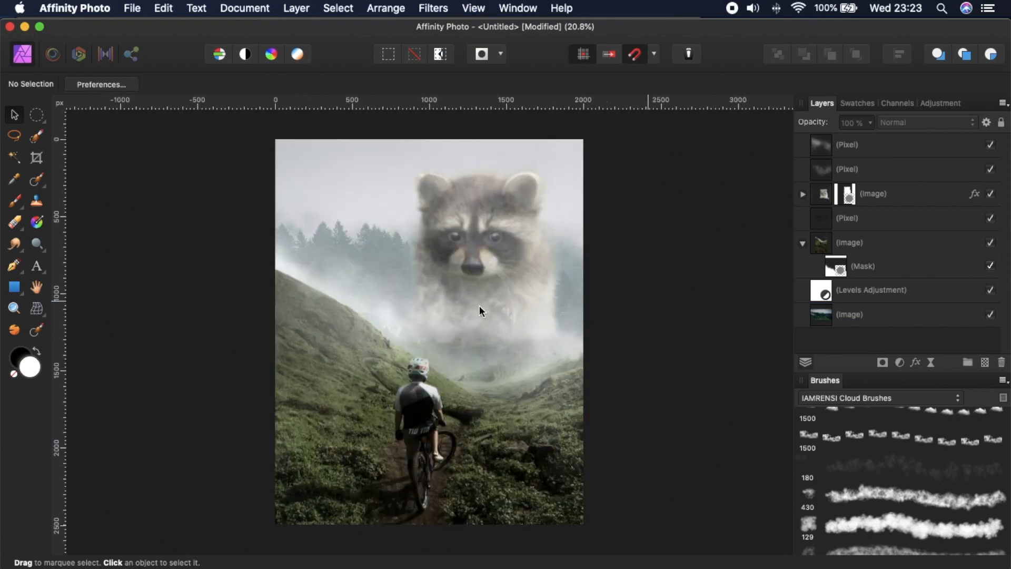
Add a Vibrance adjustment directly above the forest image and reduce its colour intensity
{"action": "left_click", "coordinate": [853, 289]}
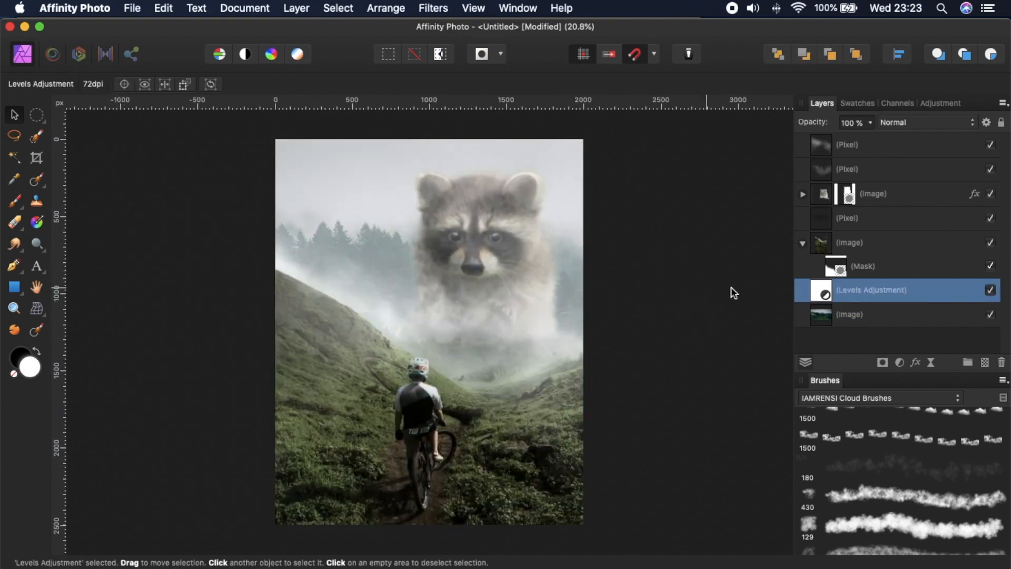
{"action": "left_click", "coordinate": [870, 315]}
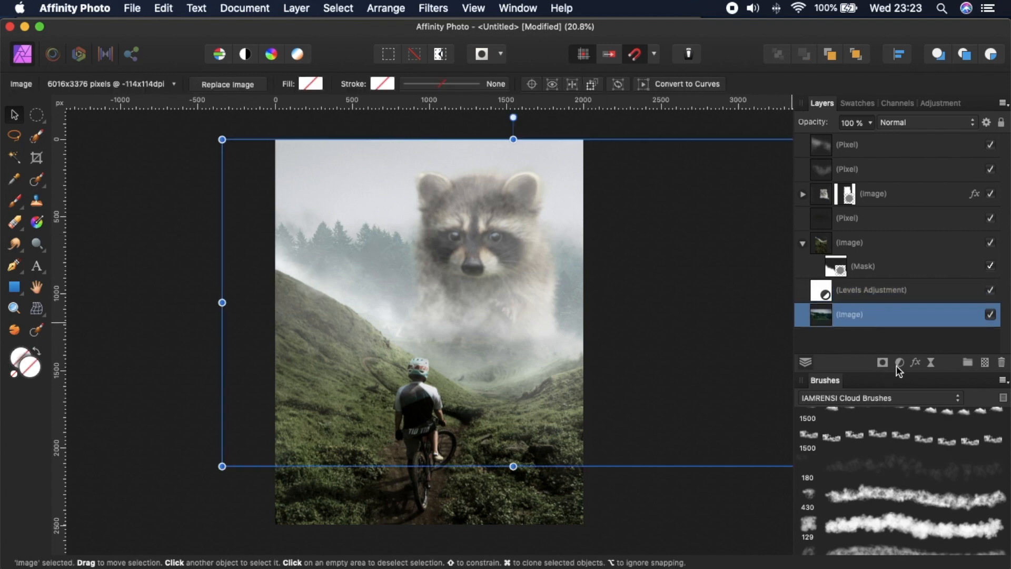
{"action": "left_click", "coordinate": [897, 363]}
{"action": "left_click", "coordinate": [895, 471]}
{"action": "left_click_drag", "start_coordinate": [609, 497], "coordinate": [581, 501]}
{"action": "left_click", "coordinate": [502, 413]}
Raise the Output Black Level of the Levels adjustment above the forest image to fade it further
{"action": "double_click", "coordinate": [825, 294]}
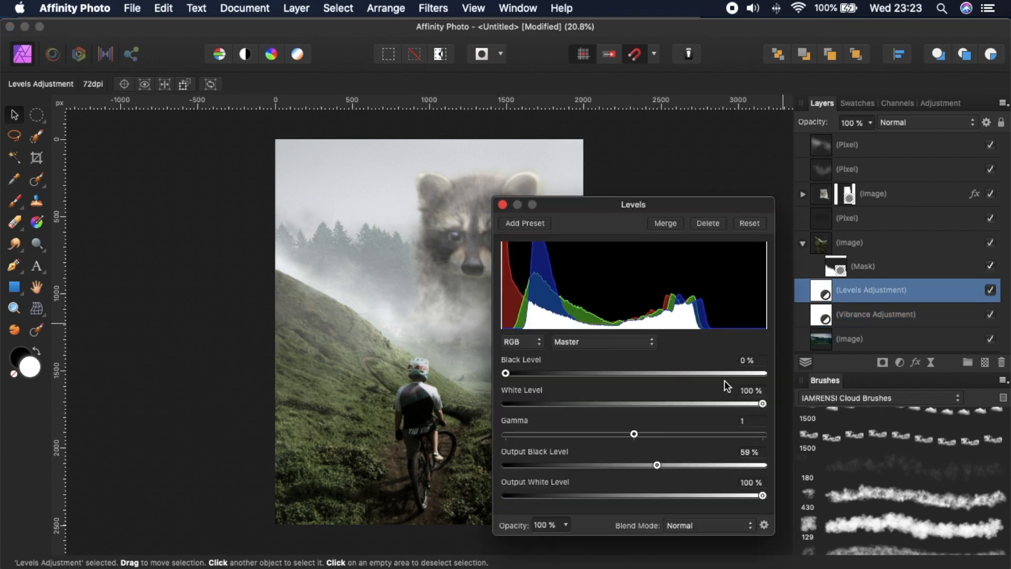
{"action": "left_click_drag", "start_coordinate": [658, 466], "coordinate": [678, 466]}
{"action": "left_click", "coordinate": [503, 204]}
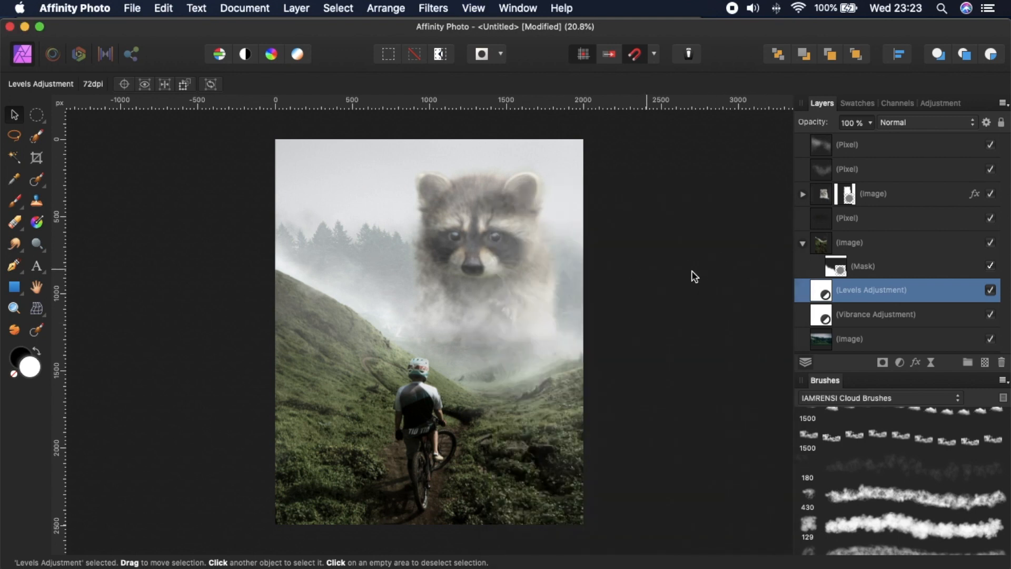
Save the document to the Desktop as giant_racoon
{"action": "left_click", "coordinate": [804, 242]}
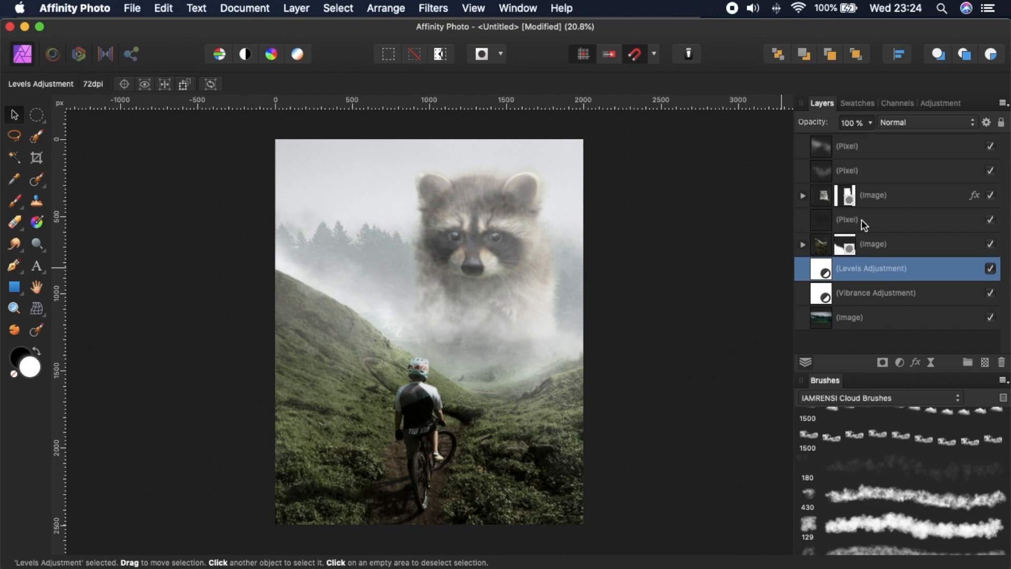
{"action": "left_click", "coordinate": [877, 146]}
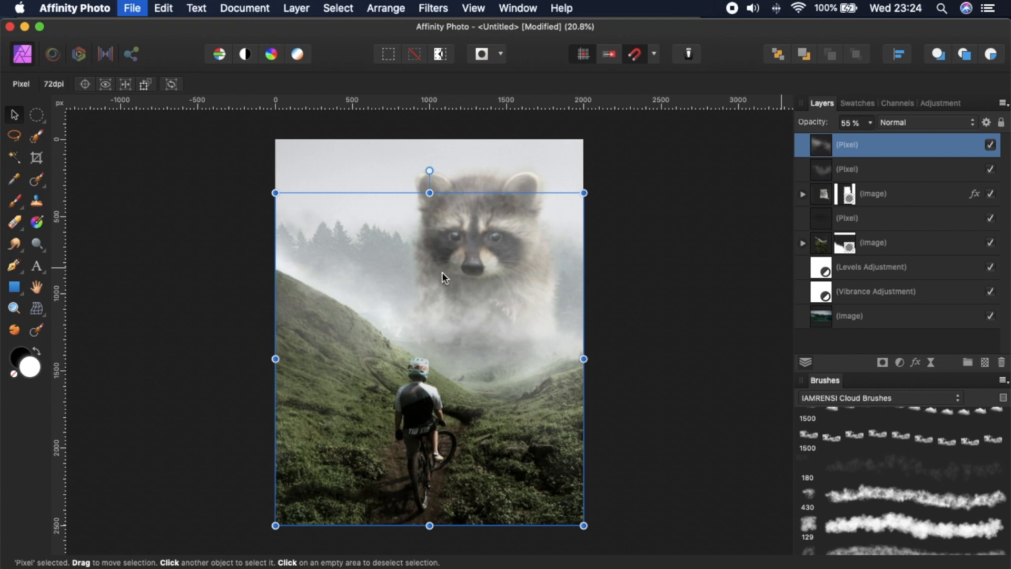
{"action": "key", "text": "super+s"}
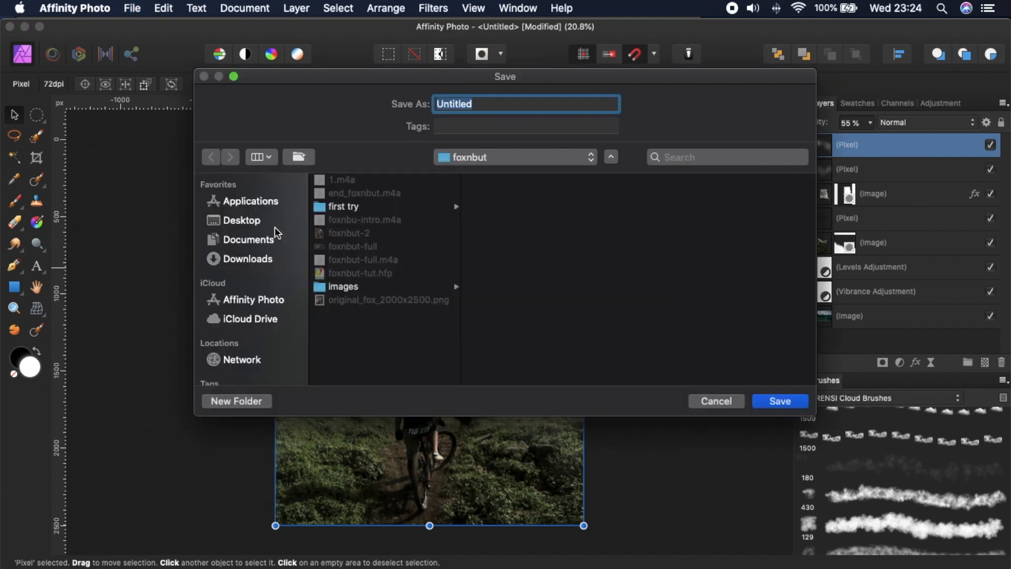
{"action": "left_click", "coordinate": [255, 223]}
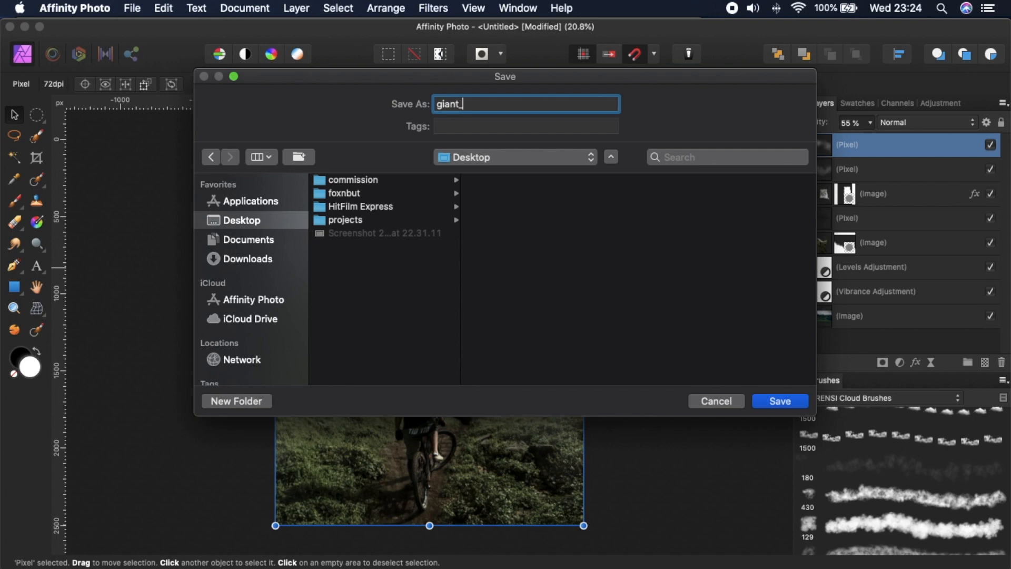
{"action": "key", "text": "Return"}
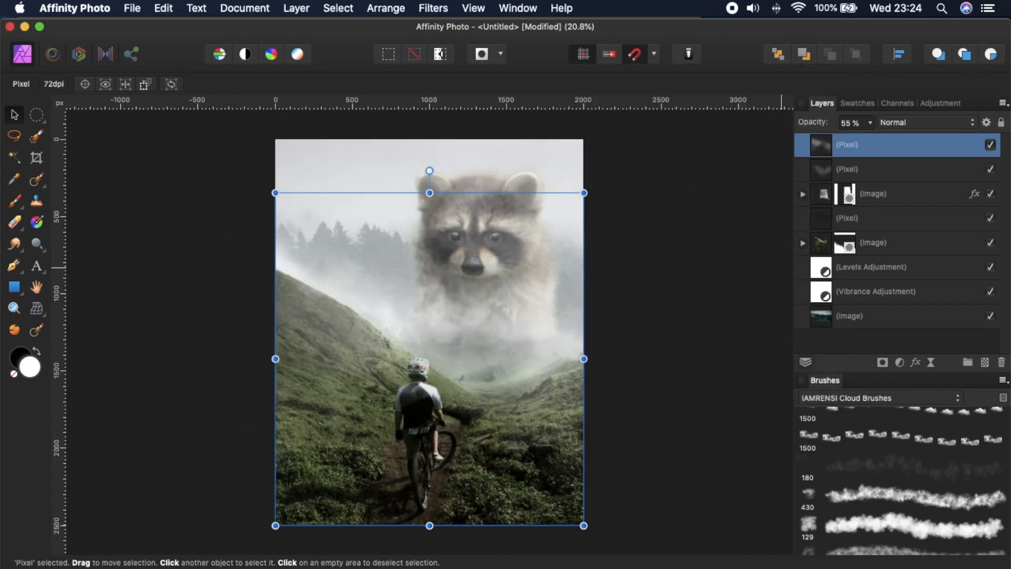
{"action": "left_click", "coordinate": [688, 308]}
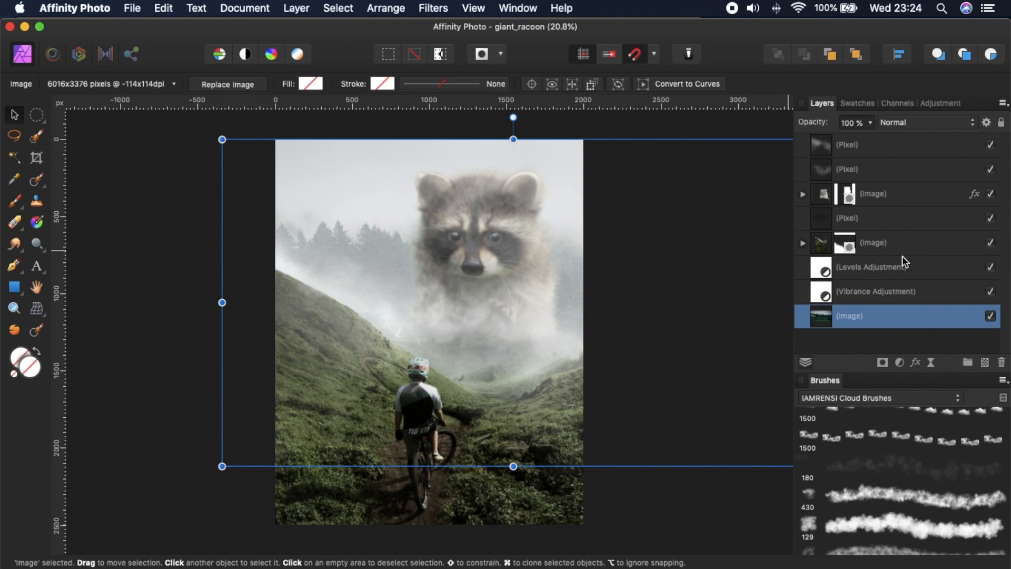
Nest the Levels and Vibrance adjustments inside the forest image layer and collapse that layer
{"action": "left_click", "coordinate": [892, 273]}
{"action": "left_click", "coordinate": [889, 287]}
{"action": "left_click", "coordinate": [882, 267], "text": "shift"}
{"action": "left_click_drag", "start_coordinate": [852, 263], "coordinate": [865, 318]}
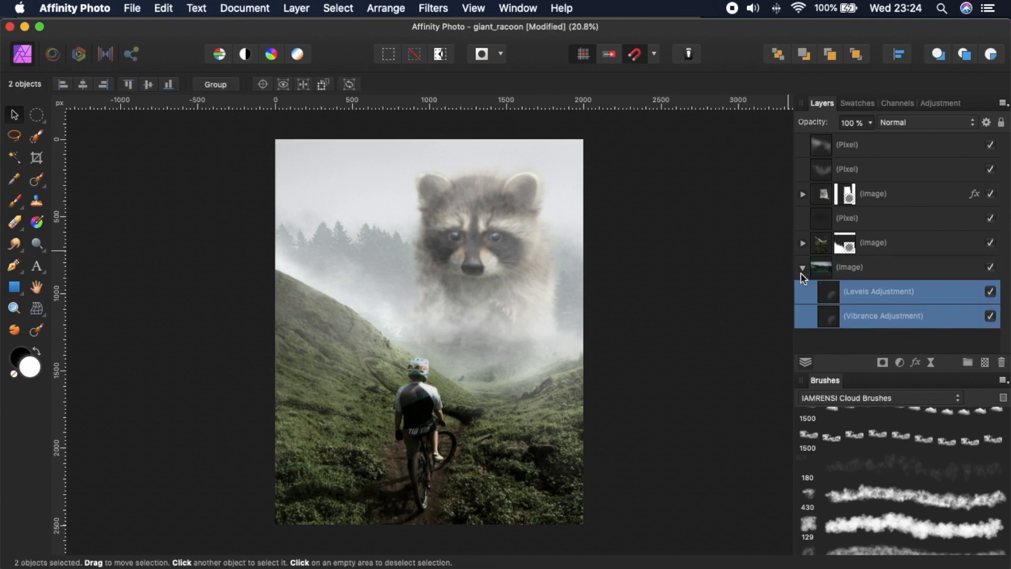
{"action": "left_click", "coordinate": [802, 272]}
Group the forest image layer with its adjustments and name the group bg
{"action": "left_click", "coordinate": [865, 271]}
{"action": "key", "text": "super+g"}
{"action": "double_click", "coordinate": [855, 268]}
{"action": "type", "text": "bg"}
{"action": "key", "text": "Return"}
Rename the biker image layer fg and the pixel layer directly above it shadow
{"action": "left_click", "coordinate": [992, 243]}
{"action": "left_click", "coordinate": [990, 243]}
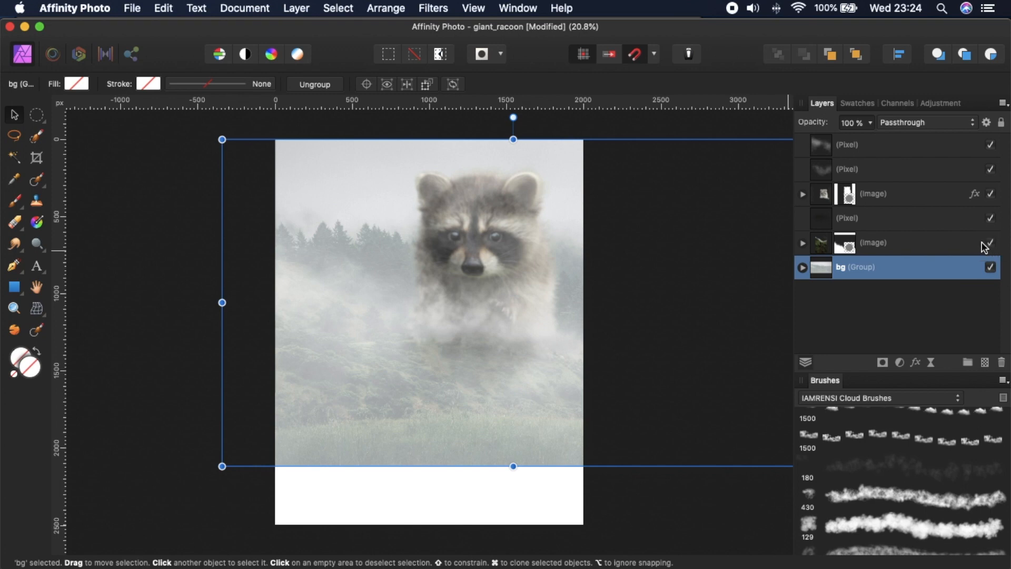
{"action": "double_click", "coordinate": [900, 249]}
{"action": "type", "text": "fg"}
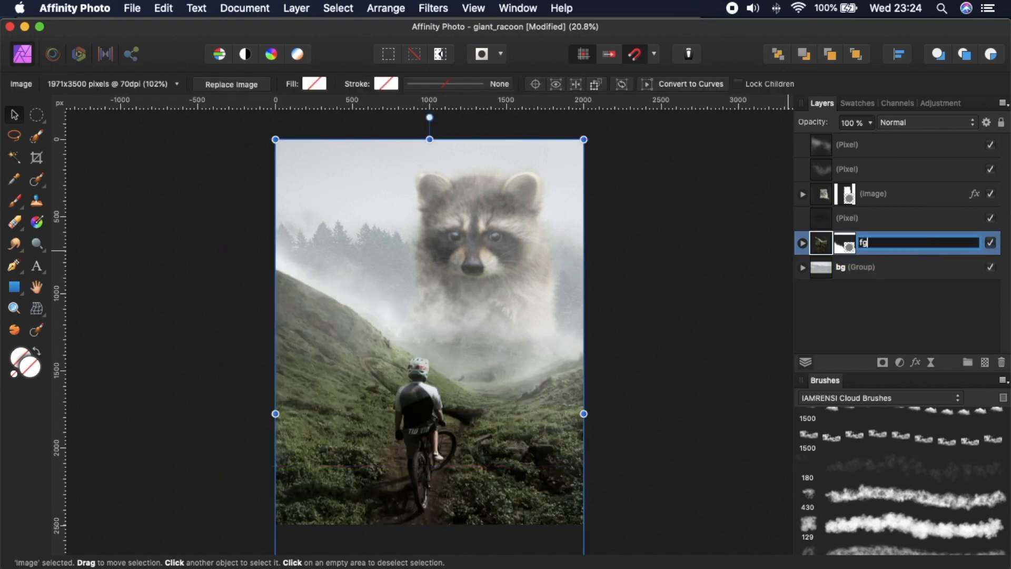
{"action": "key", "text": "Return"}
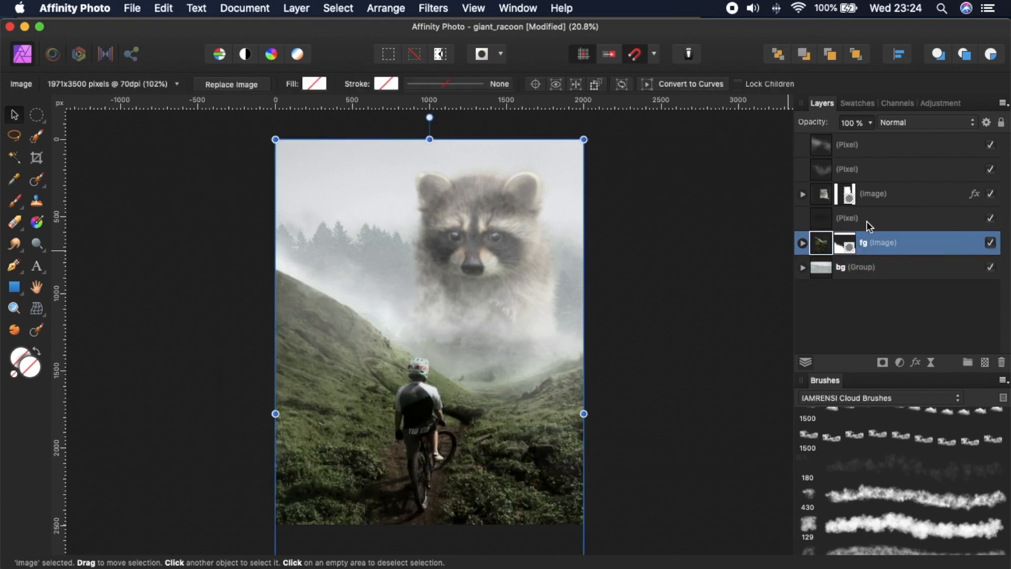
{"action": "left_click", "coordinate": [874, 225]}
{"action": "double_click", "coordinate": [929, 223]}
{"action": "type", "text": "shadow"}
{"action": "key", "text": "Return"}
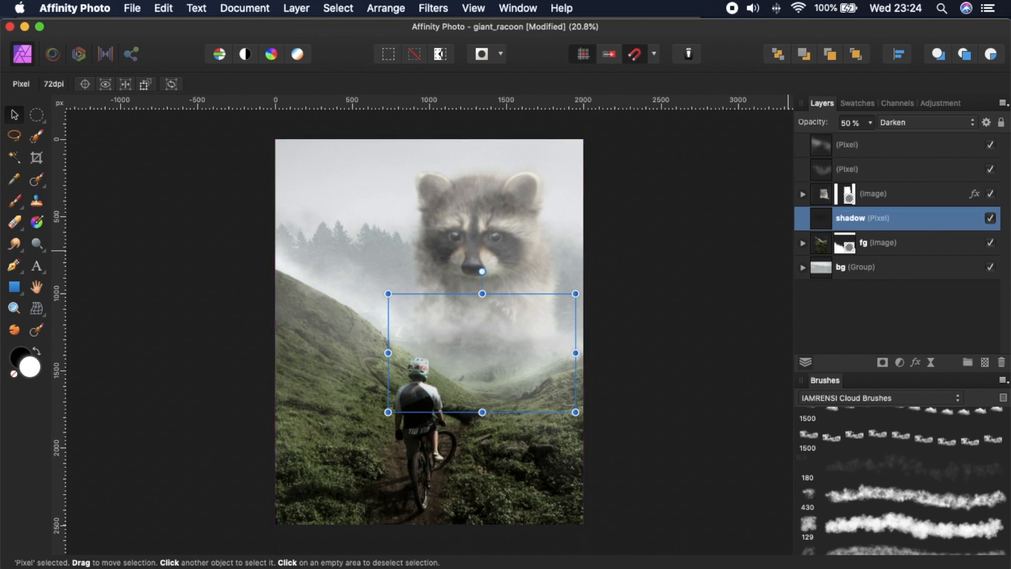
Rename the raccoon image layer racoon
{"action": "left_click", "coordinate": [993, 195]}
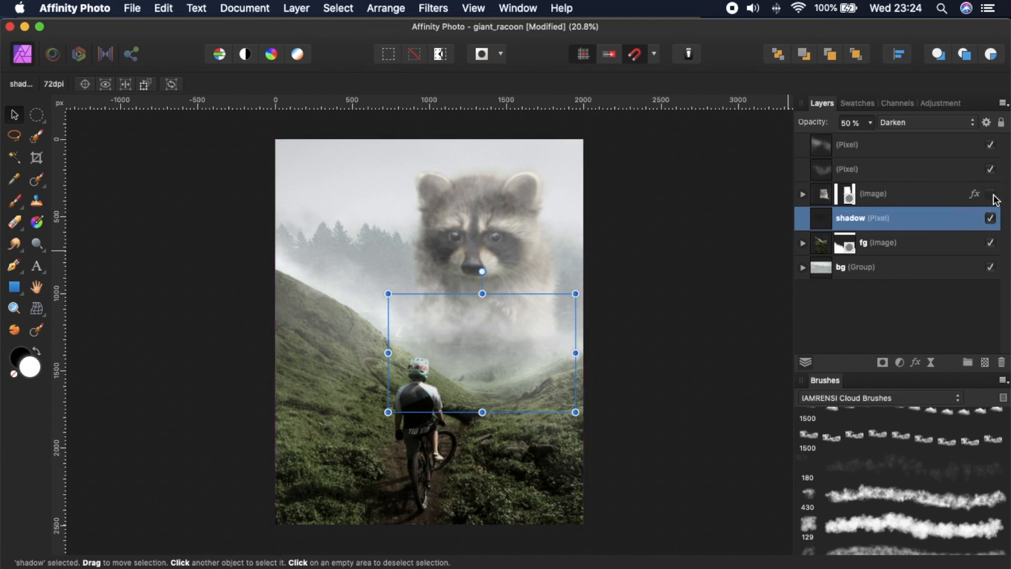
{"action": "left_click", "coordinate": [992, 195]}
{"action": "double_click", "coordinate": [868, 195]}
{"action": "type", "text": "racoon"}
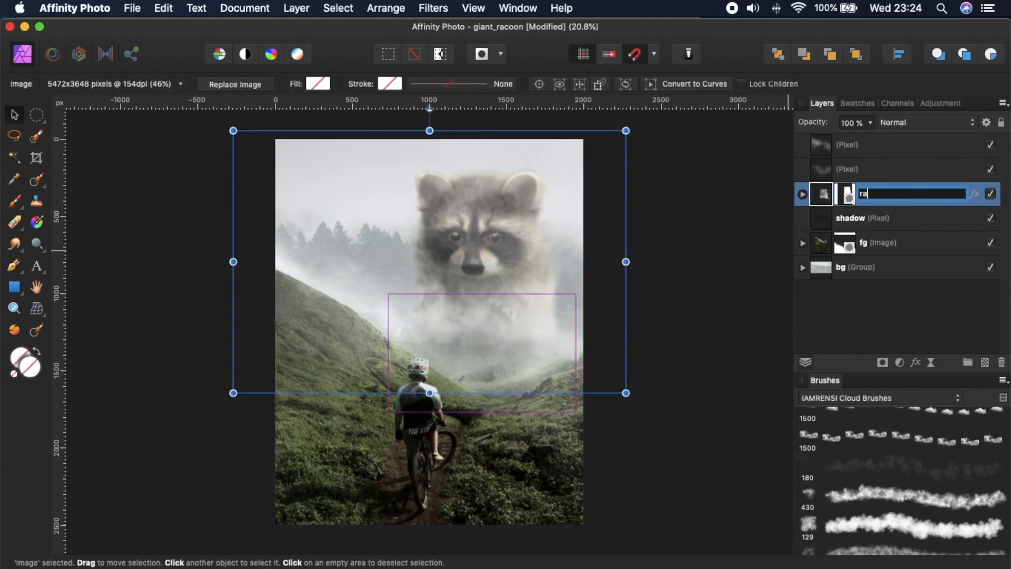
{"action": "key", "text": "Return"}
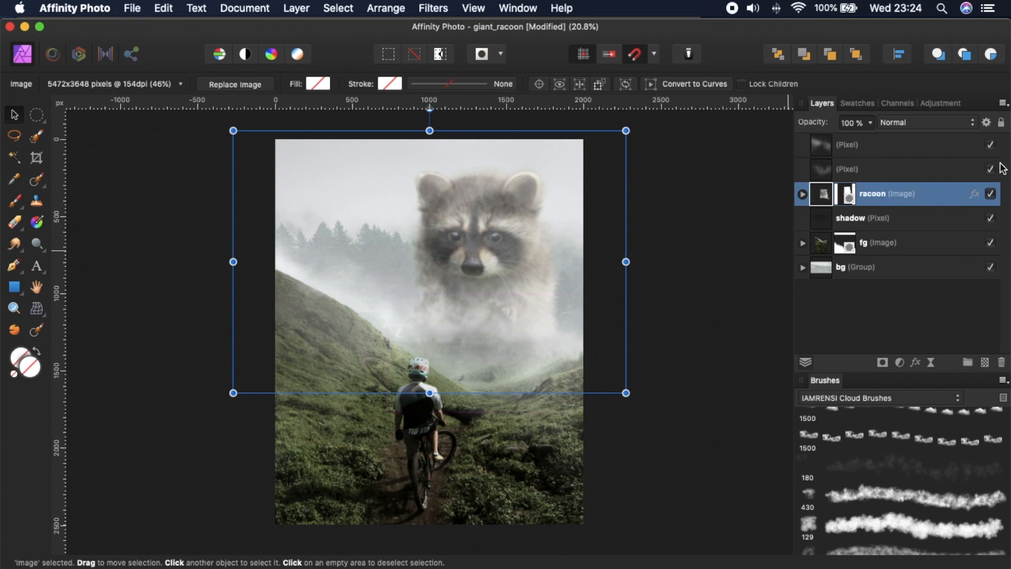
Group the two uppermost pixel layers and name the group fog
{"action": "left_click", "coordinate": [856, 164]}
{"action": "left_click", "coordinate": [863, 147], "text": "shift"}
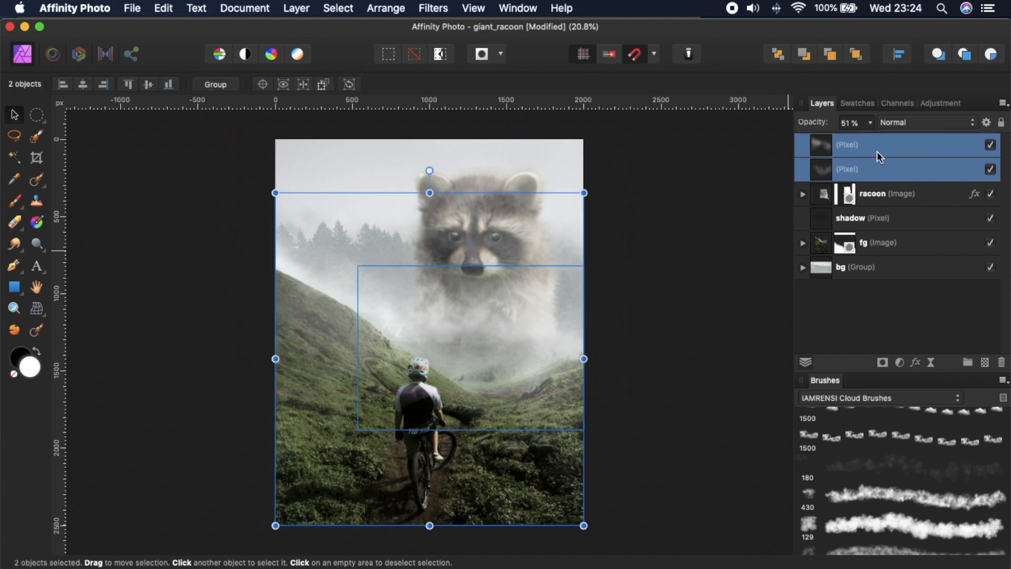
{"action": "key", "text": "super+g"}
{"action": "left_click", "coordinate": [990, 145]}
{"action": "left_click", "coordinate": [990, 145]}
{"action": "double_click", "coordinate": [854, 150]}
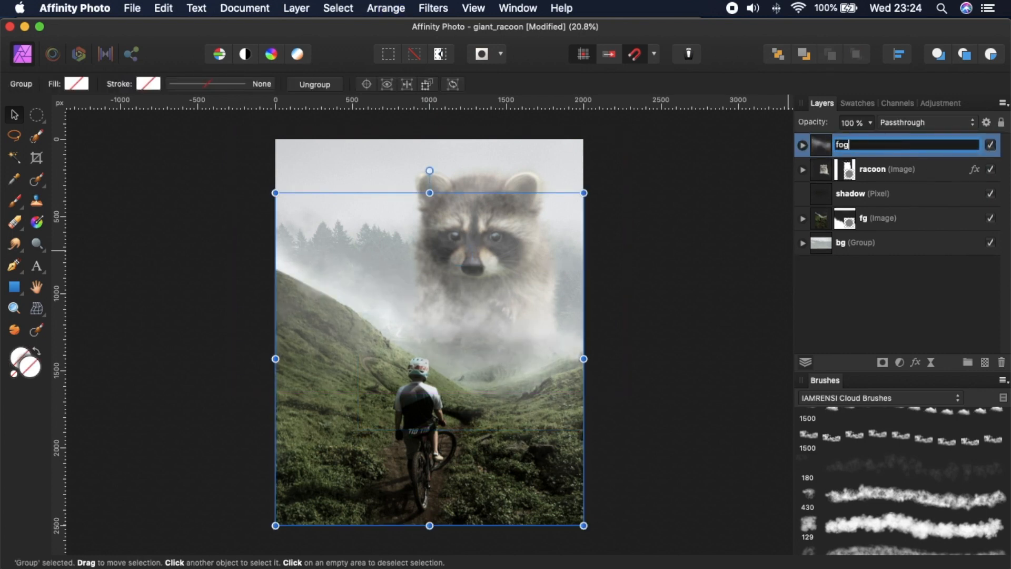
{"action": "type", "text": "fog"}
{"action": "key", "text": "Return"}
Add a Curves adjustment above the fog group
{"action": "left_click", "coordinate": [874, 264]}
{"action": "left_click", "coordinate": [845, 138]}
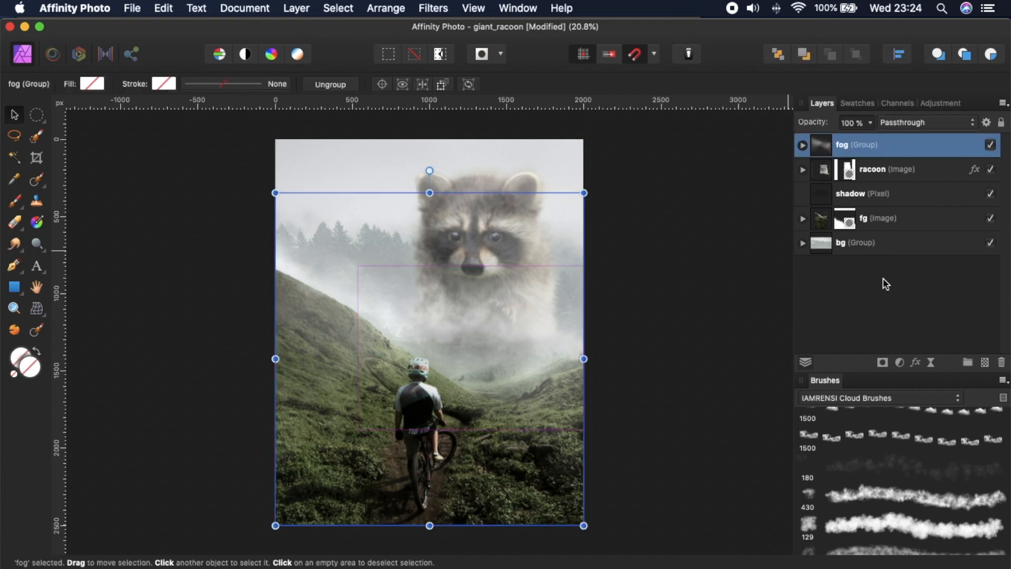
{"action": "left_click", "coordinate": [899, 363]}
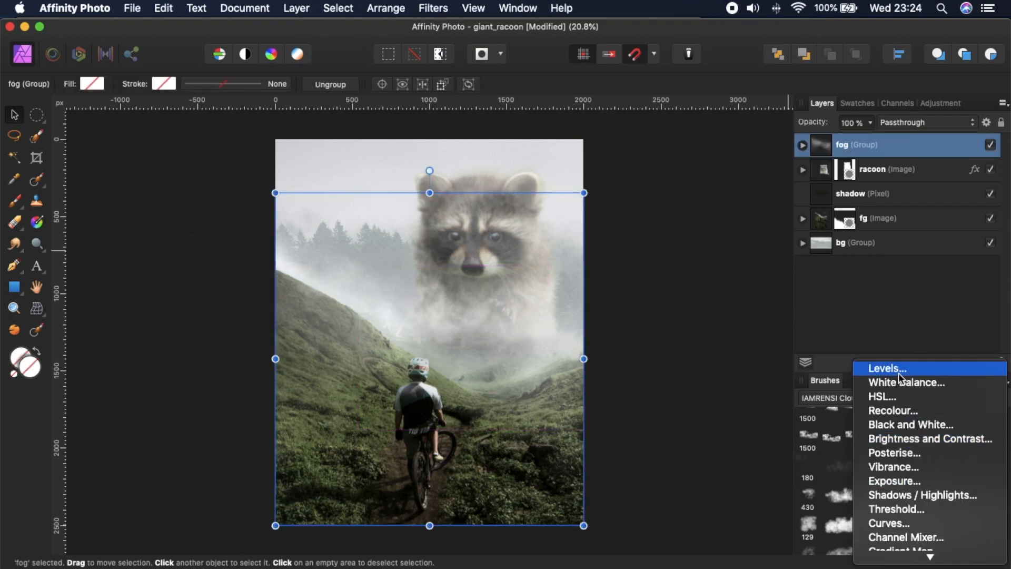
{"action": "left_click", "coordinate": [906, 524]}
{"action": "left_click_drag", "start_coordinate": [394, 293], "coordinate": [260, 296]}
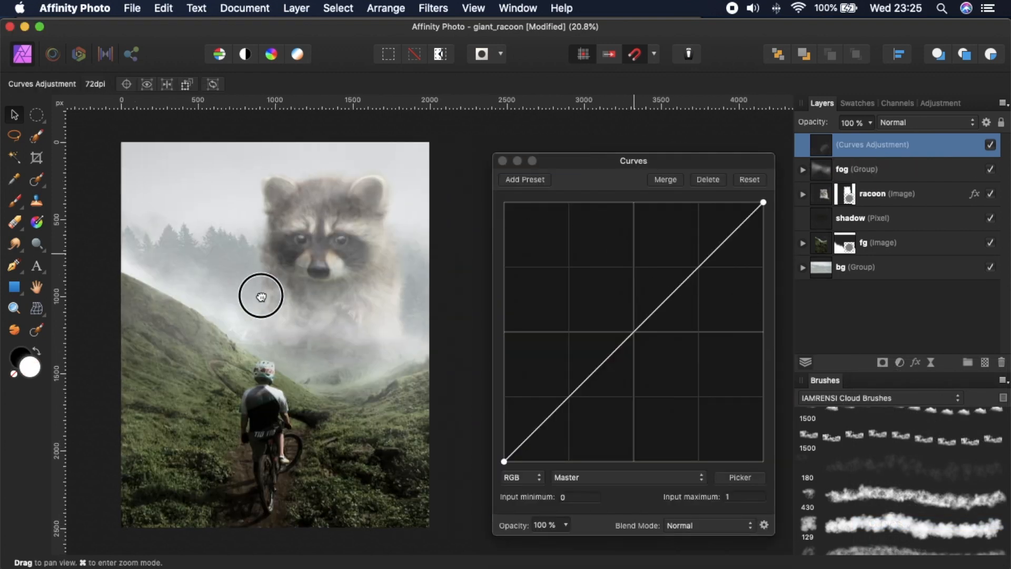
Shape the Master RGB curve by lifting the black point, lowering the shadows and slightly raising the highlights
{"action": "left_click", "coordinate": [502, 443]}
{"action": "mouse_move", "coordinate": [505, 462]}
{"action": "left_mouse_down"}
{"action": "mouse_move", "coordinate": [501, 429]}
{"action": "mouse_move", "coordinate": [498, 445]}
{"action": "left_mouse_up"}
{"action": "left_click_drag", "start_coordinate": [573, 379], "coordinate": [595, 383]}
{"action": "left_click_drag", "start_coordinate": [716, 265], "coordinate": [710, 256]}
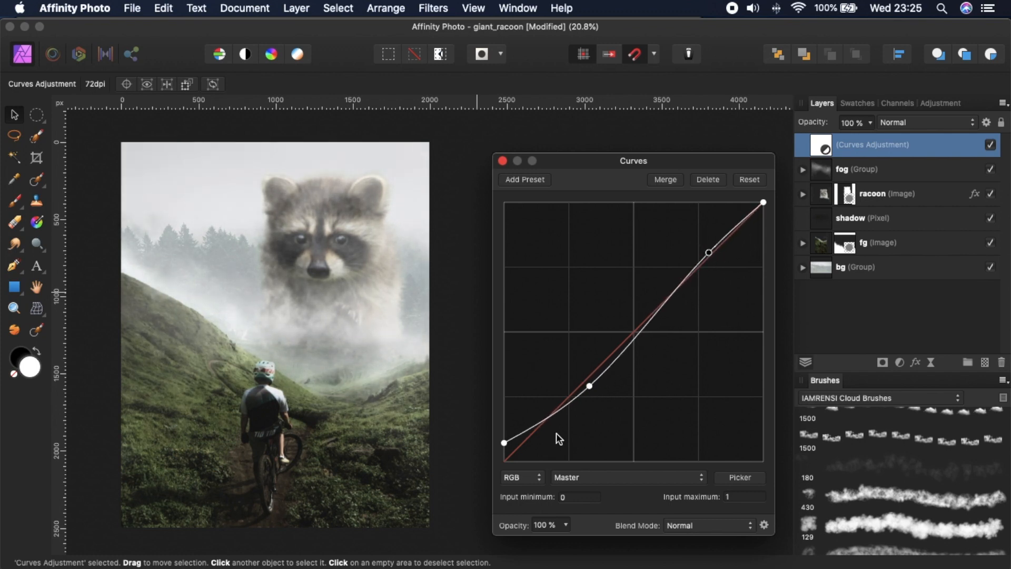
{"action": "key", "text": "space"}
{"action": "mouse_move", "coordinate": [344, 431]}
{"action": "left_mouse_down"}
{"action": "mouse_move", "coordinate": [344, 416]}
{"action": "mouse_move", "coordinate": [344, 429]}
{"action": "left_mouse_up"}
Slightly raise the black point and lower the white point of the Red curve
{"action": "left_click", "coordinate": [596, 478]}
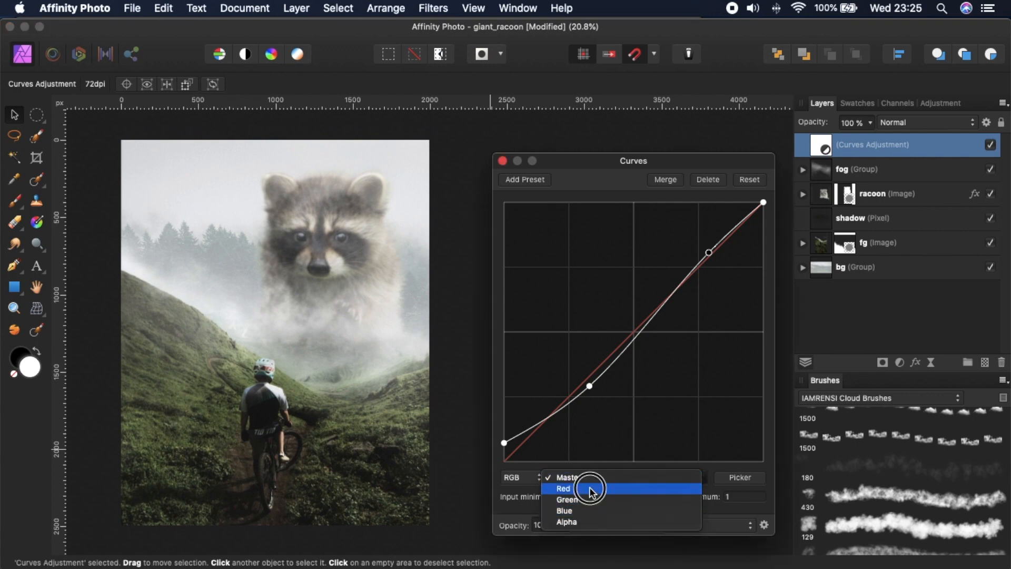
{"action": "left_click", "coordinate": [585, 488]}
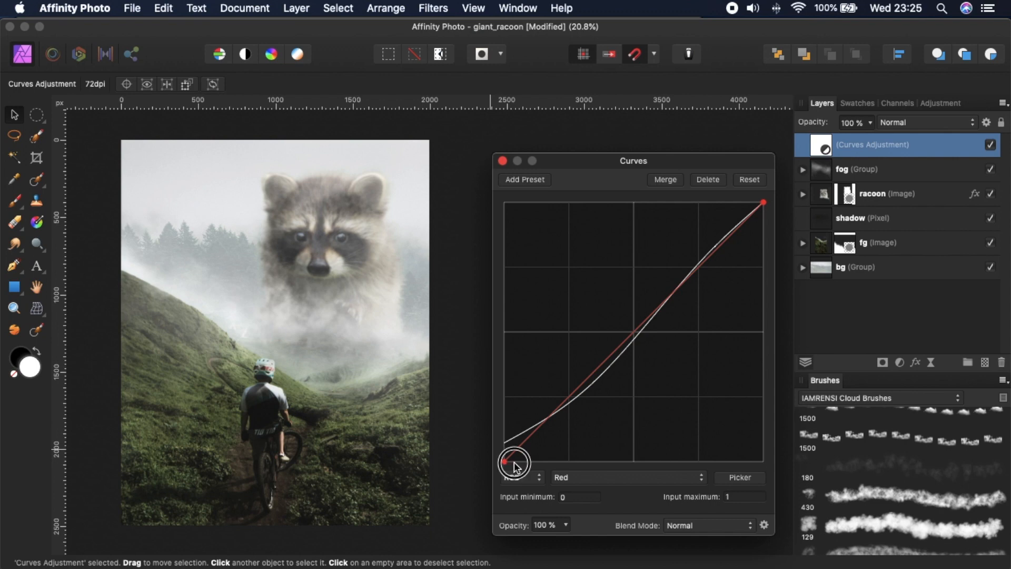
{"action": "mouse_move", "coordinate": [506, 461]}
{"action": "left_mouse_down"}
{"action": "mouse_move", "coordinate": [538, 464]}
{"action": "mouse_move", "coordinate": [504, 455]}
{"action": "left_mouse_up"}
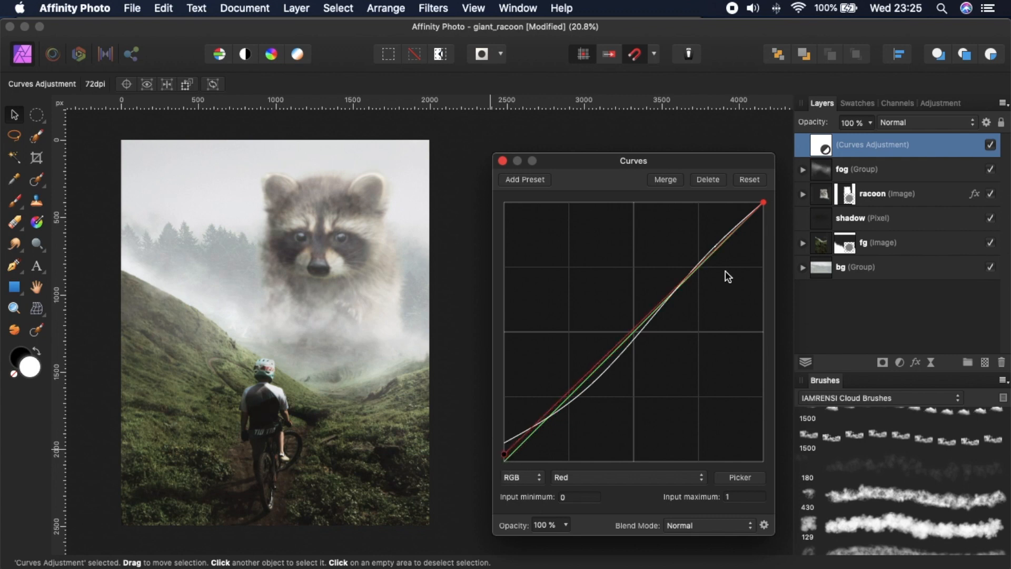
{"action": "left_click_drag", "start_coordinate": [767, 203], "coordinate": [799, 201]}
{"action": "left_click_drag", "start_coordinate": [798, 197], "coordinate": [804, 209]}
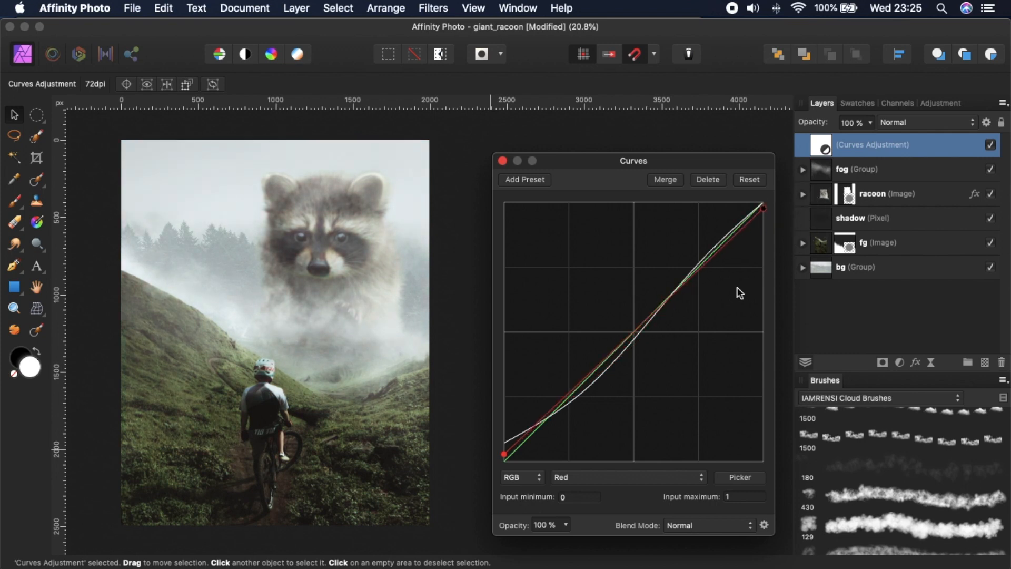
{"action": "left_click_drag", "start_coordinate": [602, 364], "coordinate": [604, 365]}
Pull the Green curve's black point slightly inwards along the baseline, keeping its white point in the corner
{"action": "left_click", "coordinate": [577, 477]}
{"action": "left_click", "coordinate": [577, 488]}
{"action": "mouse_move", "coordinate": [505, 463]}
{"action": "left_mouse_down"}
{"action": "mouse_move", "coordinate": [525, 466]}
{"action": "mouse_move", "coordinate": [481, 442]}
{"action": "mouse_move", "coordinate": [496, 476]}
{"action": "mouse_move", "coordinate": [531, 481]}
{"action": "mouse_move", "coordinate": [510, 482]}
{"action": "left_mouse_up"}
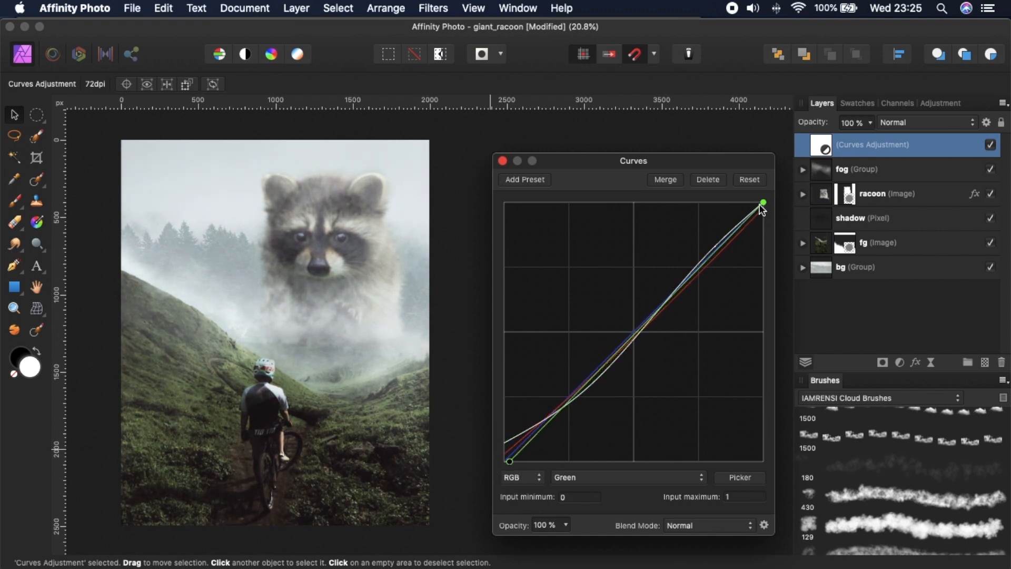
{"action": "mouse_move", "coordinate": [765, 207]}
{"action": "left_mouse_down"}
{"action": "mouse_move", "coordinate": [747, 196]}
{"action": "mouse_move", "coordinate": [774, 200]}
{"action": "left_mouse_up"}
Raise the Blue curve's black point to tint the shadows blue
{"action": "left_click", "coordinate": [610, 477]}
{"action": "left_click", "coordinate": [598, 485]}
{"action": "left_click_drag", "start_coordinate": [507, 463], "coordinate": [491, 448]}
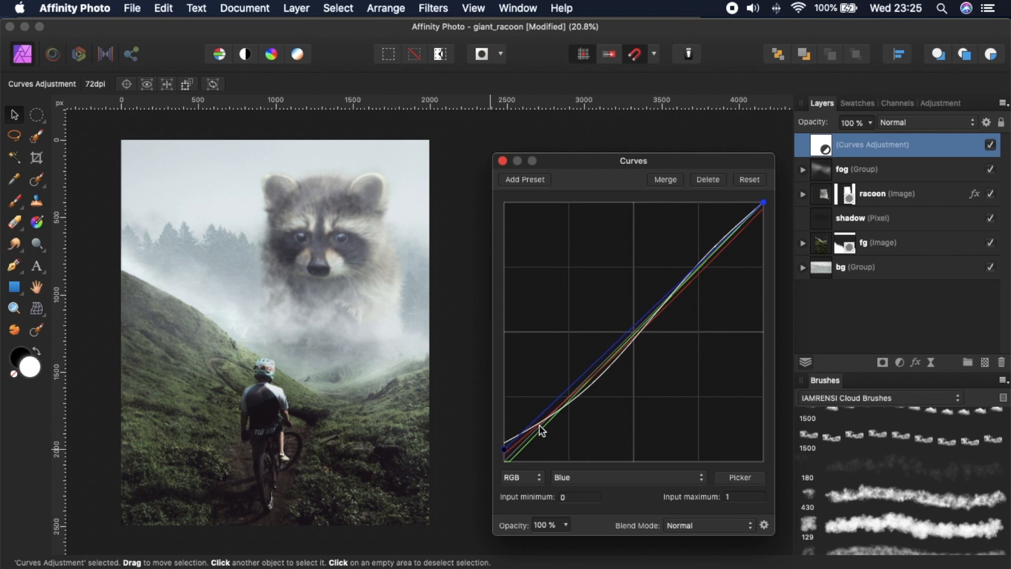
{"action": "left_click_drag", "start_coordinate": [538, 426], "coordinate": [610, 352]}
{"action": "key", "text": "super+z"}
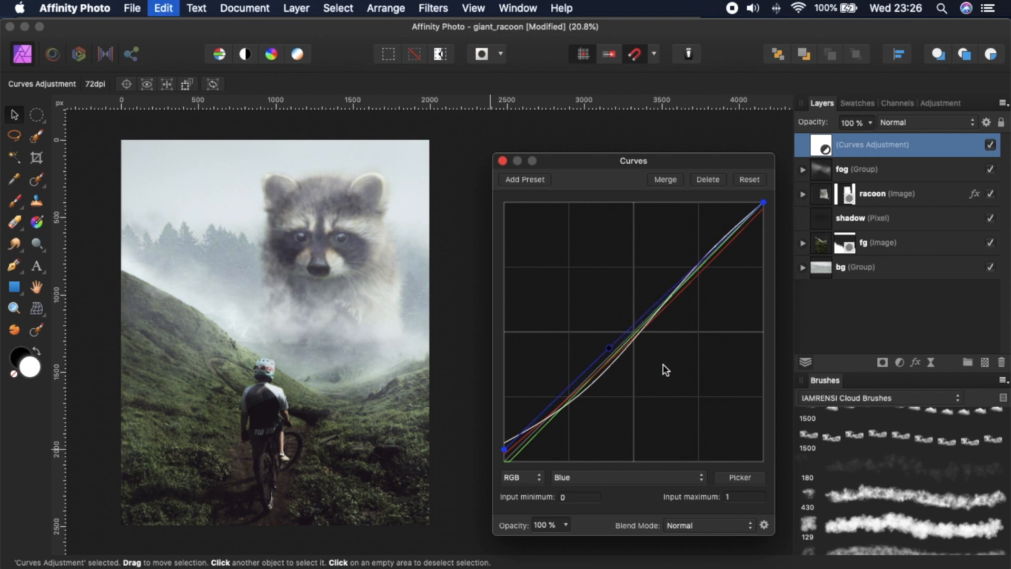
{"action": "key", "text": "super+shift+z"}
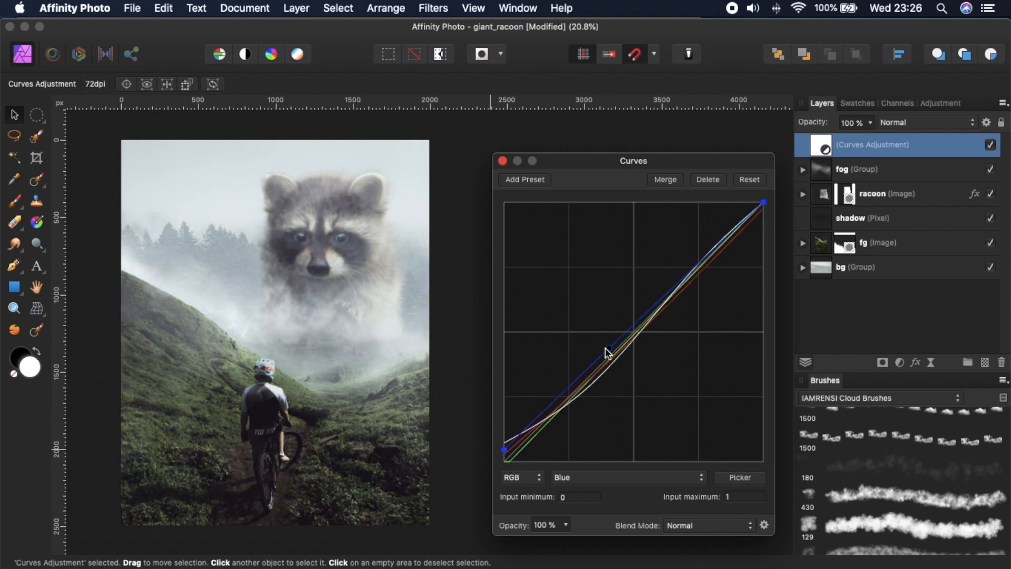
{"action": "key", "text": "Delete"}
Pull the Blue curve's white point slightly inwards along the upper edge
{"action": "left_click_drag", "start_coordinate": [764, 205], "coordinate": [758, 203]}
{"action": "left_click", "coordinate": [521, 477]}
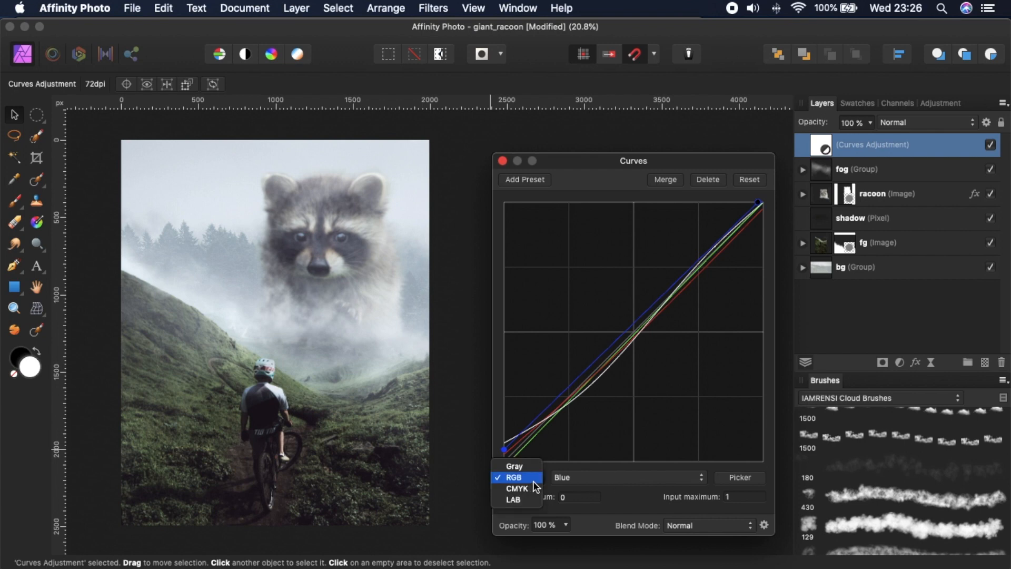
{"action": "left_click", "coordinate": [519, 488]}
{"action": "left_click", "coordinate": [598, 481]}
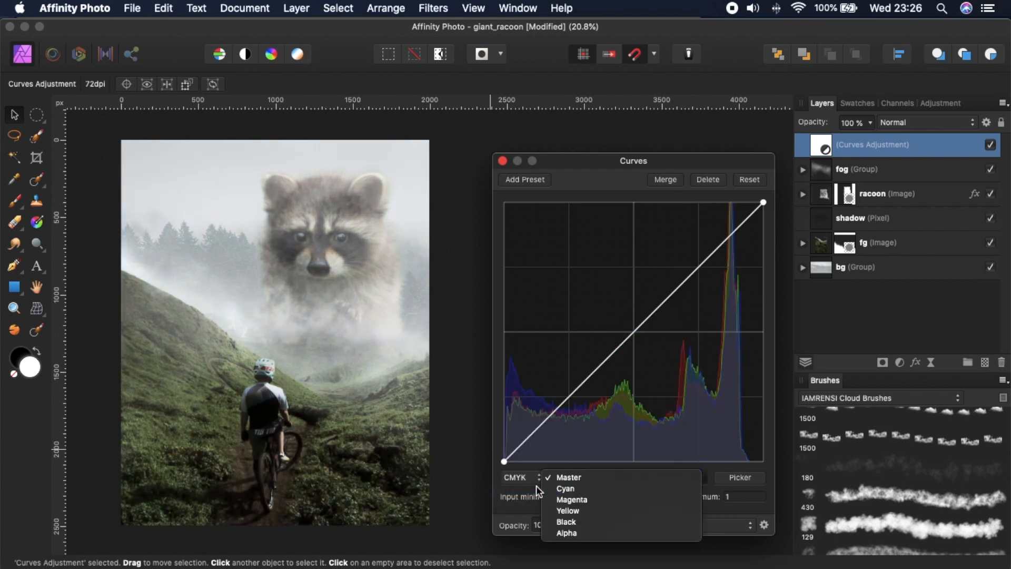
{"action": "left_click", "coordinate": [517, 479]}
{"action": "left_click", "coordinate": [523, 479]}
{"action": "left_click", "coordinate": [527, 467]}
{"action": "key", "text": "super+z"}
{"action": "key", "text": "super+shift+z"}
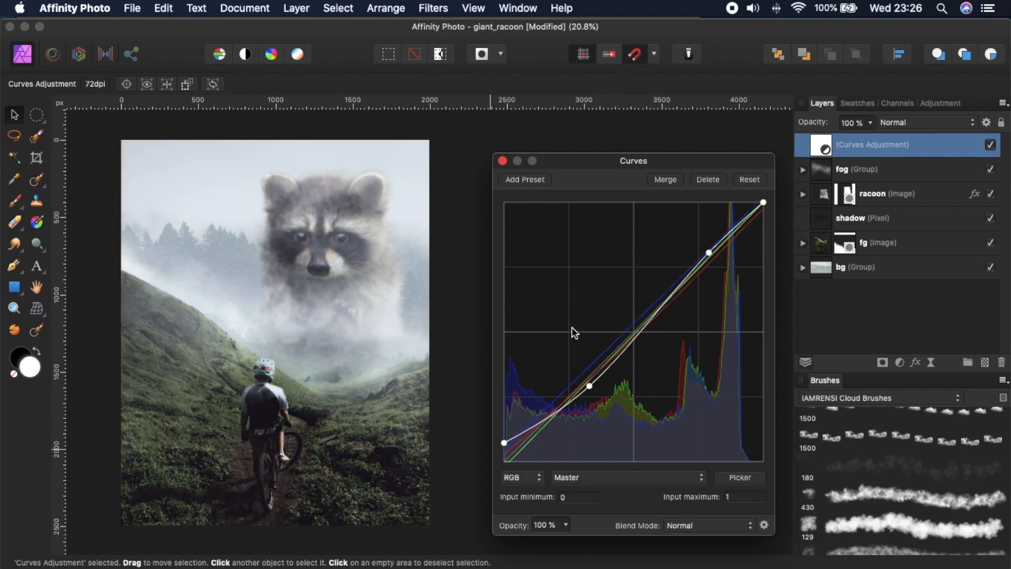
Close the Curves settings and toggle the Curves adjustment's visibility to compare the image with and without the grading
{"action": "left_click", "coordinate": [503, 162]}
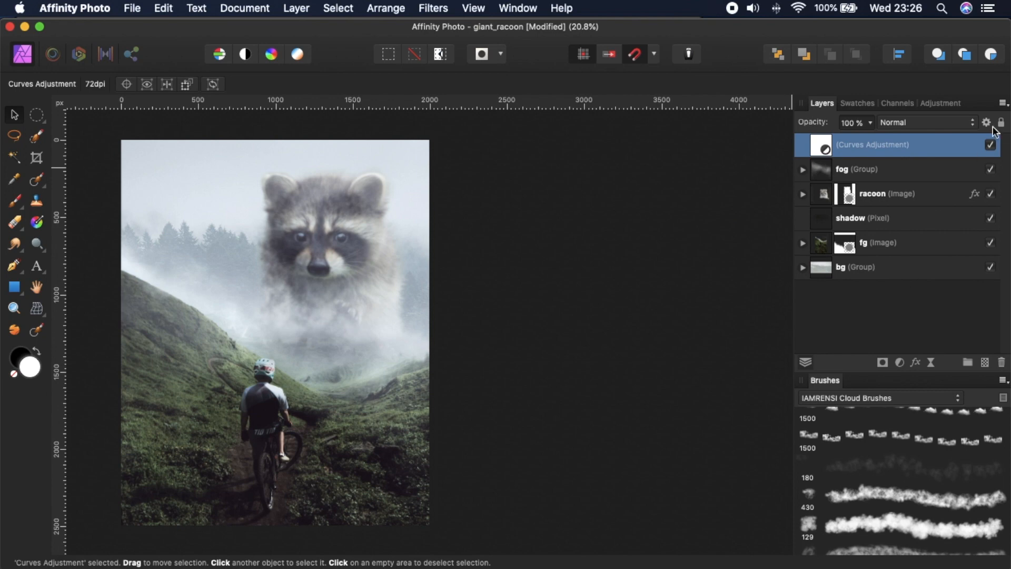
{"action": "left_click", "coordinate": [990, 145]}
{"action": "left_click", "coordinate": [991, 145]}
{"action": "left_click", "coordinate": [991, 145]}
{"action": "left_click", "coordinate": [991, 145]}
{"action": "left_click", "coordinate": [990, 145]}
{"action": "key", "text": "super+0"}
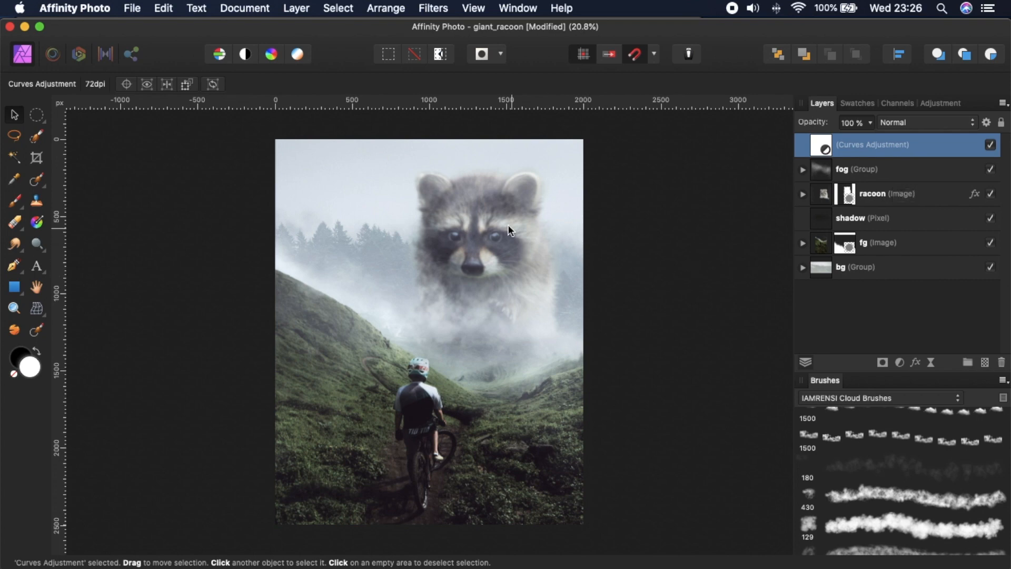
Open the panda_horsebackriding document from the "after indo" folder inside the Desktop's projects folder
{"action": "key", "text": "super+o"}
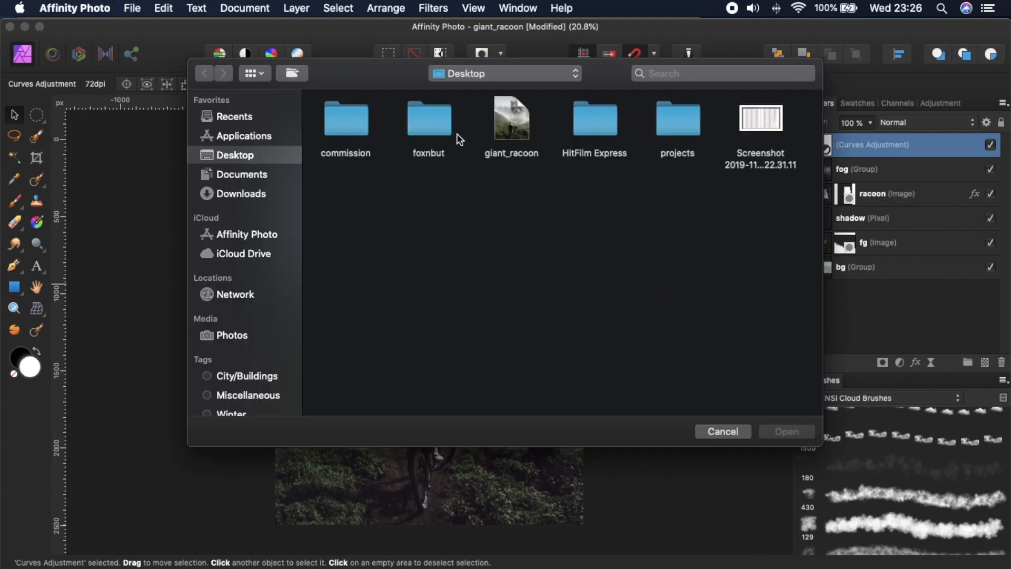
{"action": "double_click", "coordinate": [678, 135]}
{"action": "left_click", "coordinate": [358, 133]}
{"action": "double_click", "coordinate": [358, 136]}
{"action": "double_click", "coordinate": [694, 133]}
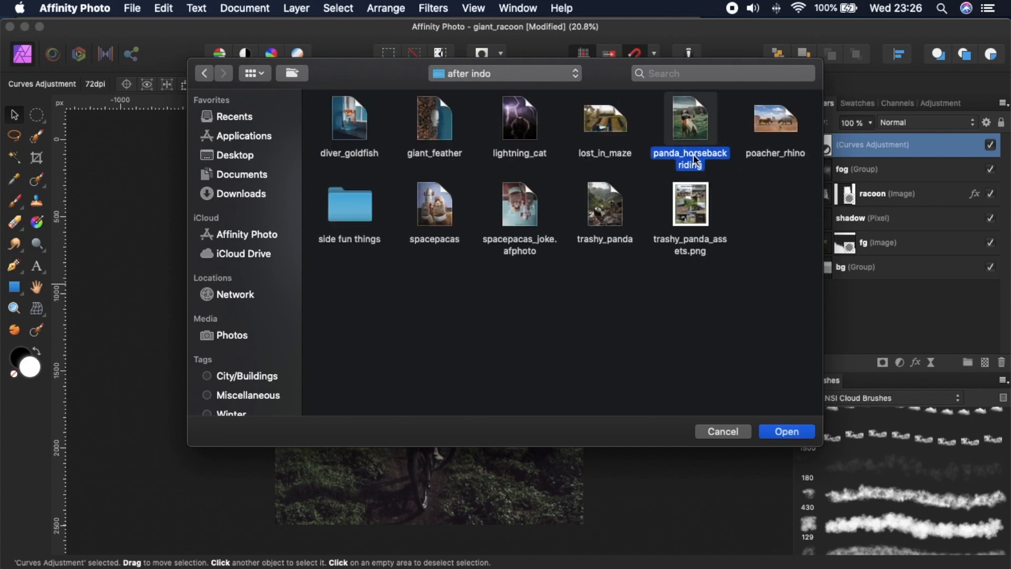
Copy the signature group from the panda_horsebackriding document and paste it into giant_racoon
{"action": "left_click", "coordinate": [917, 150]}
{"action": "left_click", "coordinate": [324, 101]}
{"action": "key", "text": "v"}
{"action": "key", "text": "super+v"}
Move the signature group above the Curves adjustment and place it centred just below the image's upper edge
{"action": "mouse_move", "coordinate": [858, 170]}
{"action": "left_mouse_down"}
{"action": "mouse_move", "coordinate": [883, 144]}
{"action": "mouse_move", "coordinate": [860, 138]}
{"action": "left_mouse_up"}
{"action": "mouse_move", "coordinate": [466, 166]}
{"action": "left_mouse_down"}
{"action": "mouse_move", "coordinate": [445, 164]}
{"action": "mouse_move", "coordinate": [446, 174]}
{"action": "left_mouse_up"}
{"action": "left_click", "coordinate": [576, 176]}
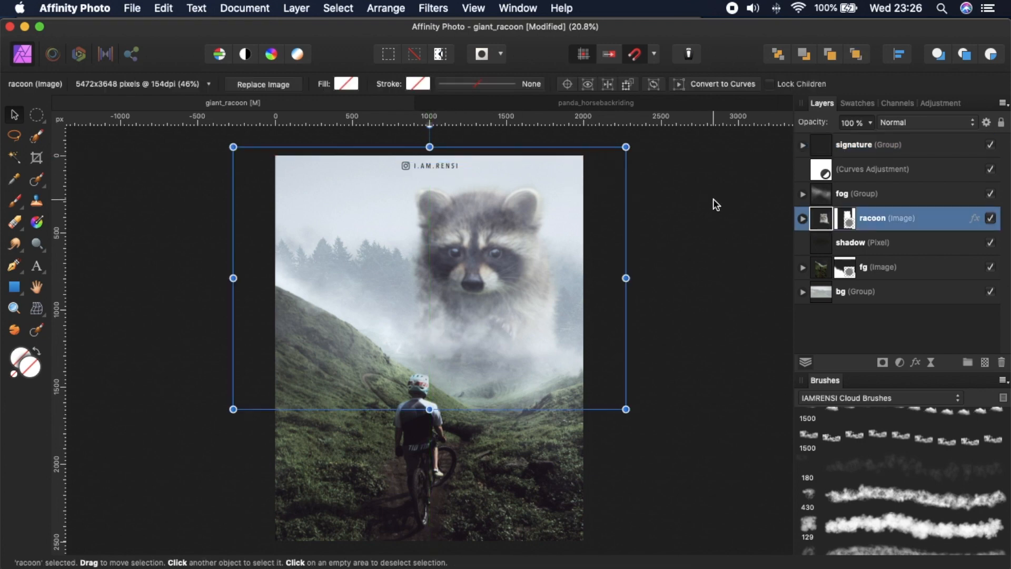
{"action": "left_click", "coordinate": [715, 204]}
{"action": "scroll", "coordinate": [715, 205], "scroll_direction": "down", "scroll_amount": 1}
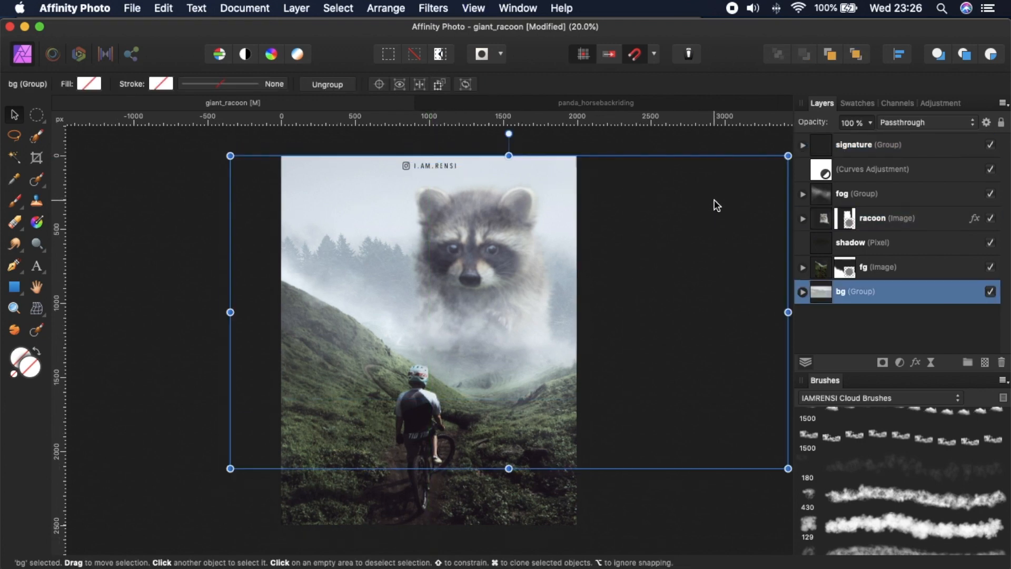
{"action": "left_click", "coordinate": [216, 279]}
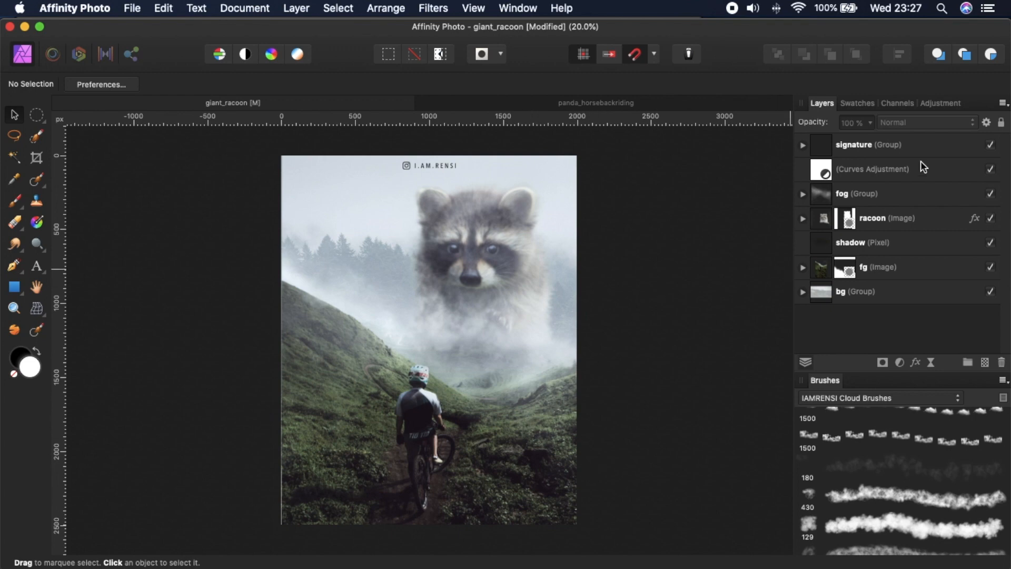
{"action": "left_click", "coordinate": [898, 169]}
{"action": "left_click", "coordinate": [661, 327]}
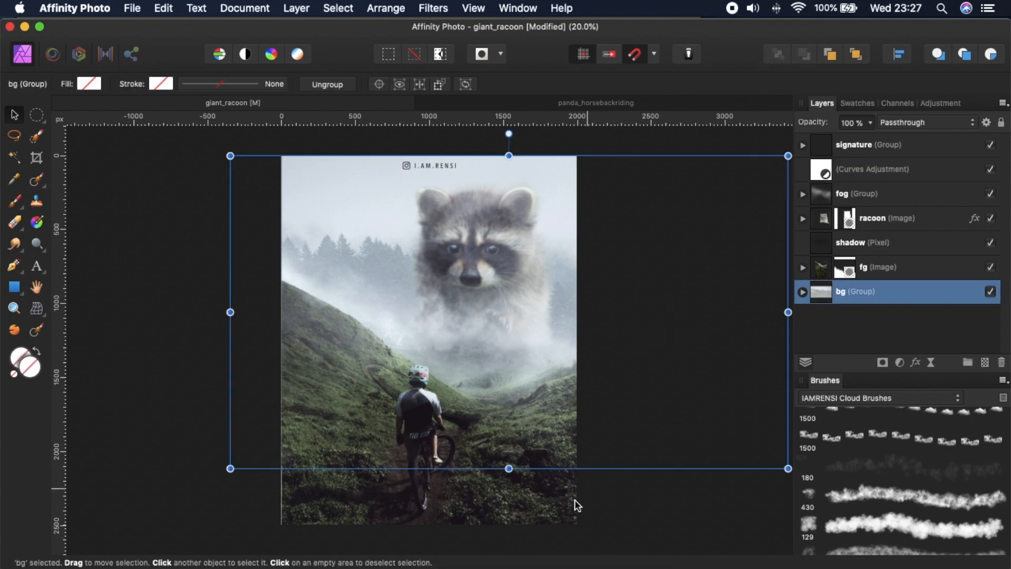
{"action": "left_click", "coordinate": [658, 490]}
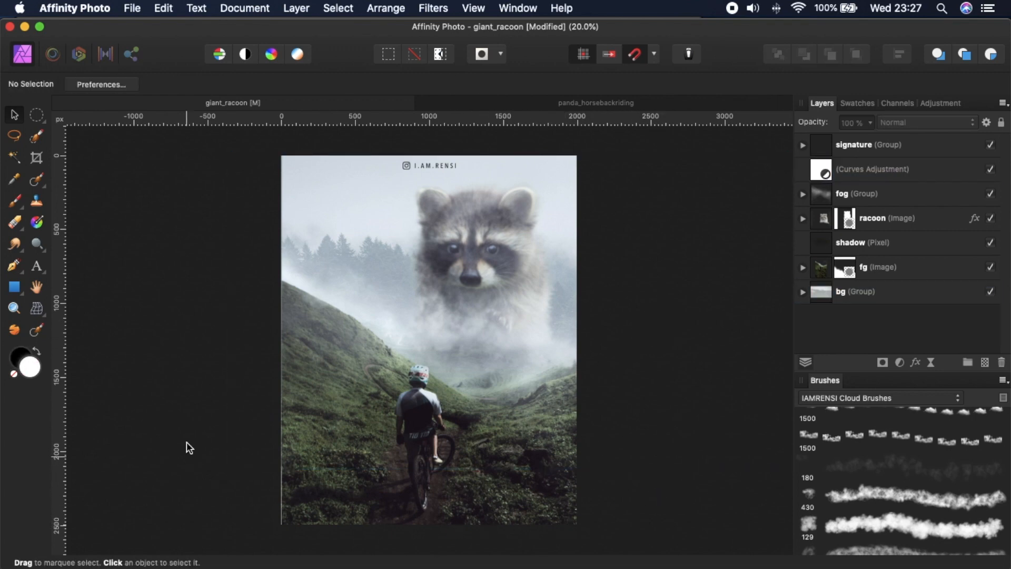